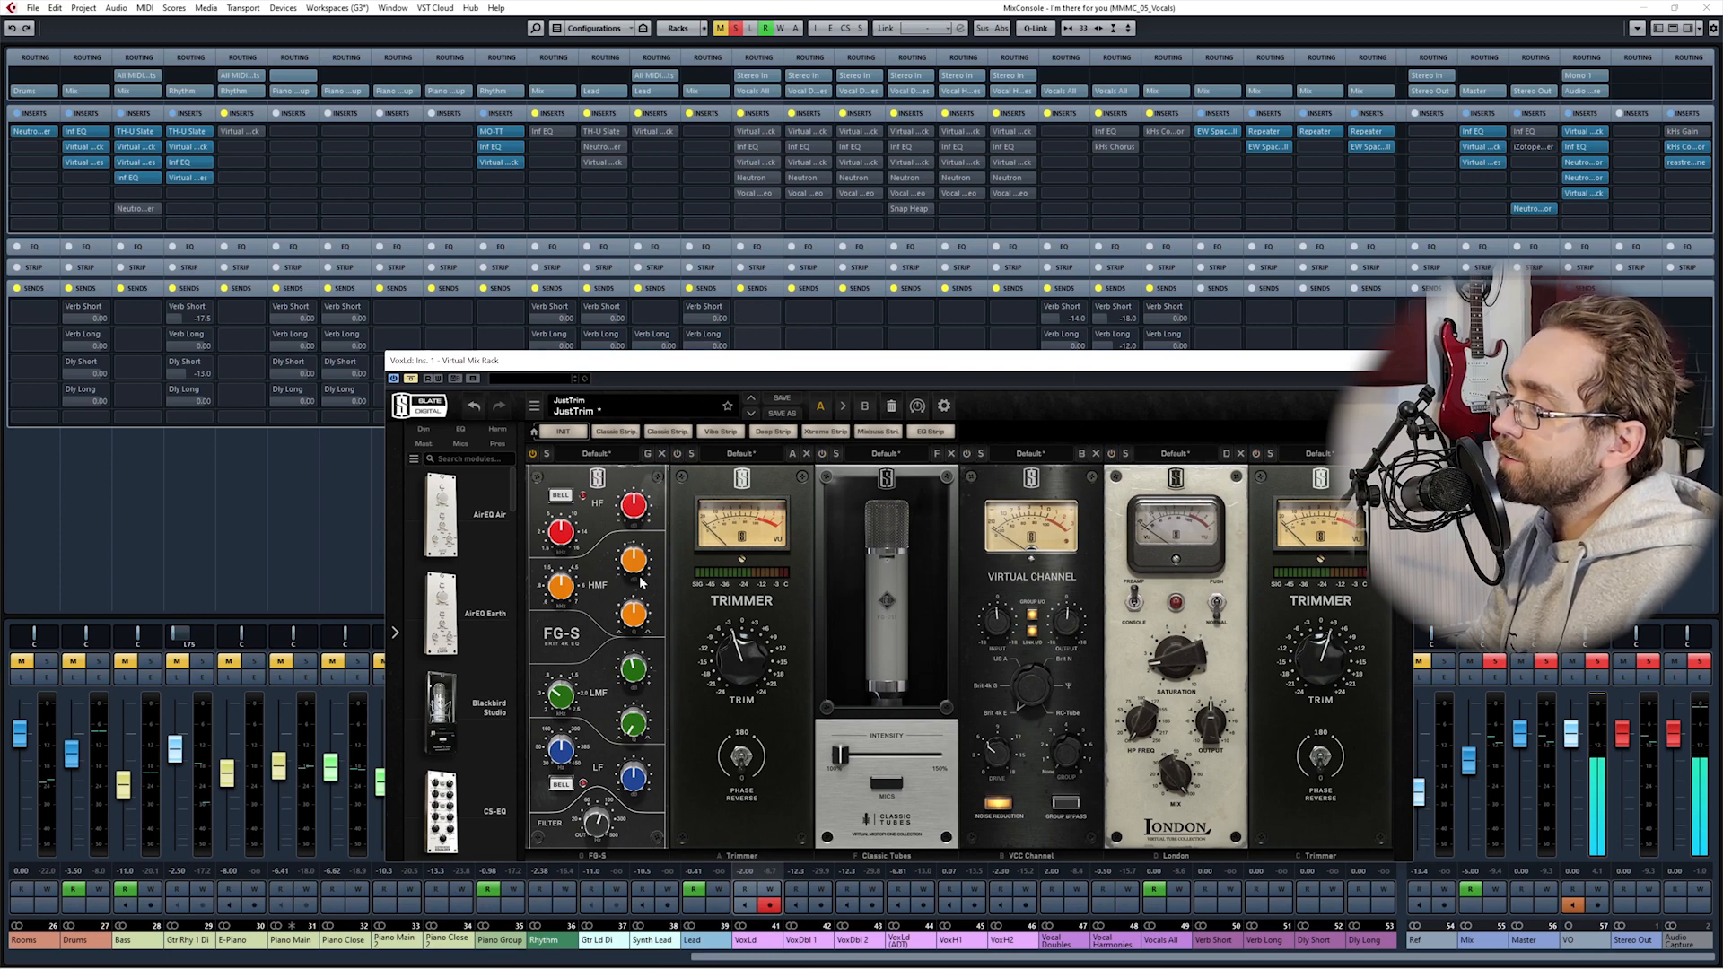
# Step: Reposition the VoxLd Virtual Mix Rack window and examine the FG-S equalizer's LMF and filter settings
pyautogui.moveTo(741, 363); pyautogui.dragTo(1129, 148)
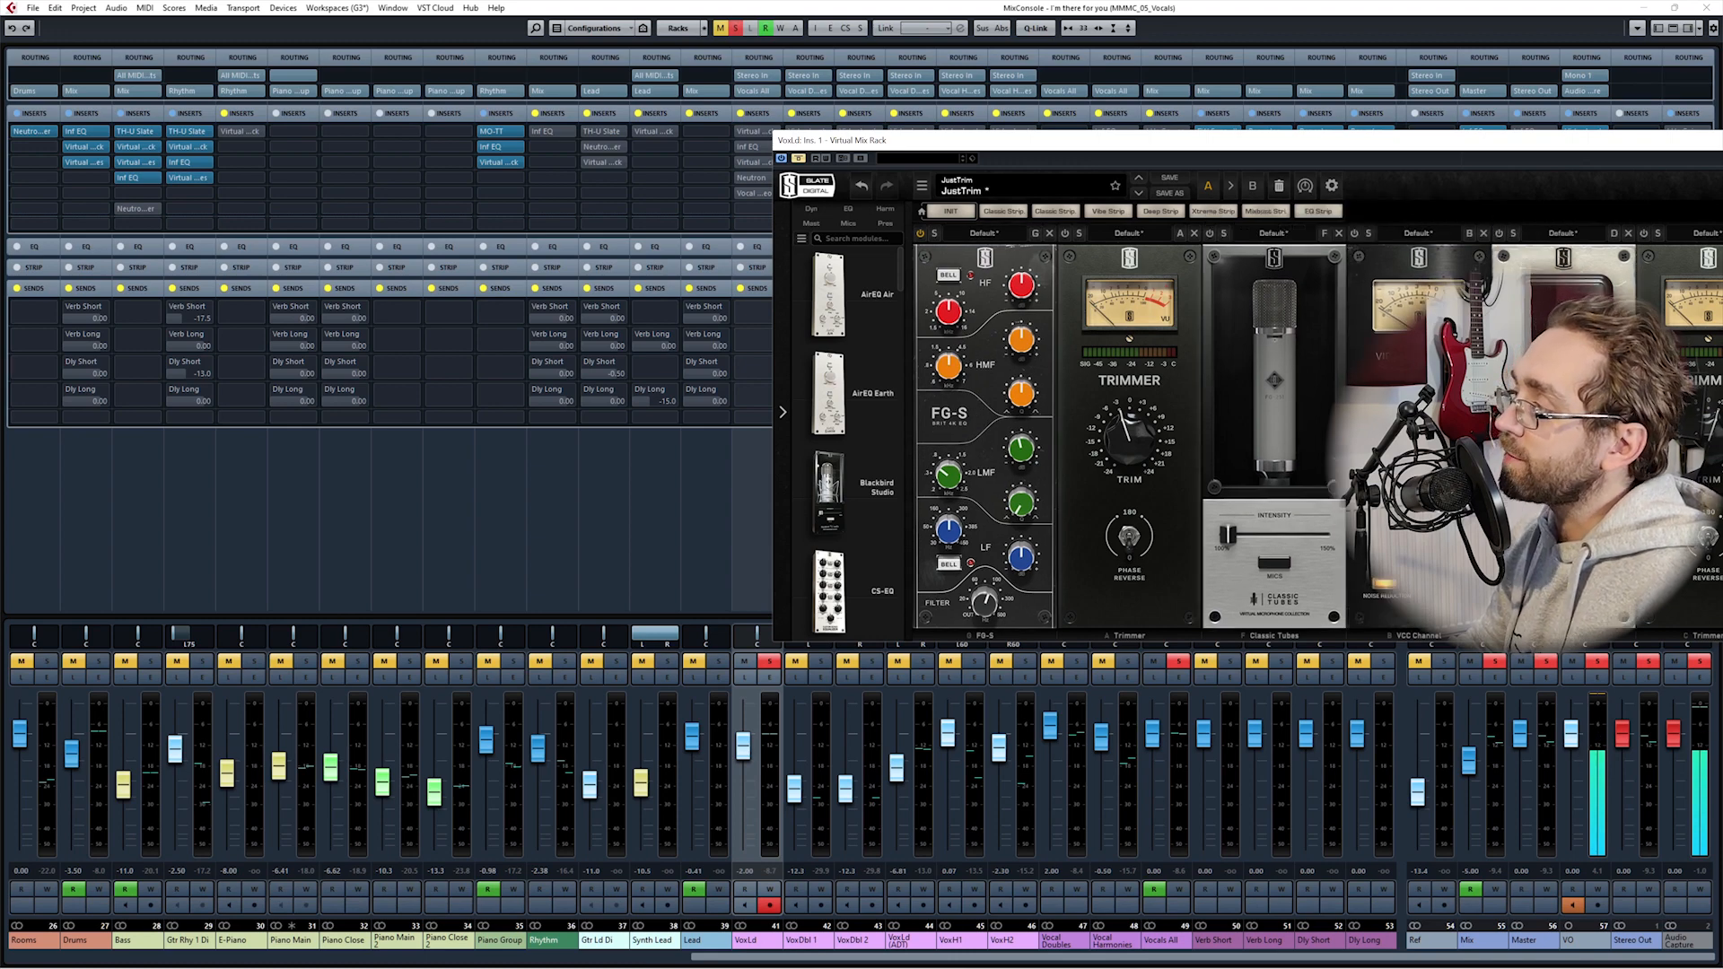
pyautogui.moveTo(1275, 144); pyautogui.dragTo(1116, 137)
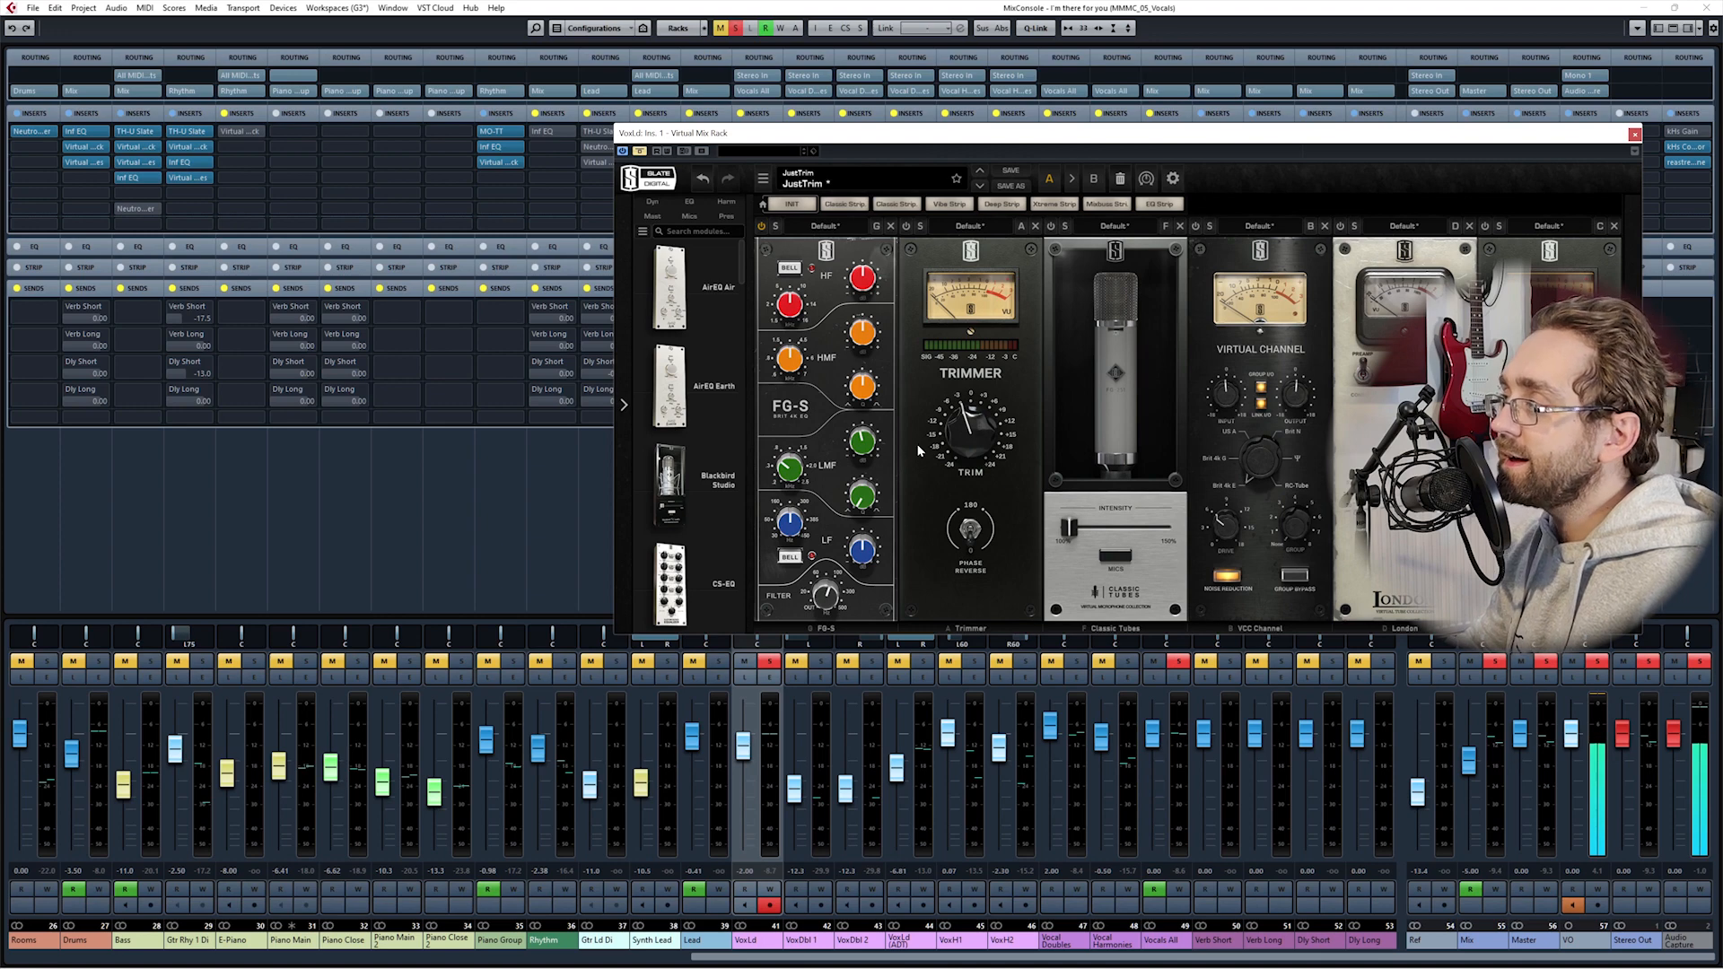
pyautogui.moveTo(796, 474)
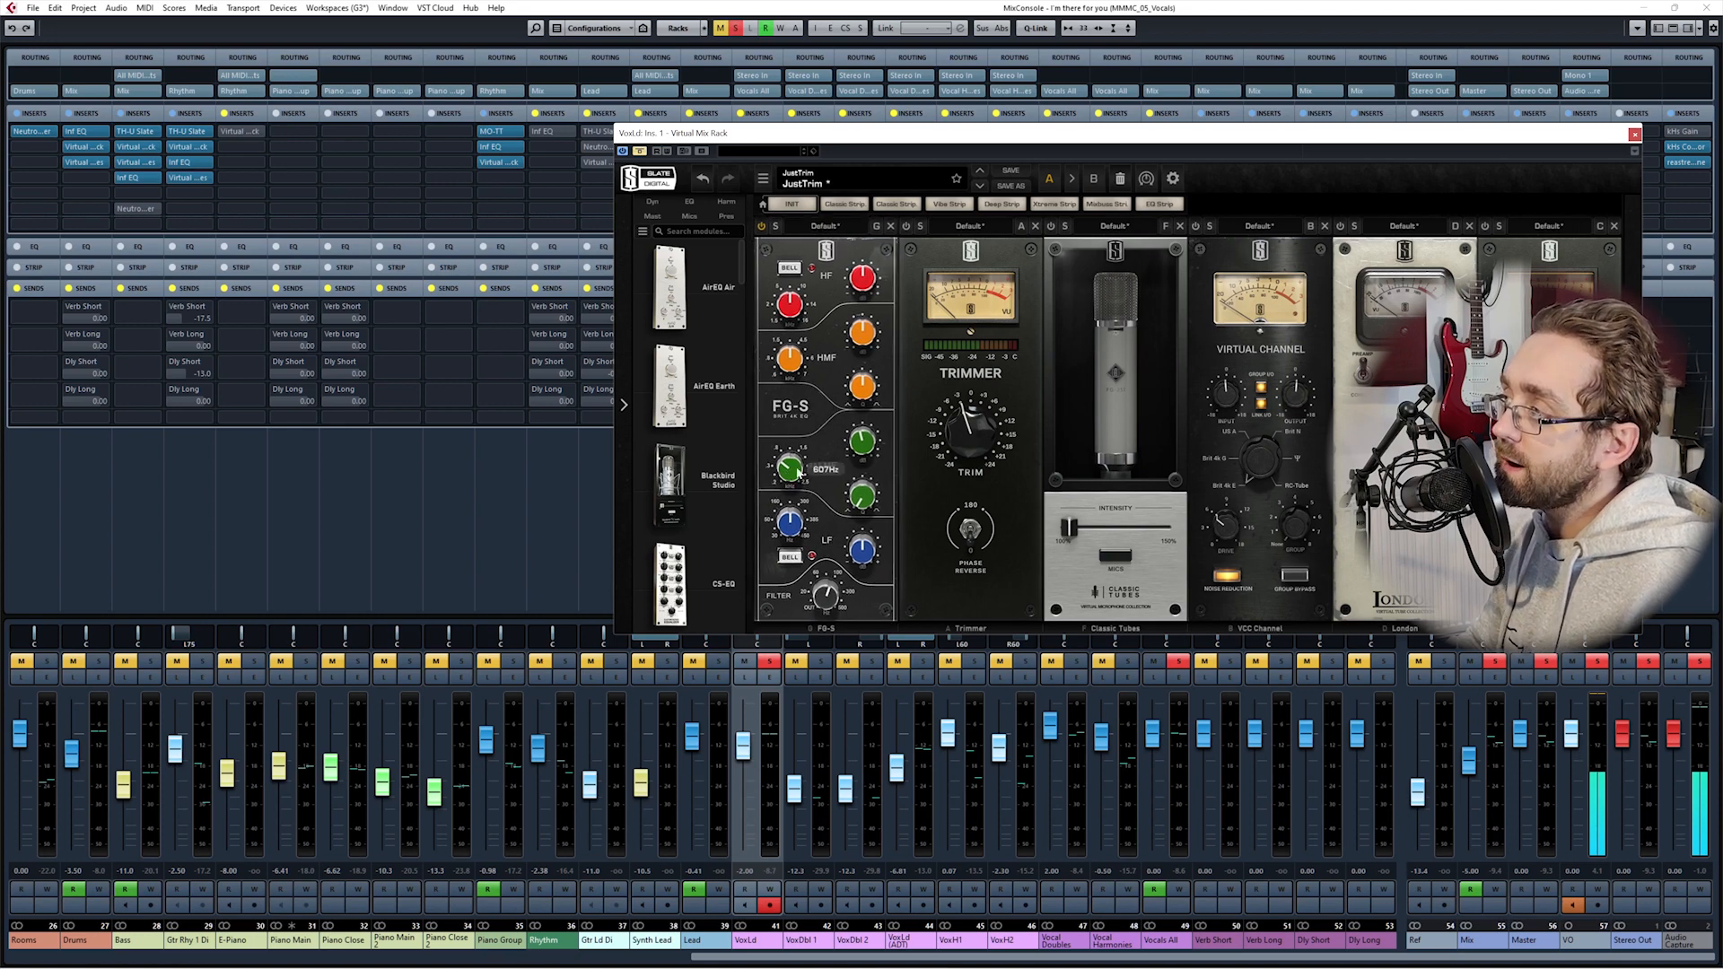
pyautogui.moveTo(865, 440)
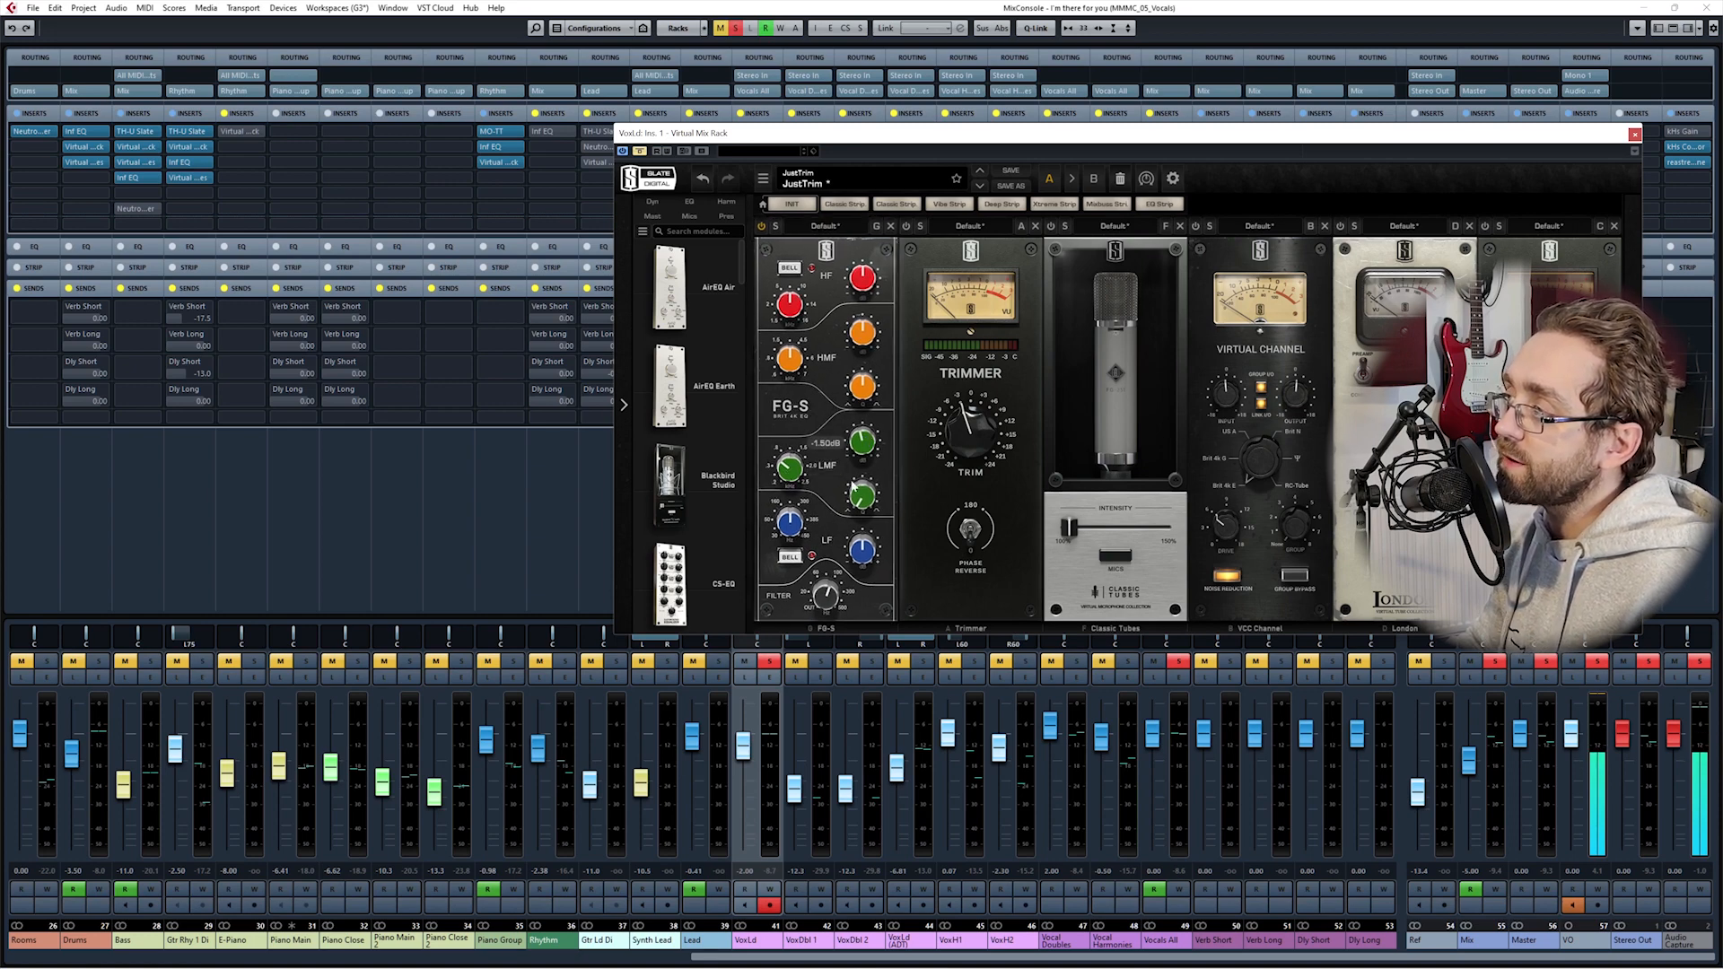
pyautogui.moveTo(857, 492)
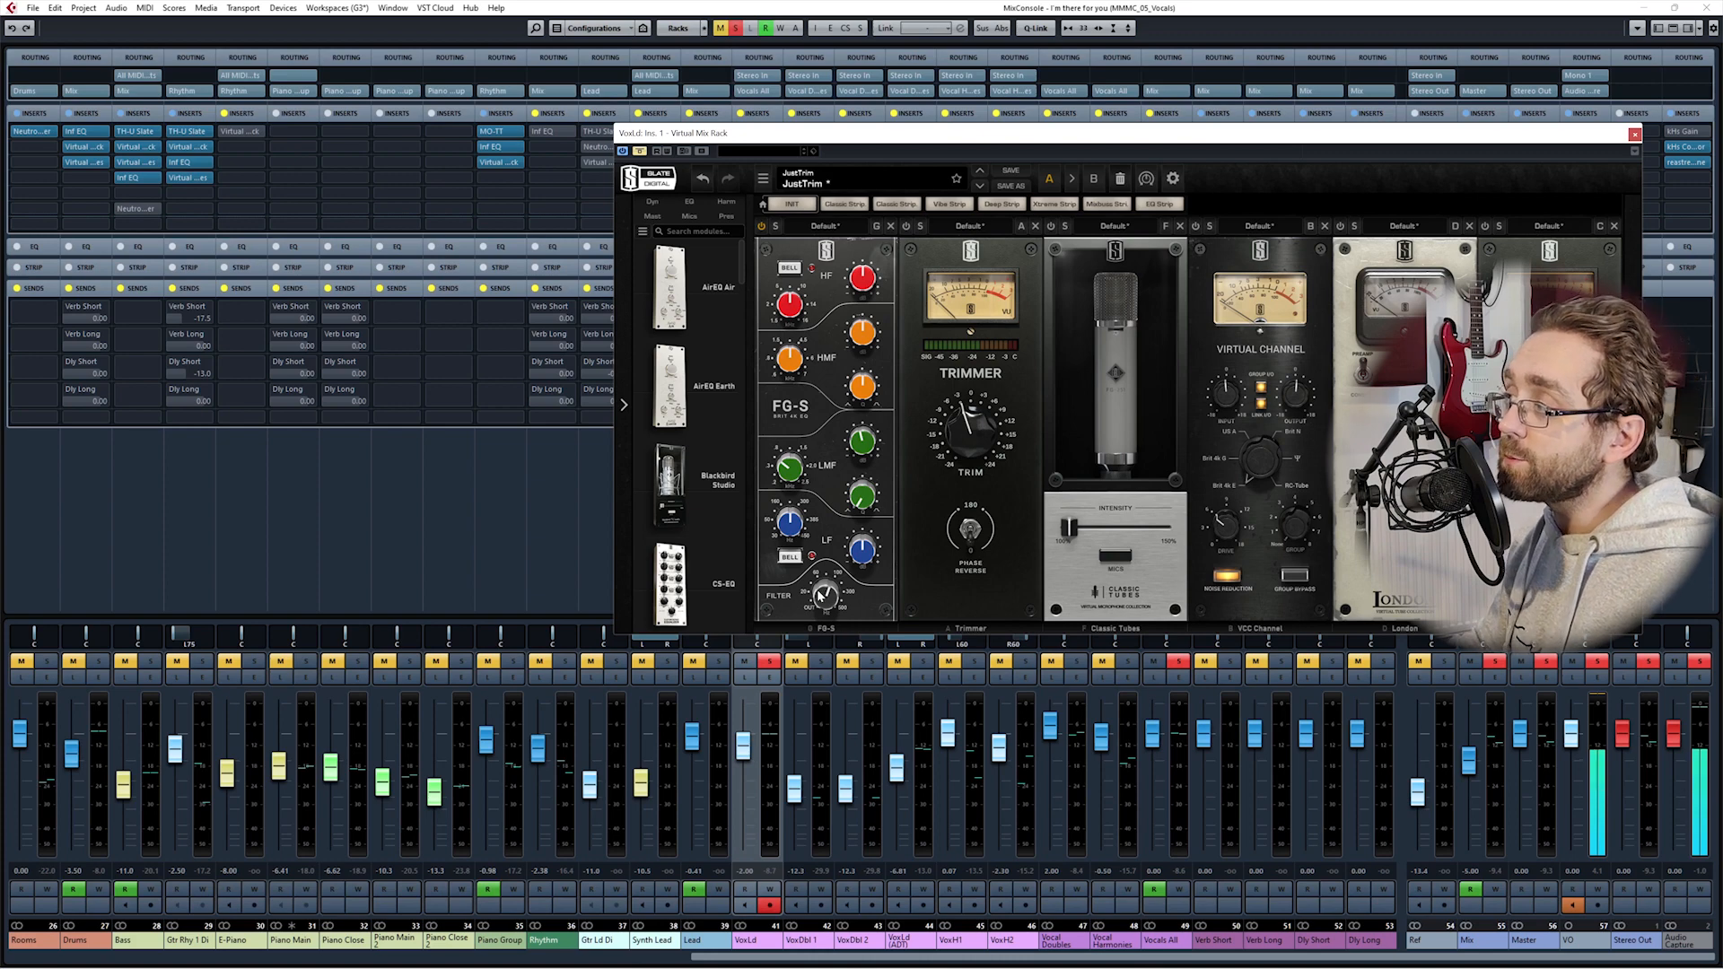
pyautogui.moveTo(822, 597)
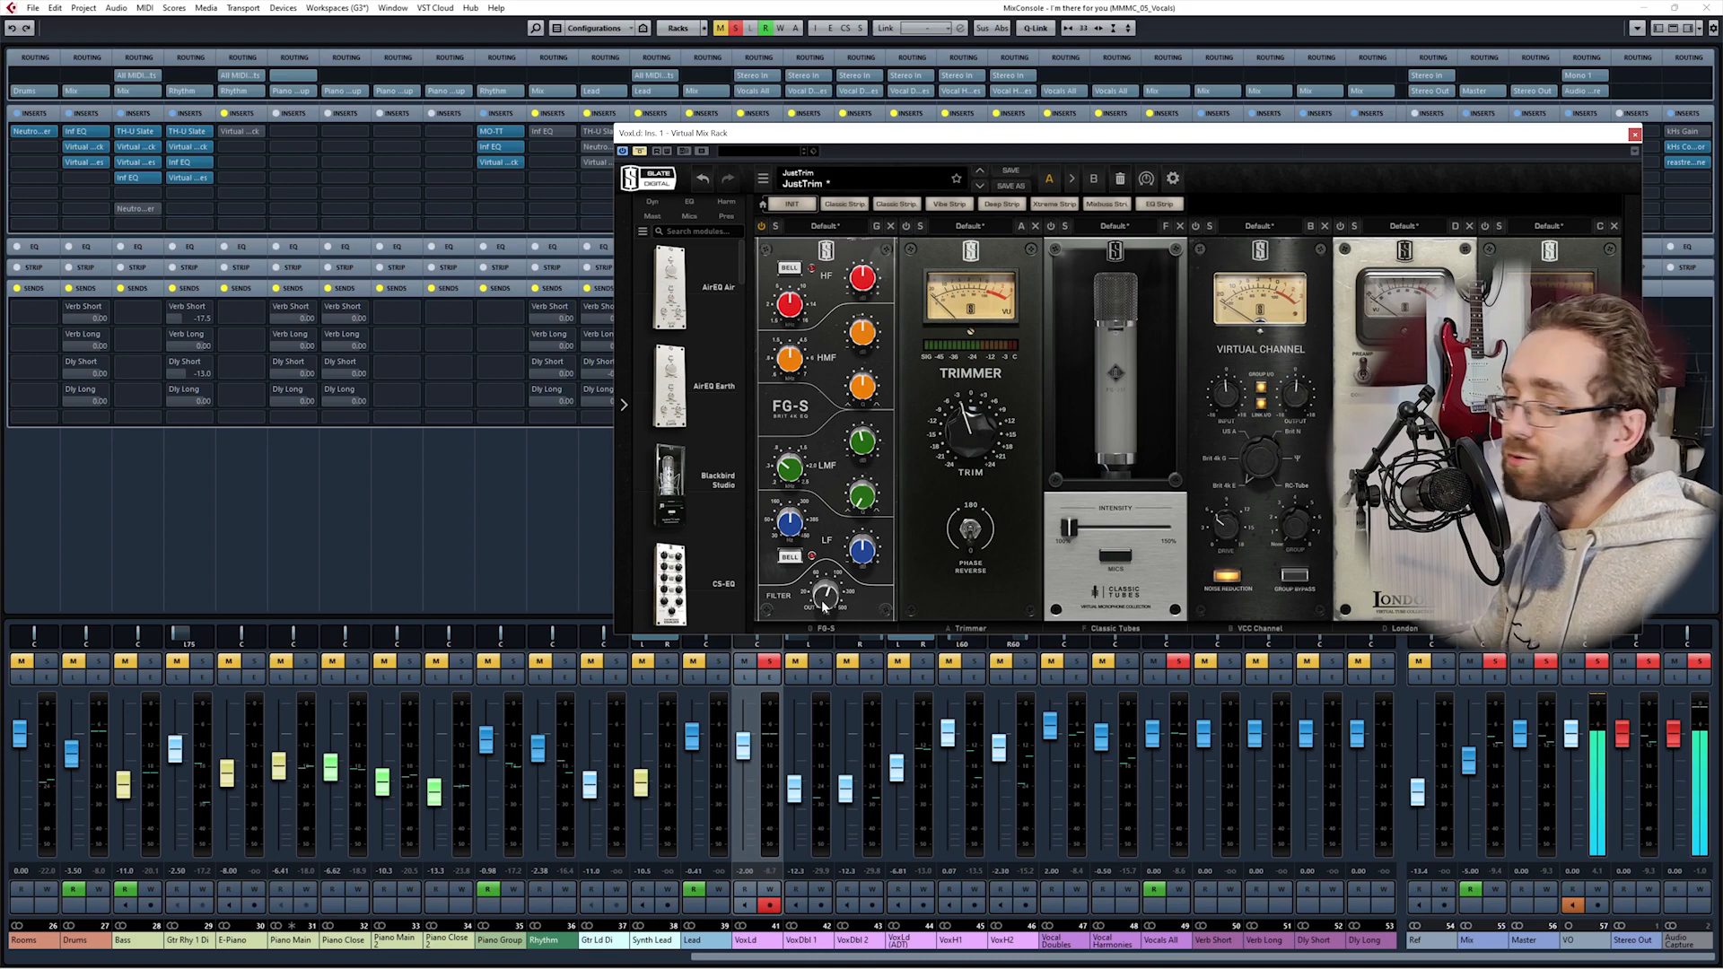
# Step: Enable the Classic Tubes module in the VoxLd rack, comparing the vocal with and without it during playback and leaving it on
pyautogui.moveTo(1143, 133); pyautogui.dragTo(807, 32)
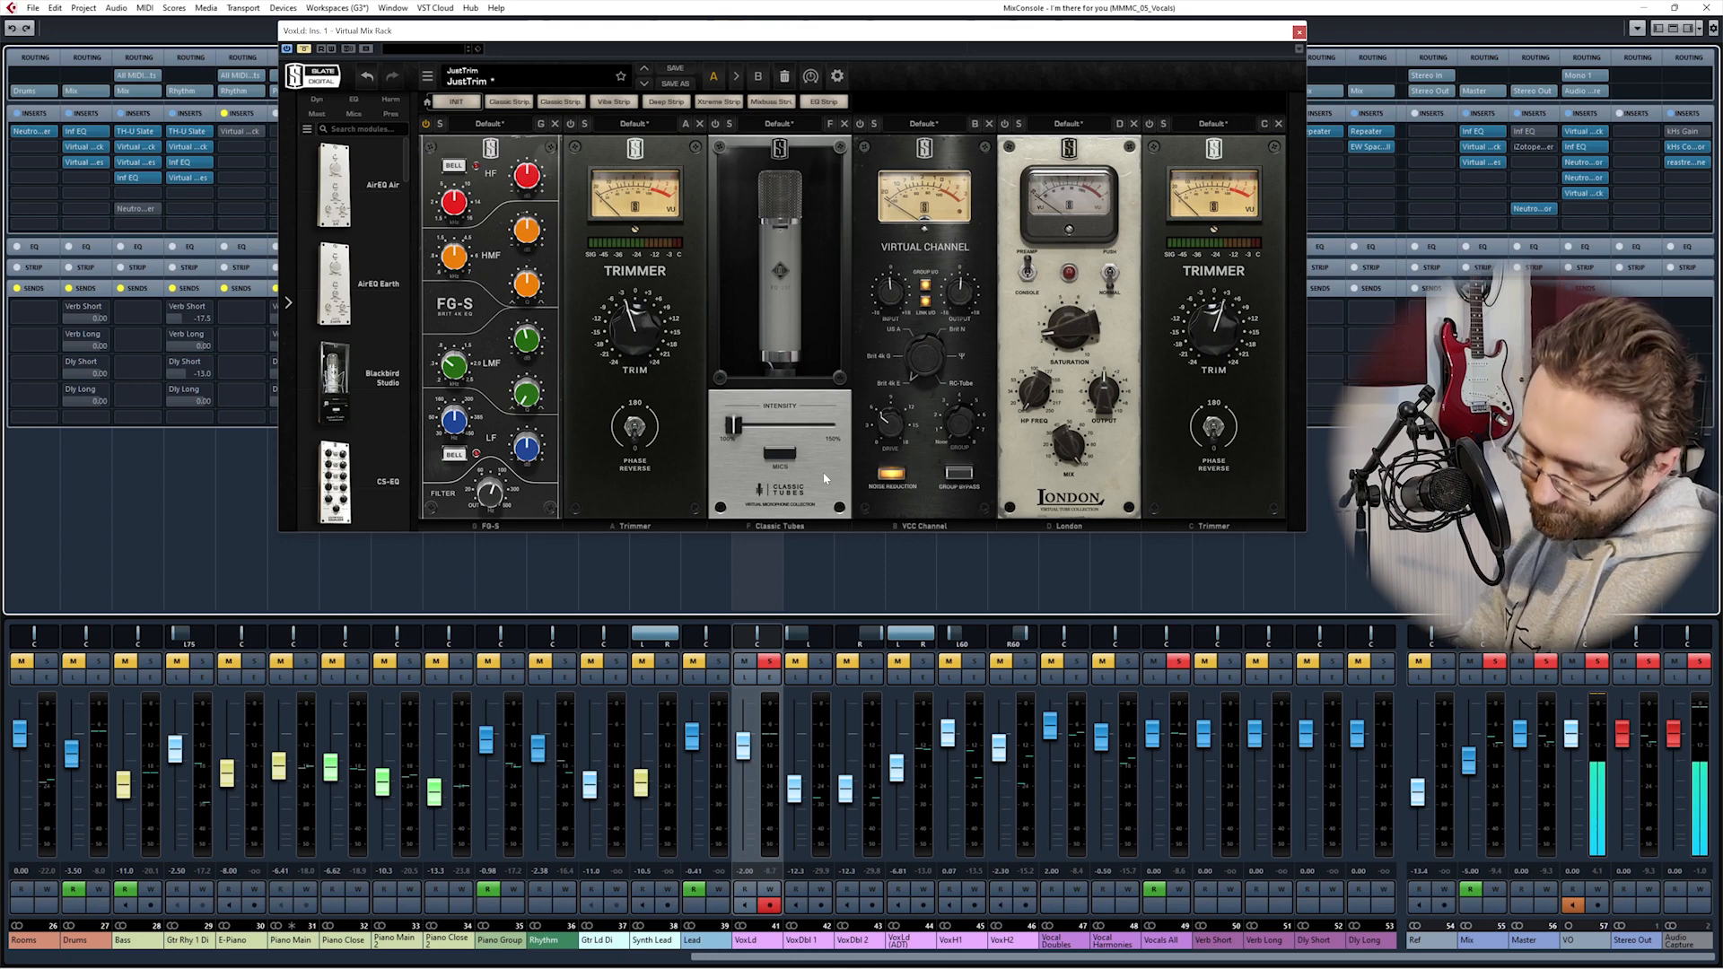
pyautogui.click(715, 124)
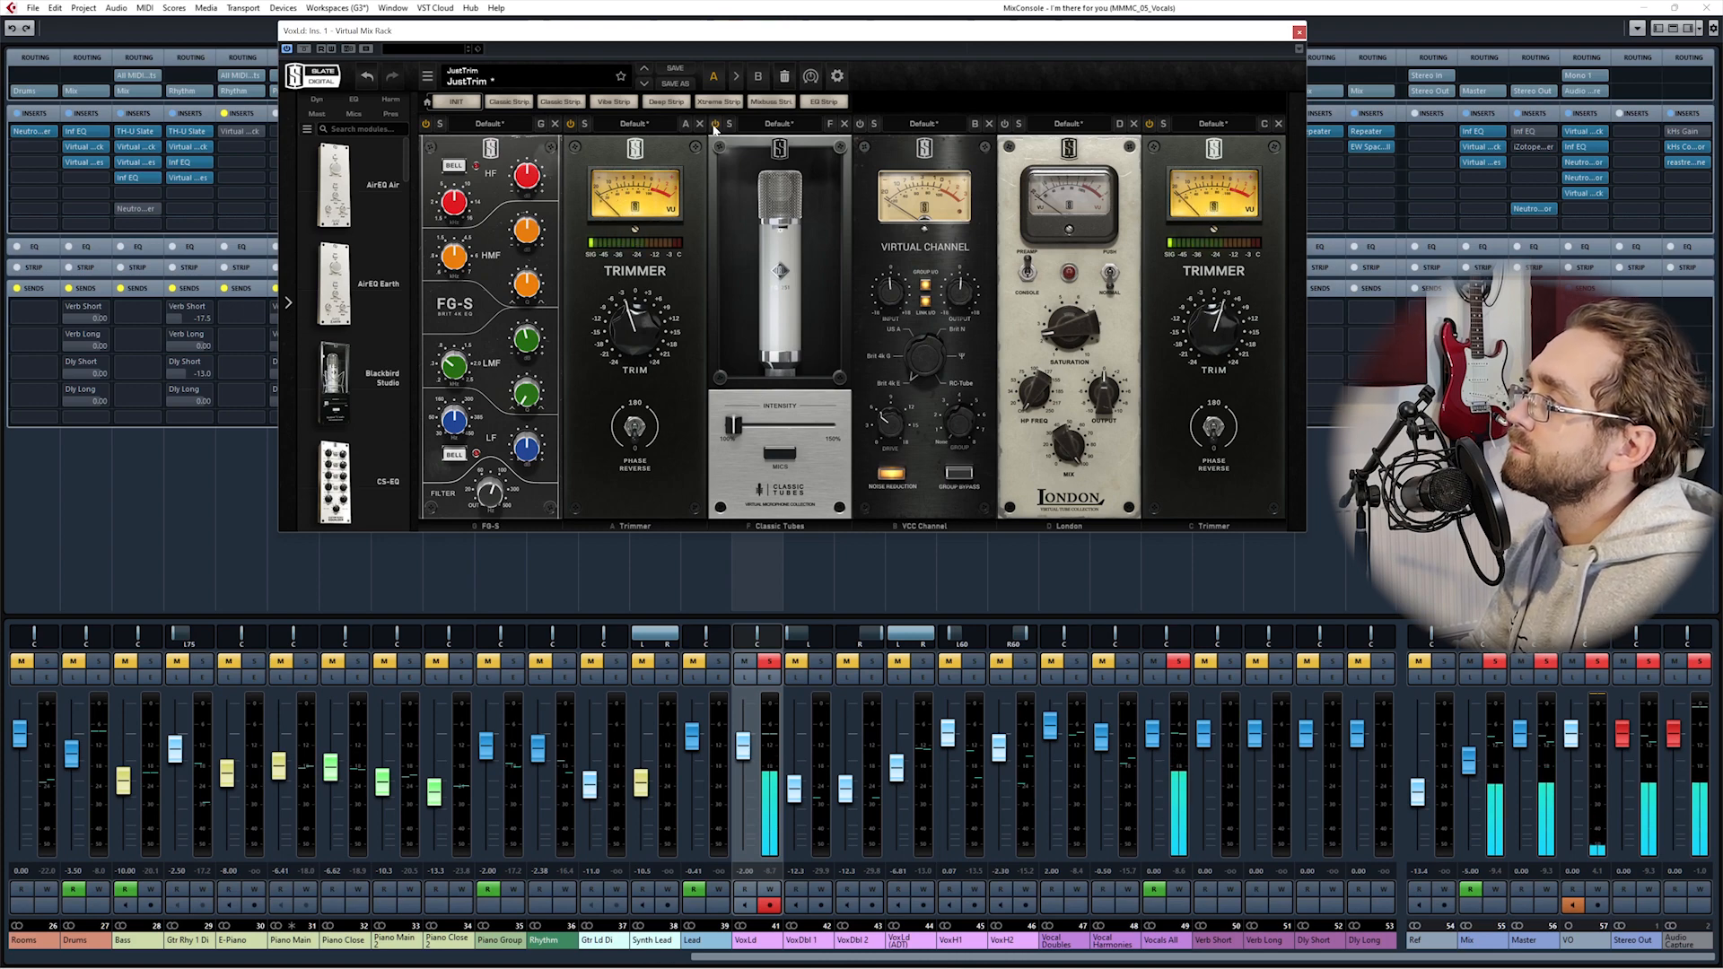
pyautogui.click(715, 125)
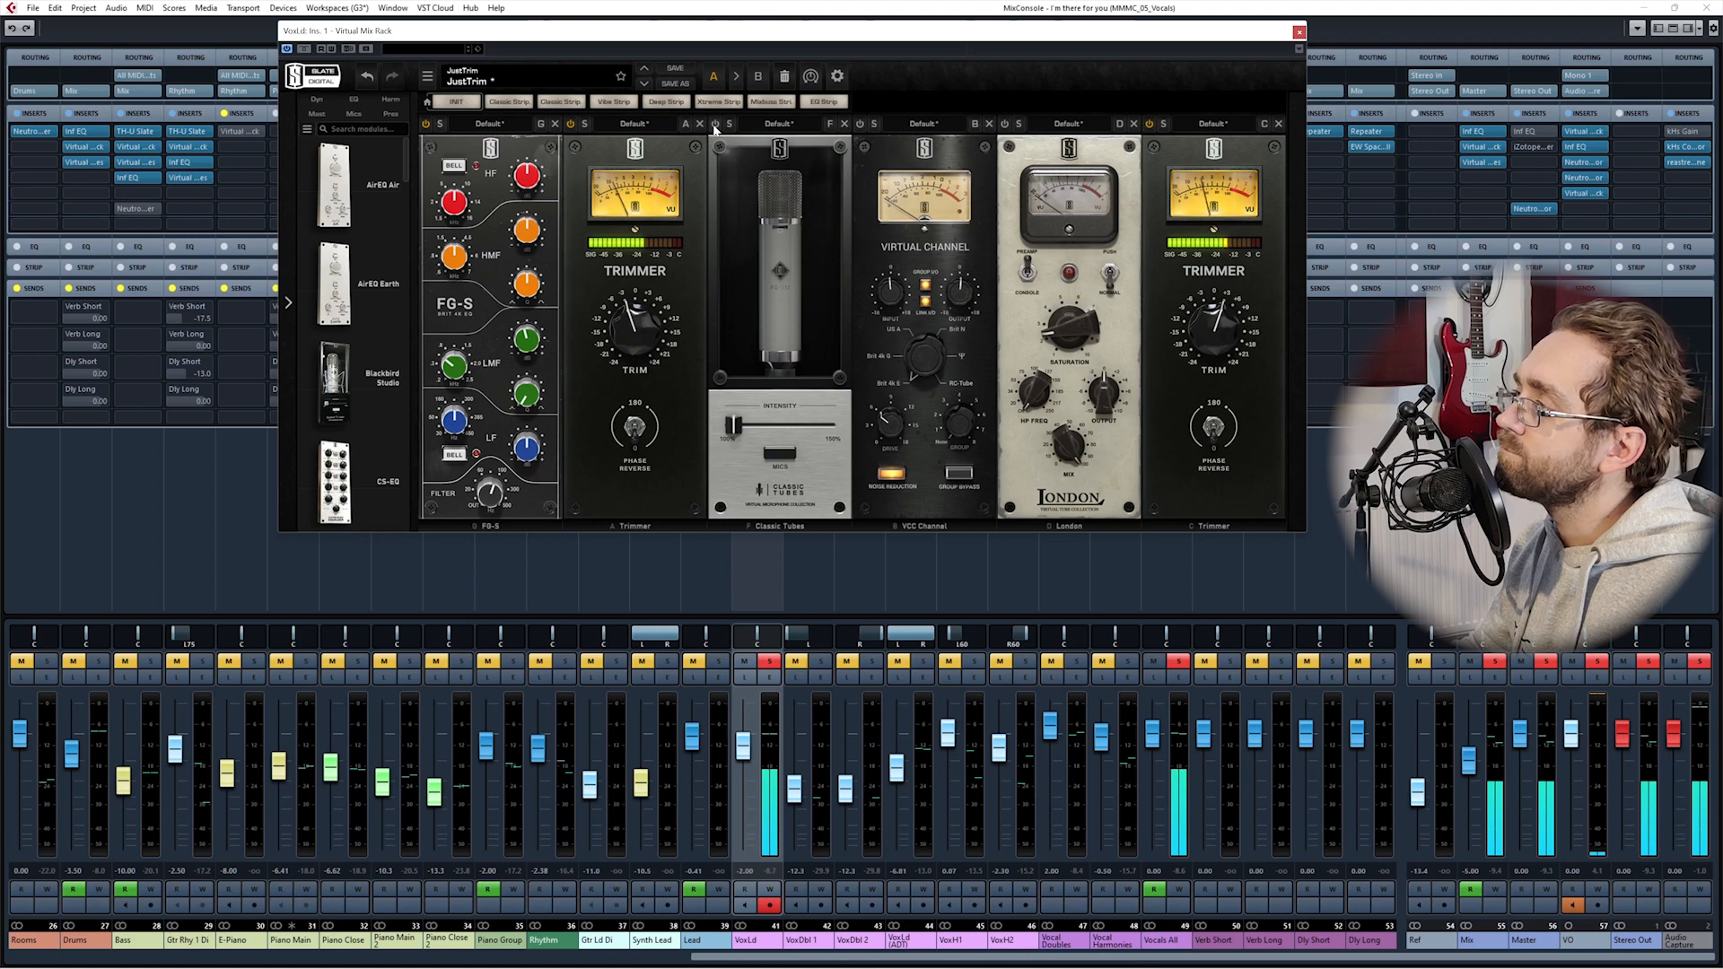
pyautogui.click(716, 124)
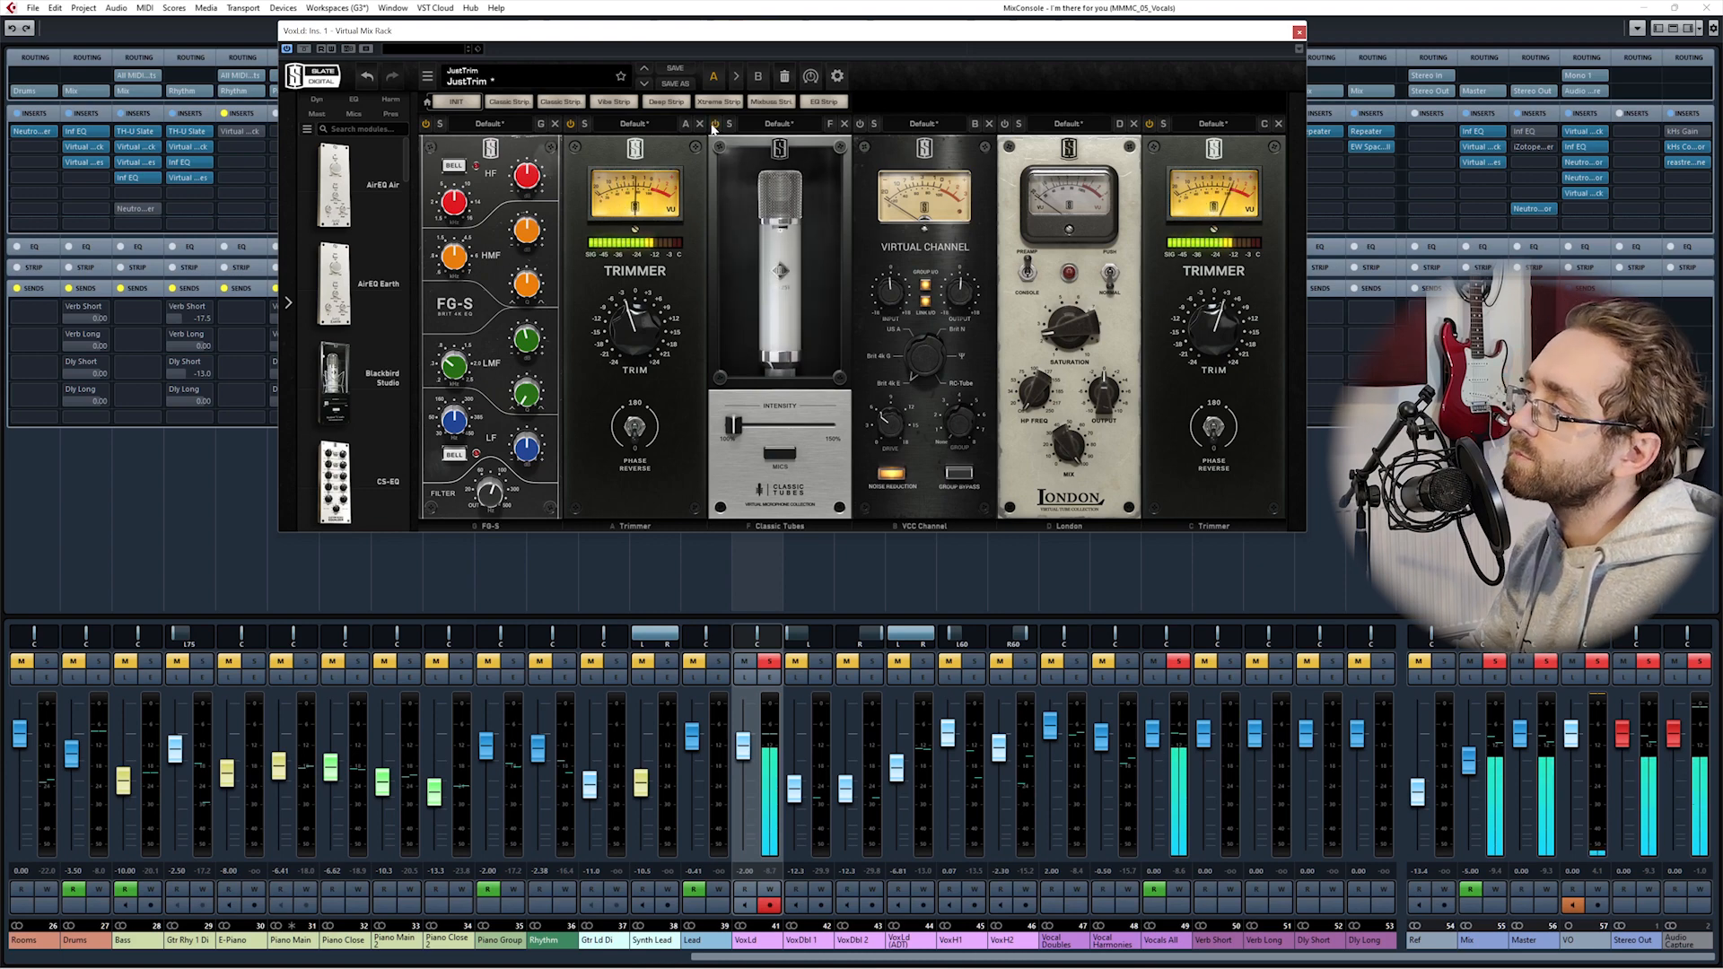
# Step: View the microphone models offered by the Classic Tubes module, keeping the current microphone
pyautogui.click(778, 456)
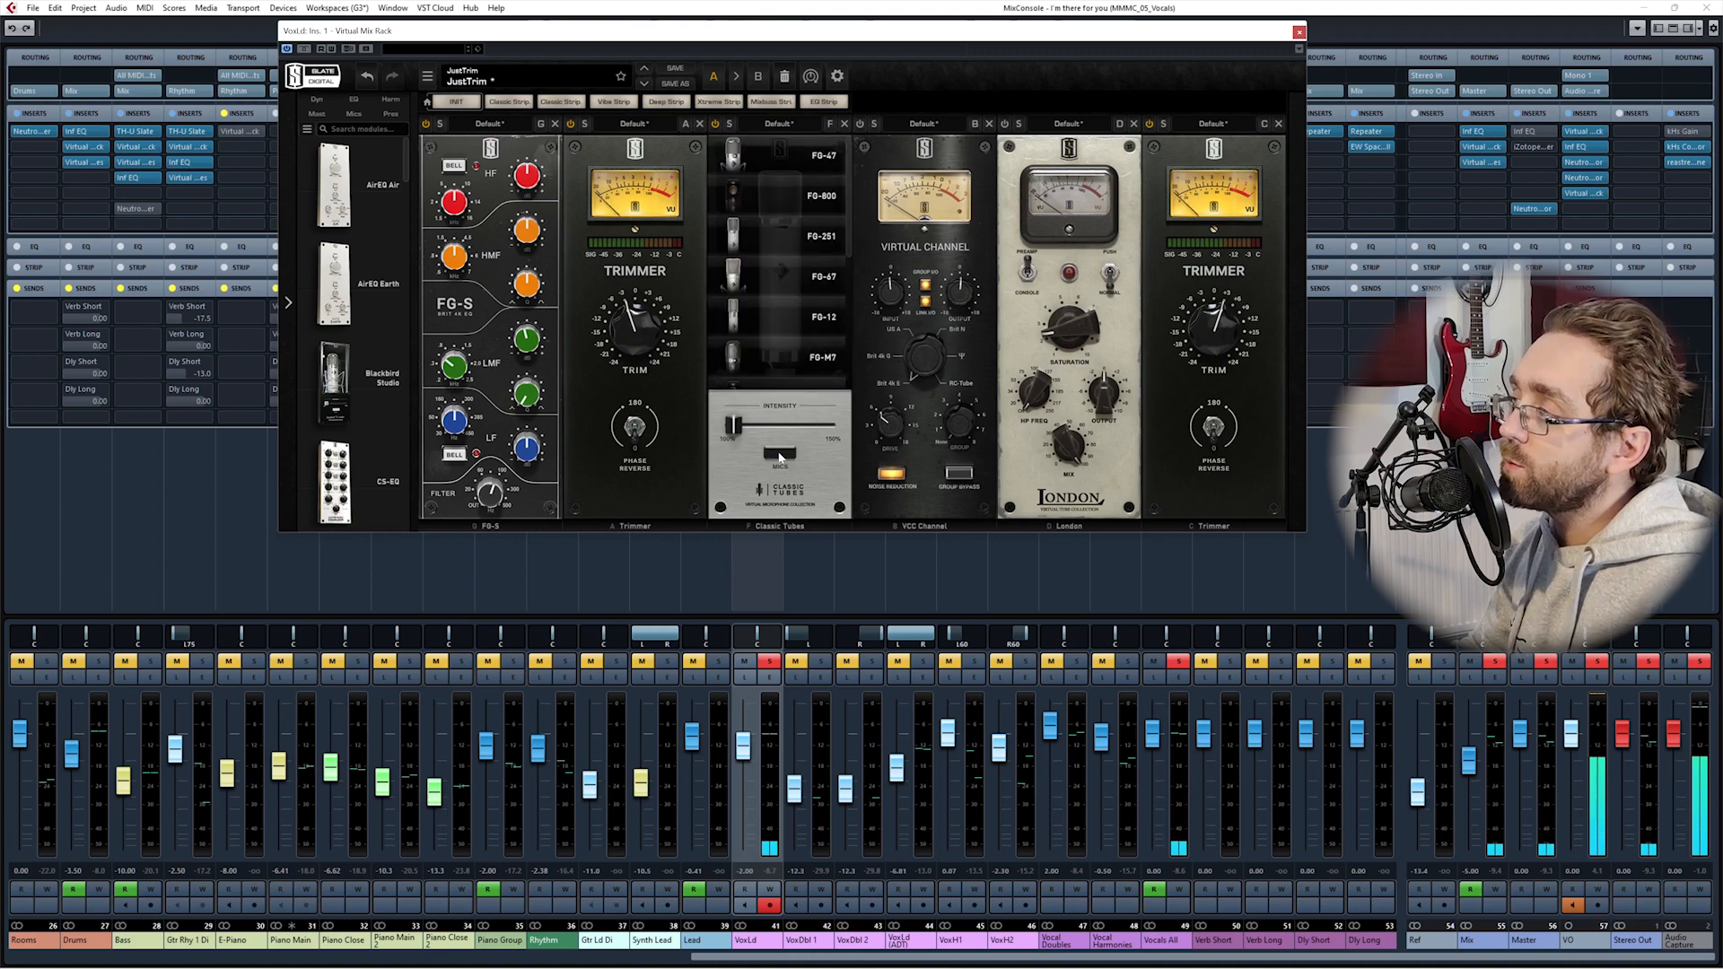
pyautogui.click(781, 455)
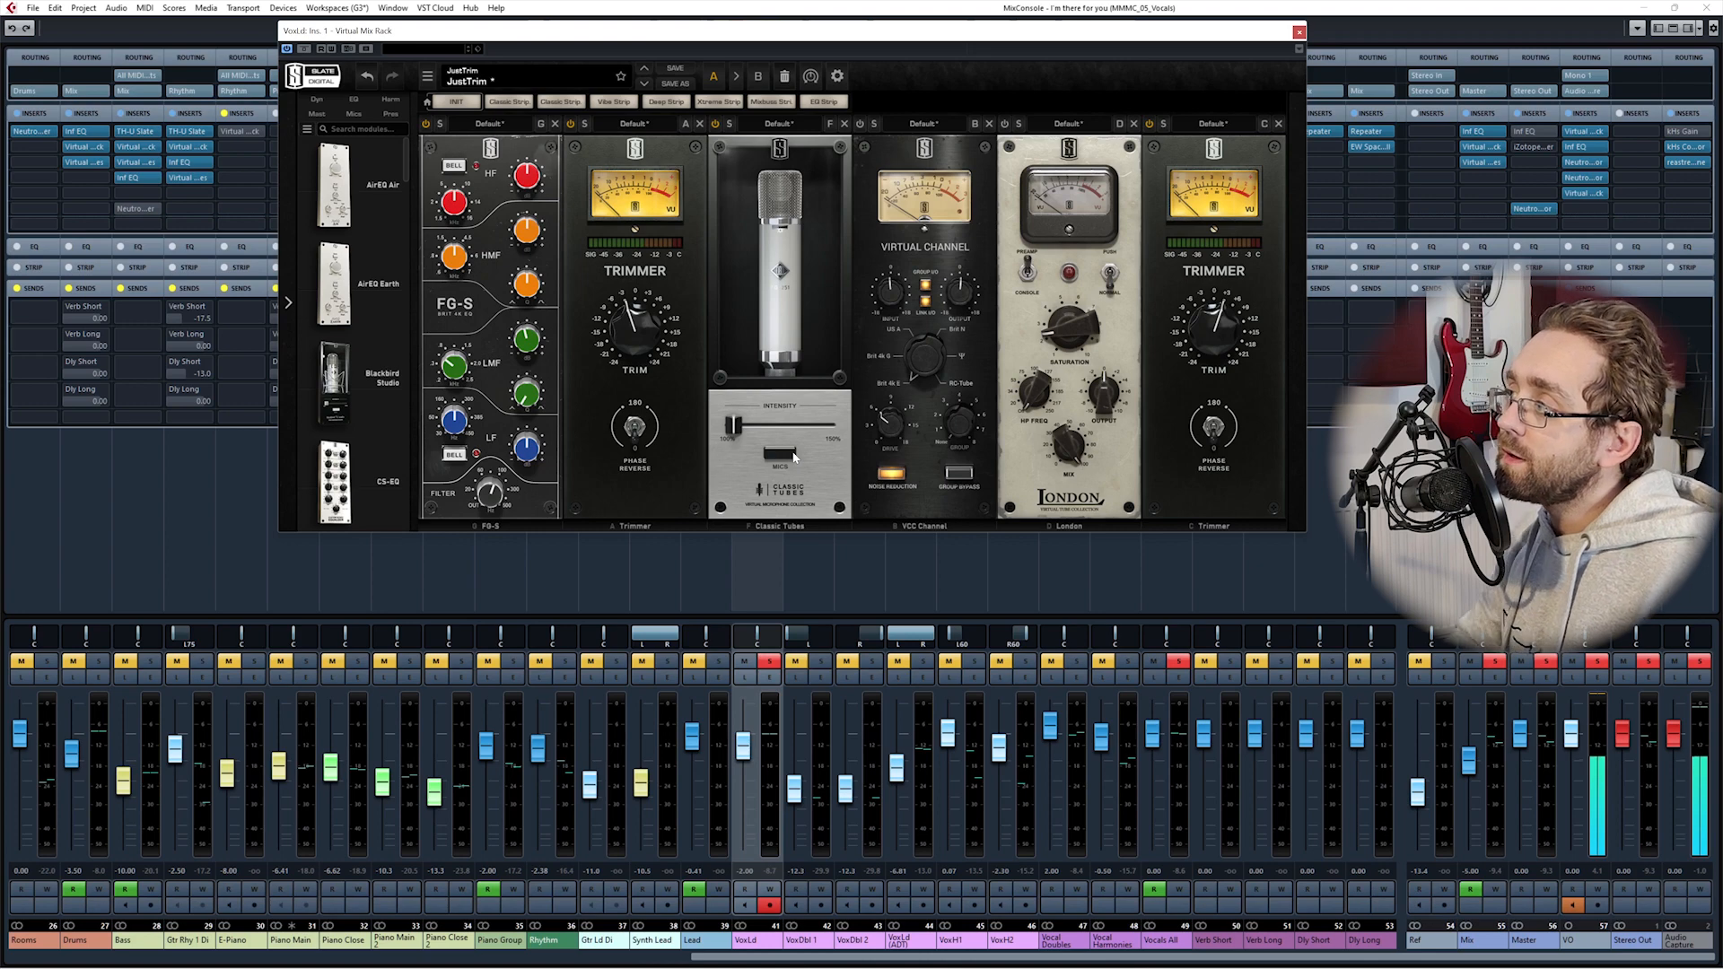
pyautogui.moveTo(793, 457); pyautogui.dragTo(779, 456)
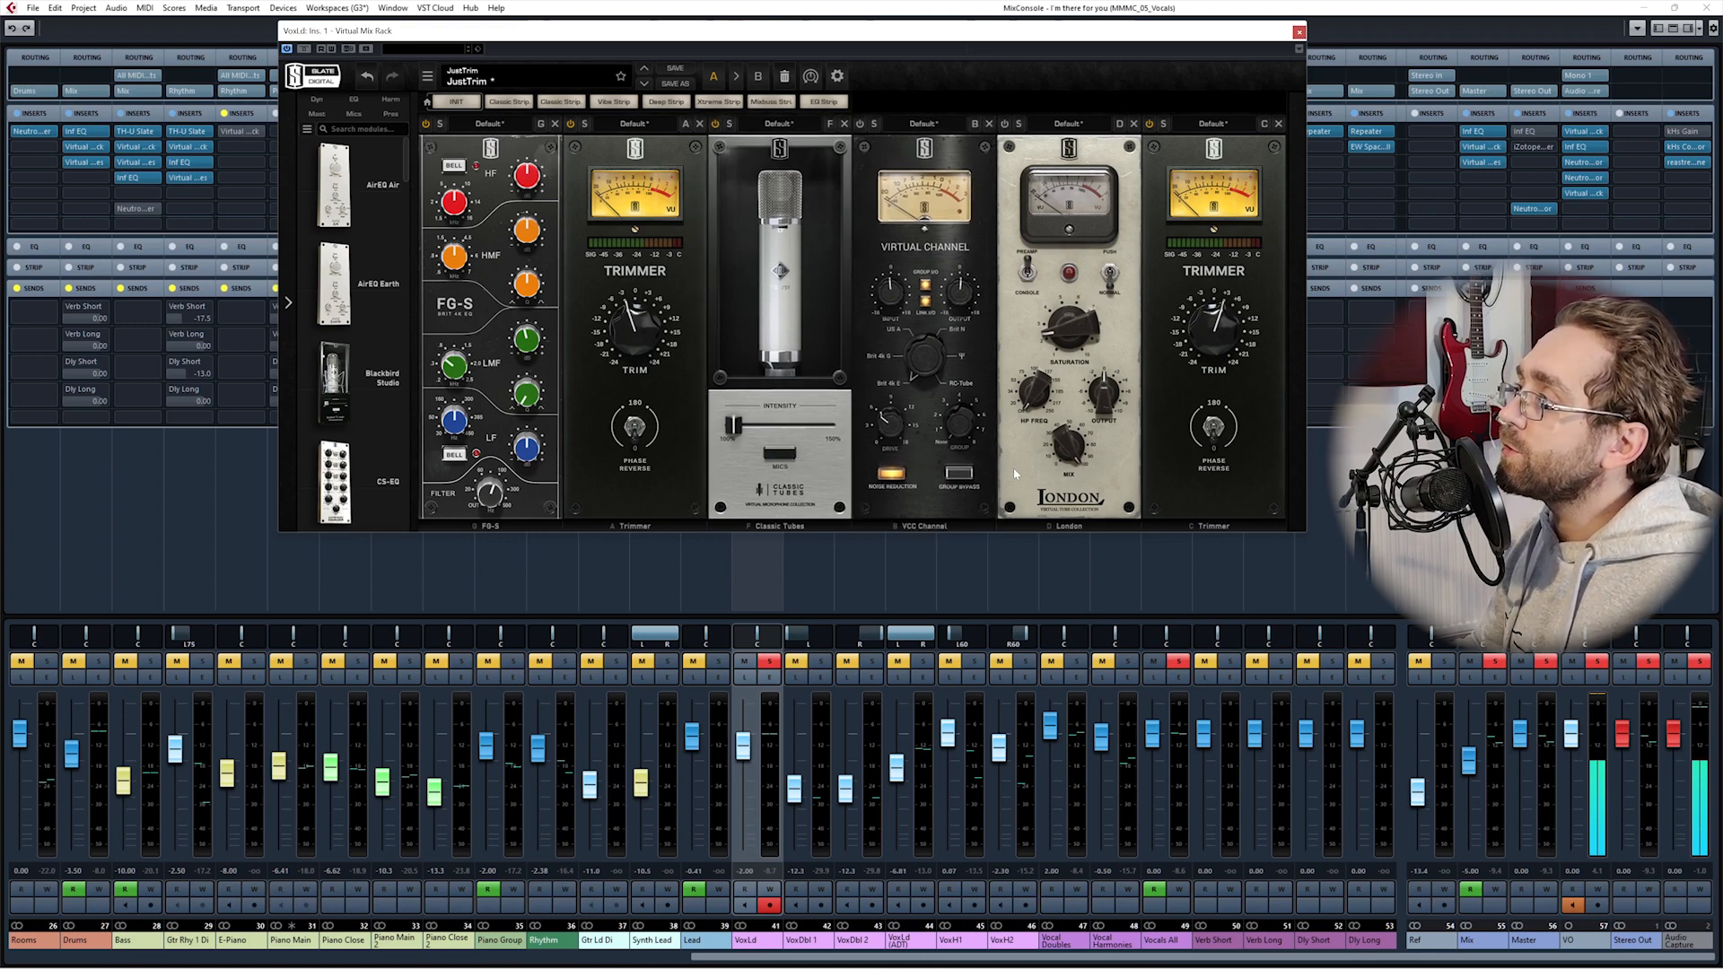
# Step: Copy the rack's snapshot A settings to snapshot B and switch on the VCC Channel module in B
pyautogui.click(758, 76)
pyautogui.click(737, 77)
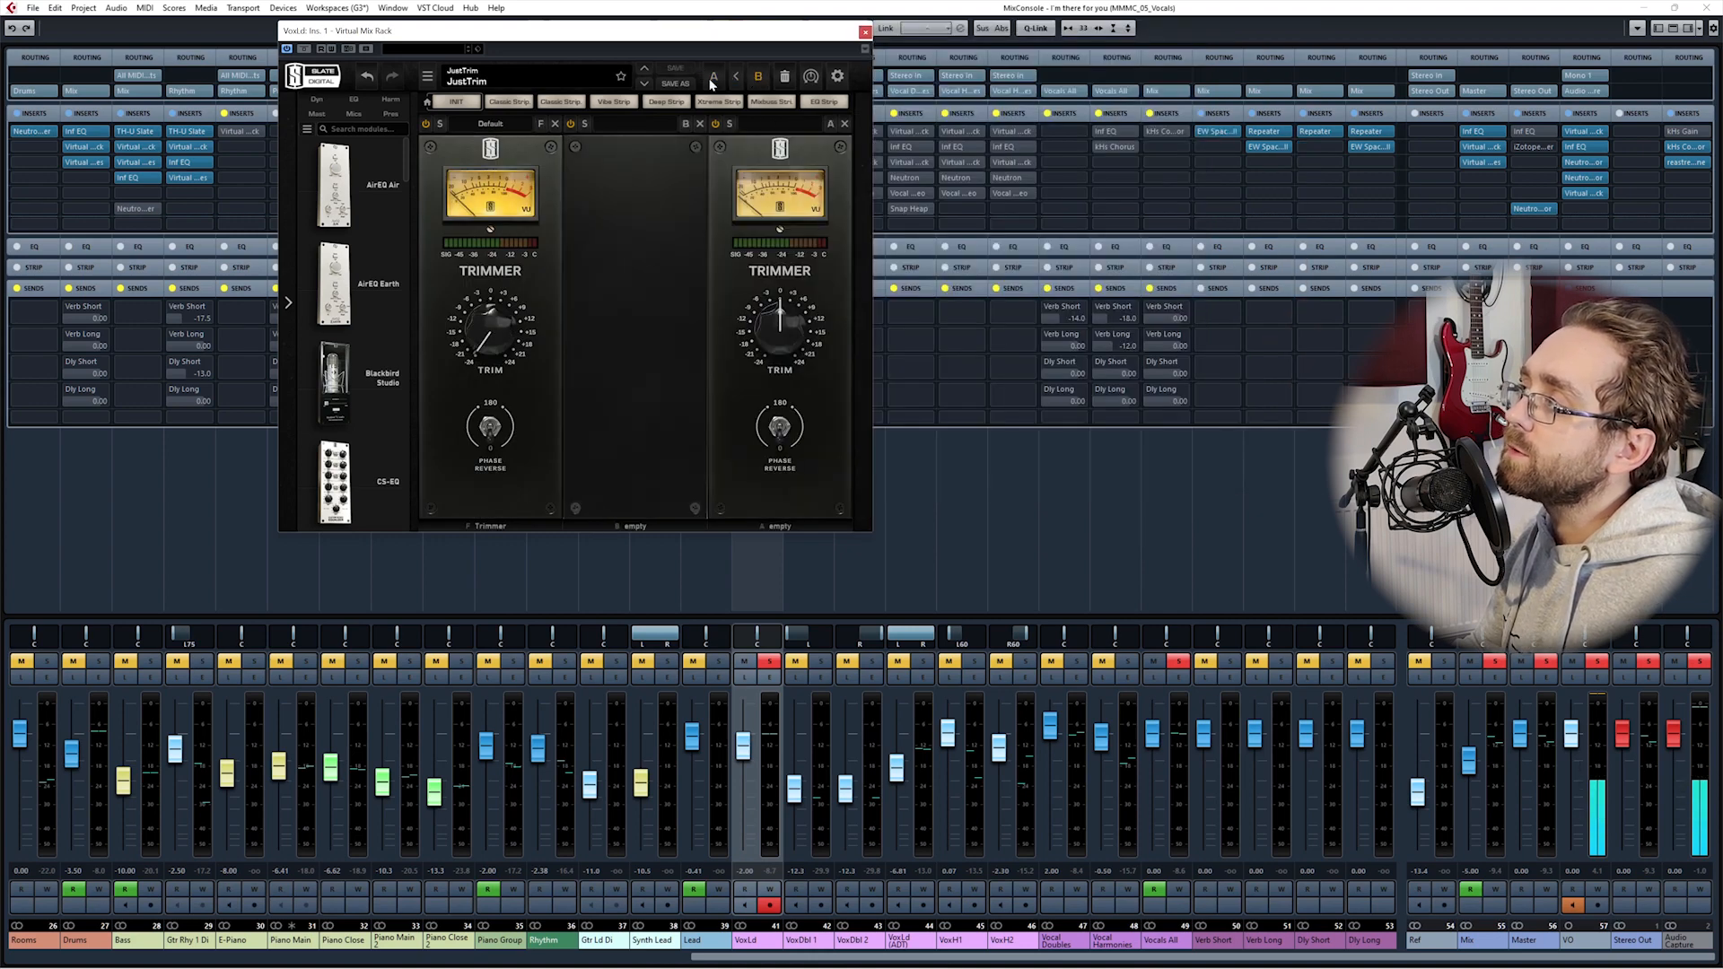
pyautogui.click(758, 76)
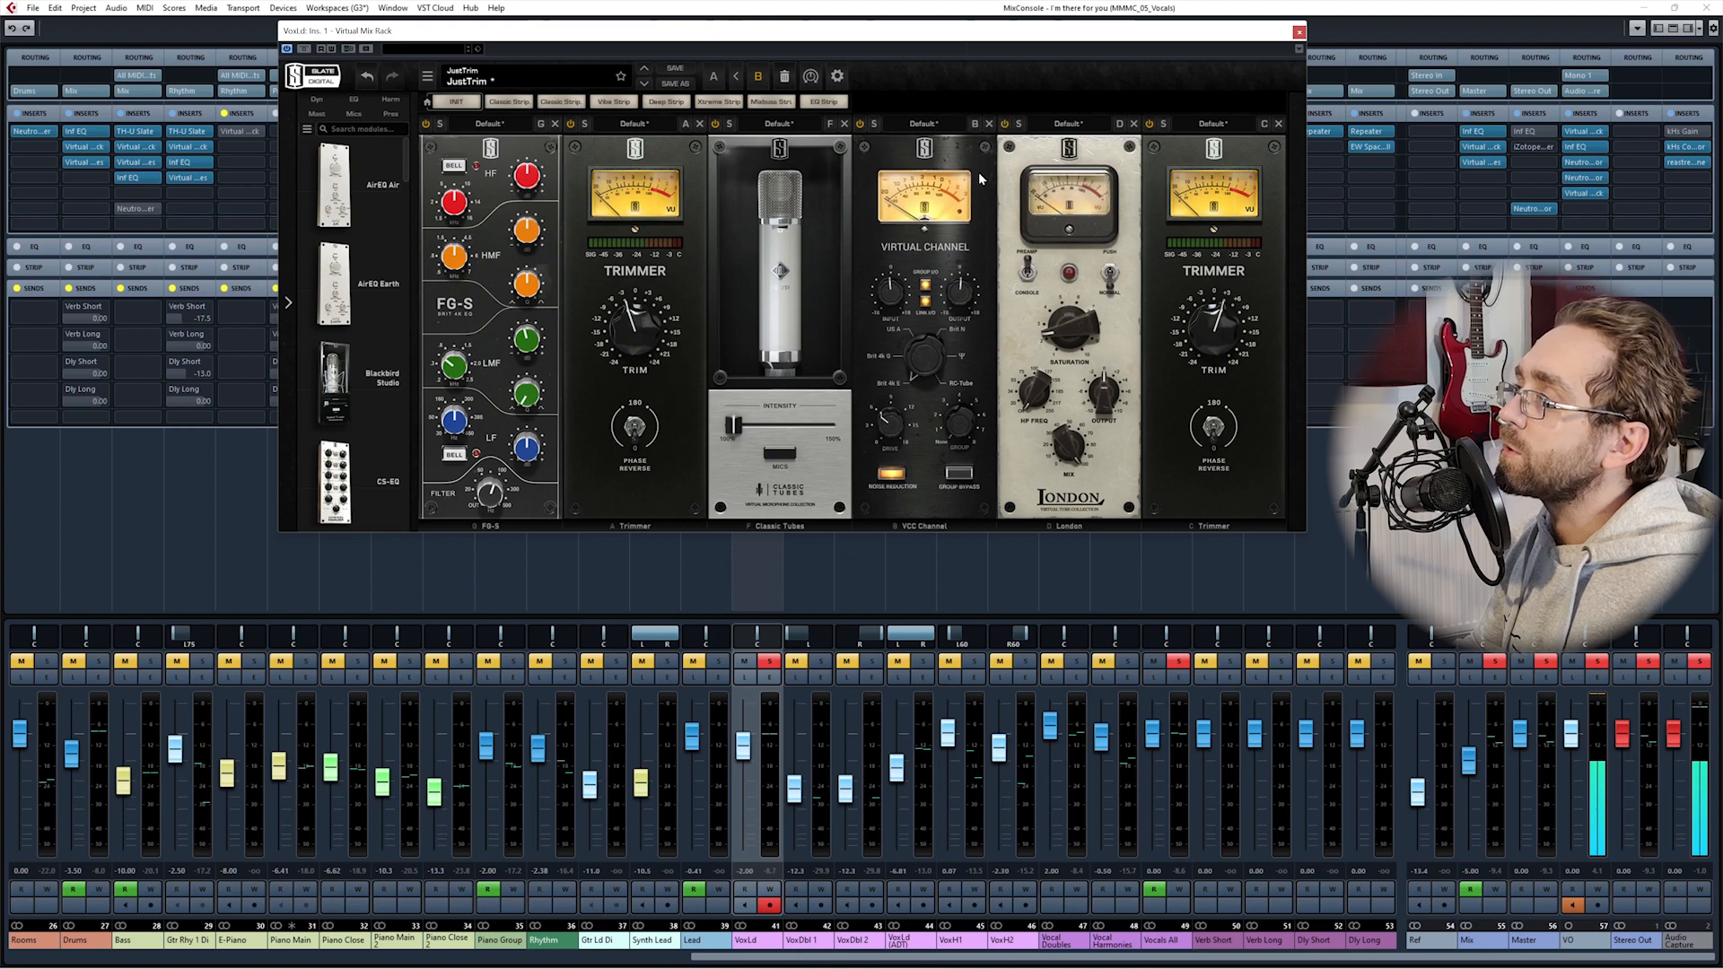
# Step: Compare rack snapshots A and B during vocal playback, leave snapshot B active and close the rack
pyautogui.click(715, 78)
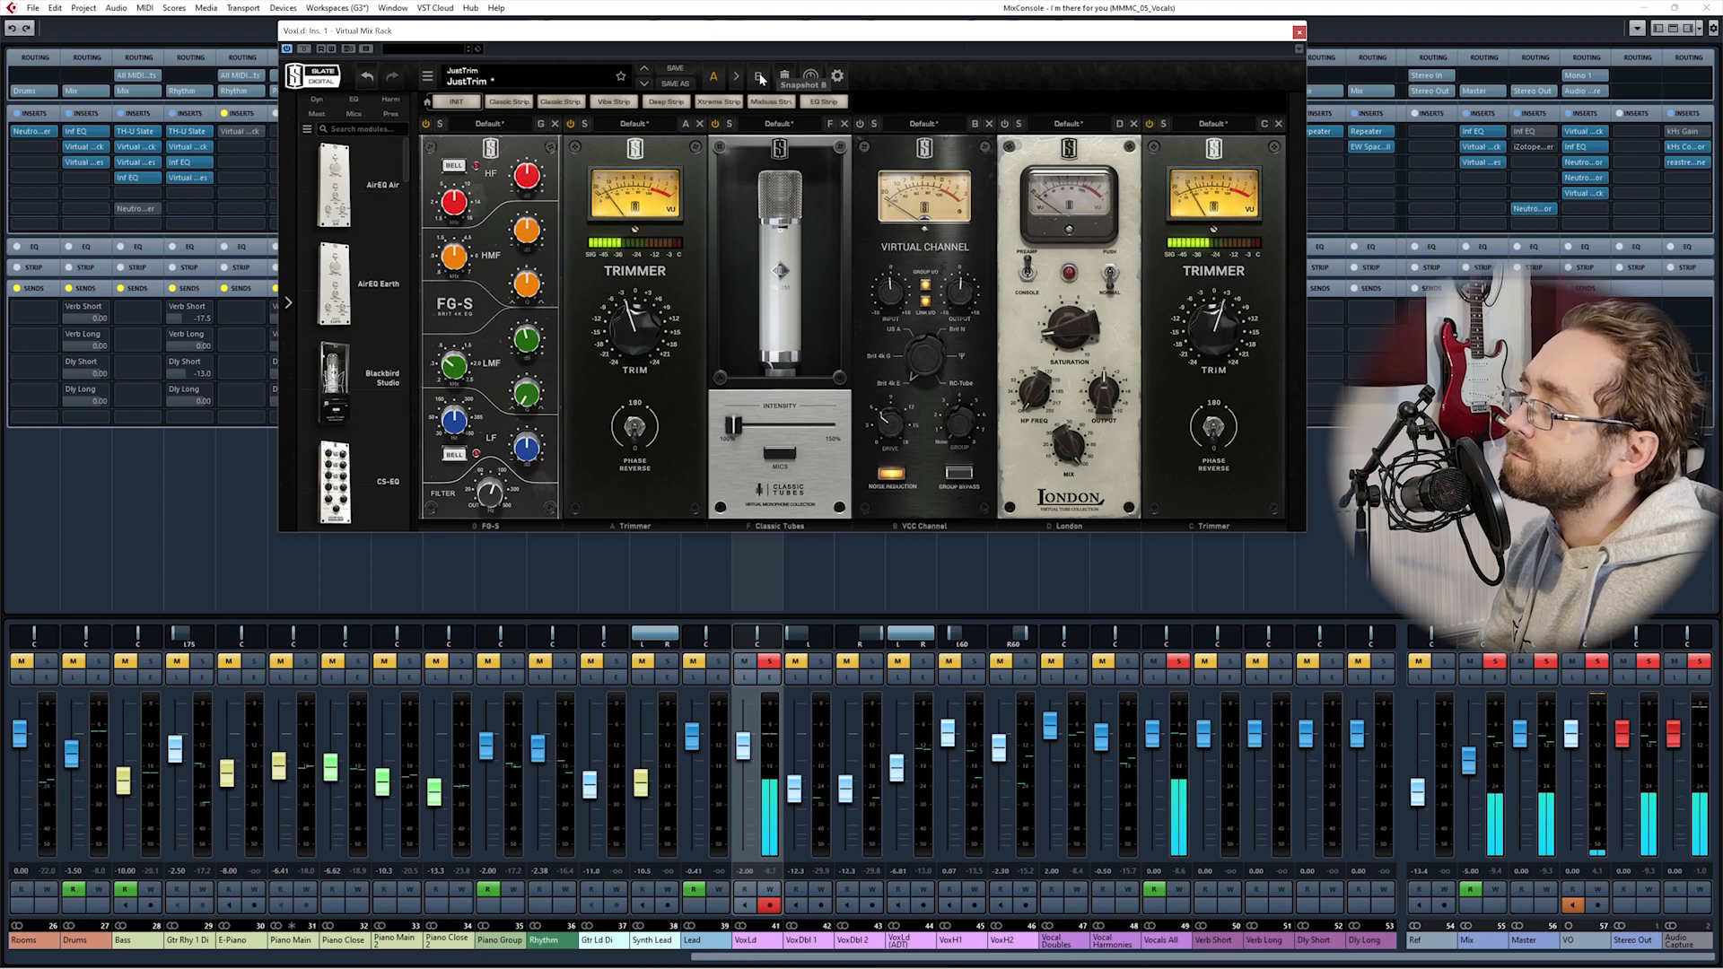
pyautogui.click(761, 78)
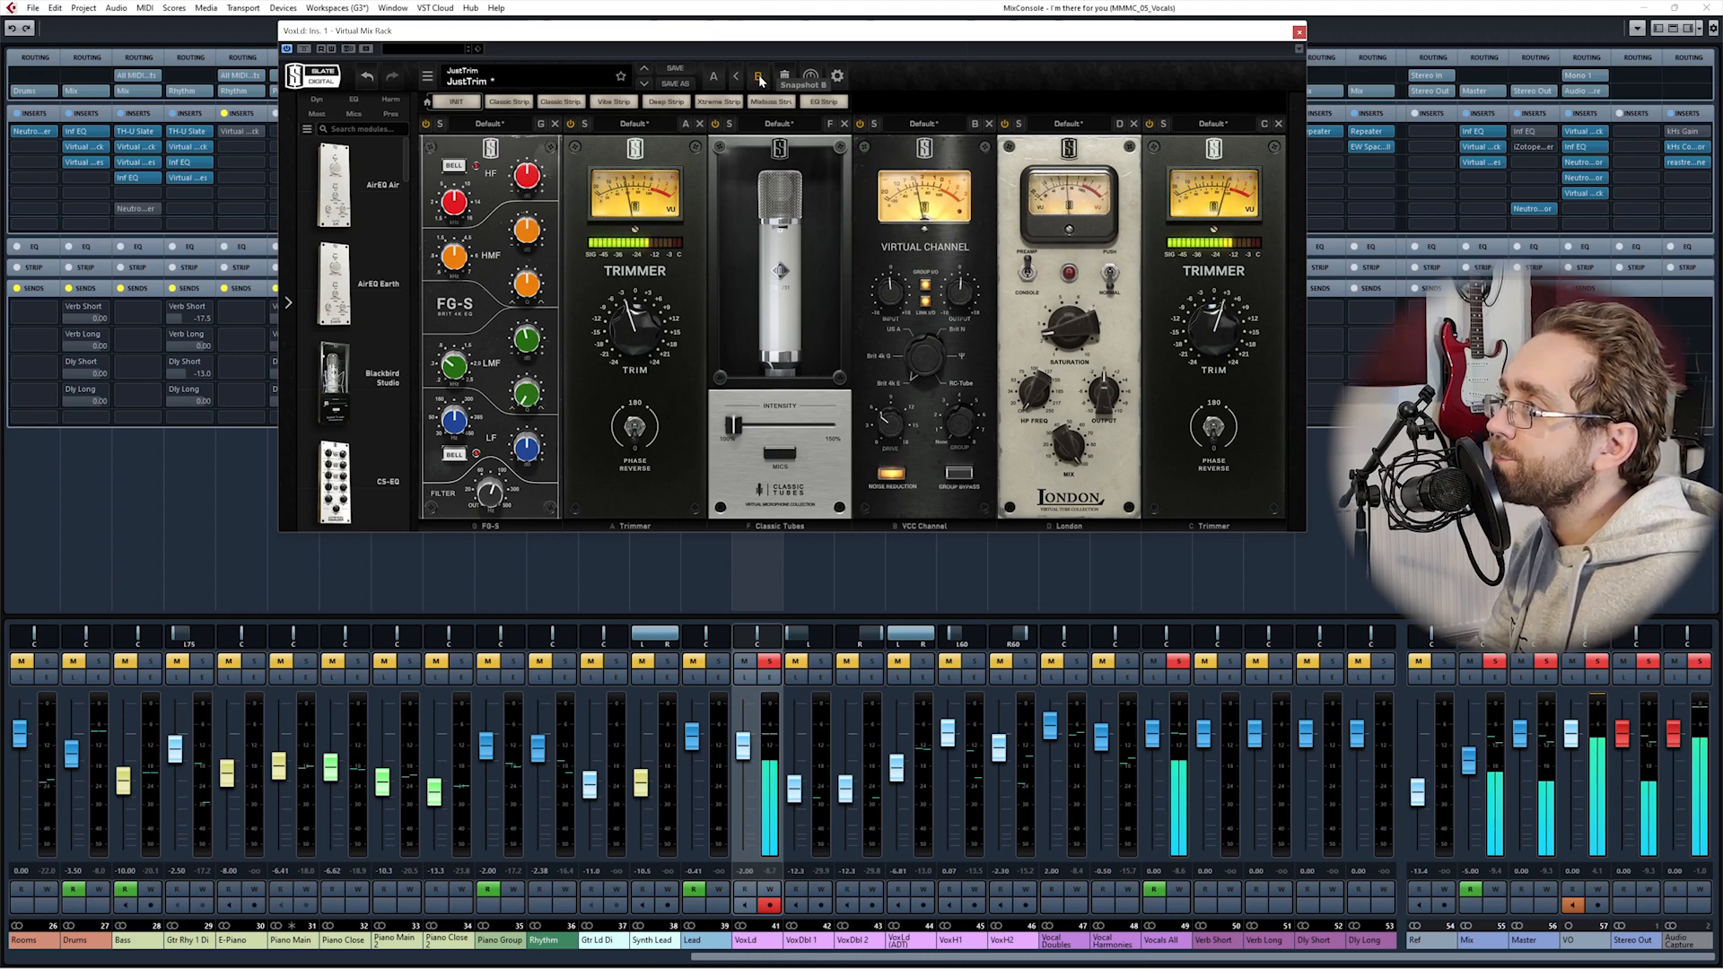
pyautogui.click(714, 79)
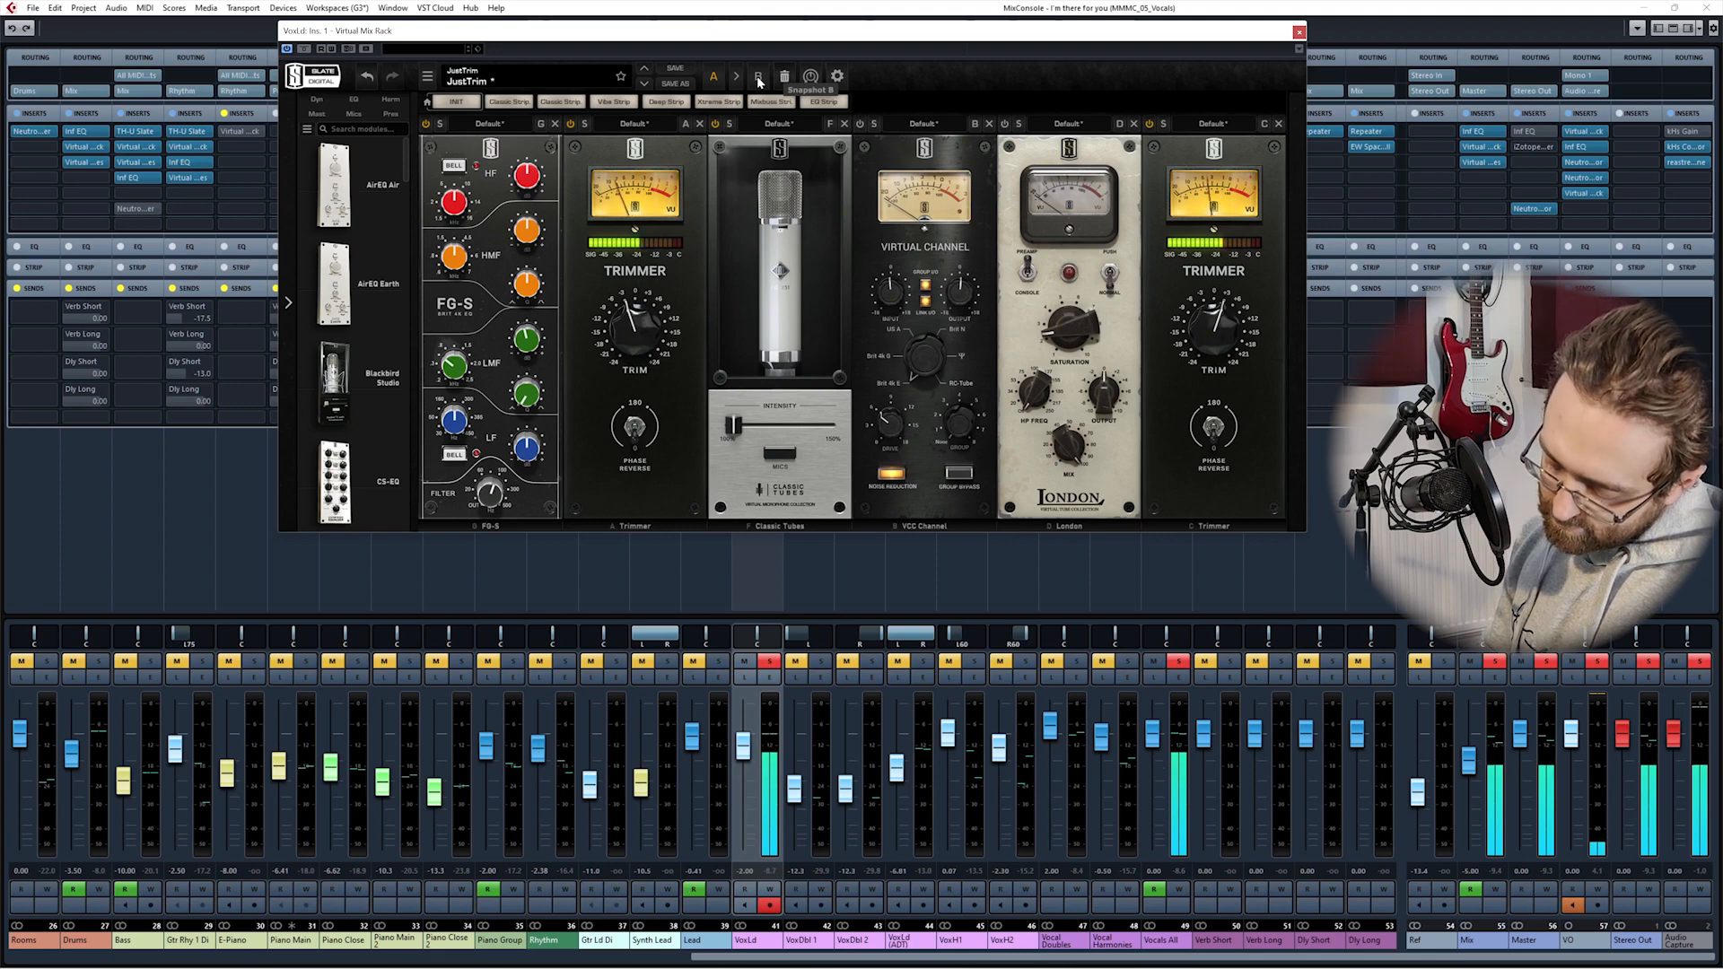
pyautogui.moveTo(859, 41); pyautogui.dragTo(916, 176)
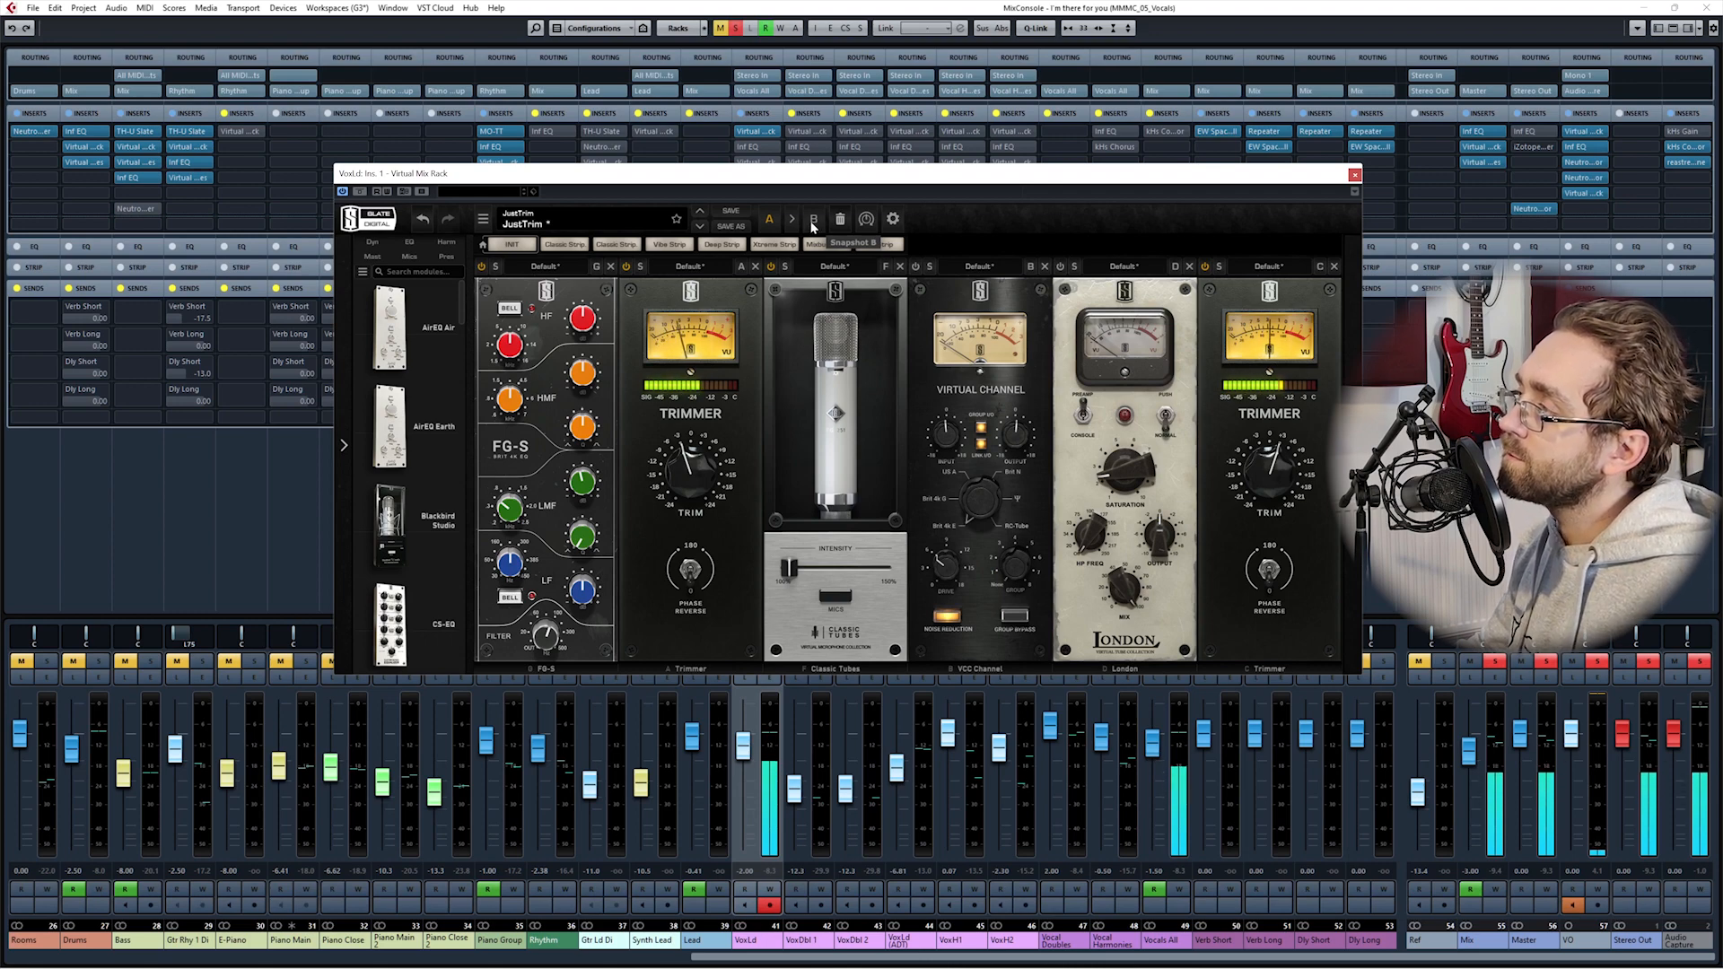
pyautogui.click(814, 221)
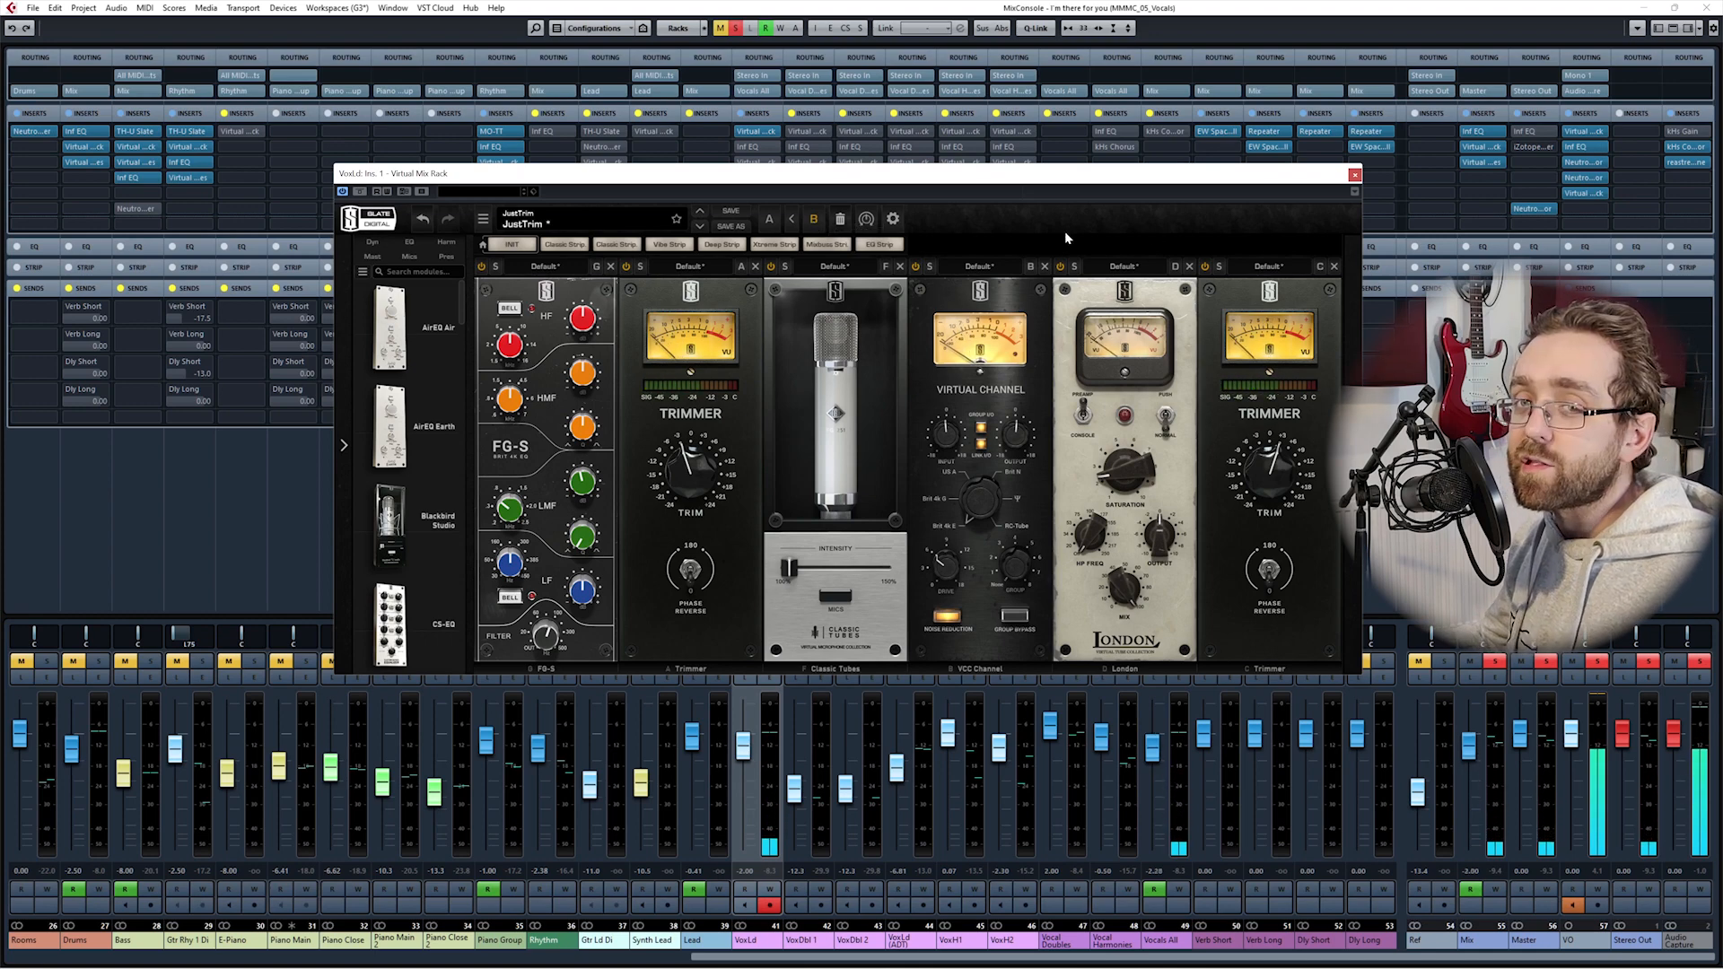
pyautogui.click(1355, 176)
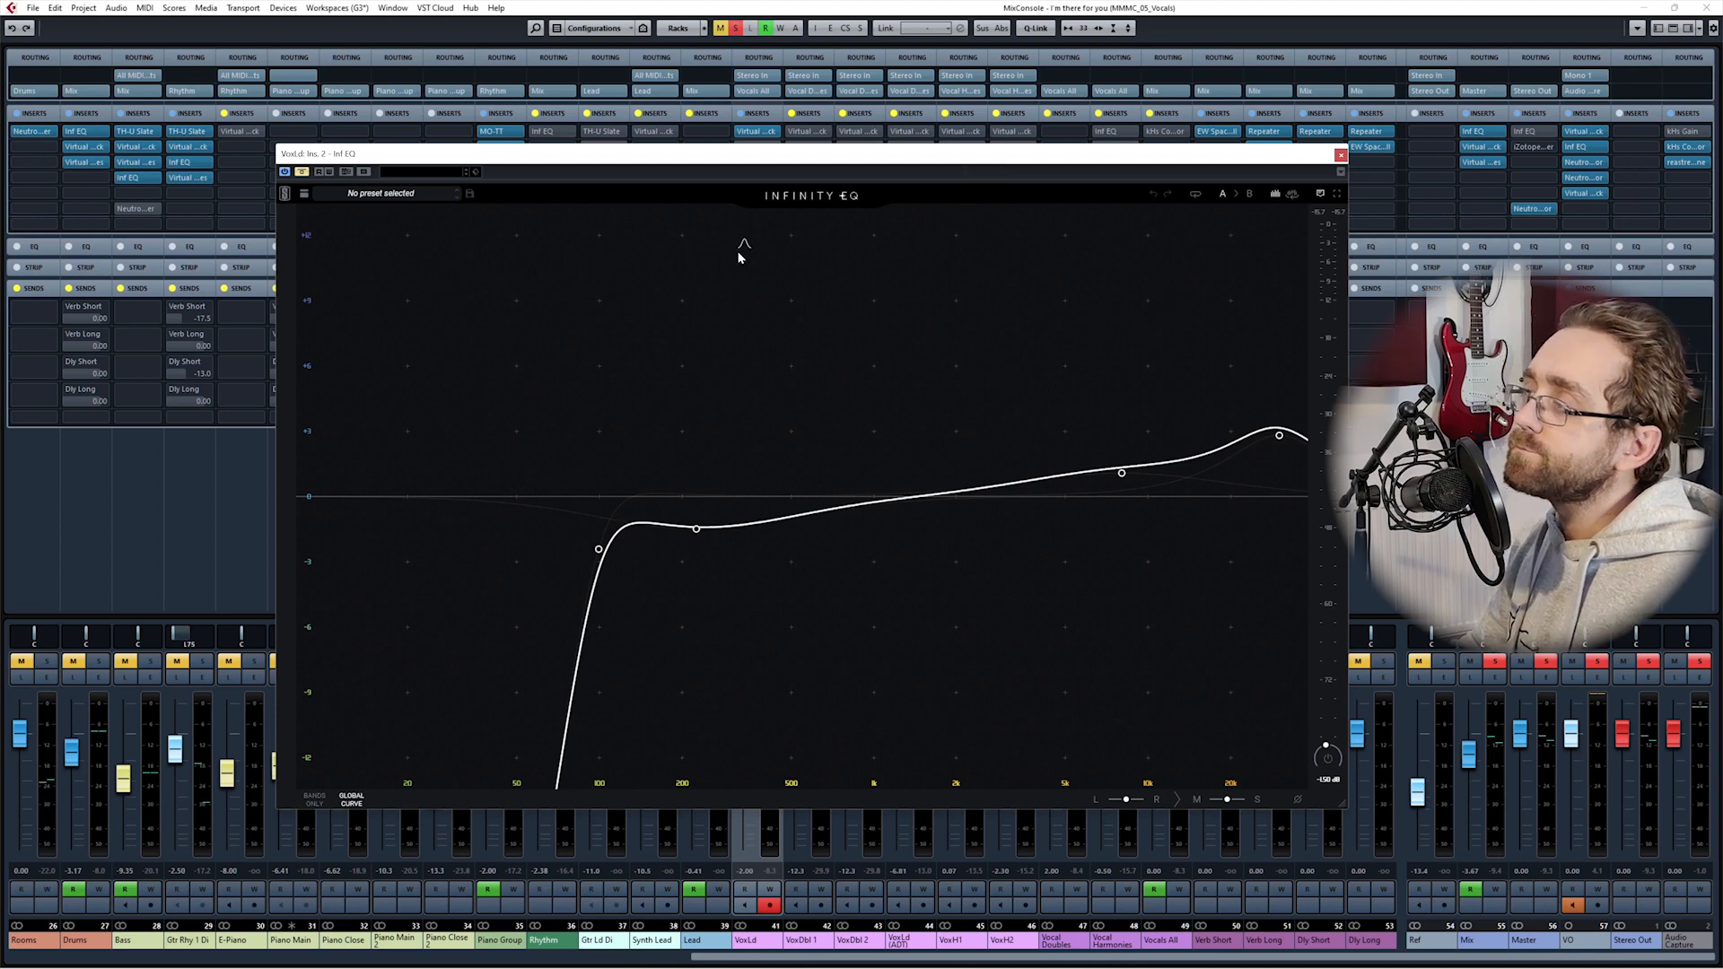
# Step: Play the lead vocal and compare VoxLd's Infinity EQ bypassed and active, leaving the EQ active
pyautogui.press('space')
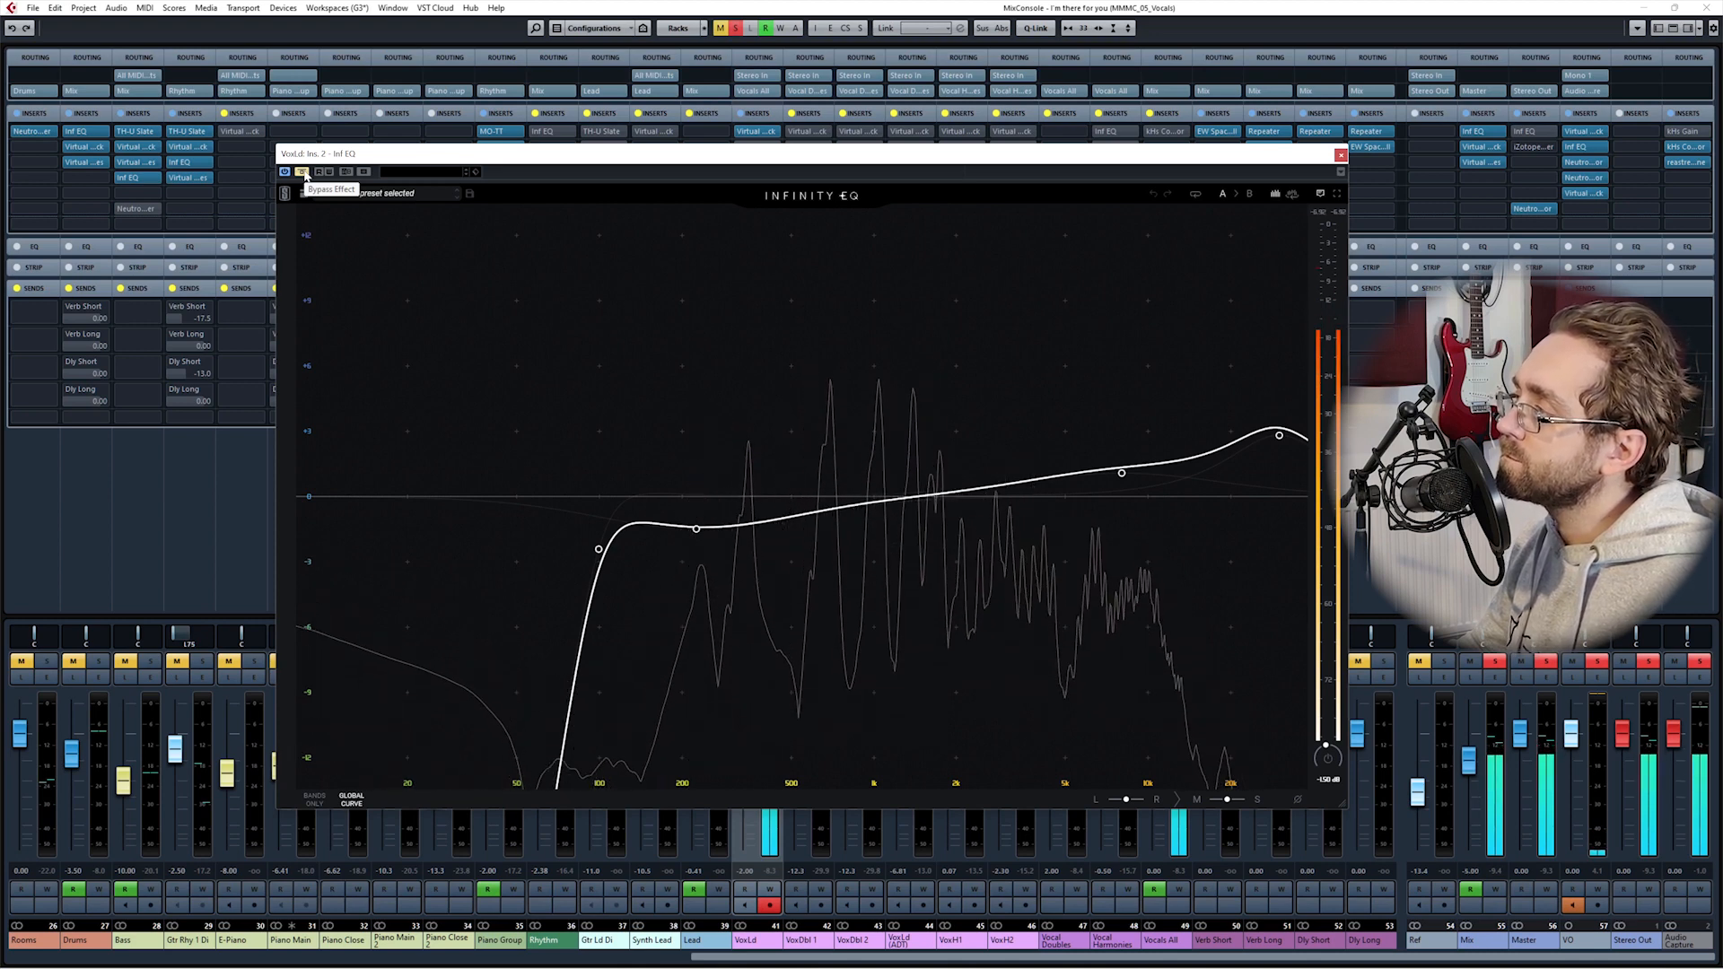
pyautogui.click(303, 172)
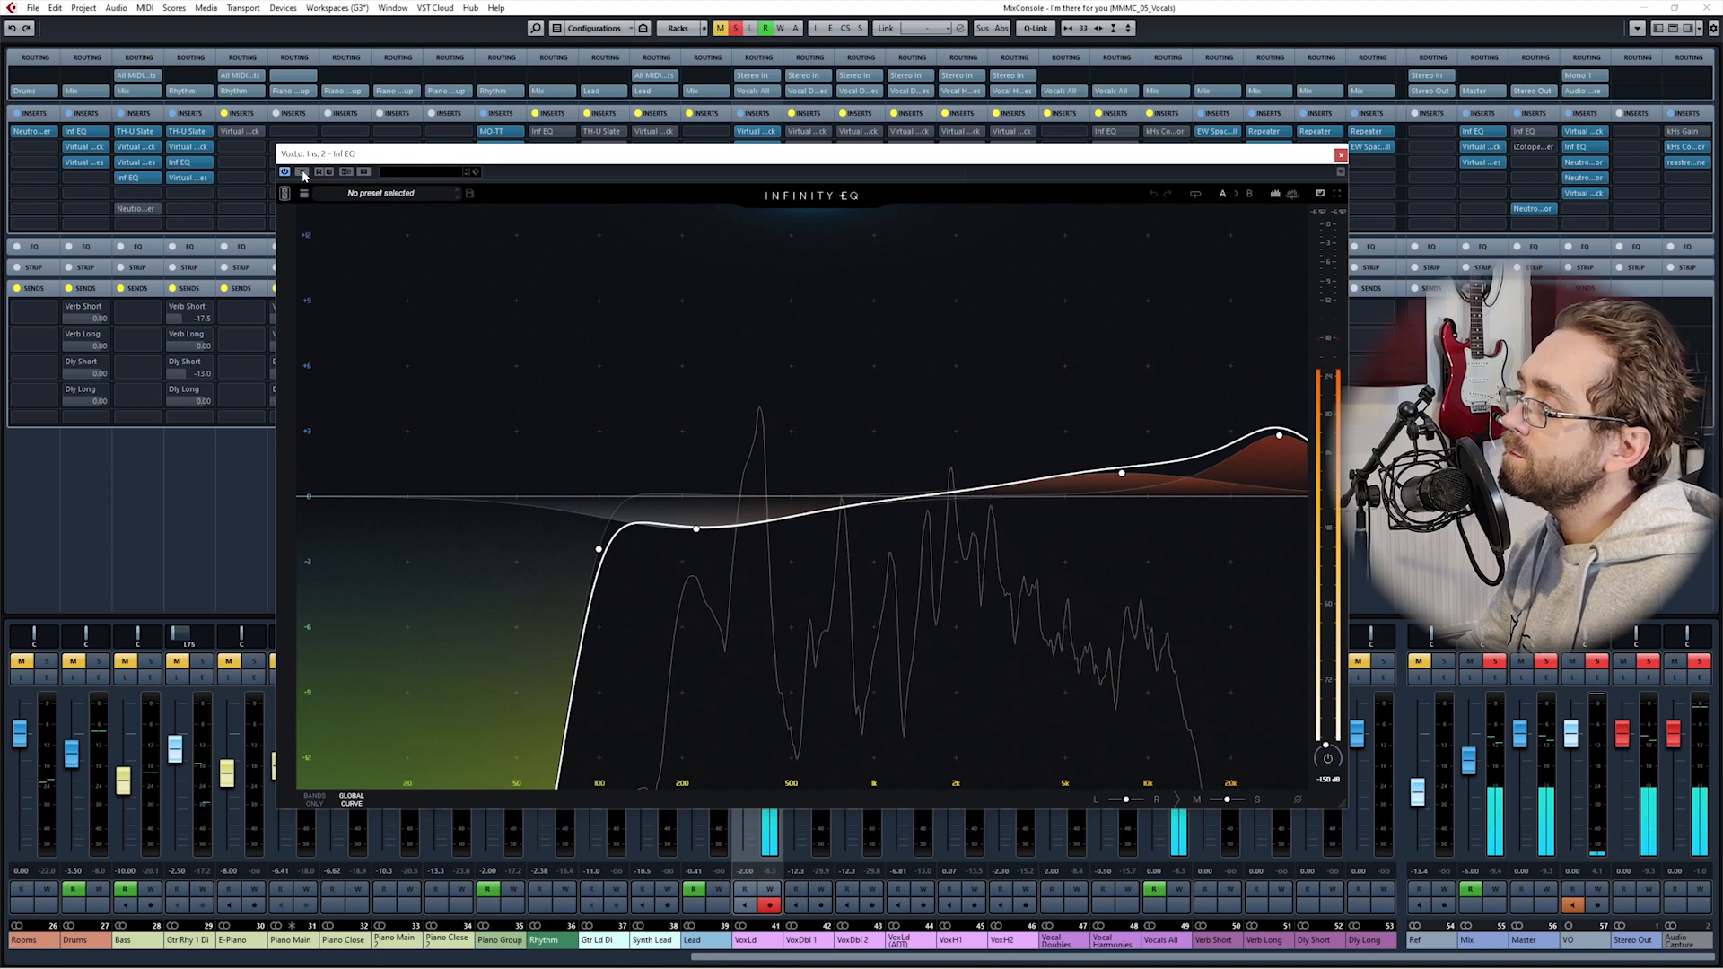
pyautogui.click(302, 172)
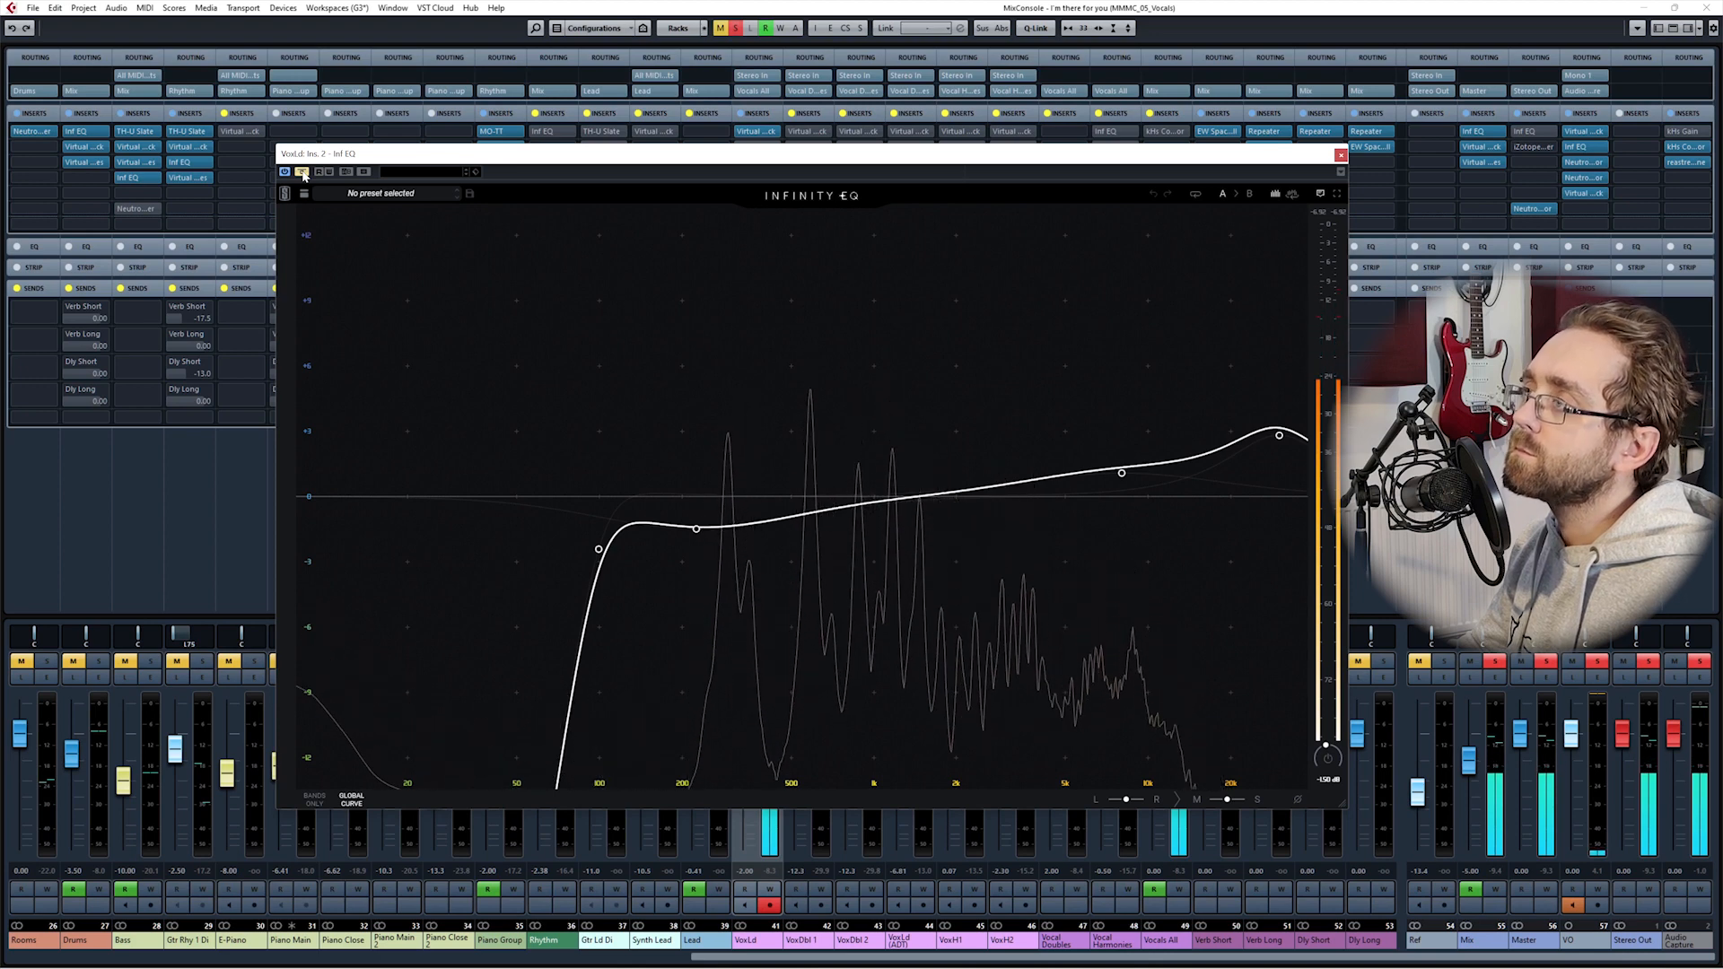
pyautogui.click(302, 172)
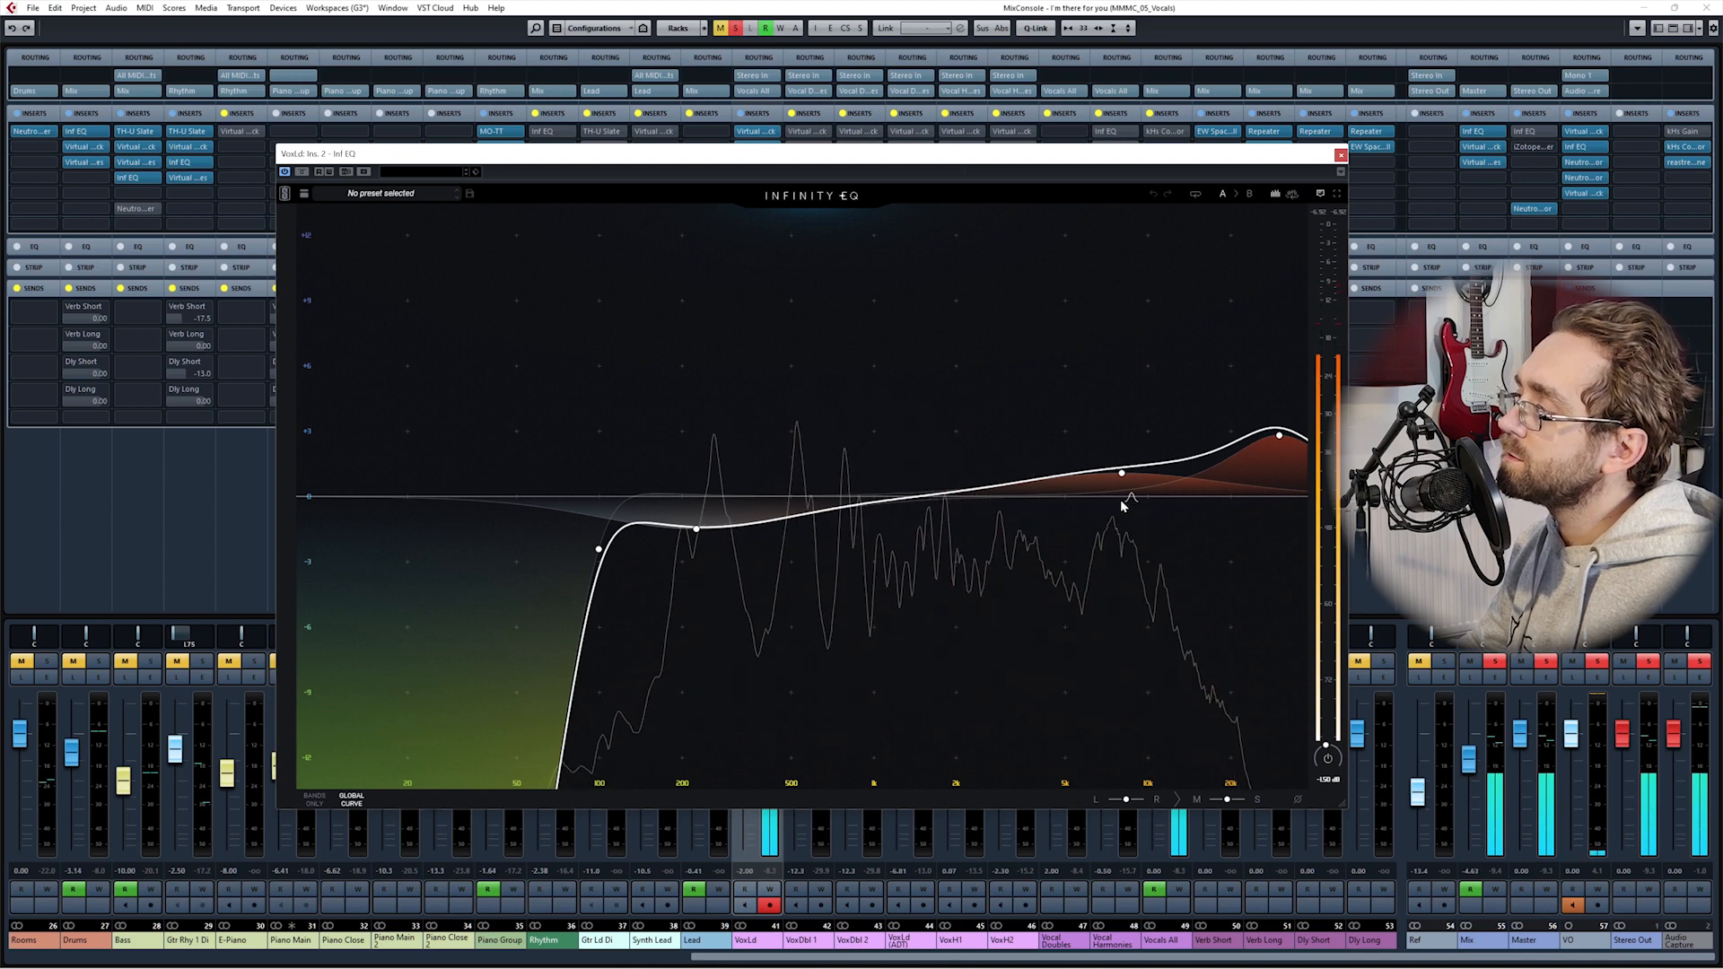
# Step: Inspect the high band and solo the low-cut band near 100 Hz in Infinity EQ, restore the full curve and close the EQ
pyautogui.click(1122, 474)
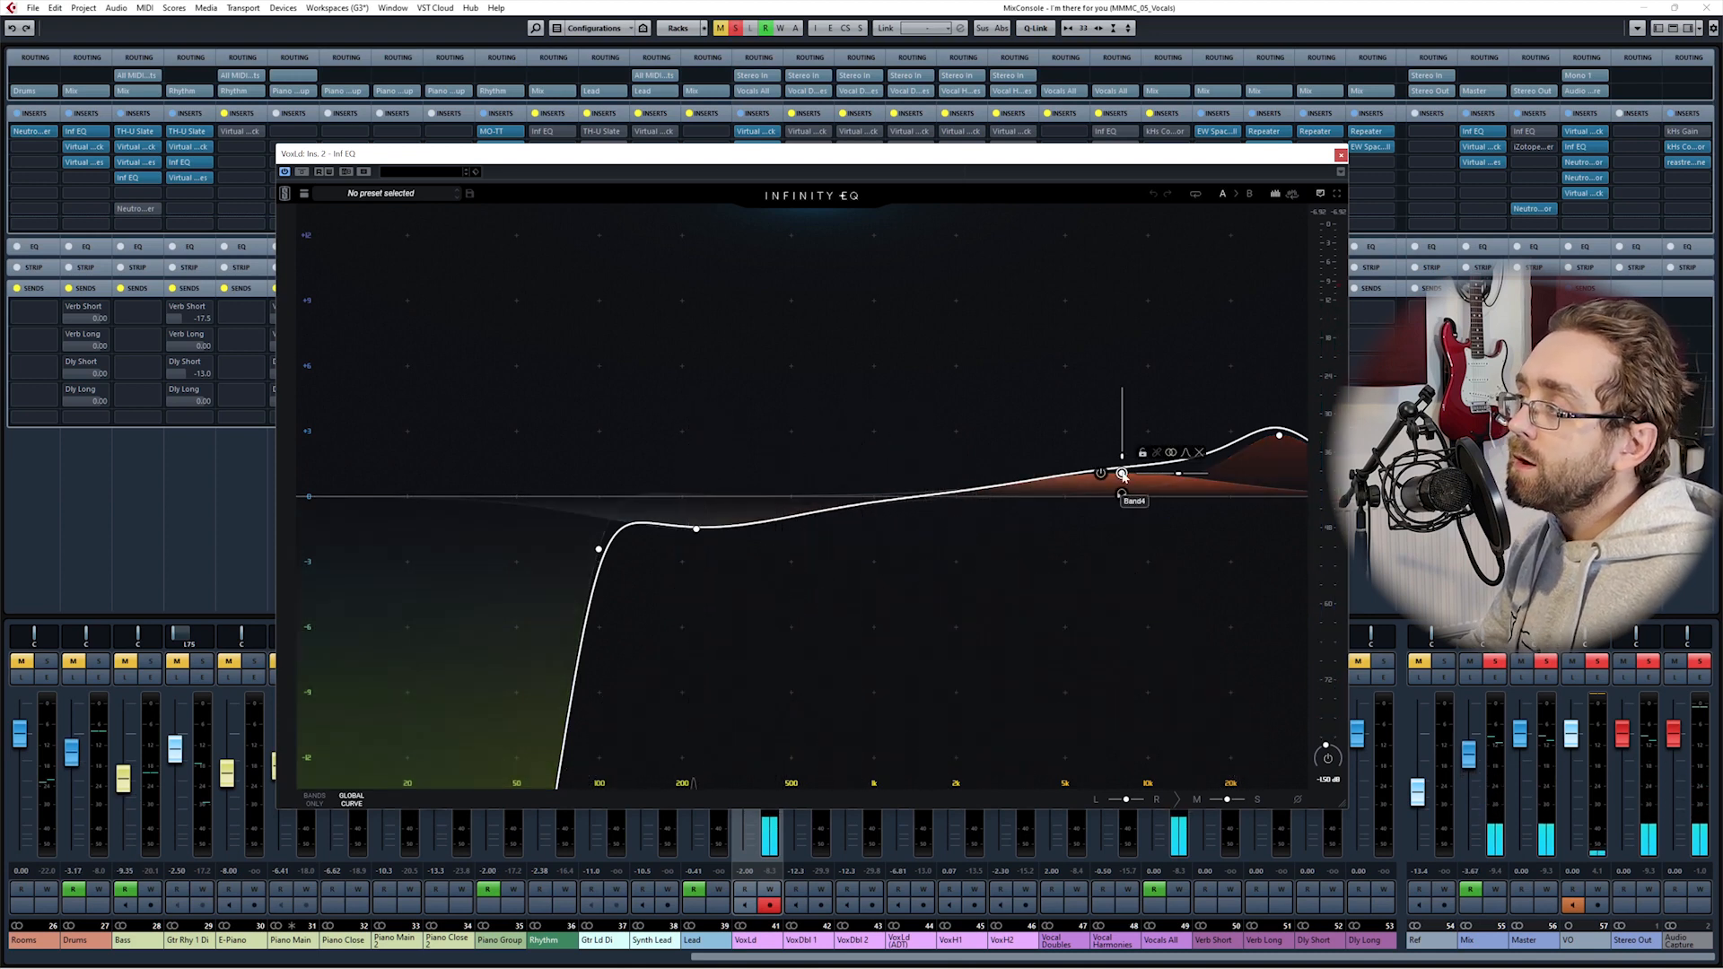
pyautogui.click(599, 549)
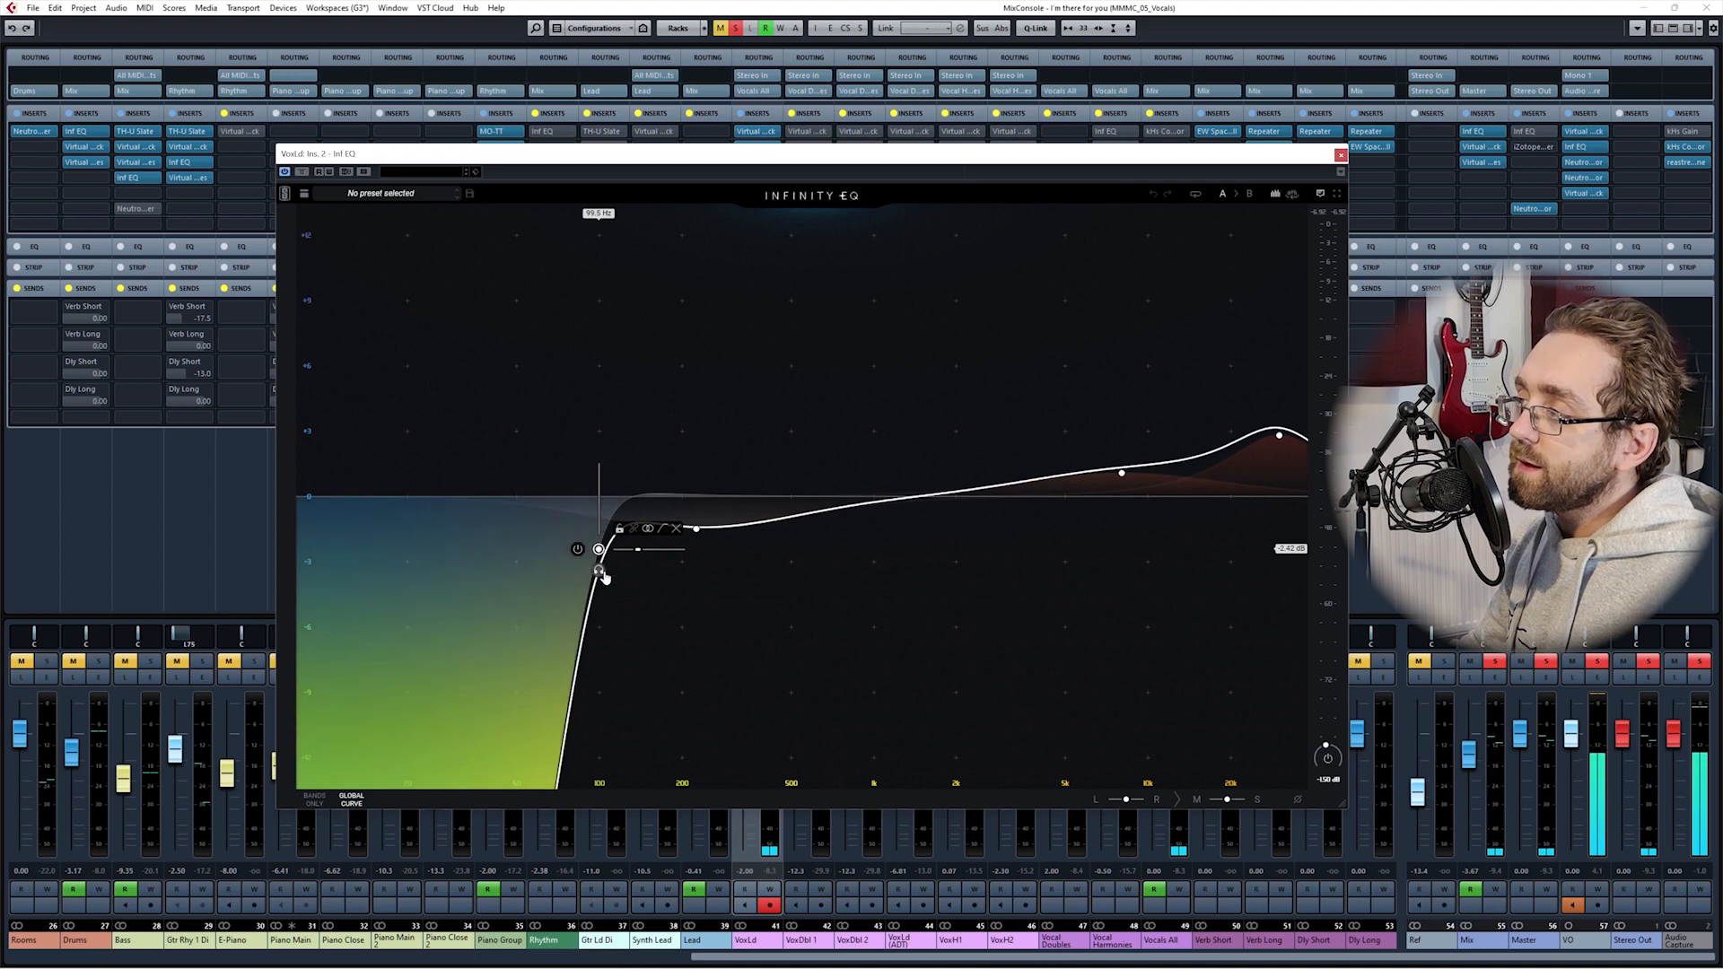
pyautogui.click(598, 573)
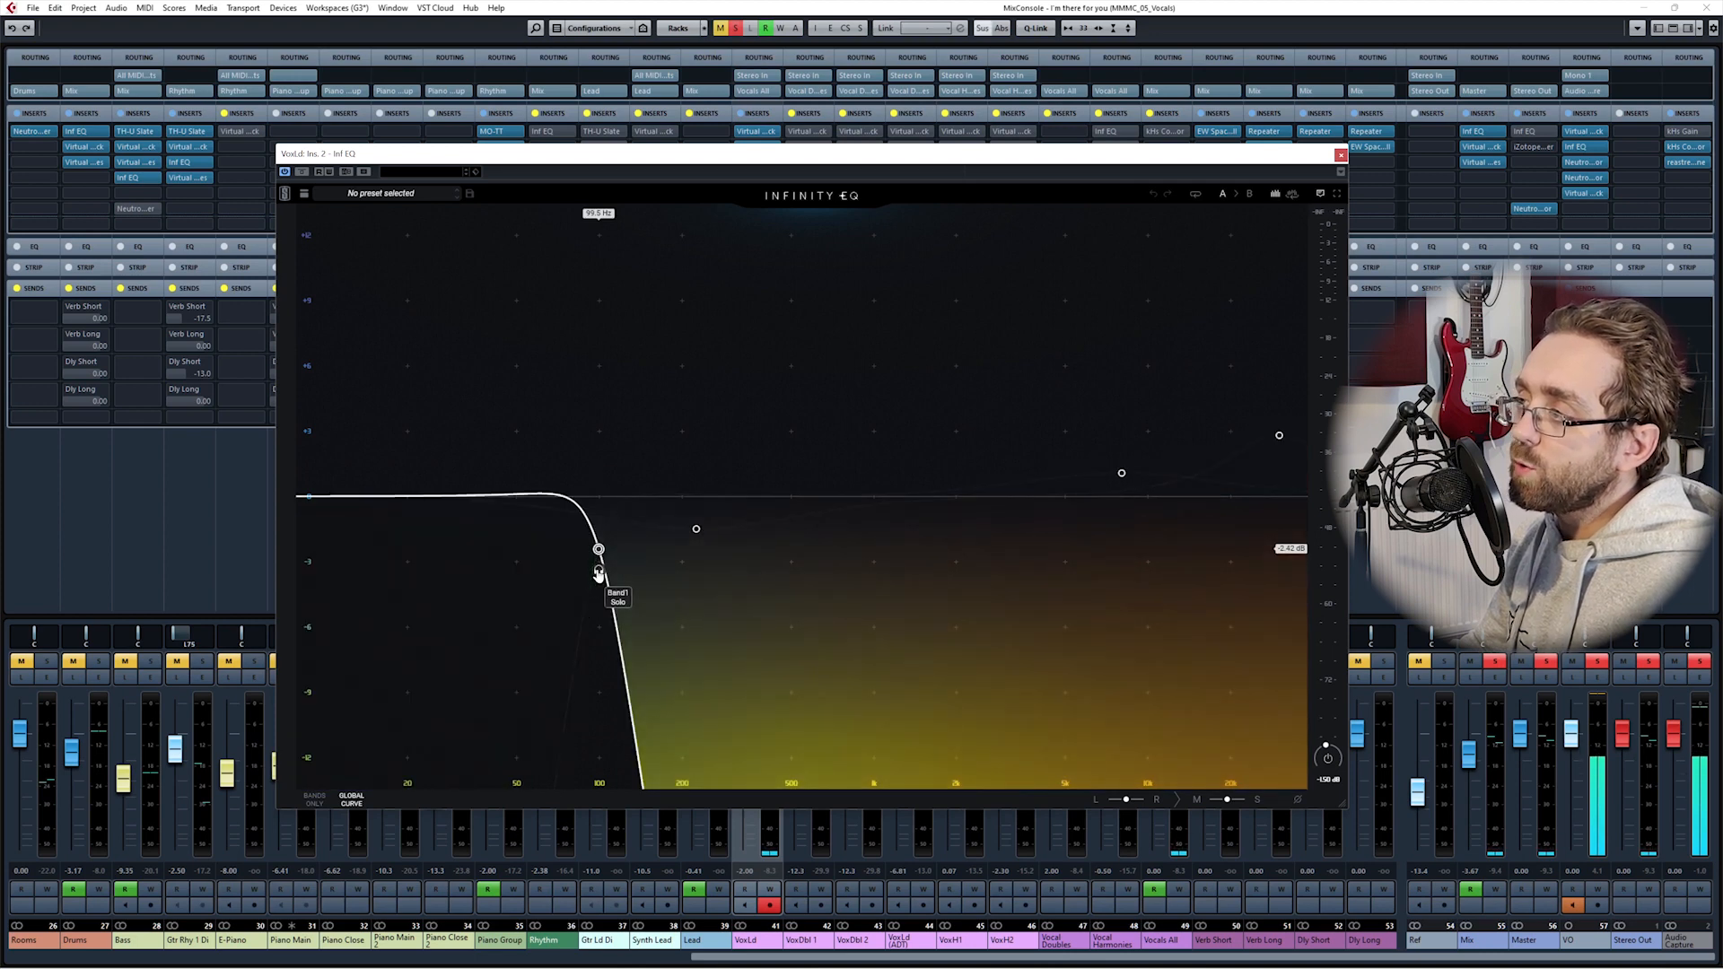
pyautogui.click(598, 574)
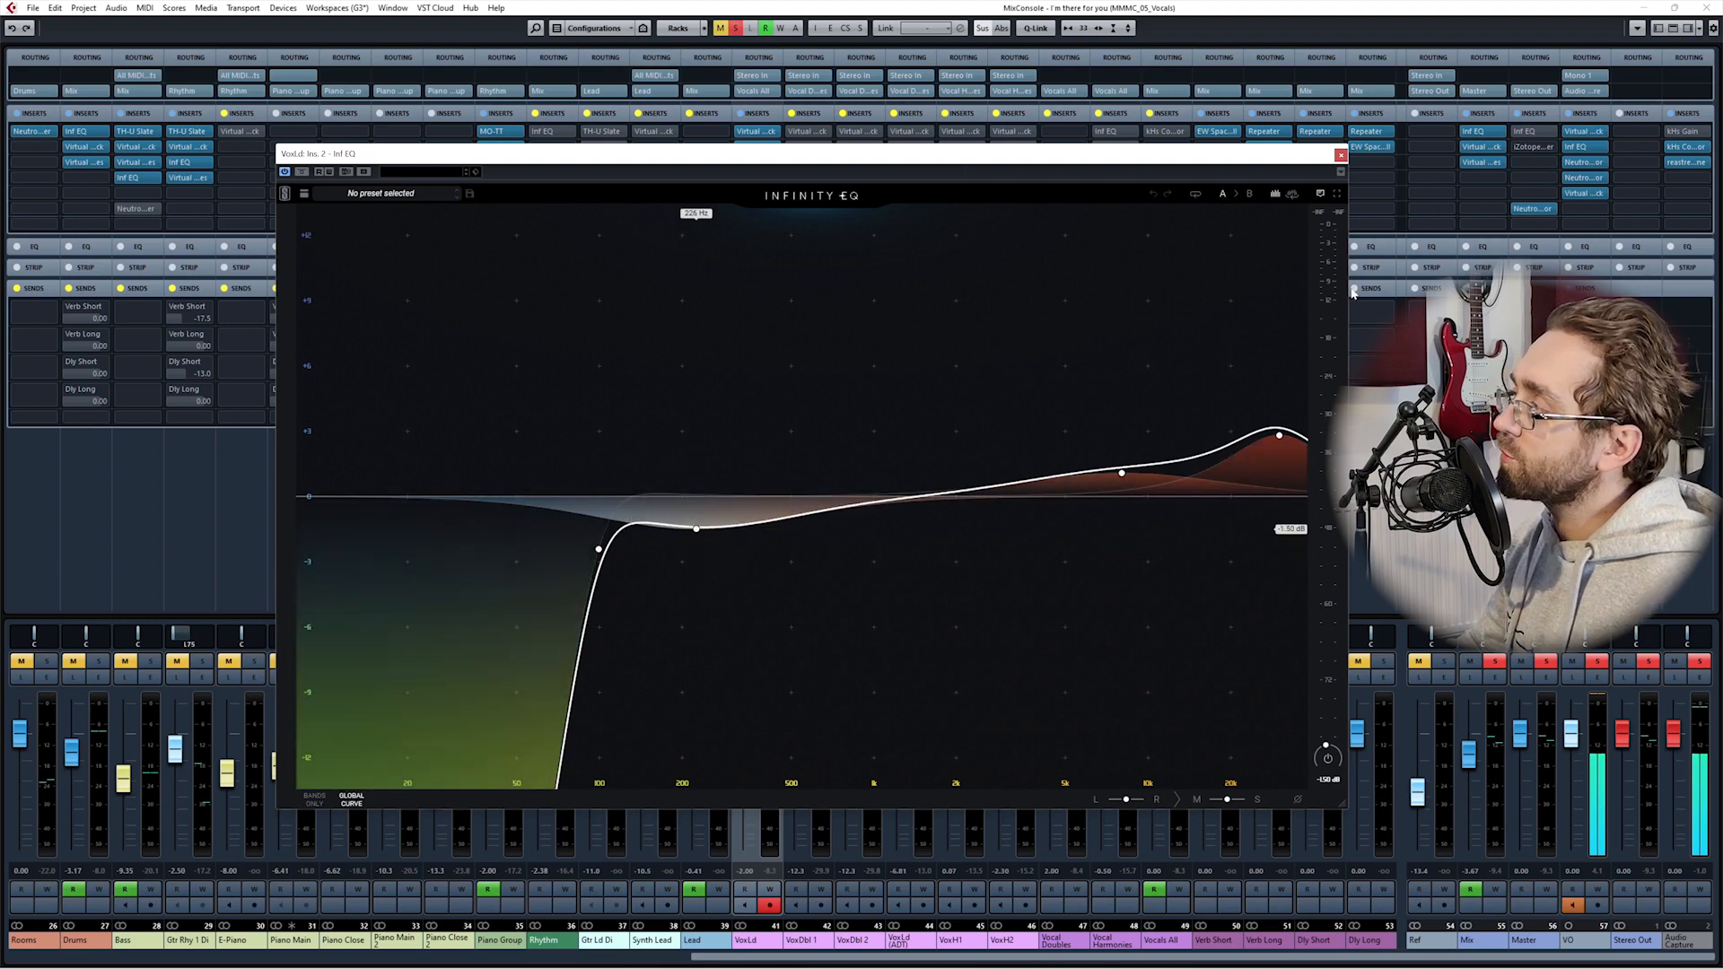
pyautogui.click(1339, 154)
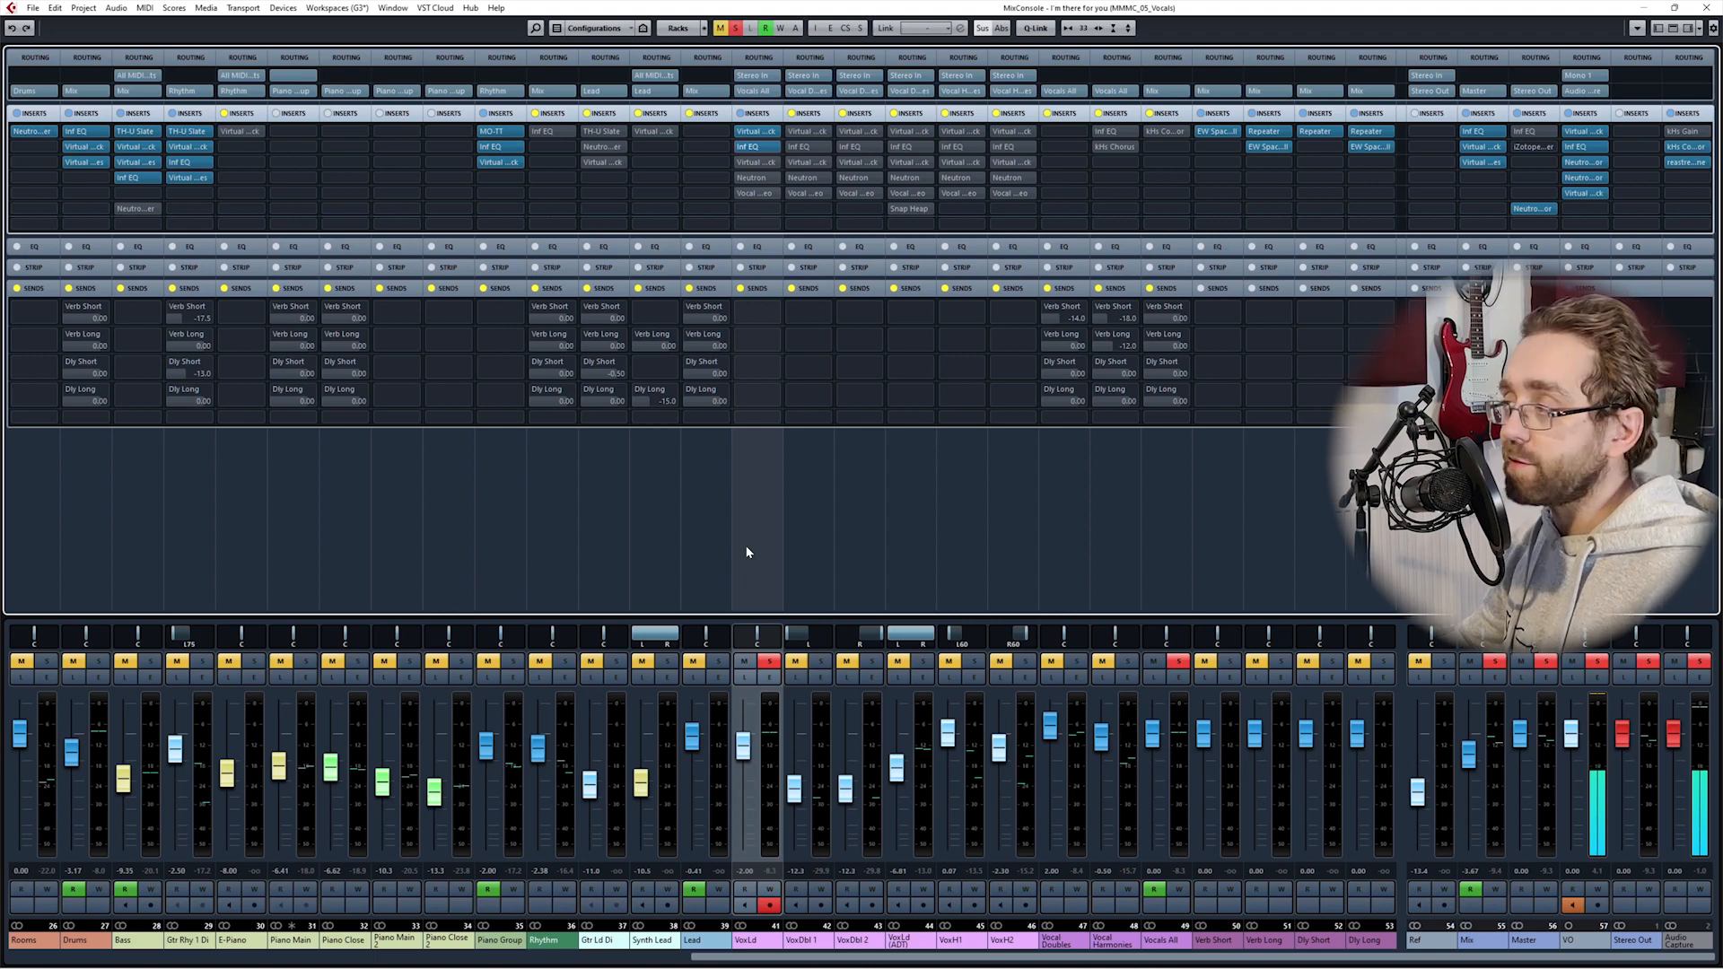
# Step: Reopen VoxLd's Infinity EQ, audition the low-mid dip band in solo, restore the full curve and close the EQ
pyautogui.click(750, 147)
pyautogui.moveTo(698, 533)
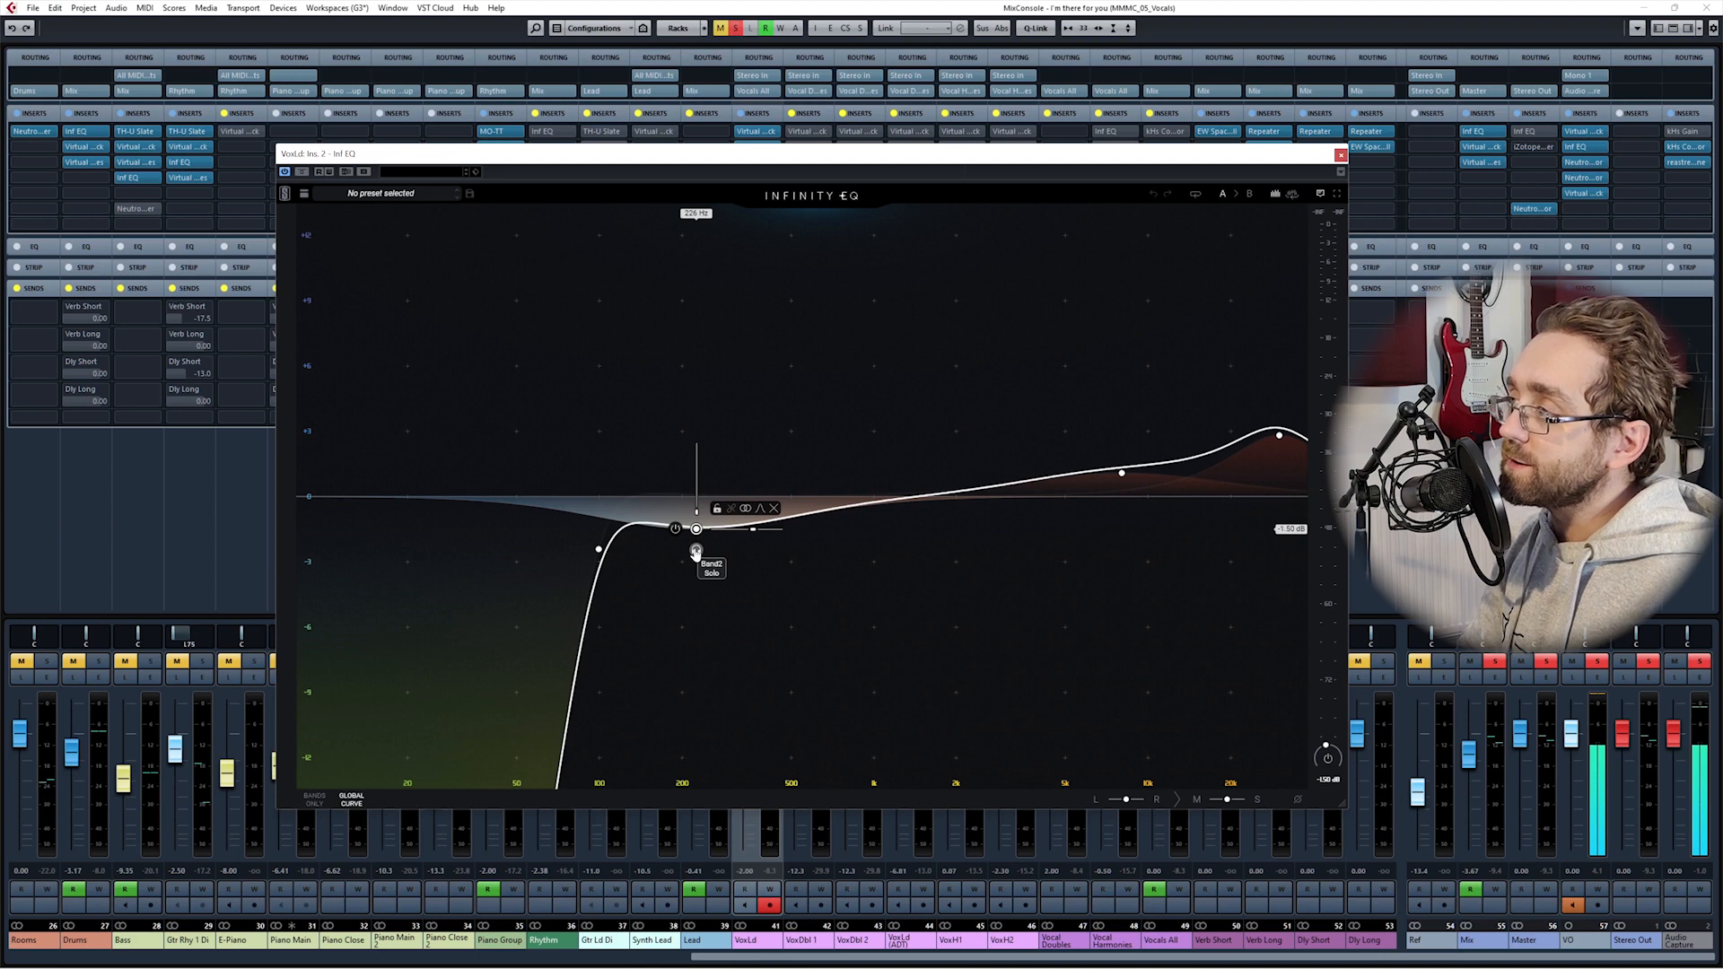
pyautogui.click(695, 551)
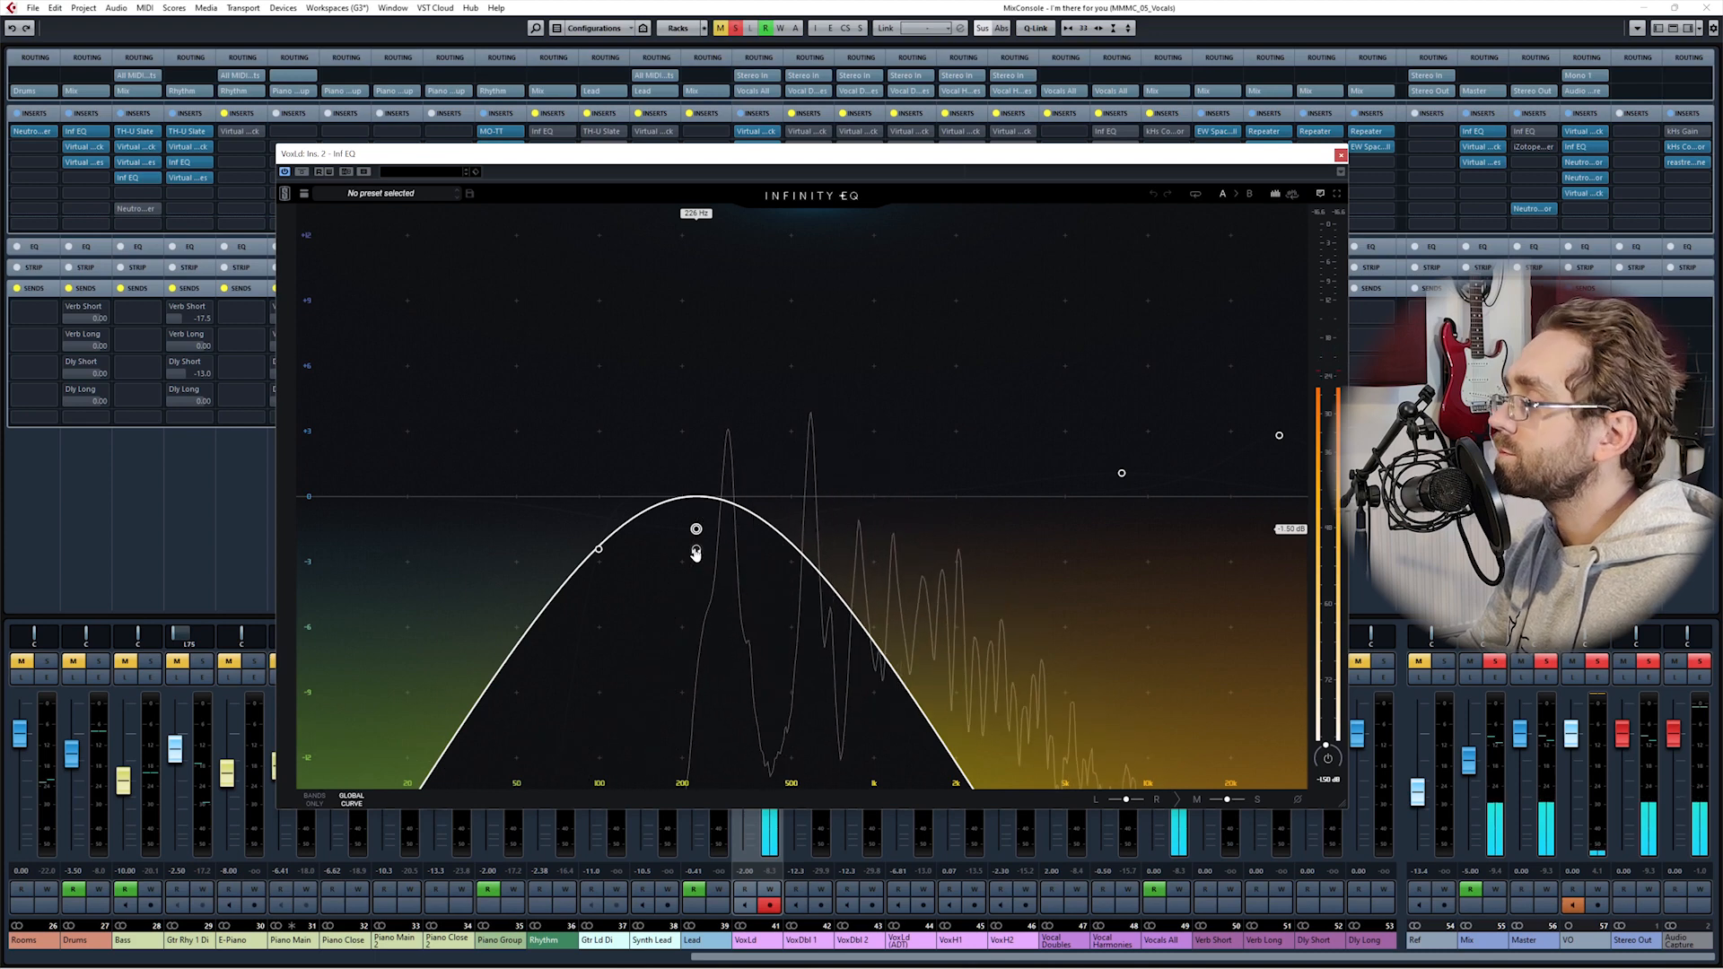
pyautogui.click(695, 551)
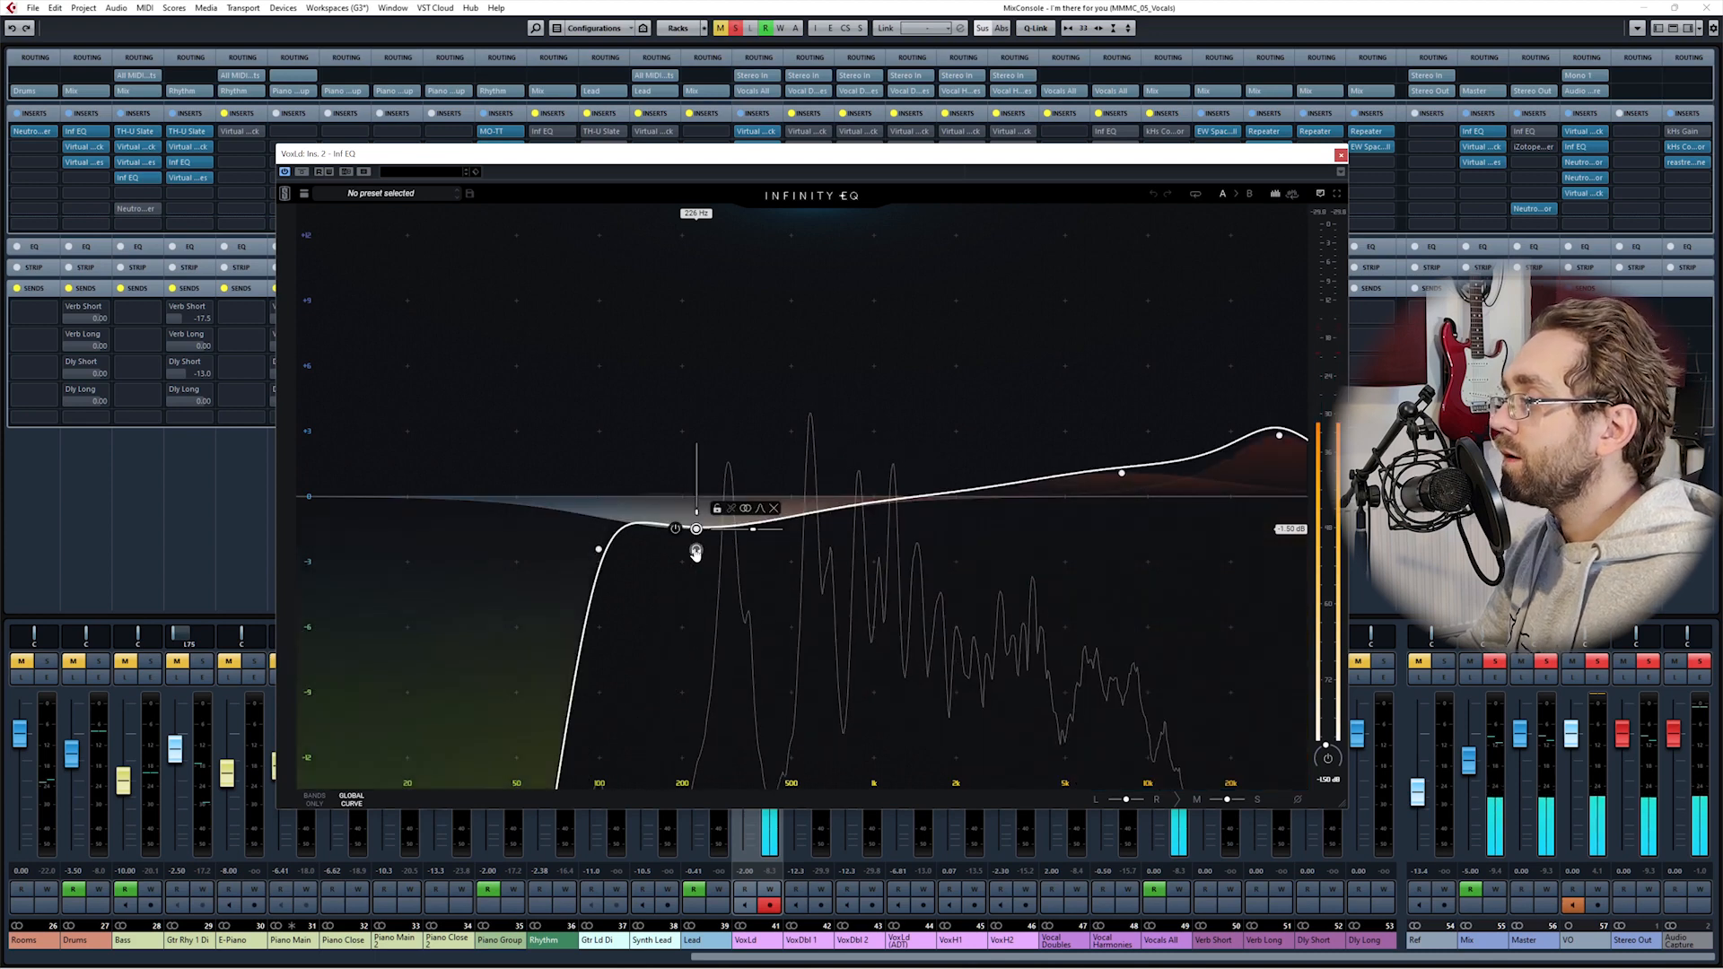
pyautogui.click(1340, 154)
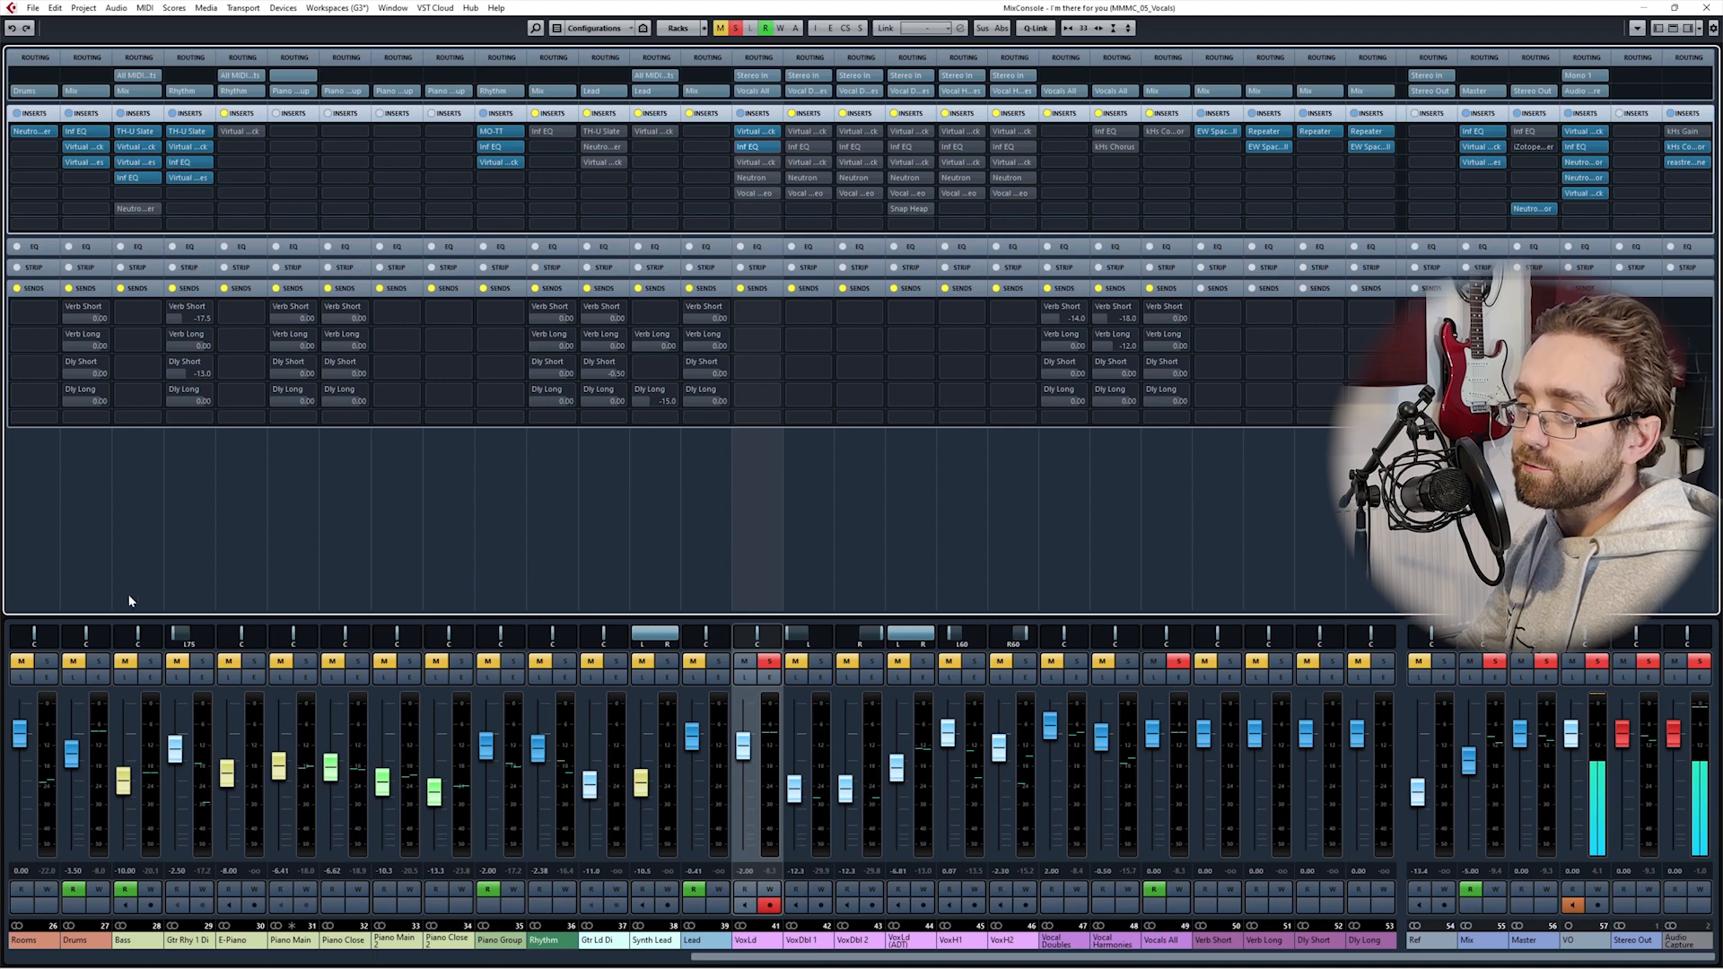
# Step: Clear the channel solos to play the lead vocal within the full mix, with VoxLd's Infinity EQ open
pyautogui.click(127, 566)
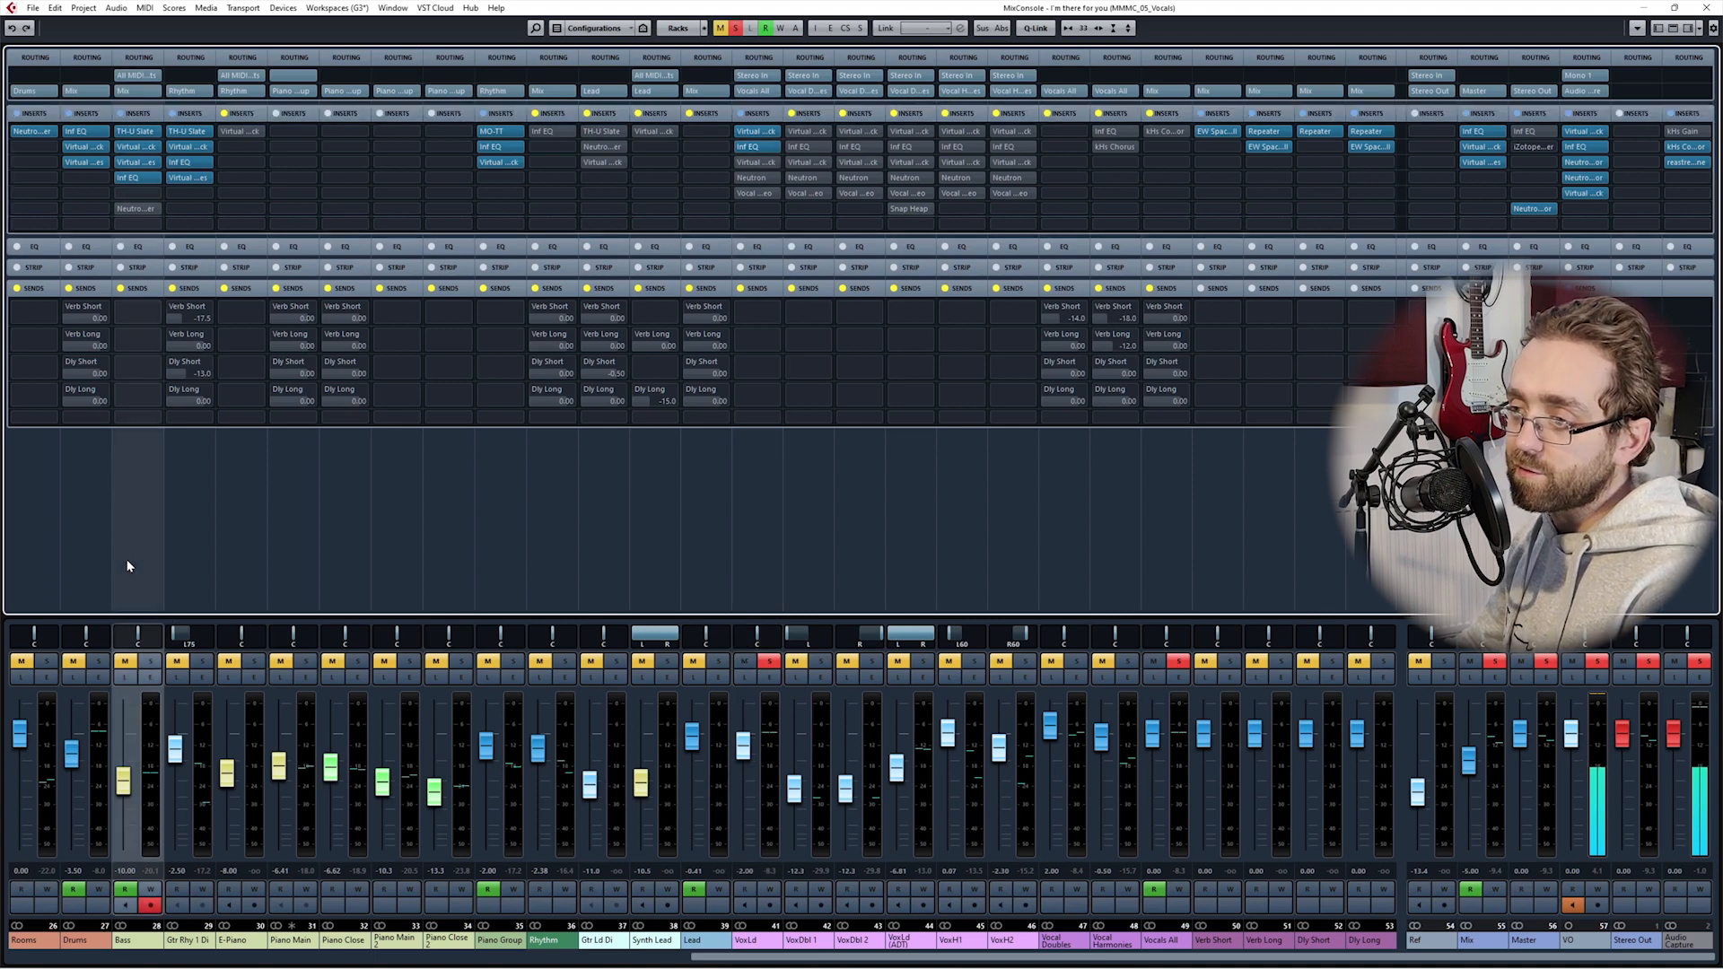
pyautogui.click(768, 561)
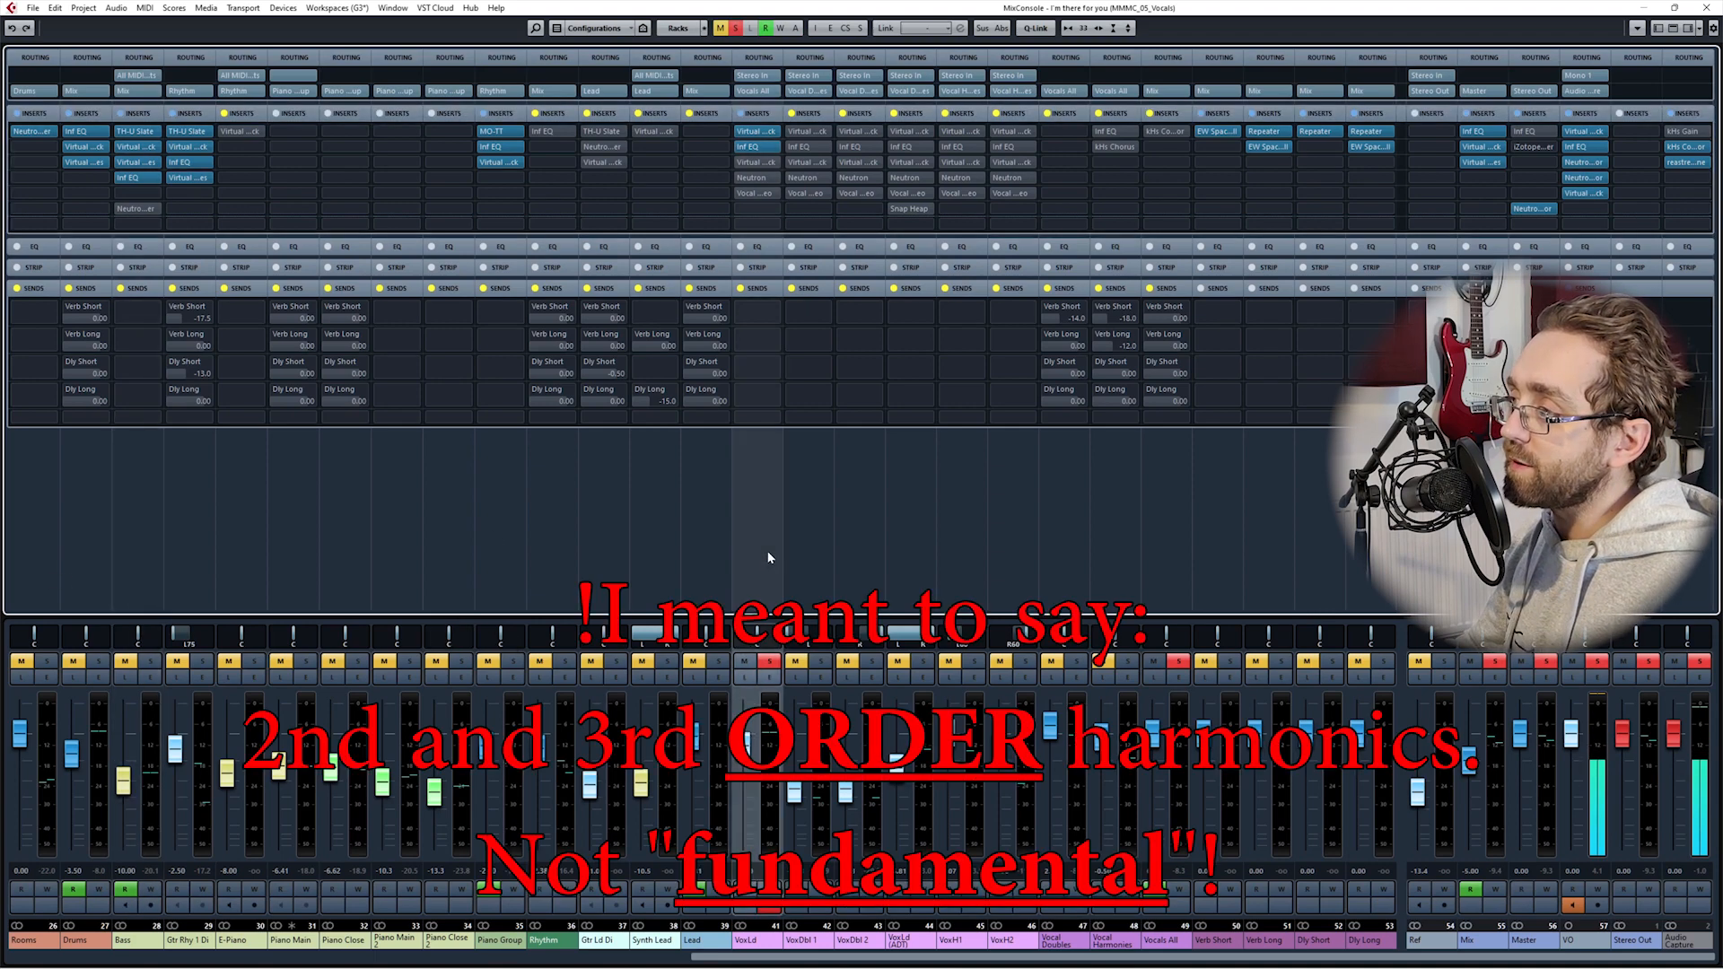
pyautogui.click(1586, 556)
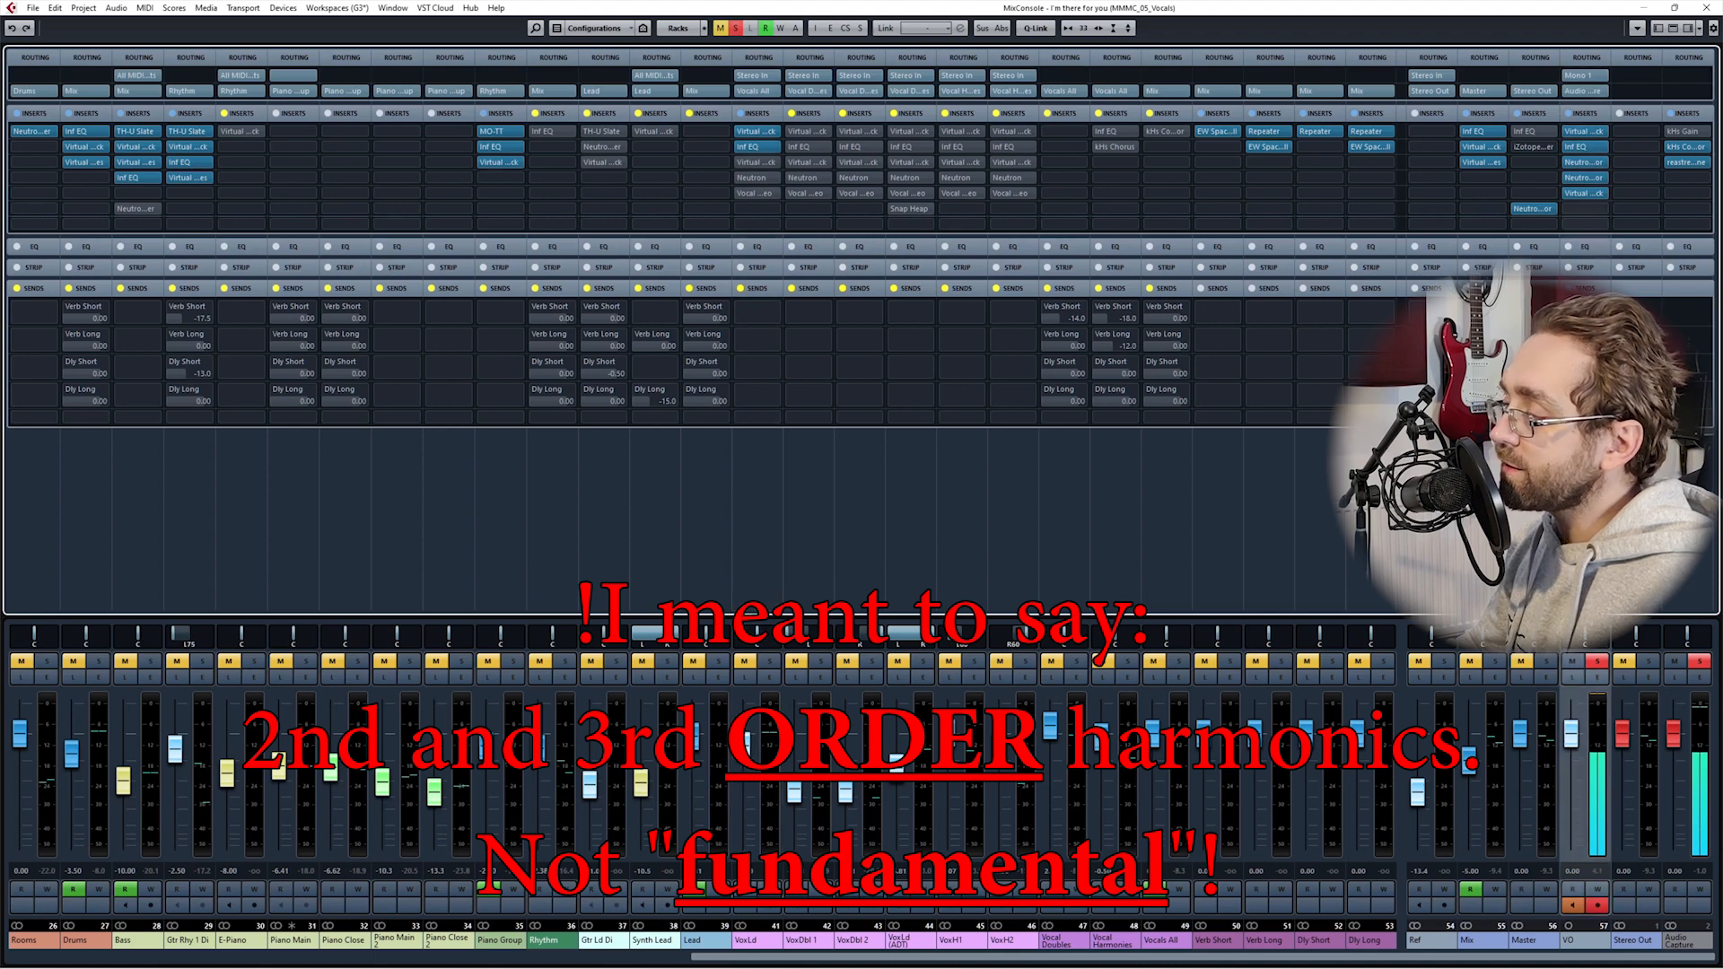
pyautogui.press('s')
pyautogui.click(705, 564)
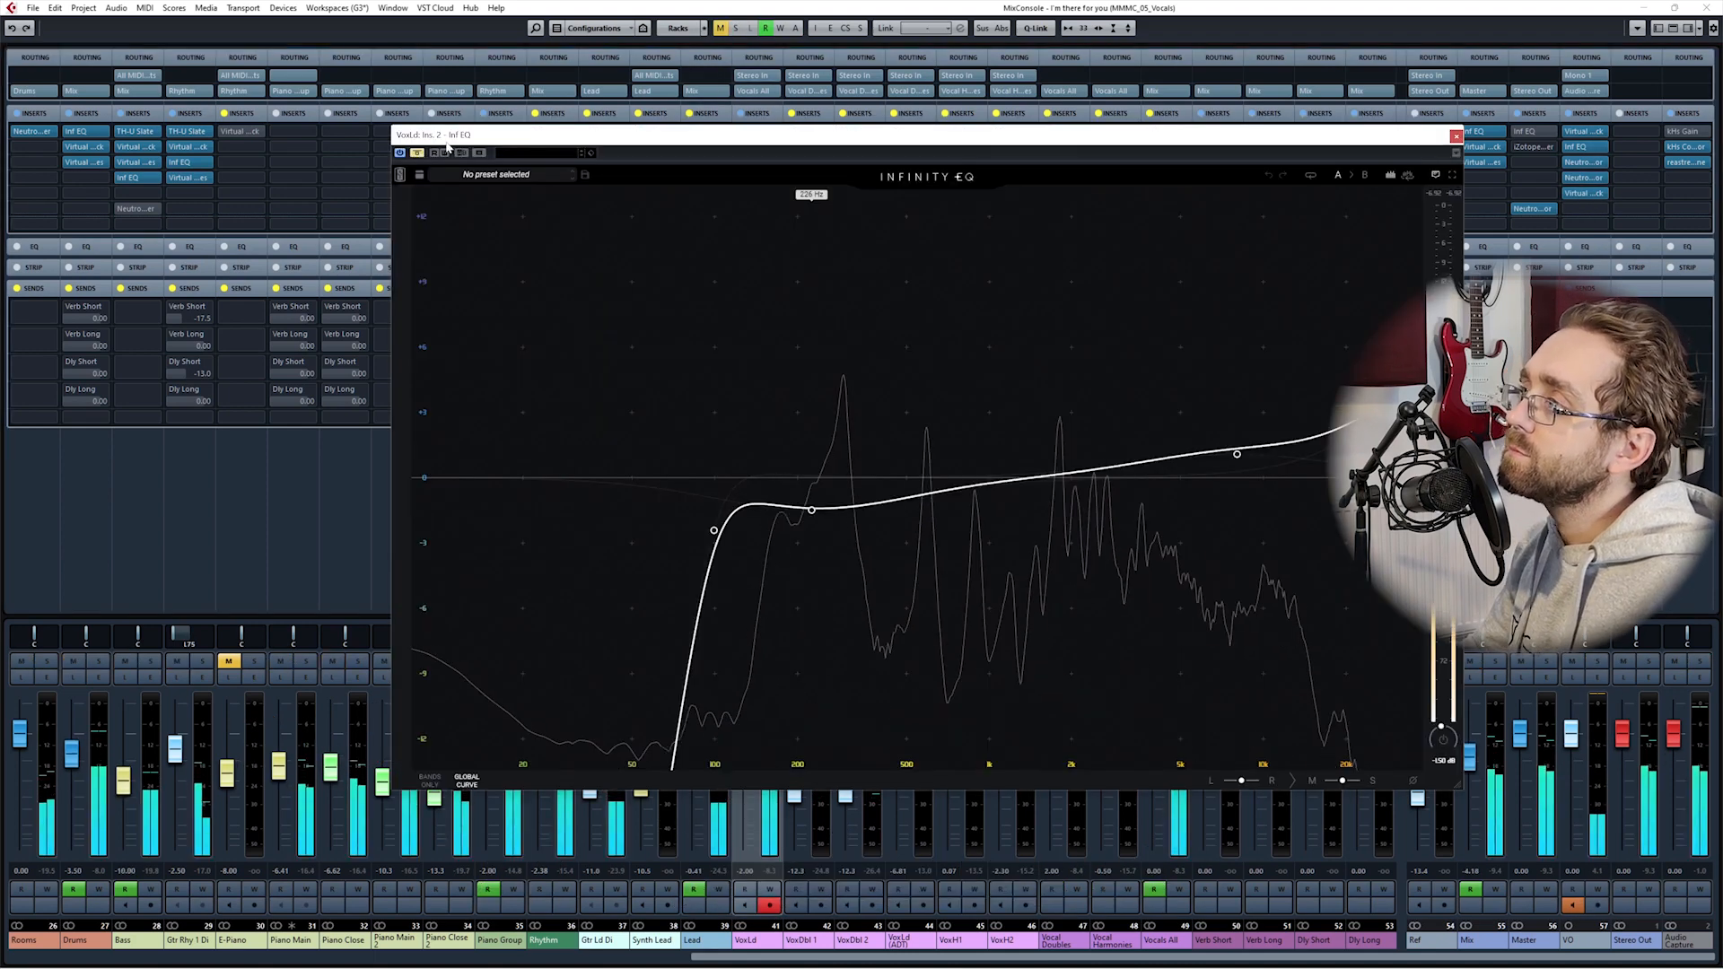
# Step: Move the Infinity EQ window aside to set VoxLd's fader level to 1 dB, and bring the window back
pyautogui.moveTo(465, 137); pyautogui.dragTo(427, 120)
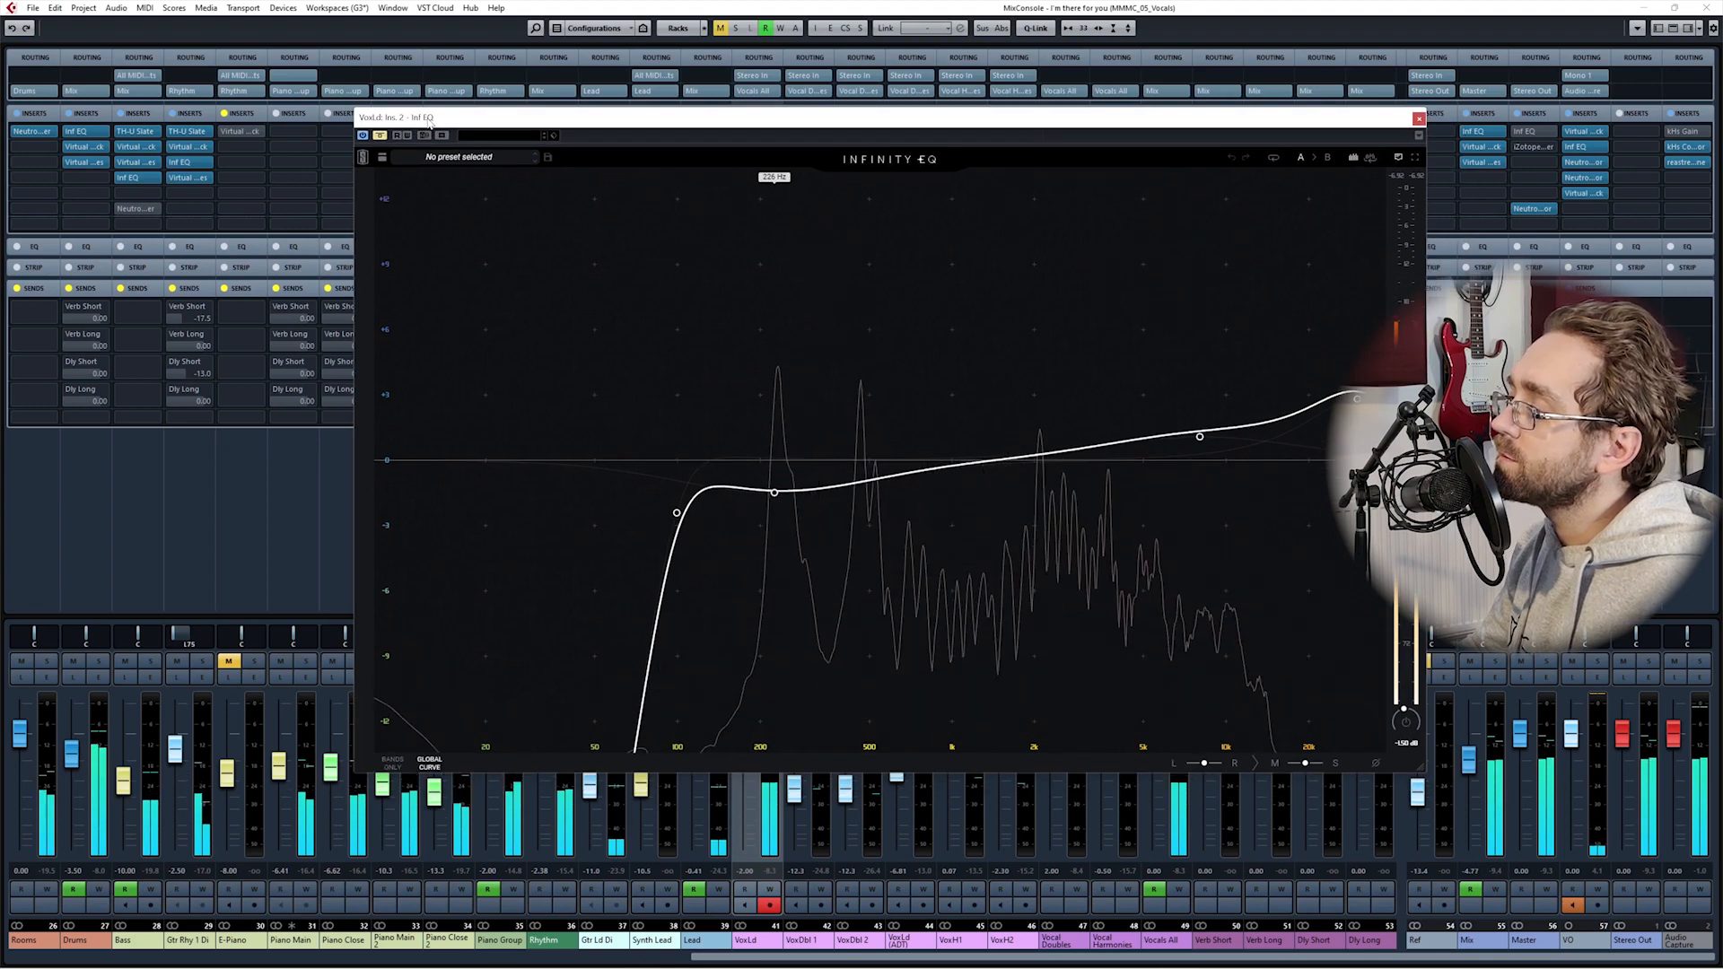
pyautogui.moveTo(581, 131); pyautogui.dragTo(1100, 131)
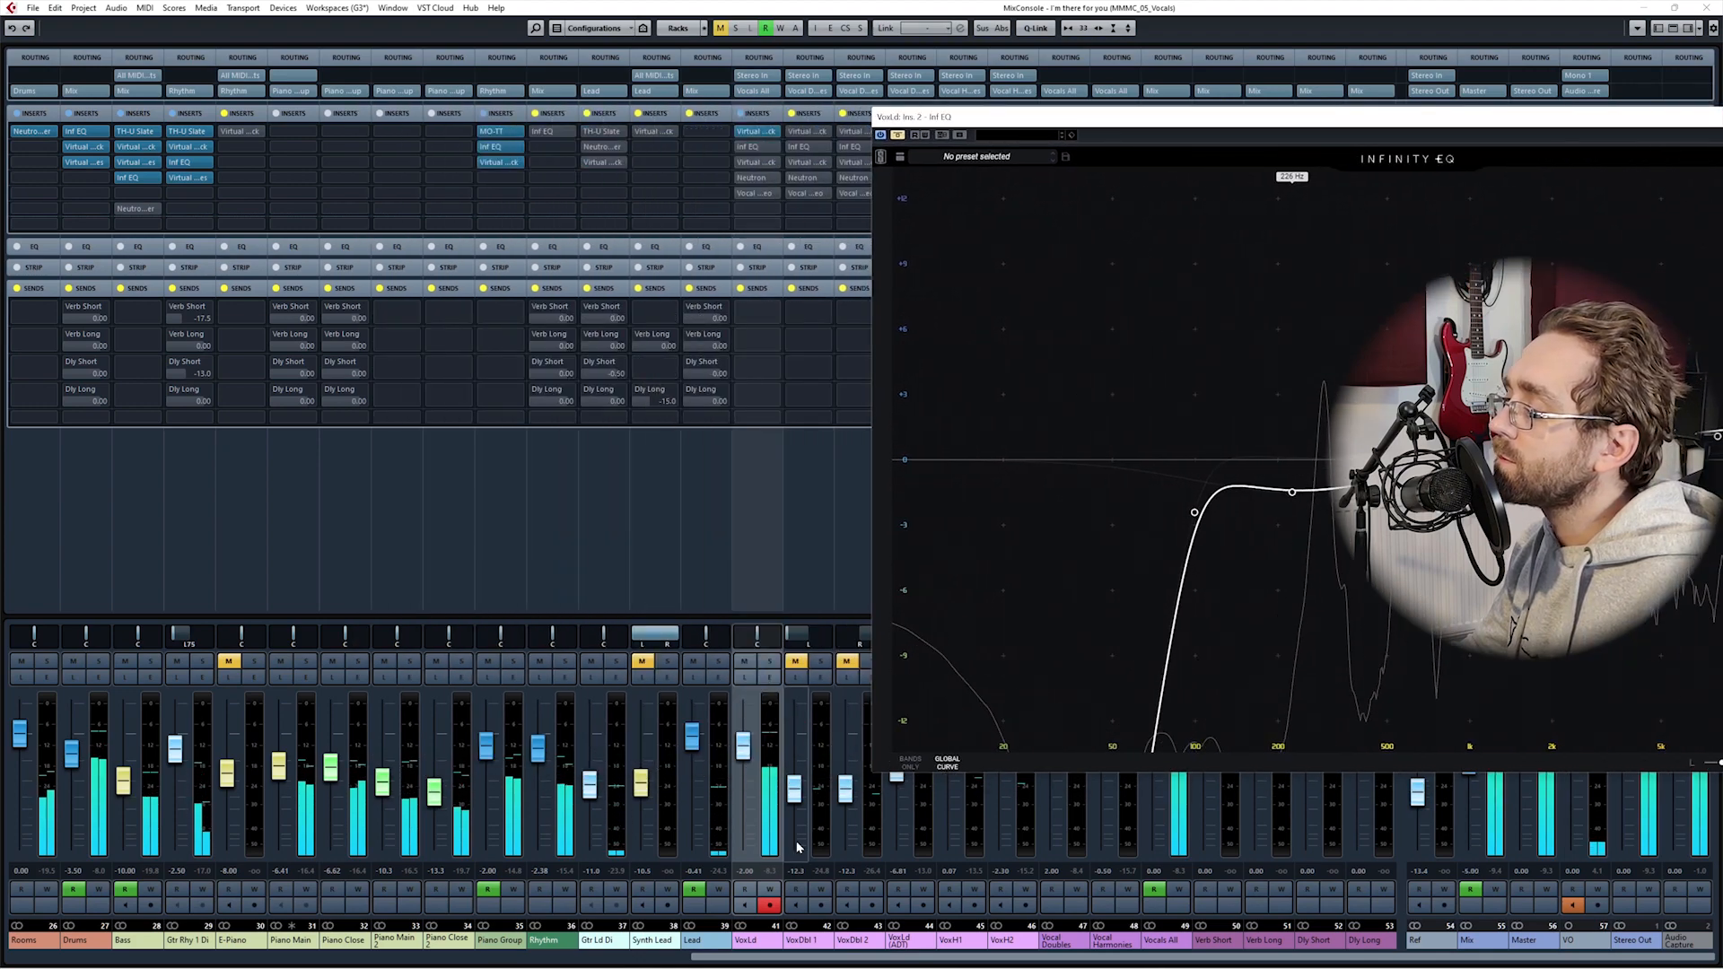
pyautogui.doubleClick(745, 874)
pyautogui.write('1')
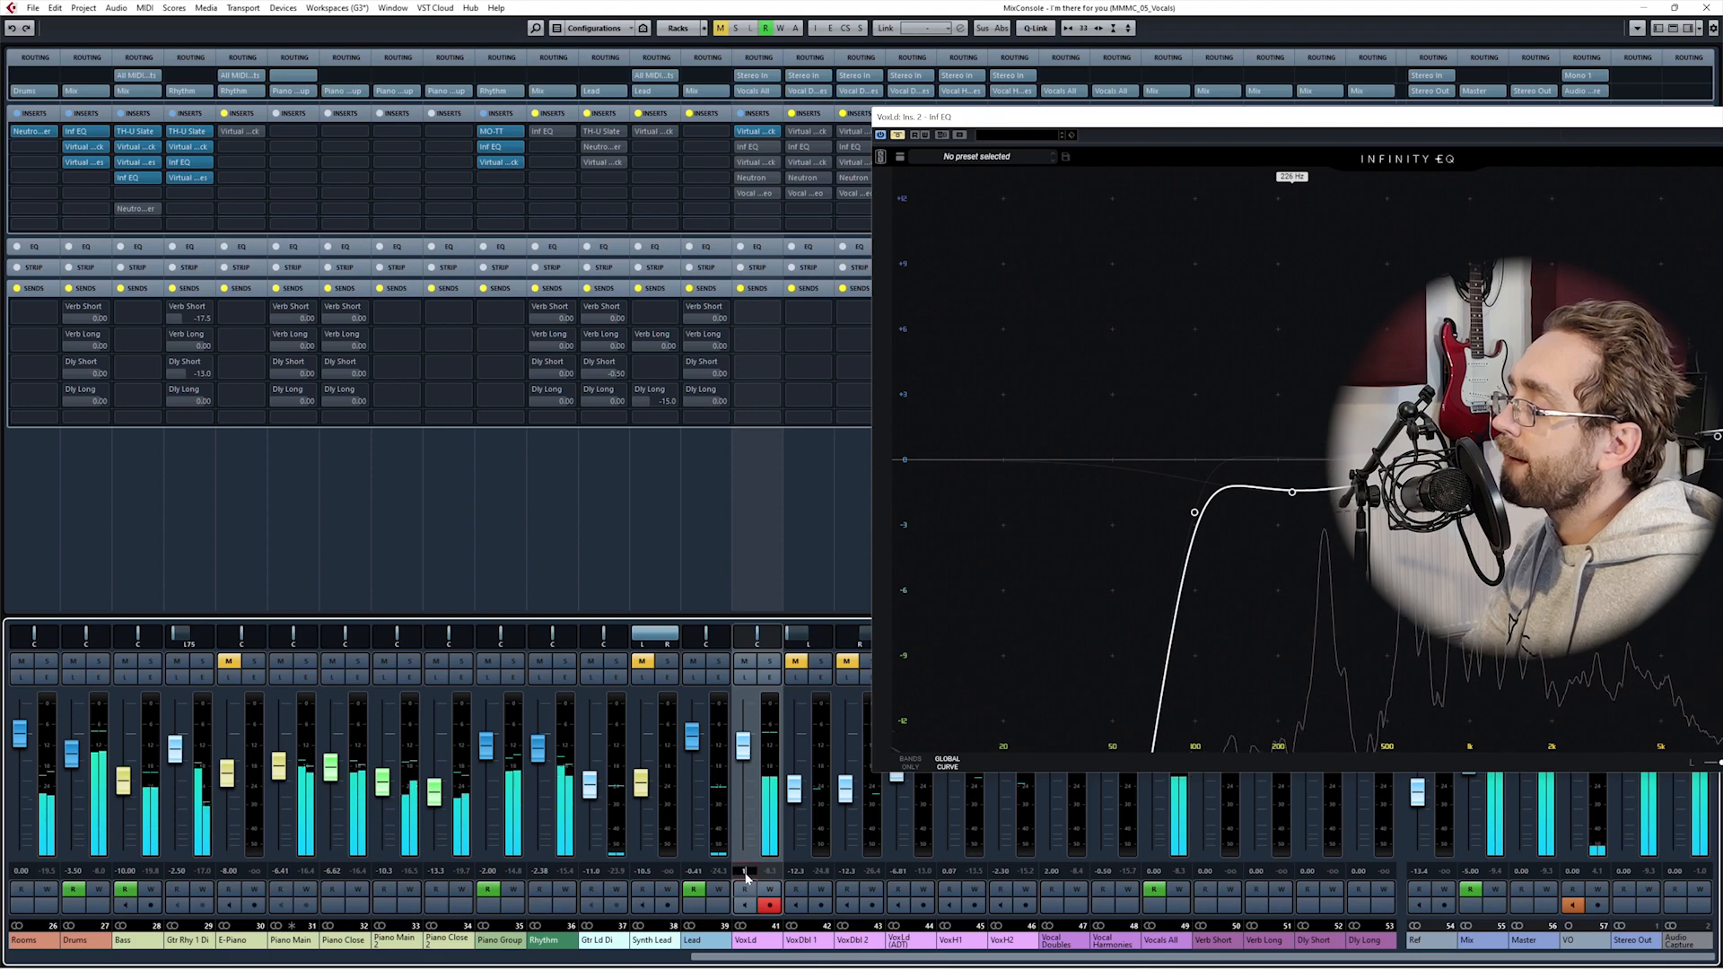
pyautogui.press('Return')
pyautogui.moveTo(1001, 158); pyautogui.dragTo(448, 133)
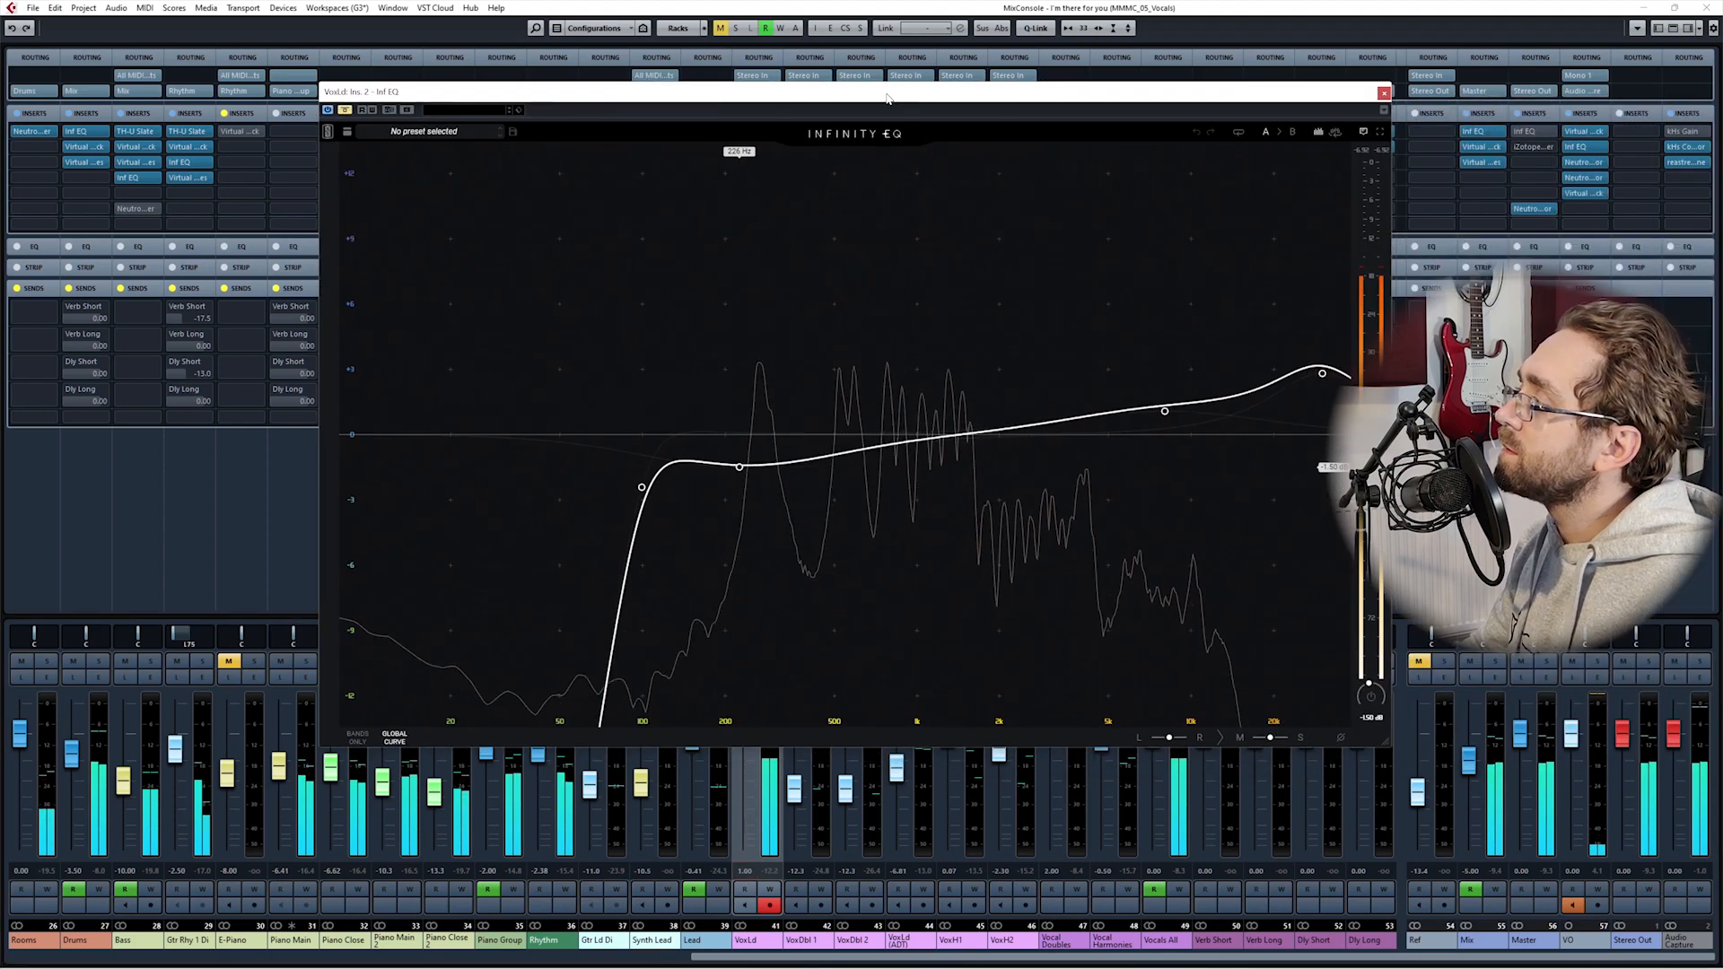
# Step: Compare VoxLd's Infinity EQ active and bypassed against the full mix, leaving the EQ active
pyautogui.click(345, 111)
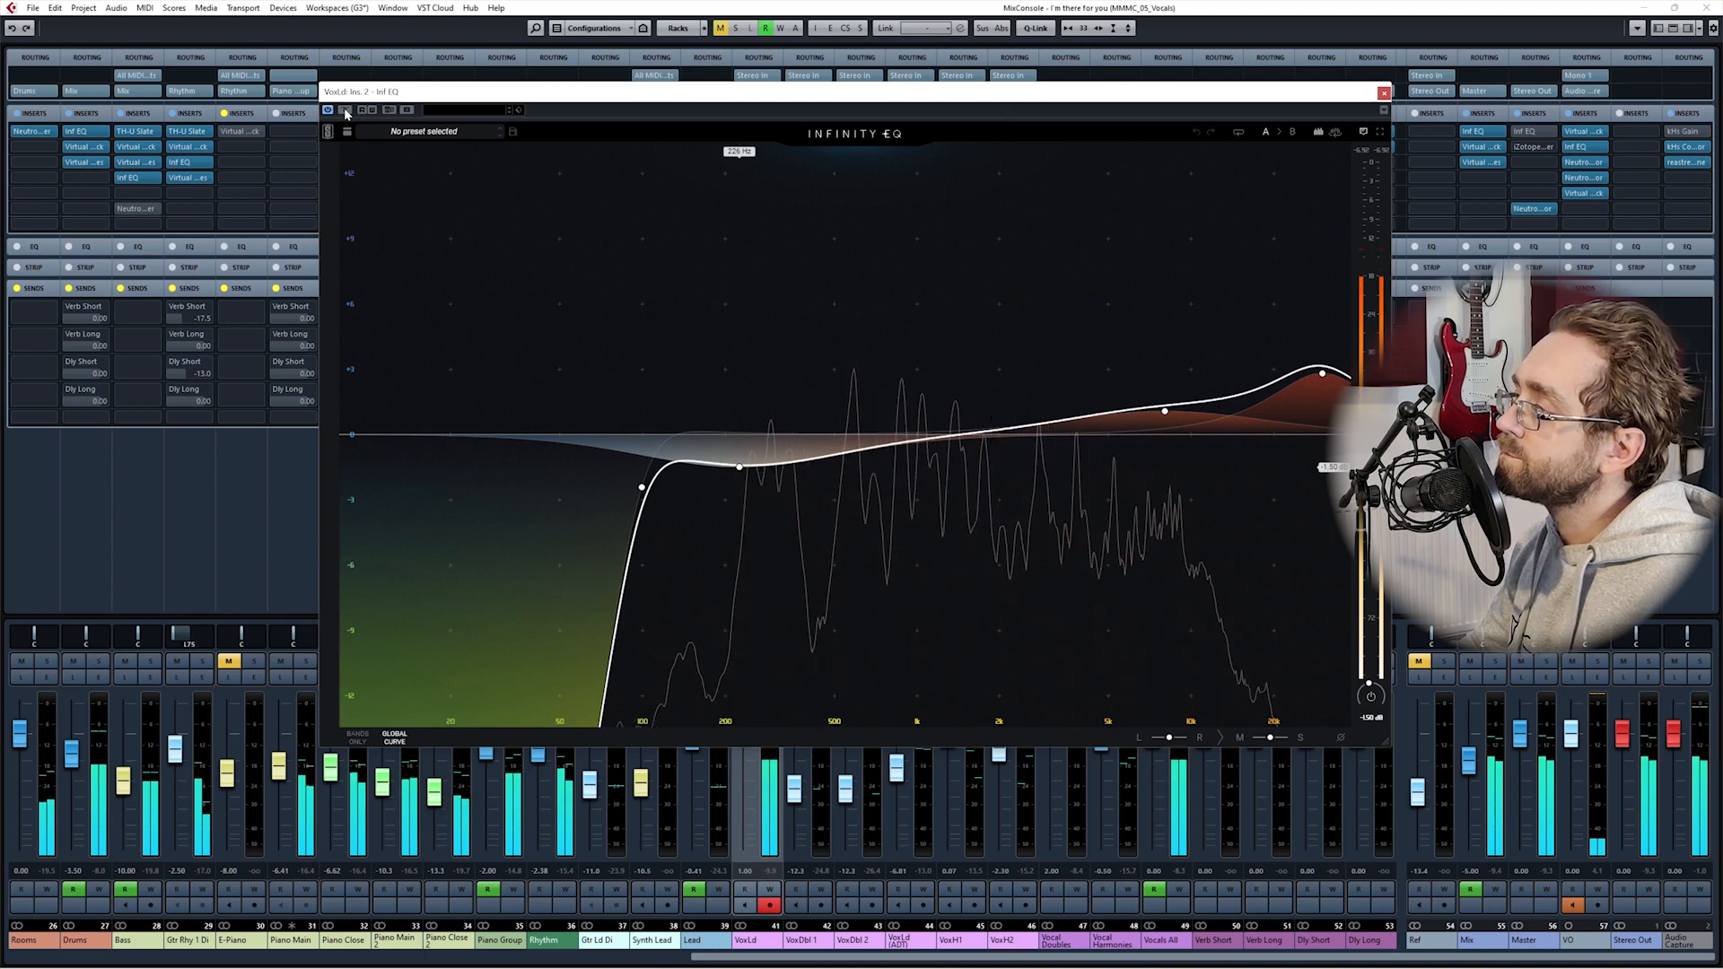
pyautogui.click(345, 112)
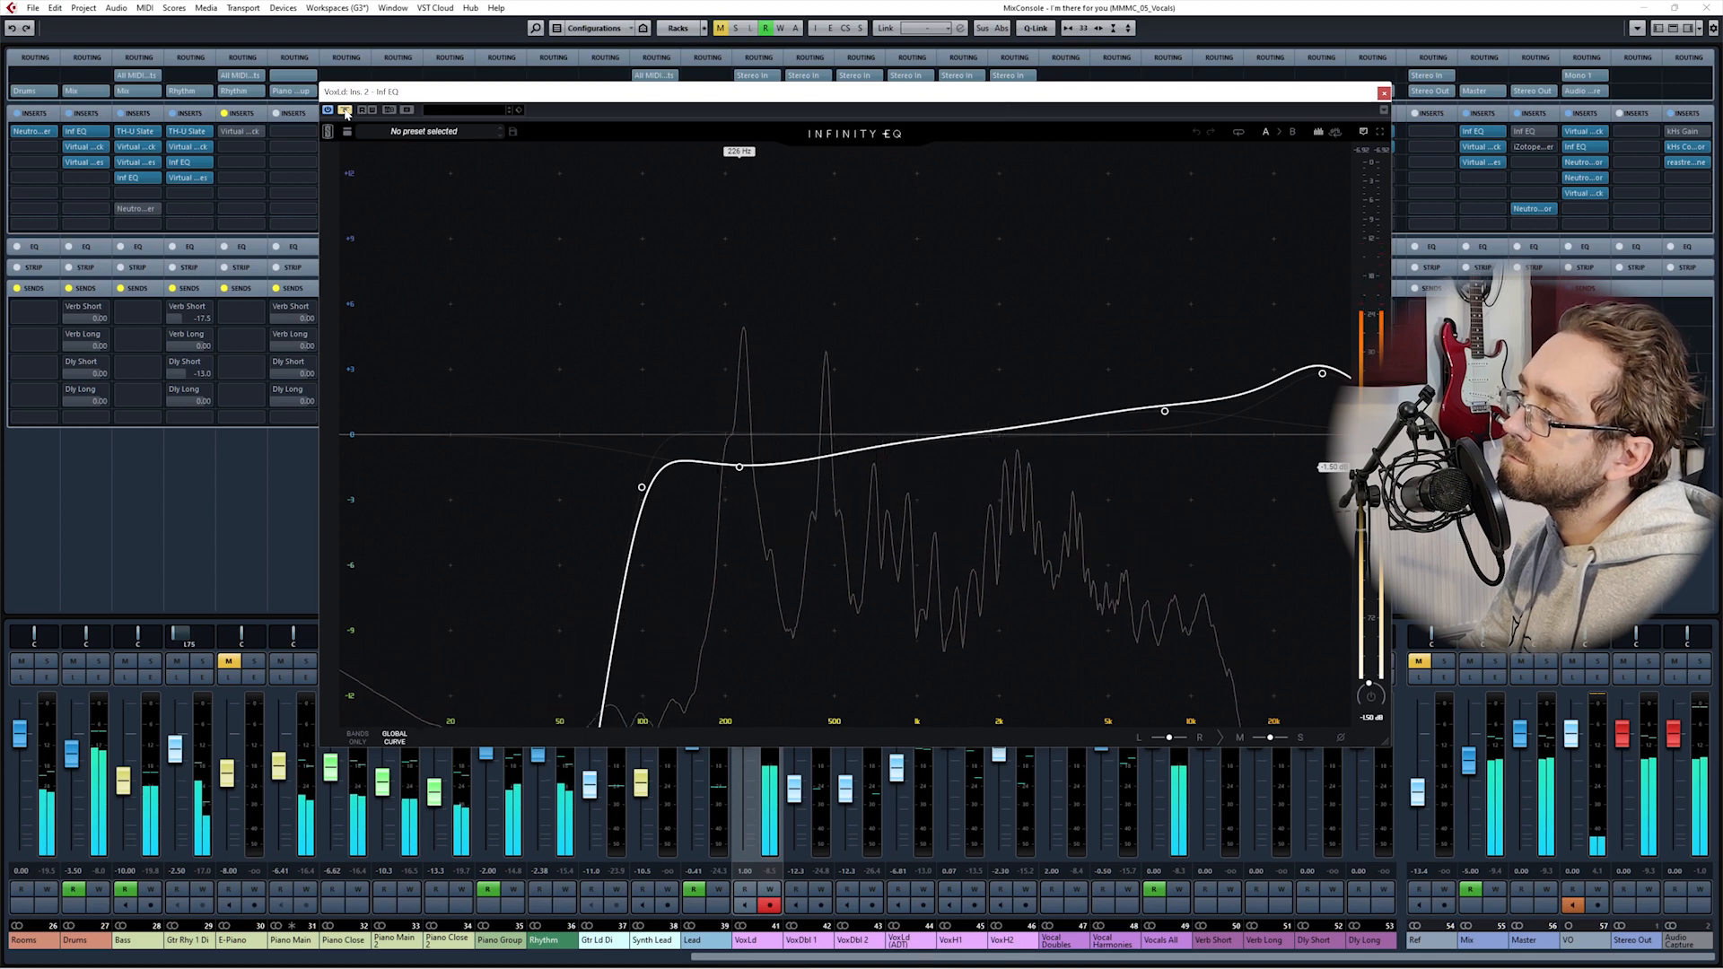
pyautogui.click(346, 111)
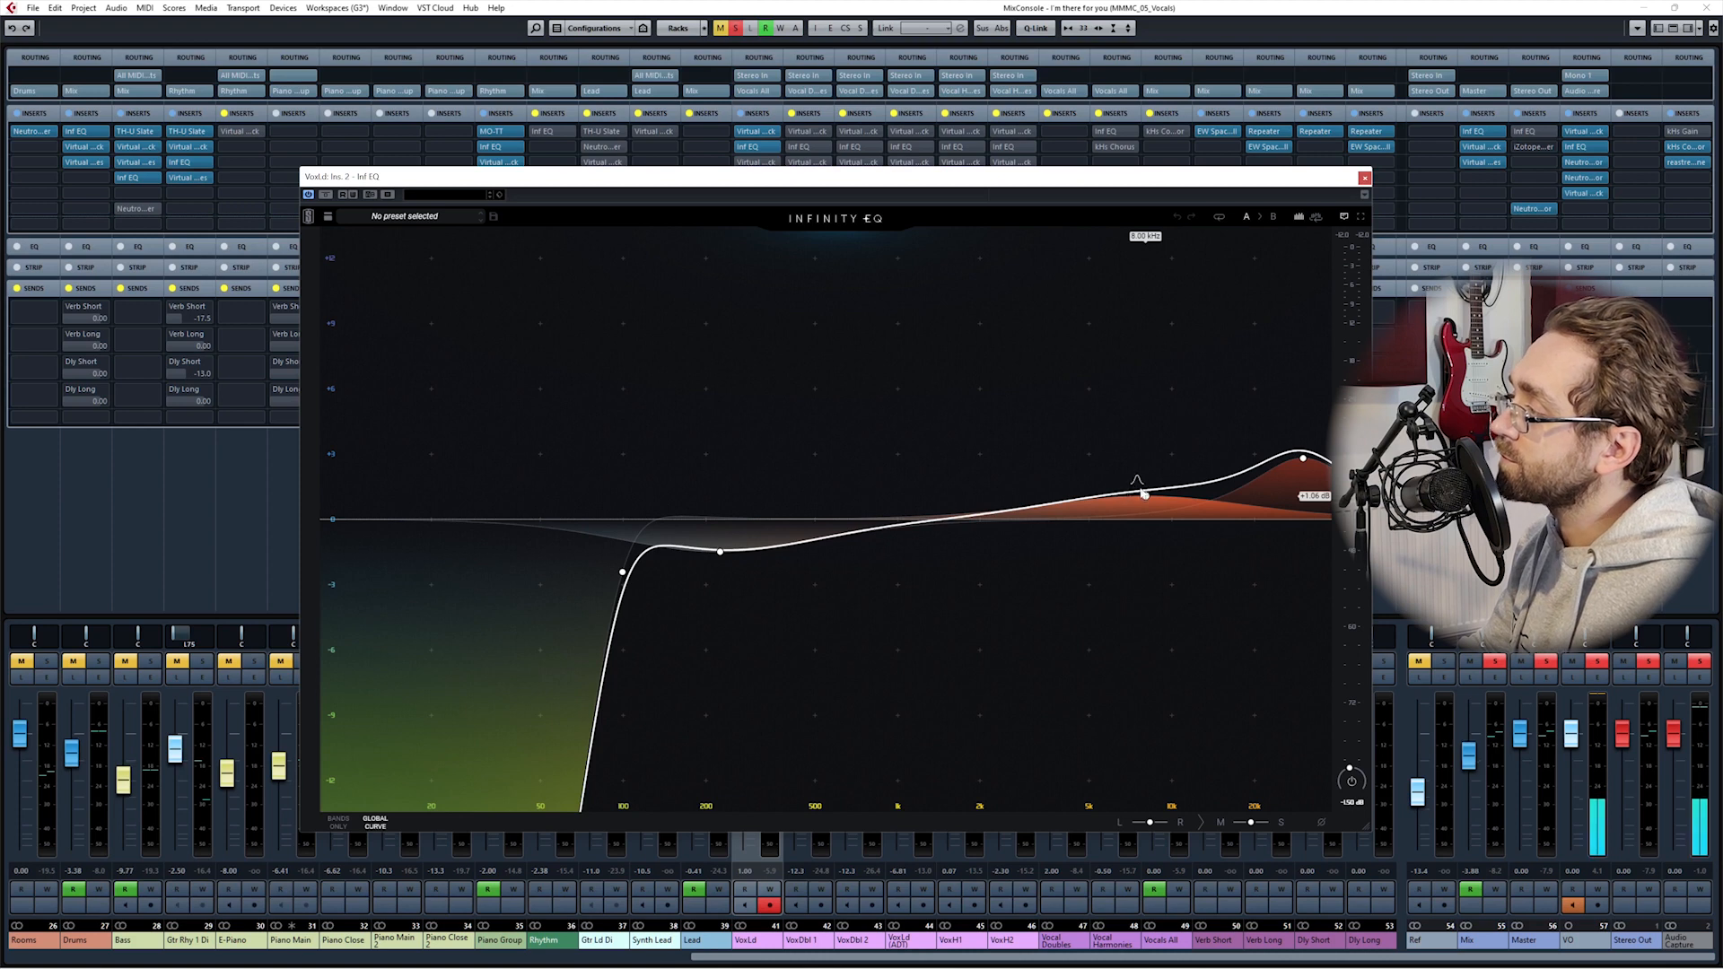
# Step: Audition the 8 kHz boost in solo in Infinity EQ, restore the full curve, and inspect the high shelf near 30 kHz
pyautogui.click(1145, 519)
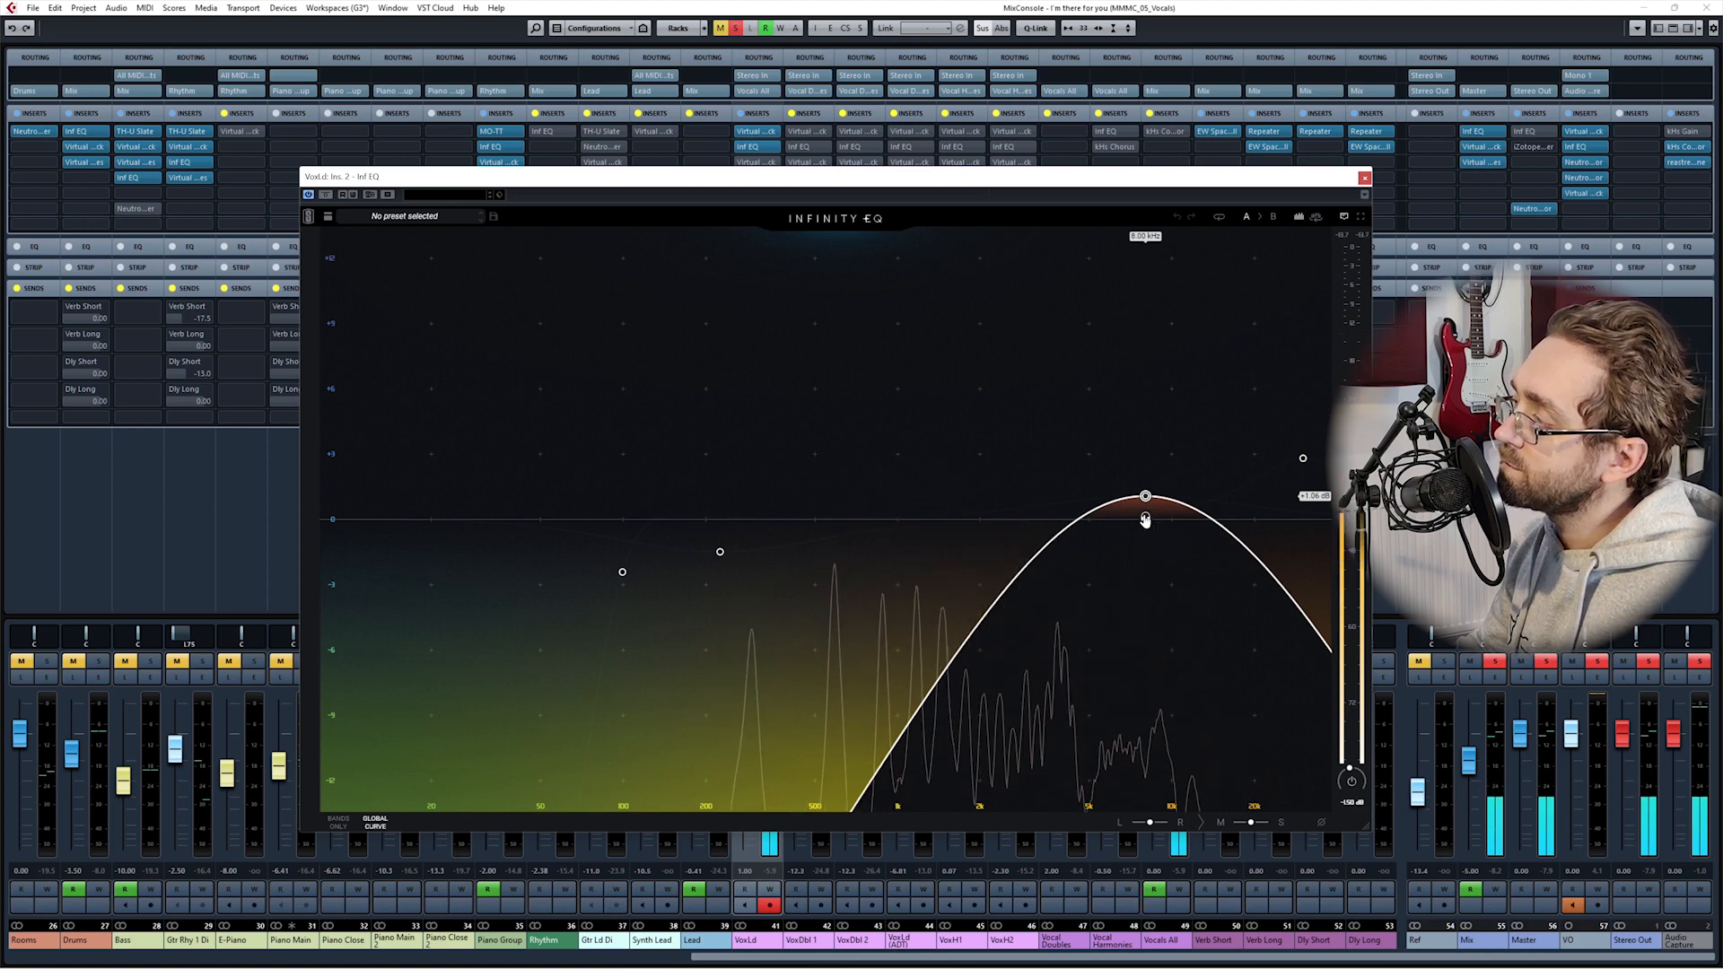
pyautogui.click(1145, 518)
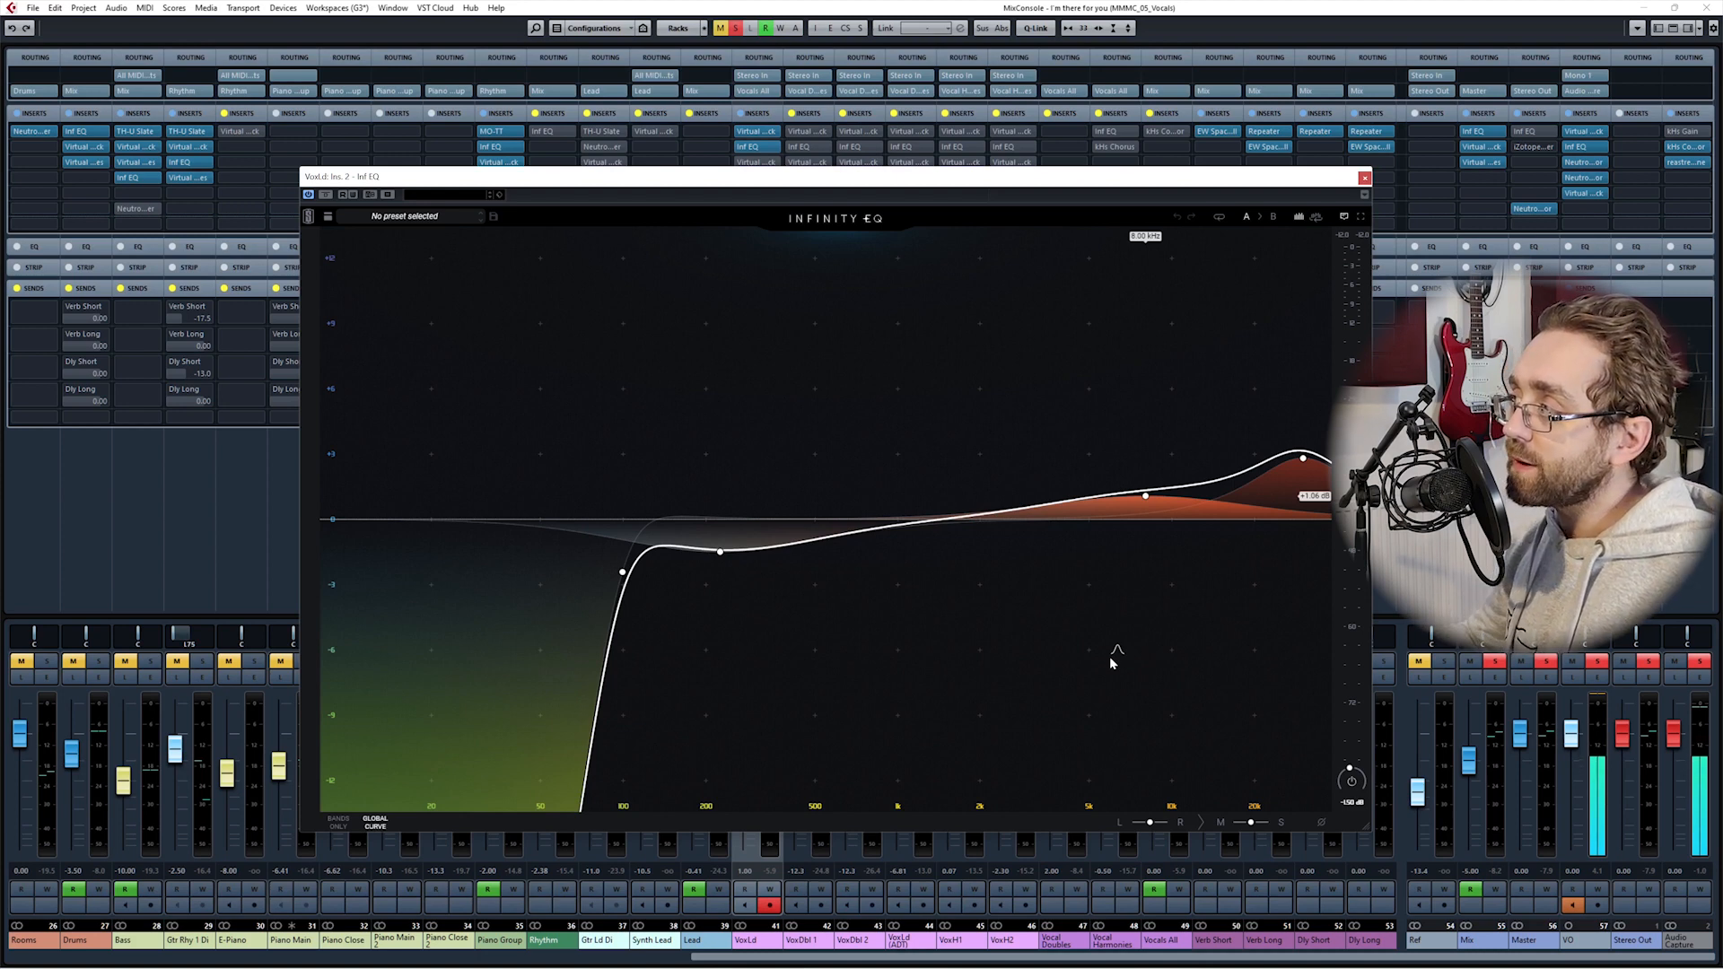
pyautogui.moveTo(1304, 462)
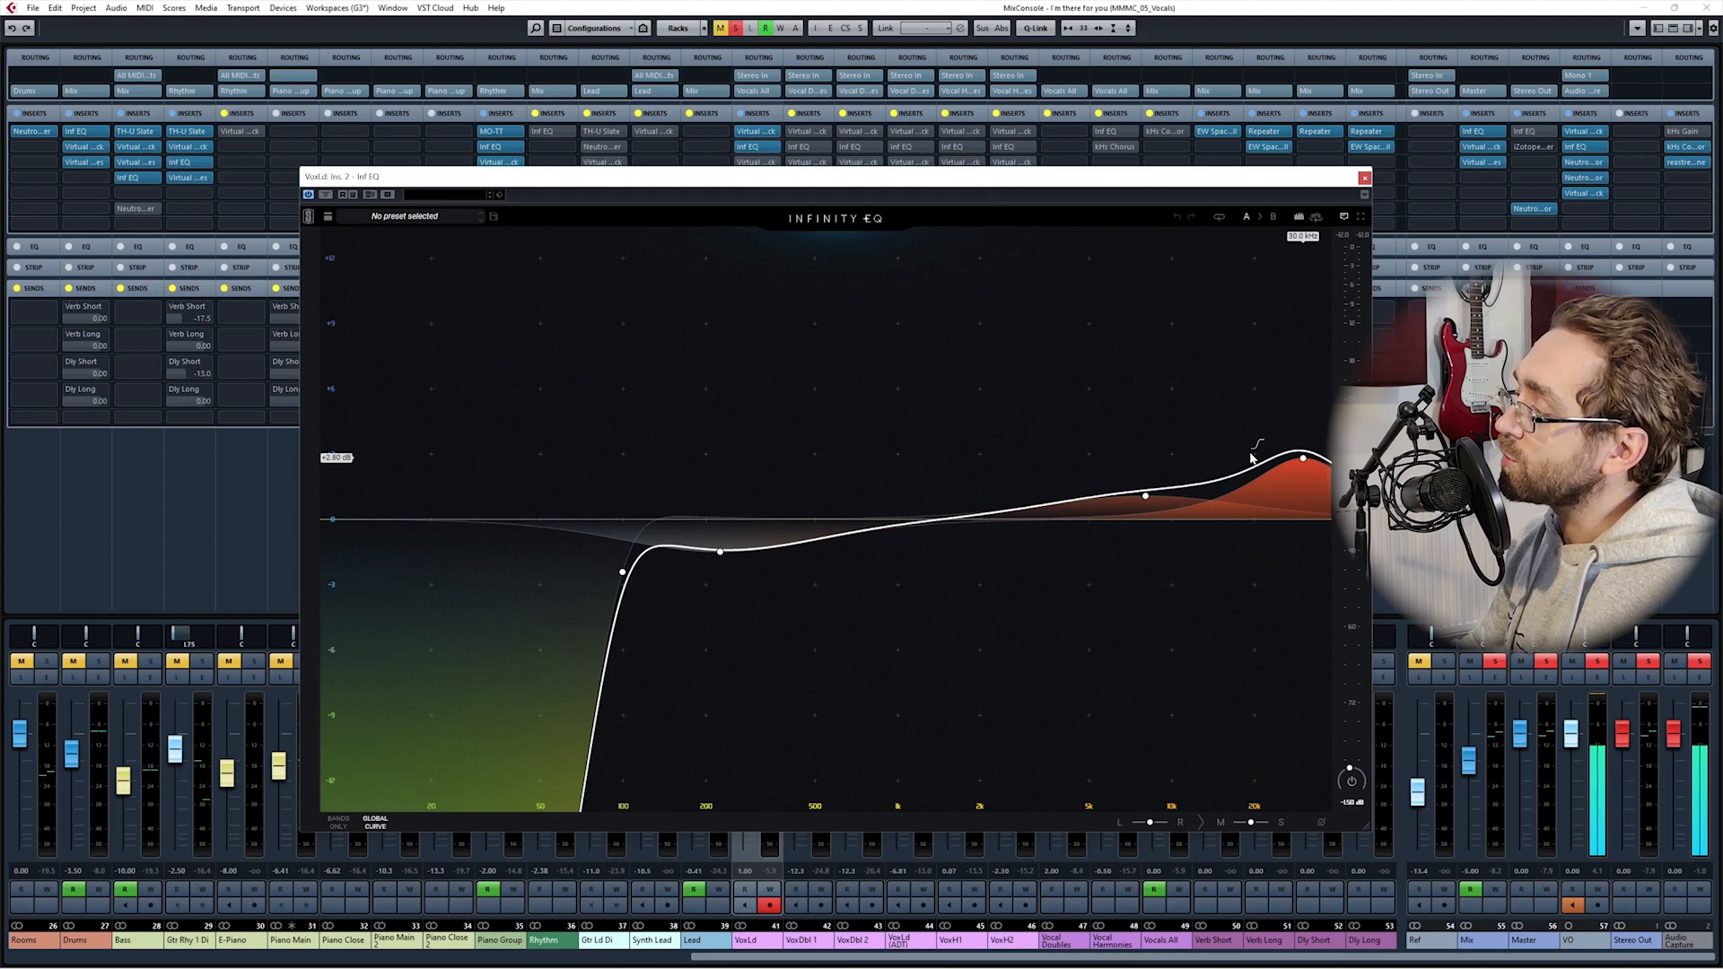
pyautogui.click(1303, 459)
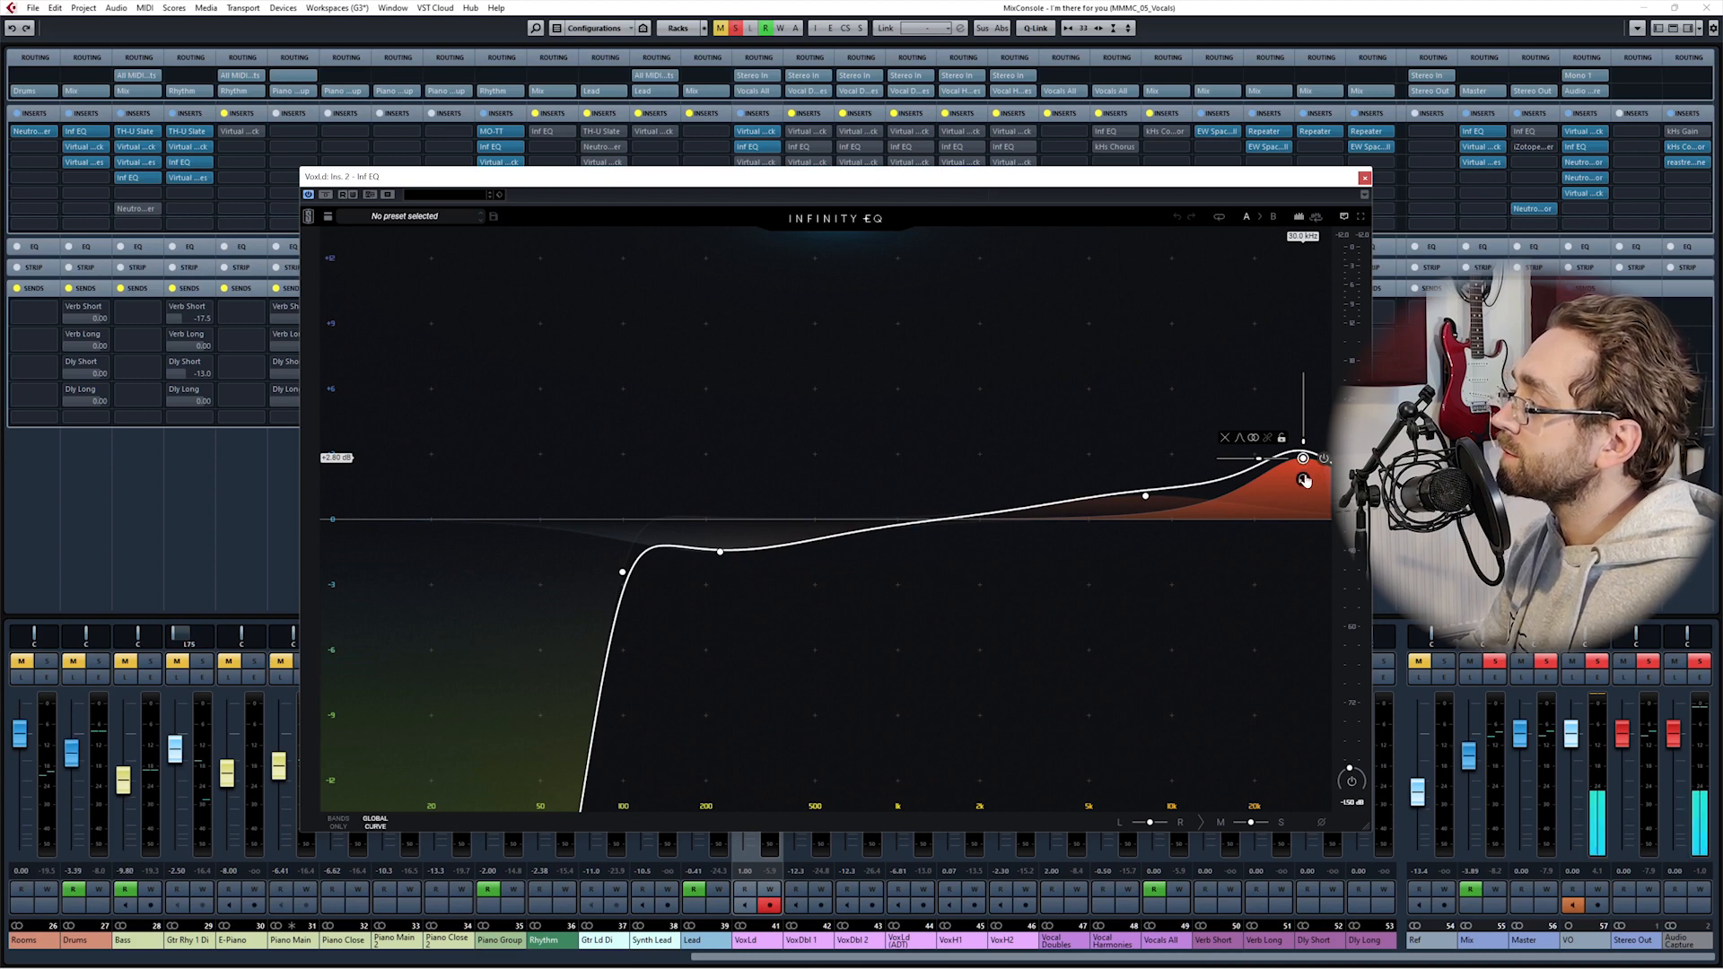
pyautogui.click(1299, 483)
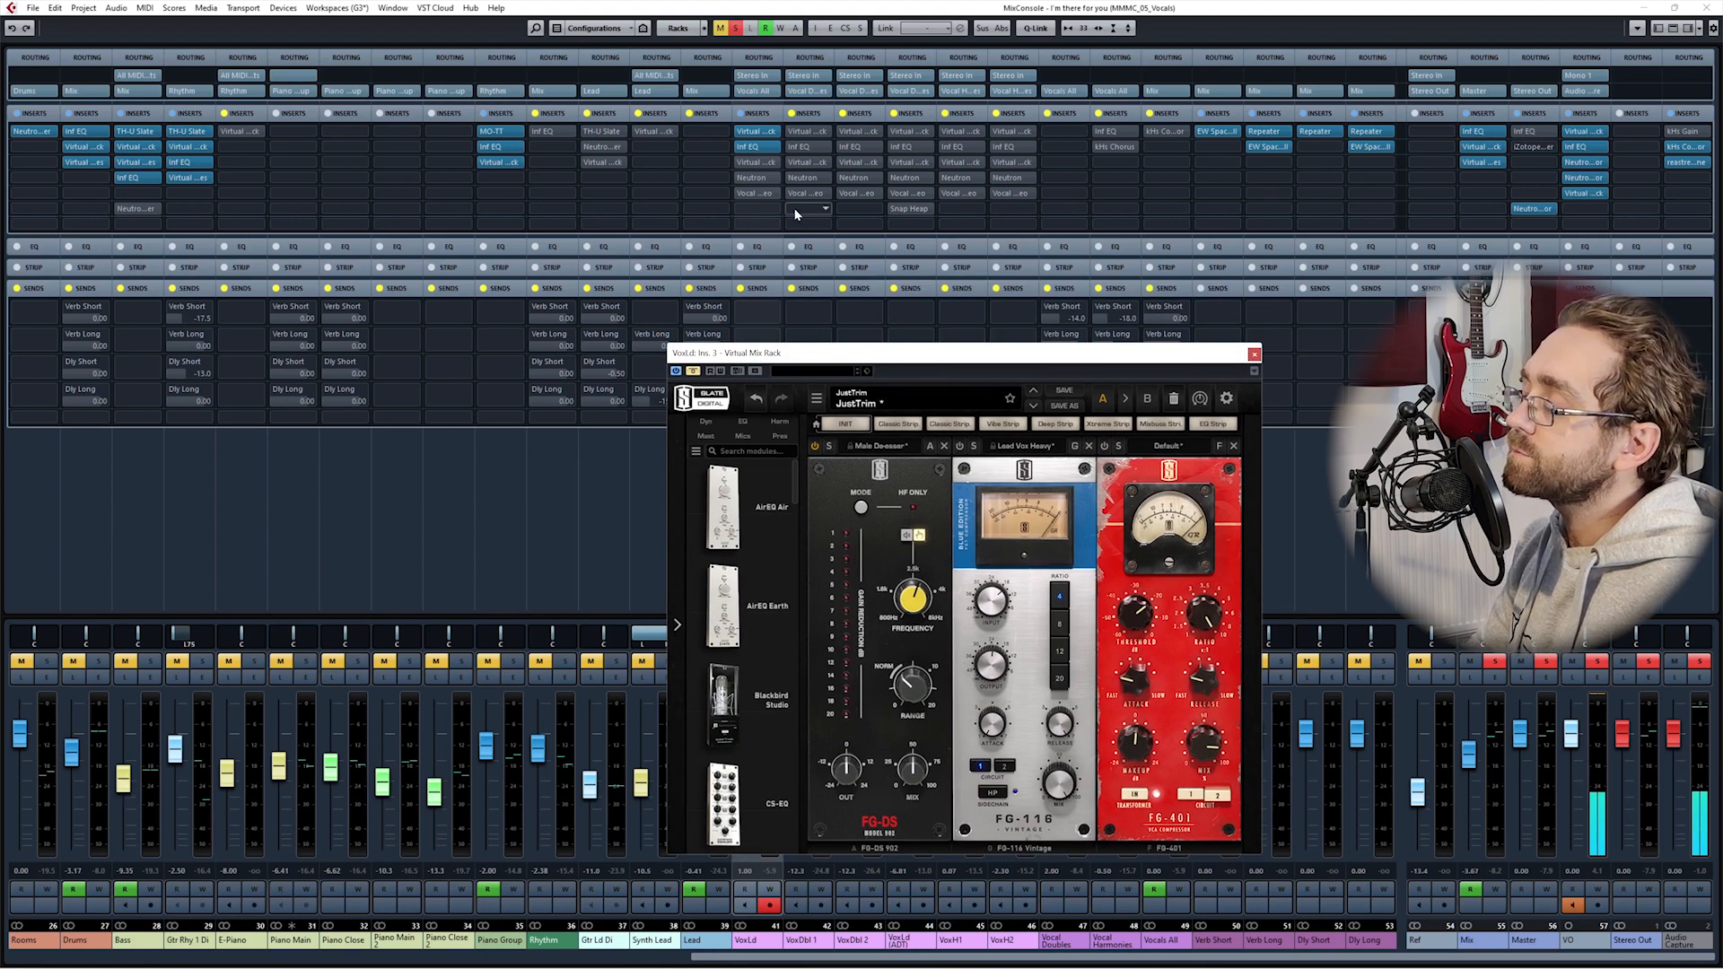
# Step: Activate VoxLd's second Virtual Mix Rack and view the FG-DS presets, keeping Male De-esser
pyautogui.click(694, 371)
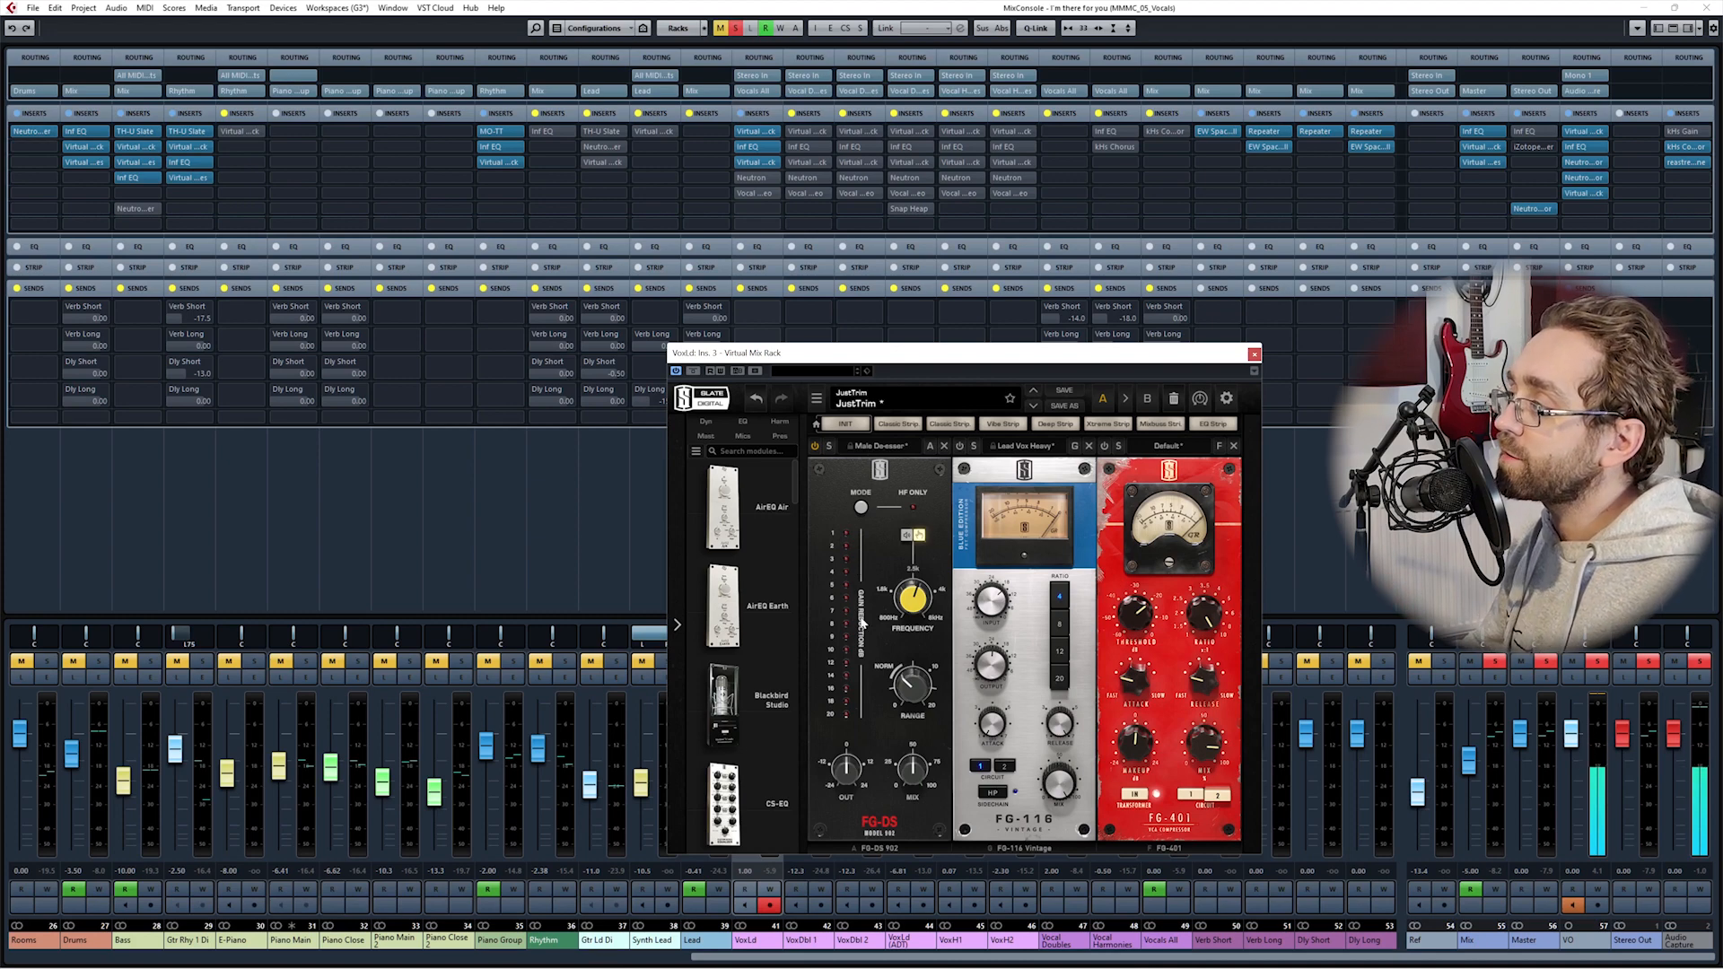
pyautogui.click(843, 447)
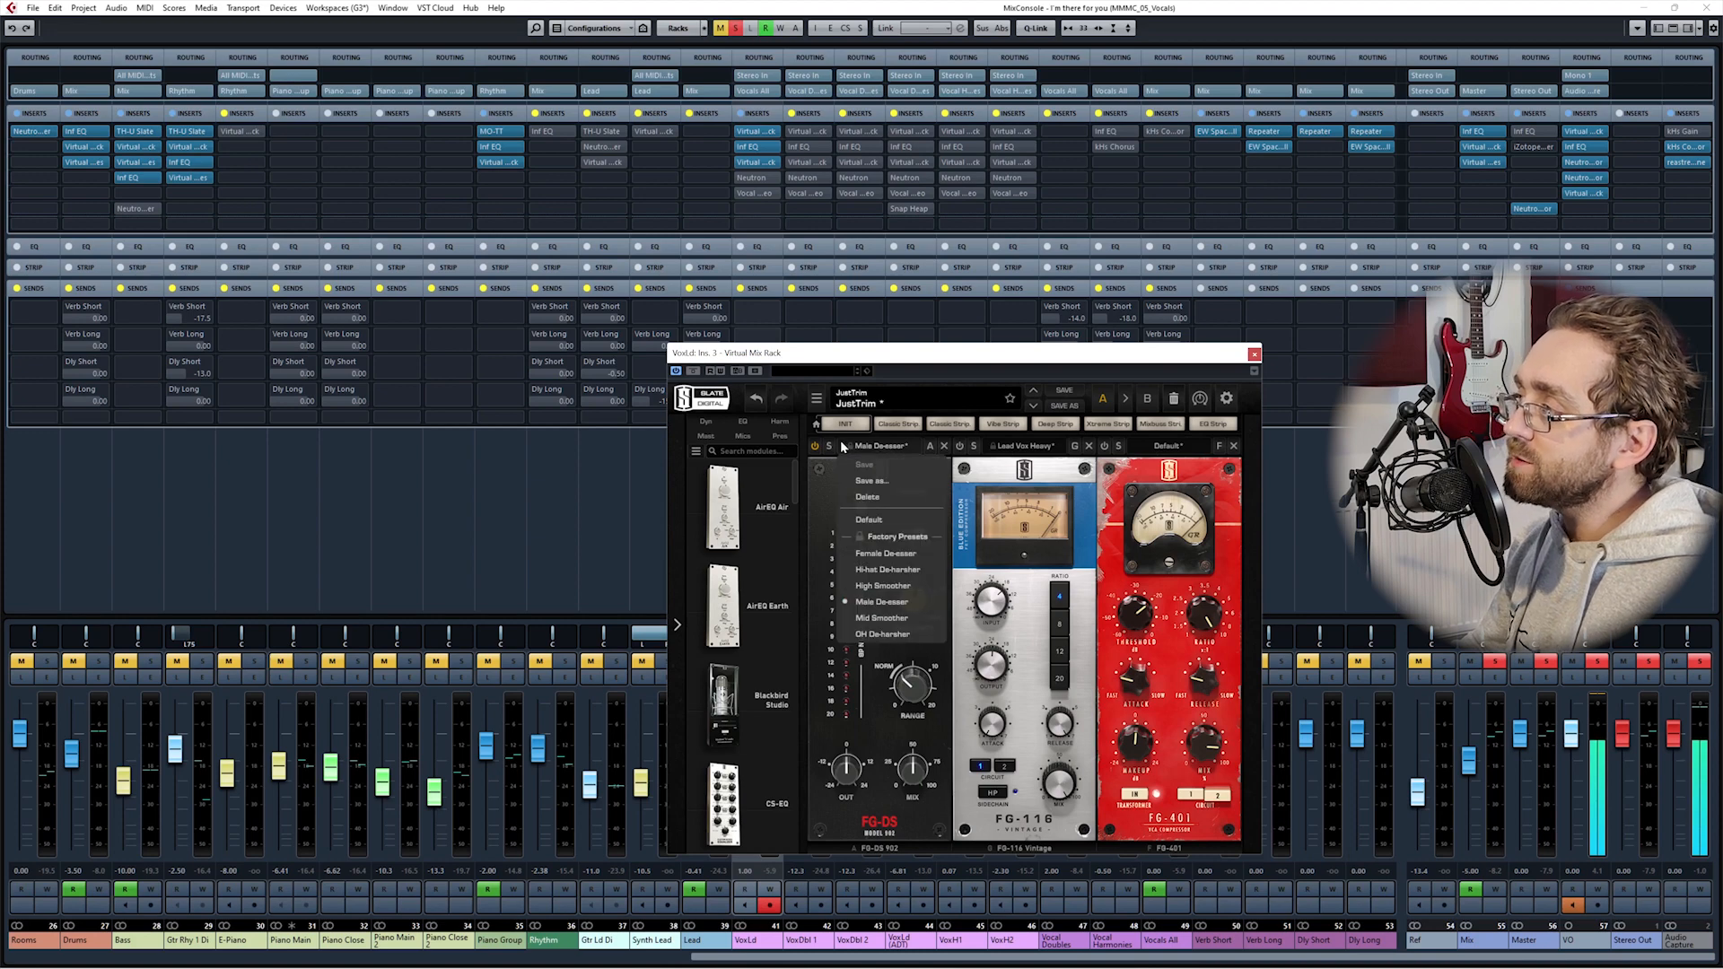
pyautogui.click(880, 735)
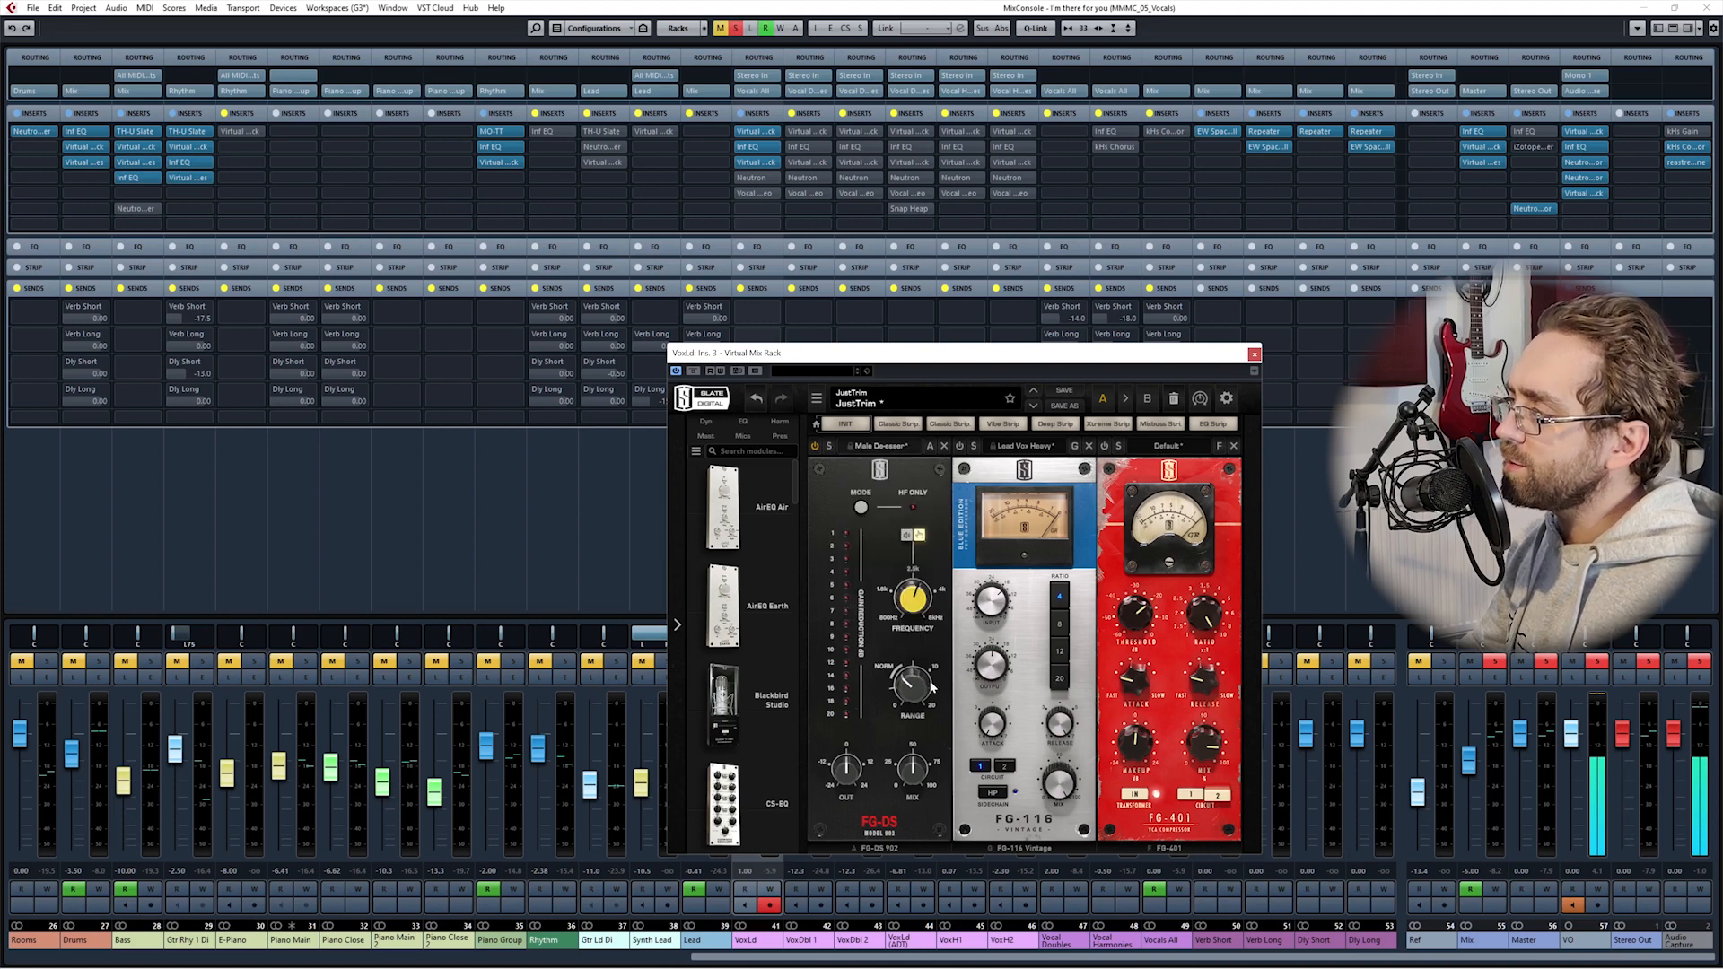
pyautogui.moveTo(911, 701)
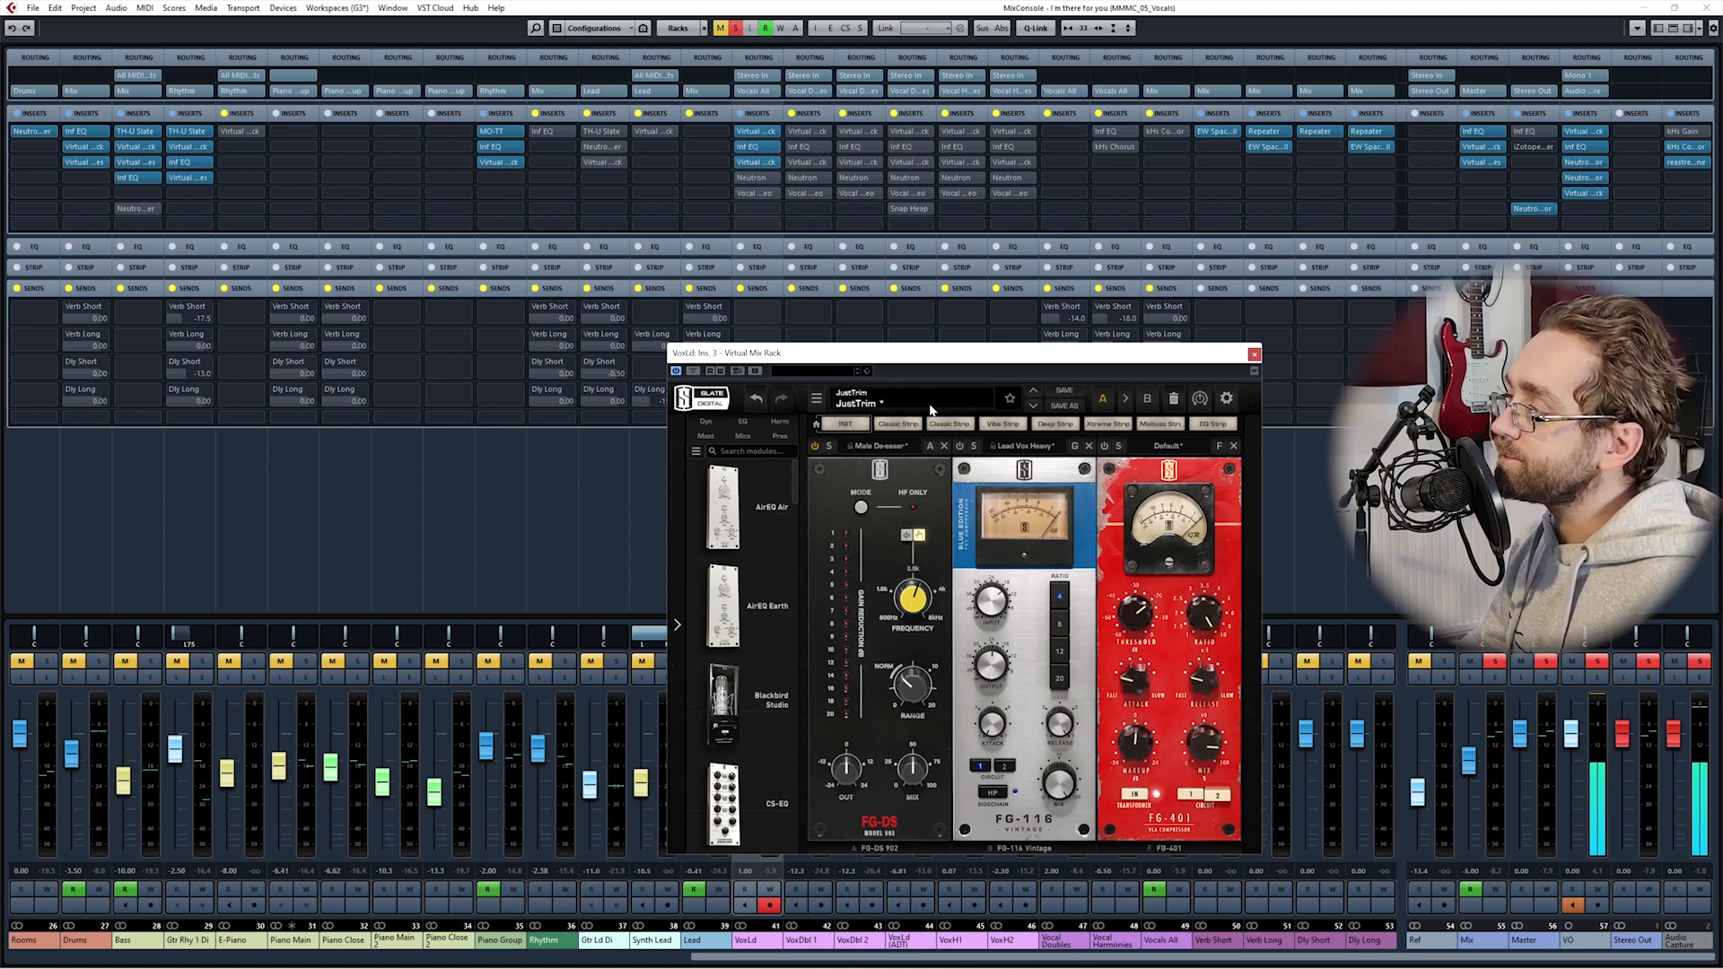
pyautogui.moveTo(1023, 359); pyautogui.dragTo(874, 341)
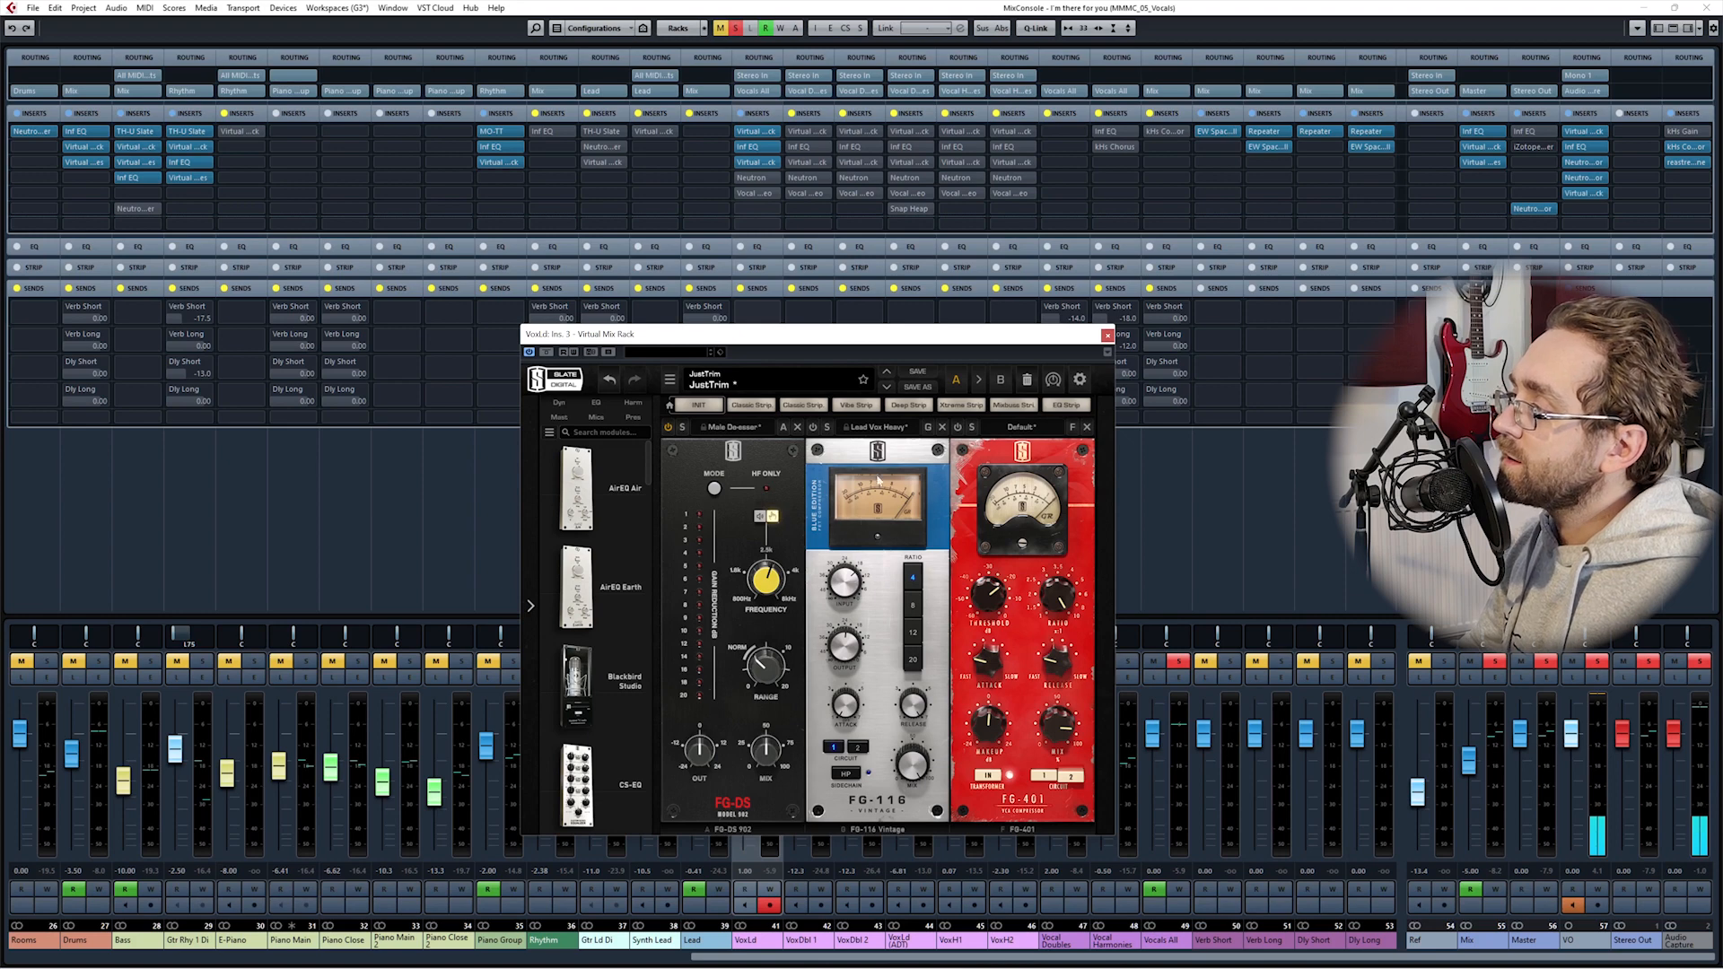
# Step: Compare the FG-116 compressor on and off during lead vocal playback, leaving it switched on
pyautogui.moveTo(889, 445); pyautogui.dragTo(885, 446)
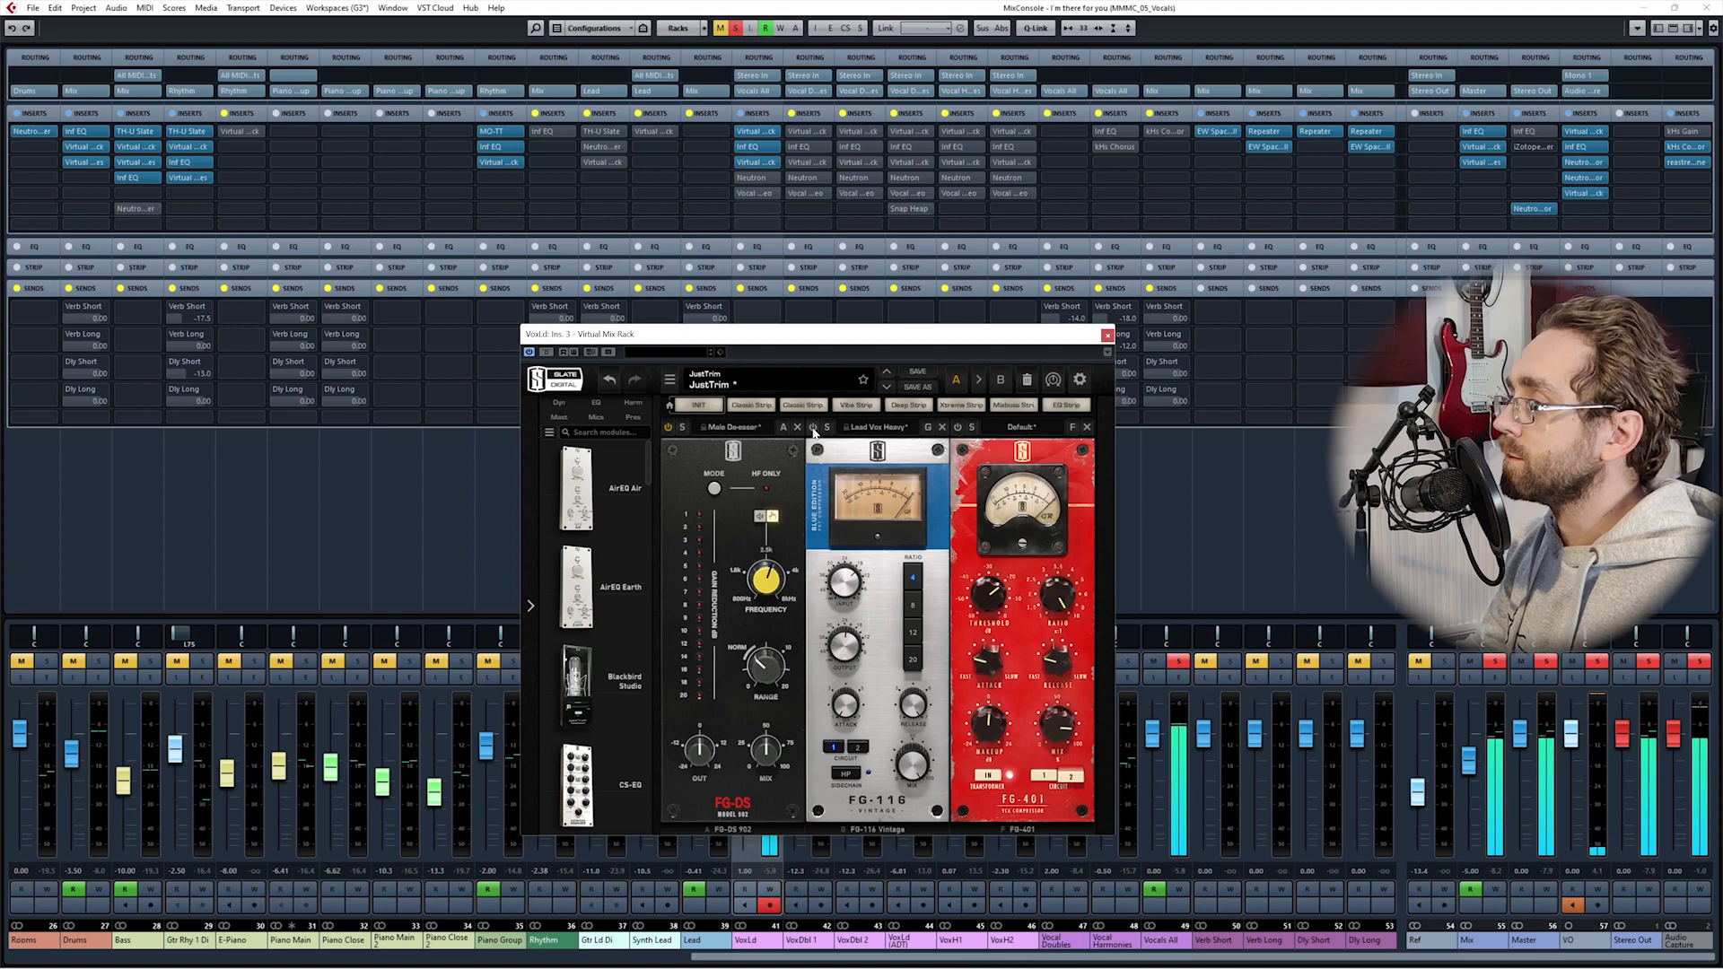
pyautogui.click(813, 429)
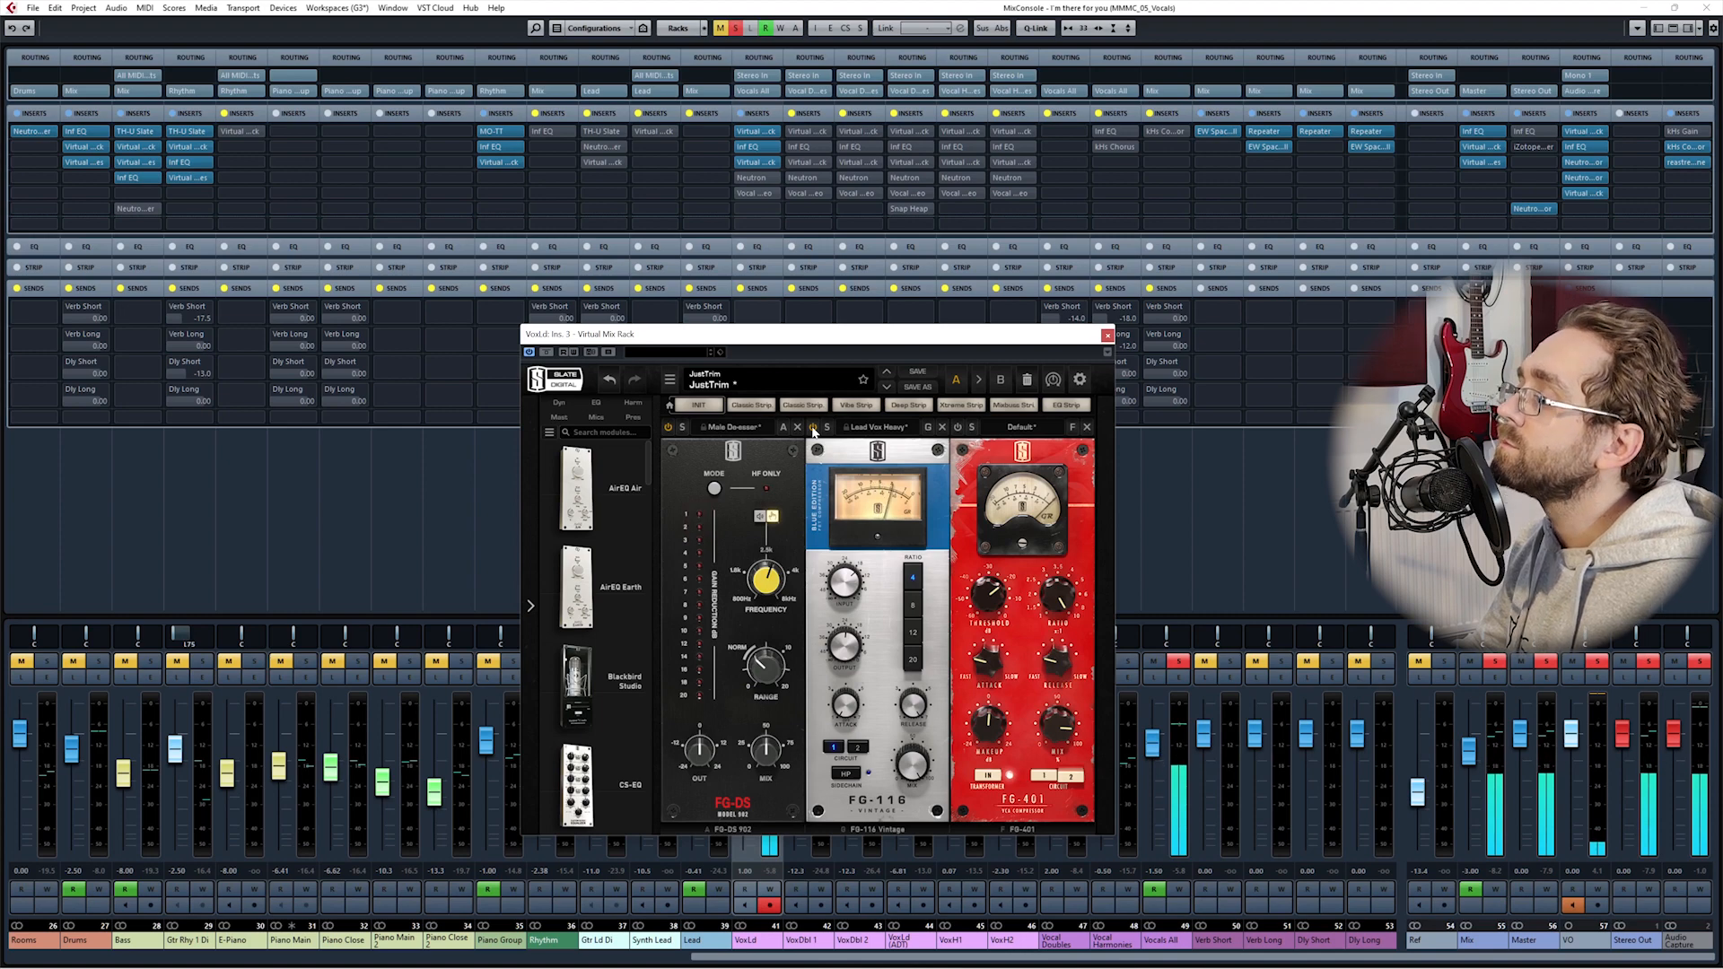
pyautogui.click(813, 428)
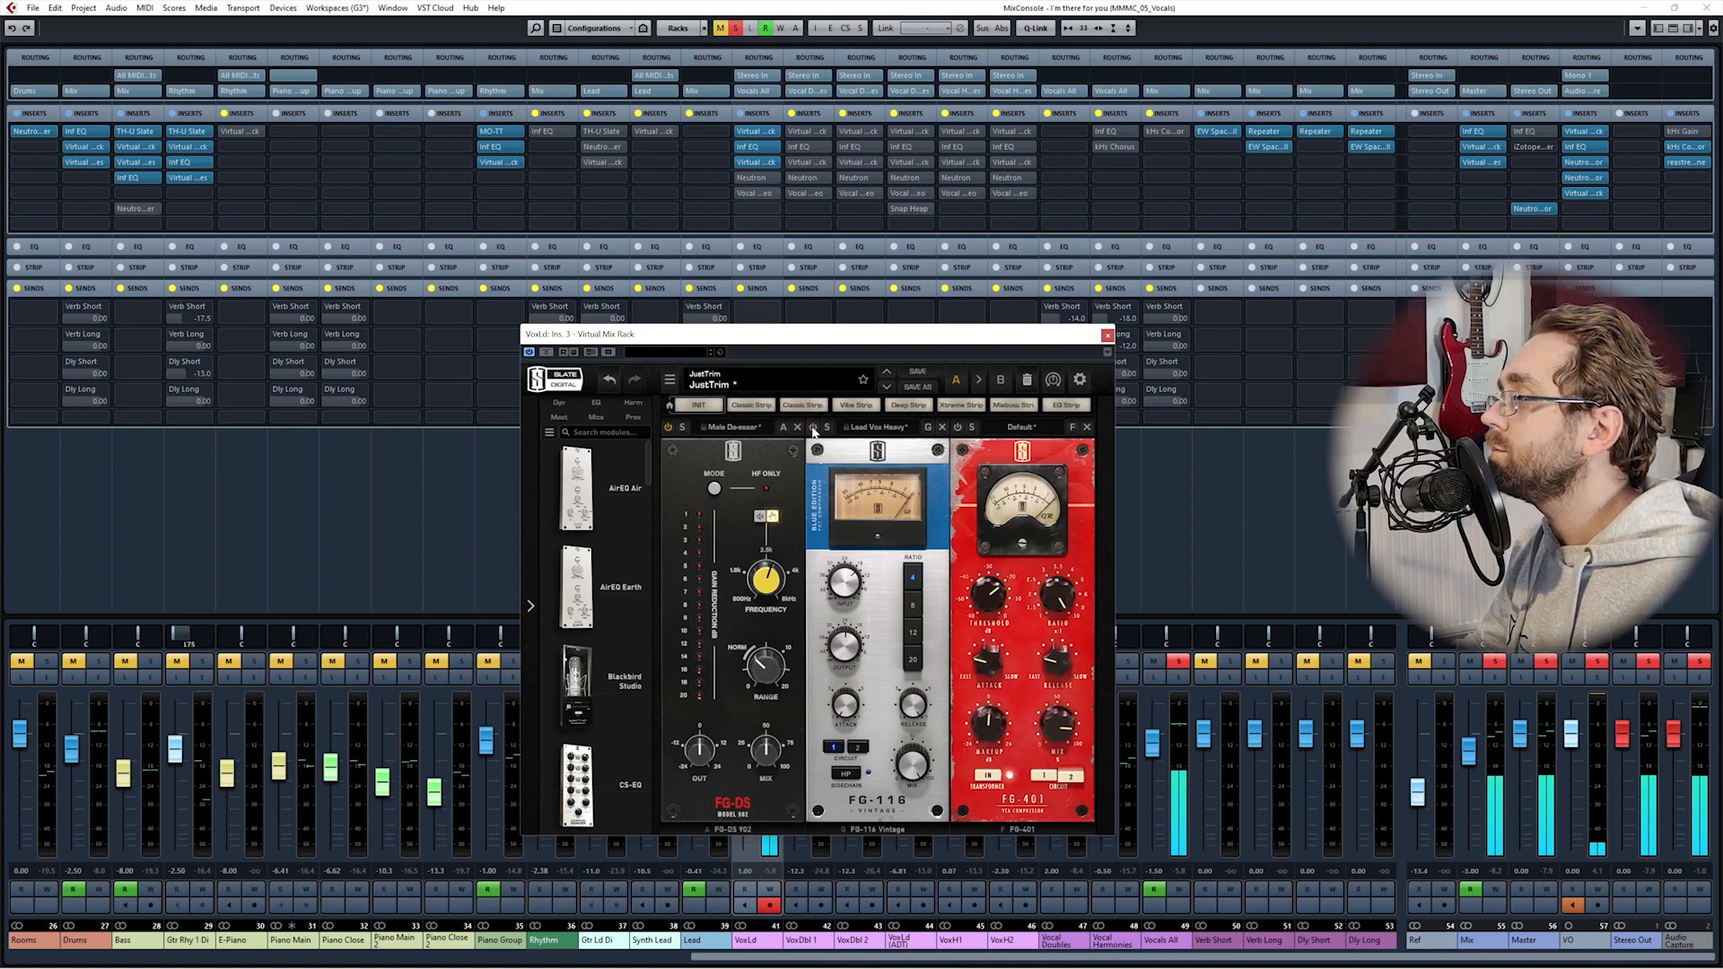
pyautogui.click(813, 430)
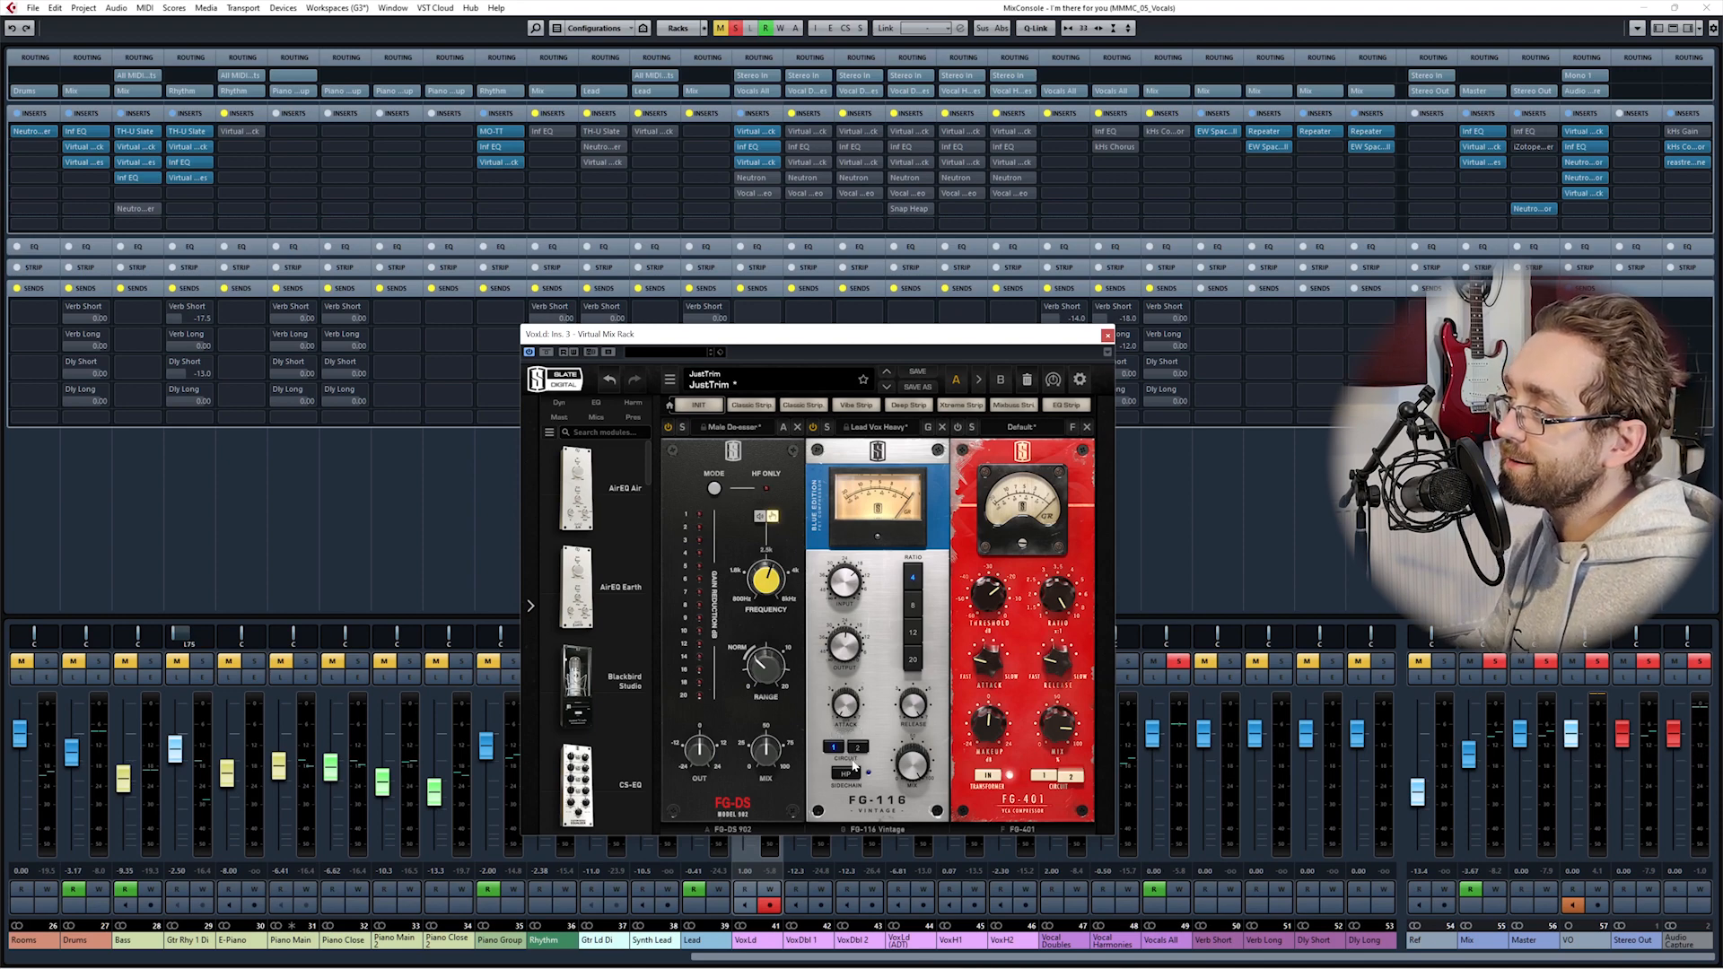
# Step: Audition the FG-116 attack at 7.00 on the lead vocal, and return it to 1.00
pyautogui.moveTo(847, 716)
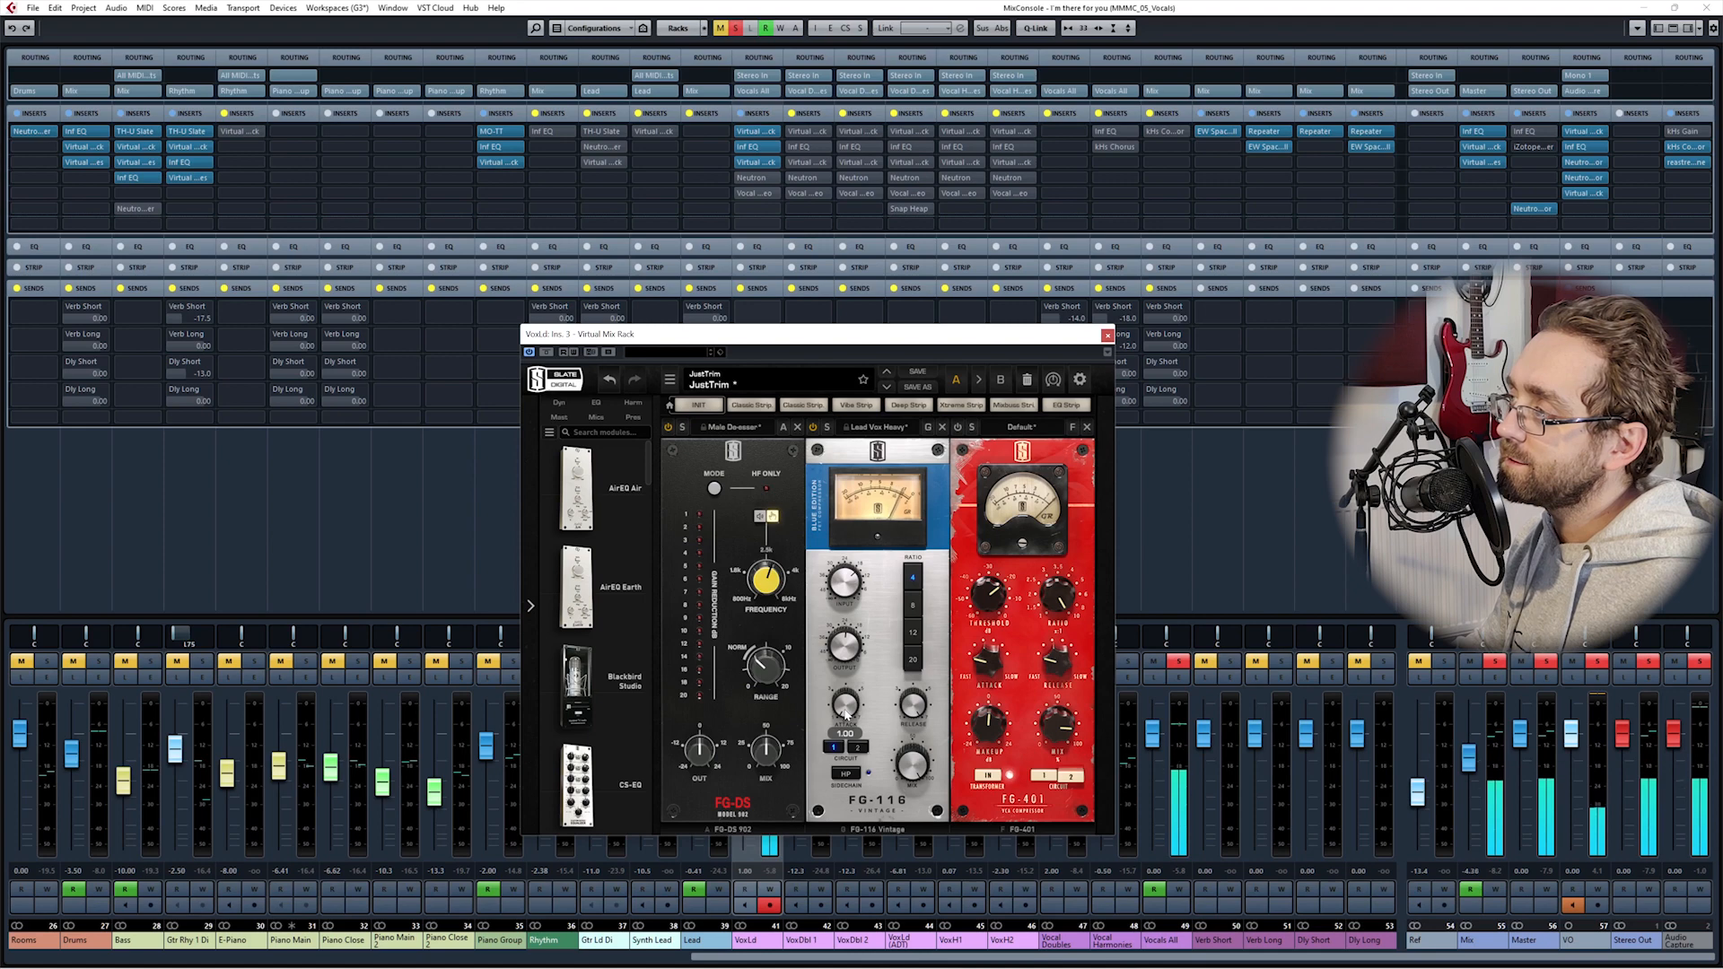
pyautogui.moveTo(846, 715); pyautogui.dragTo(897, 610)
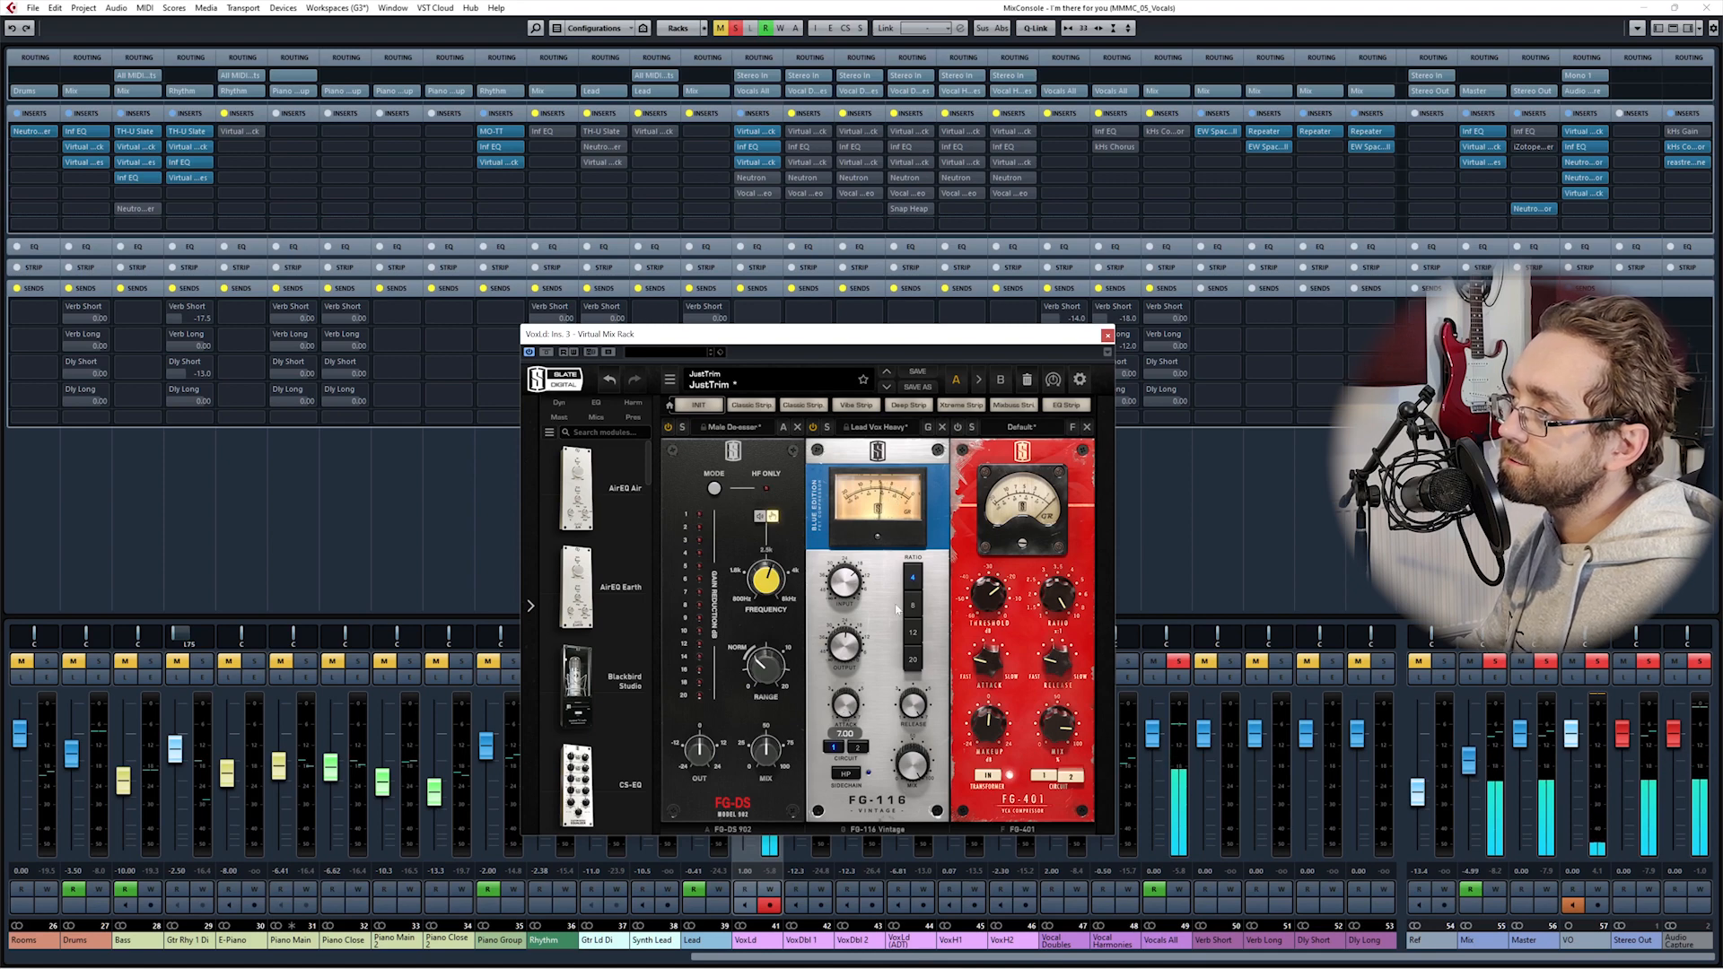
pyautogui.moveTo(846, 706); pyautogui.dragTo(795, 861)
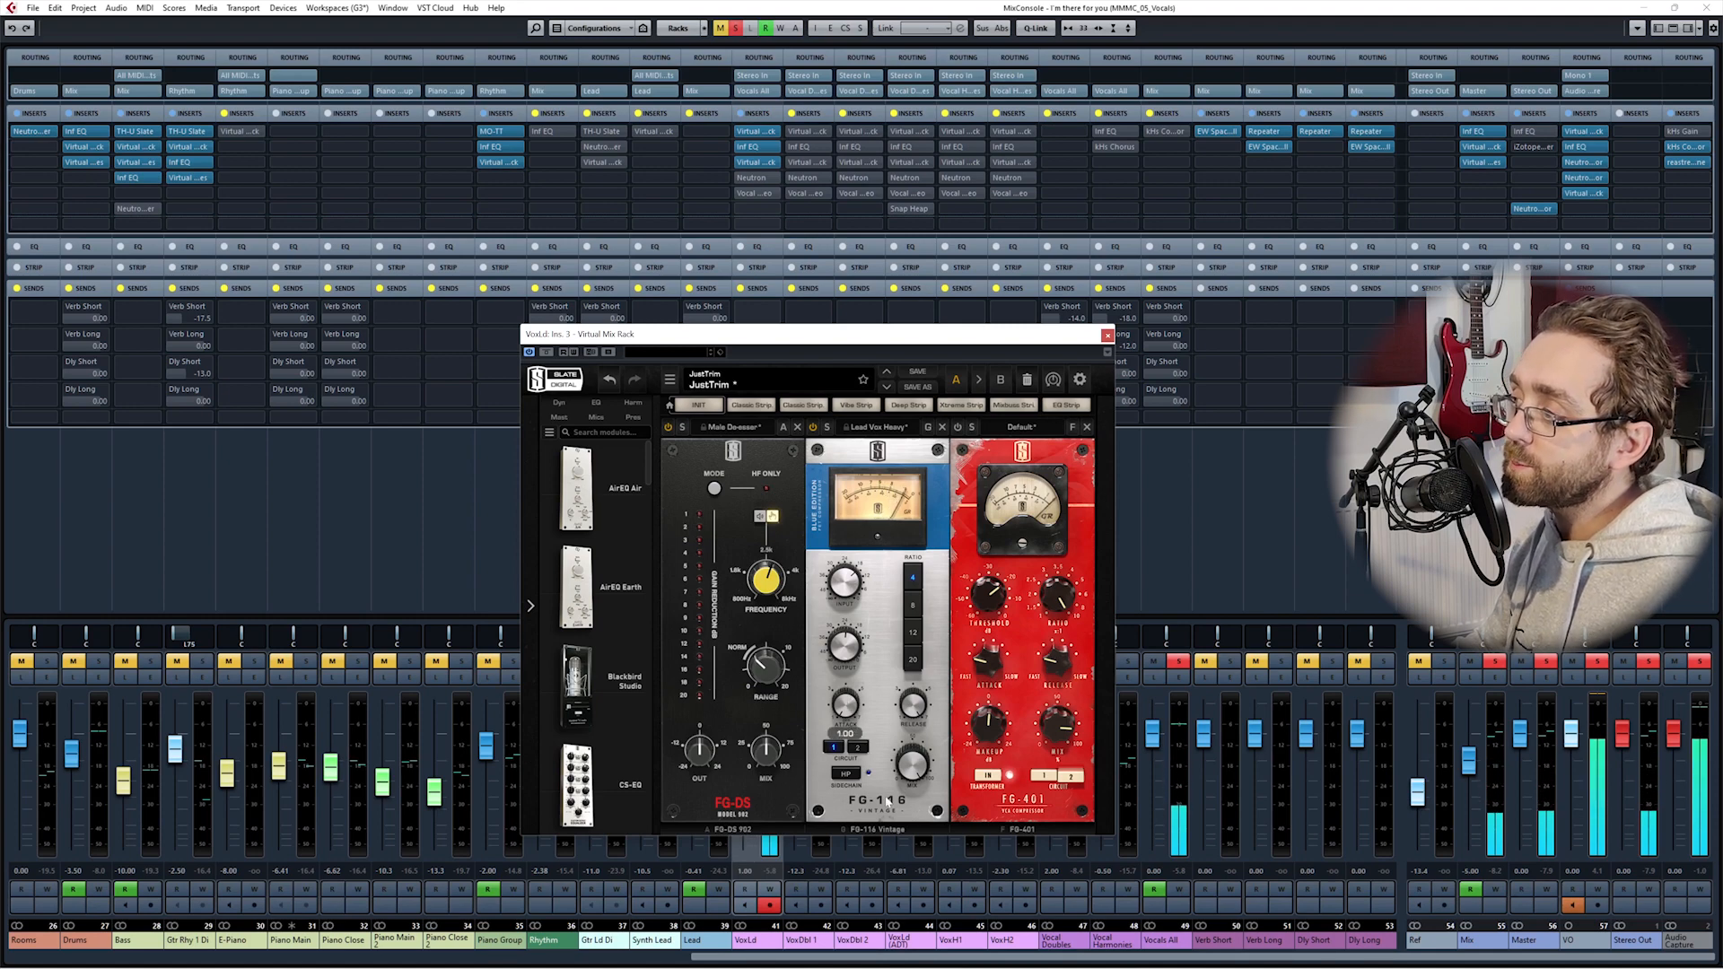
pyautogui.moveTo(886, 802); pyautogui.dragTo(895, 775)
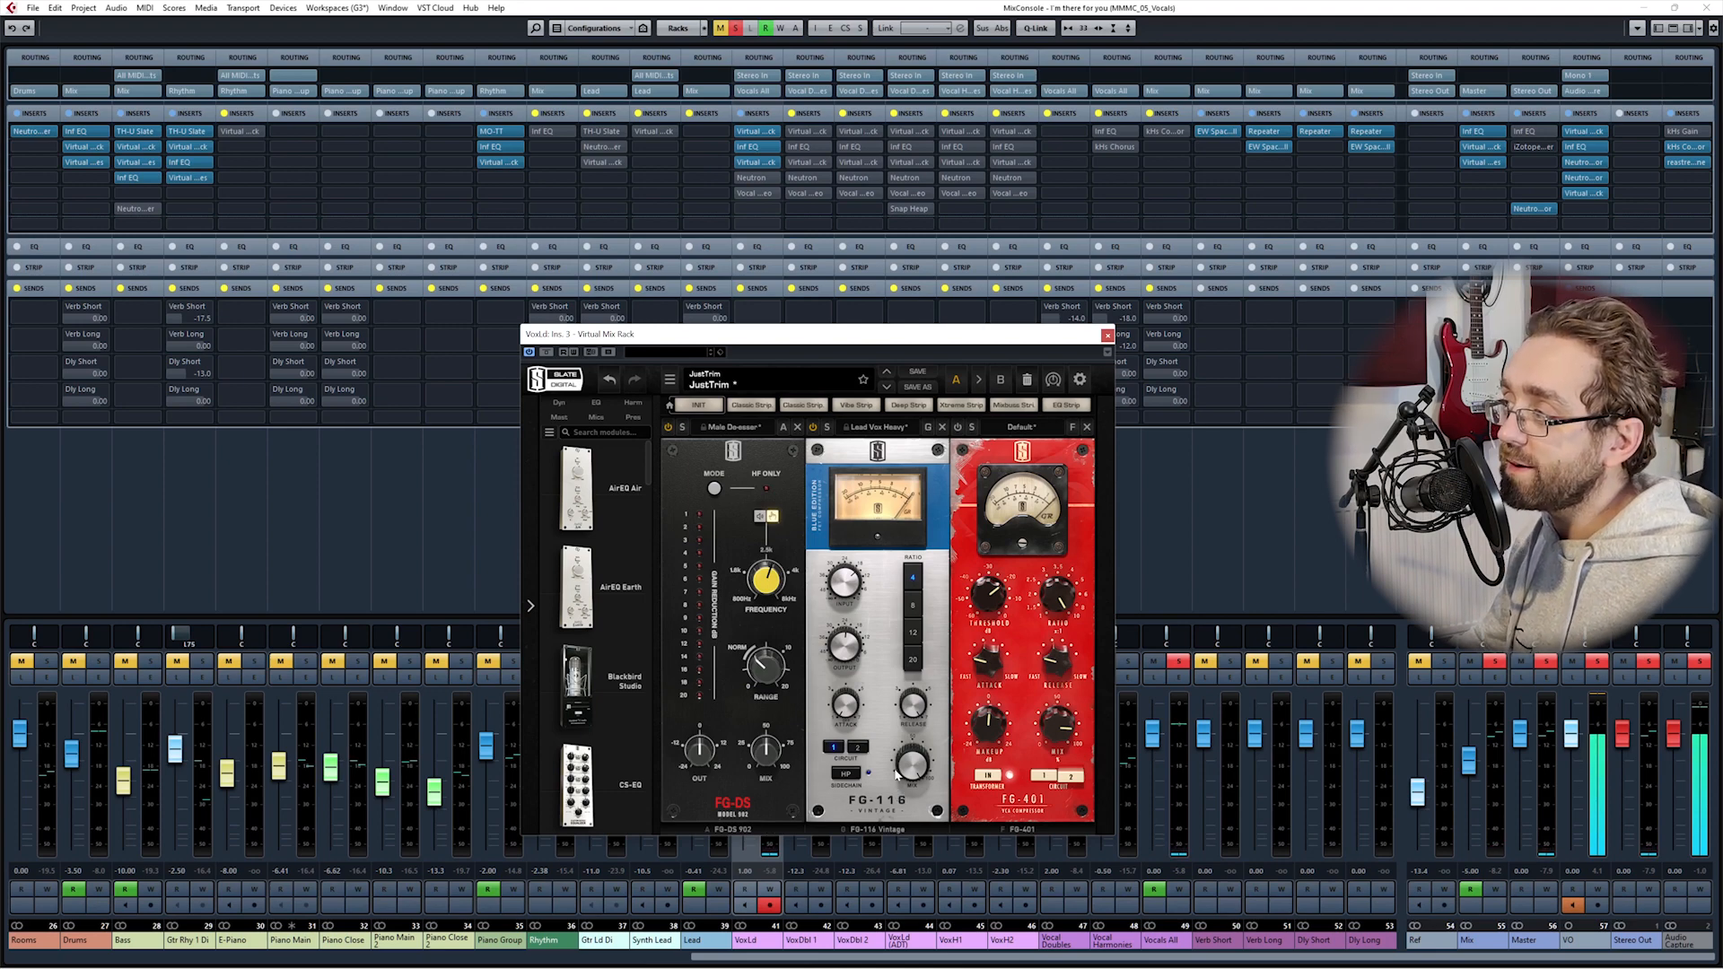
pyautogui.moveTo(916, 700)
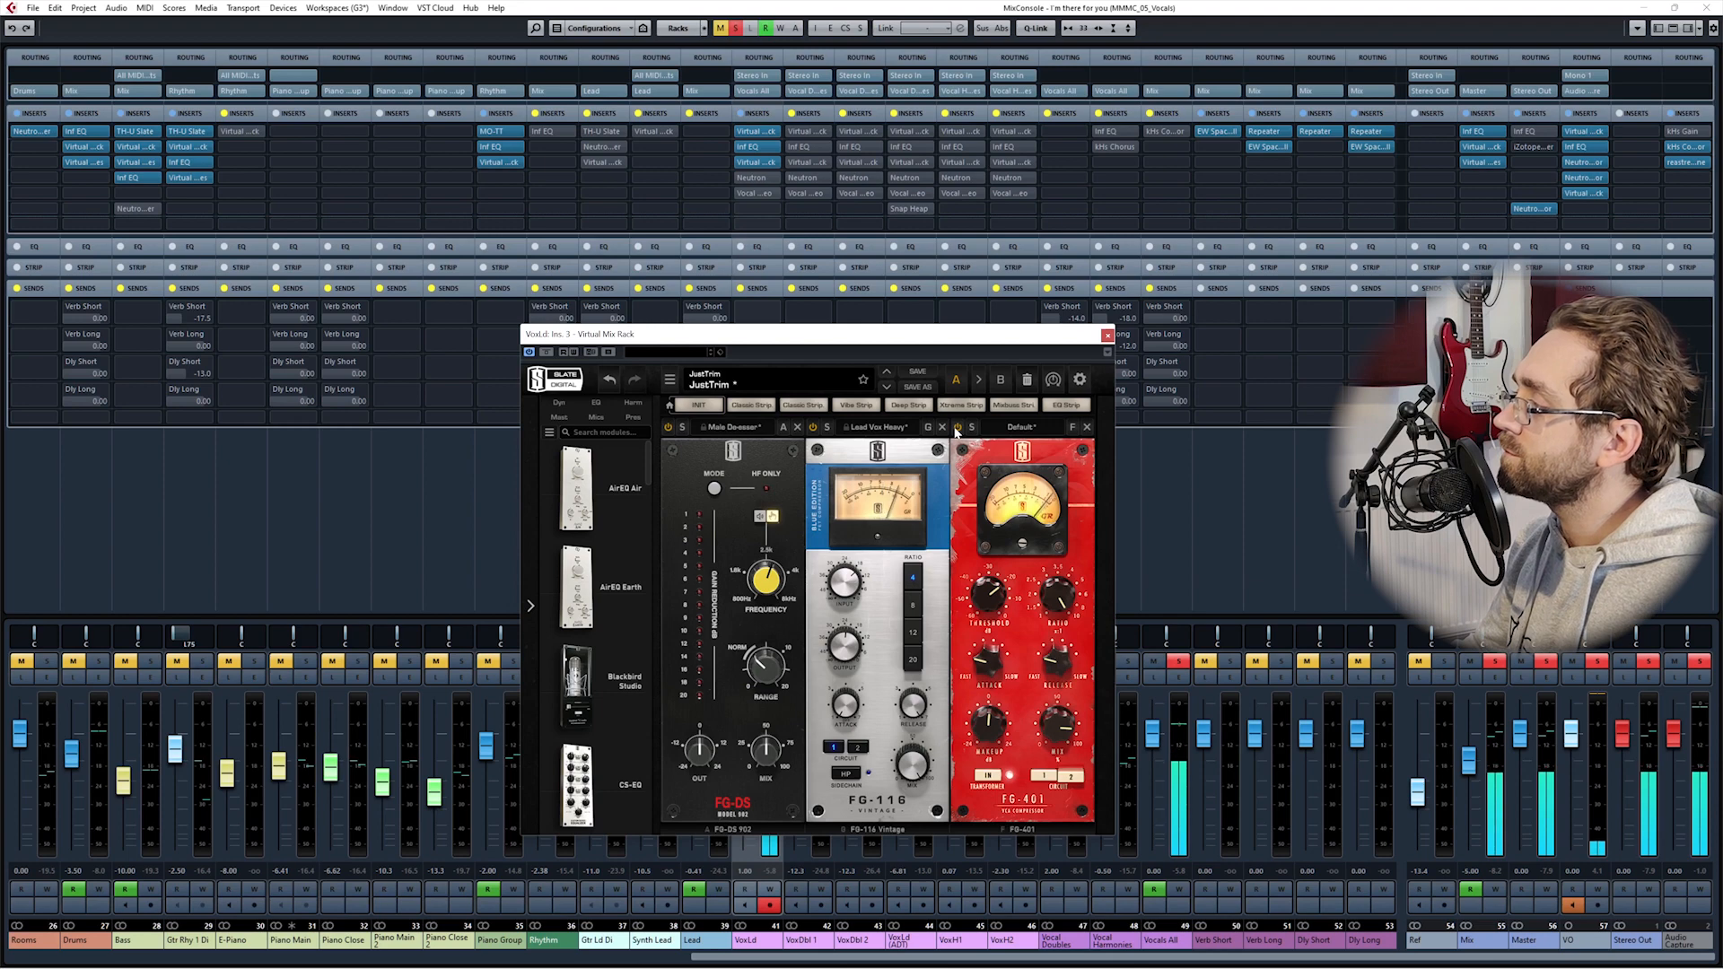
# Step: Show the project window beside the rack, stop playback, and examine VoxLd's waveform peaks around bar 86
pyautogui.moveTo(972, 340); pyautogui.dragTo(809, 305)
pyautogui.press('F3')
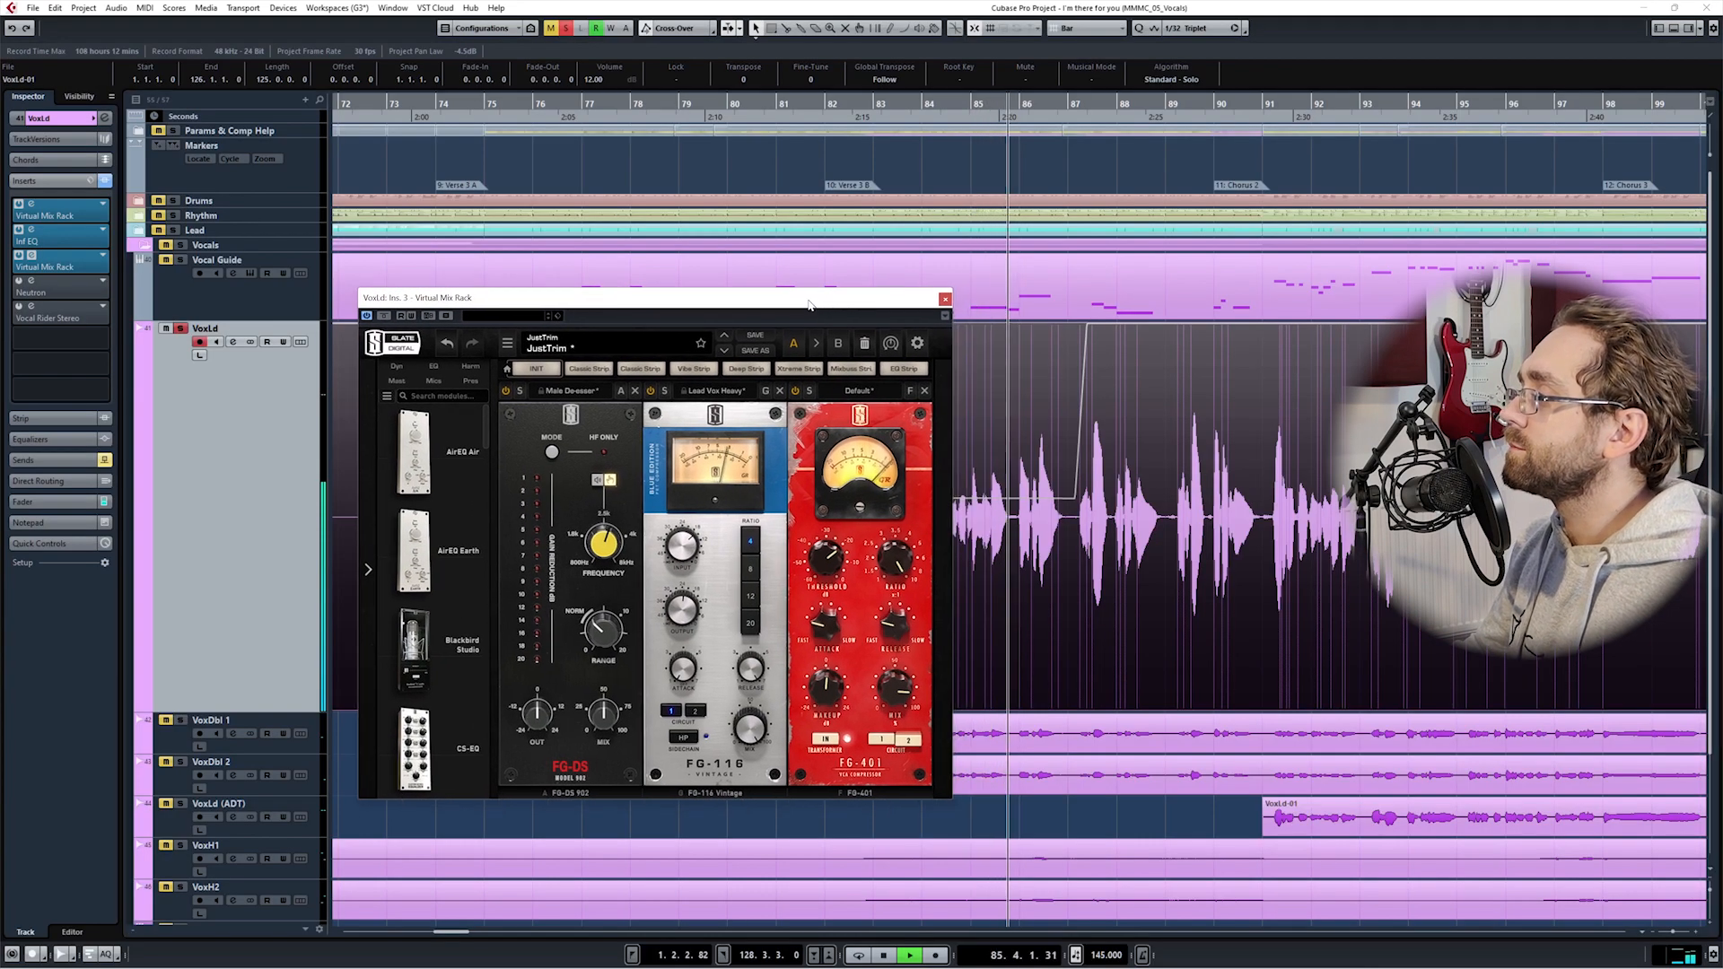
pyautogui.scroll(3, 1073, 531)
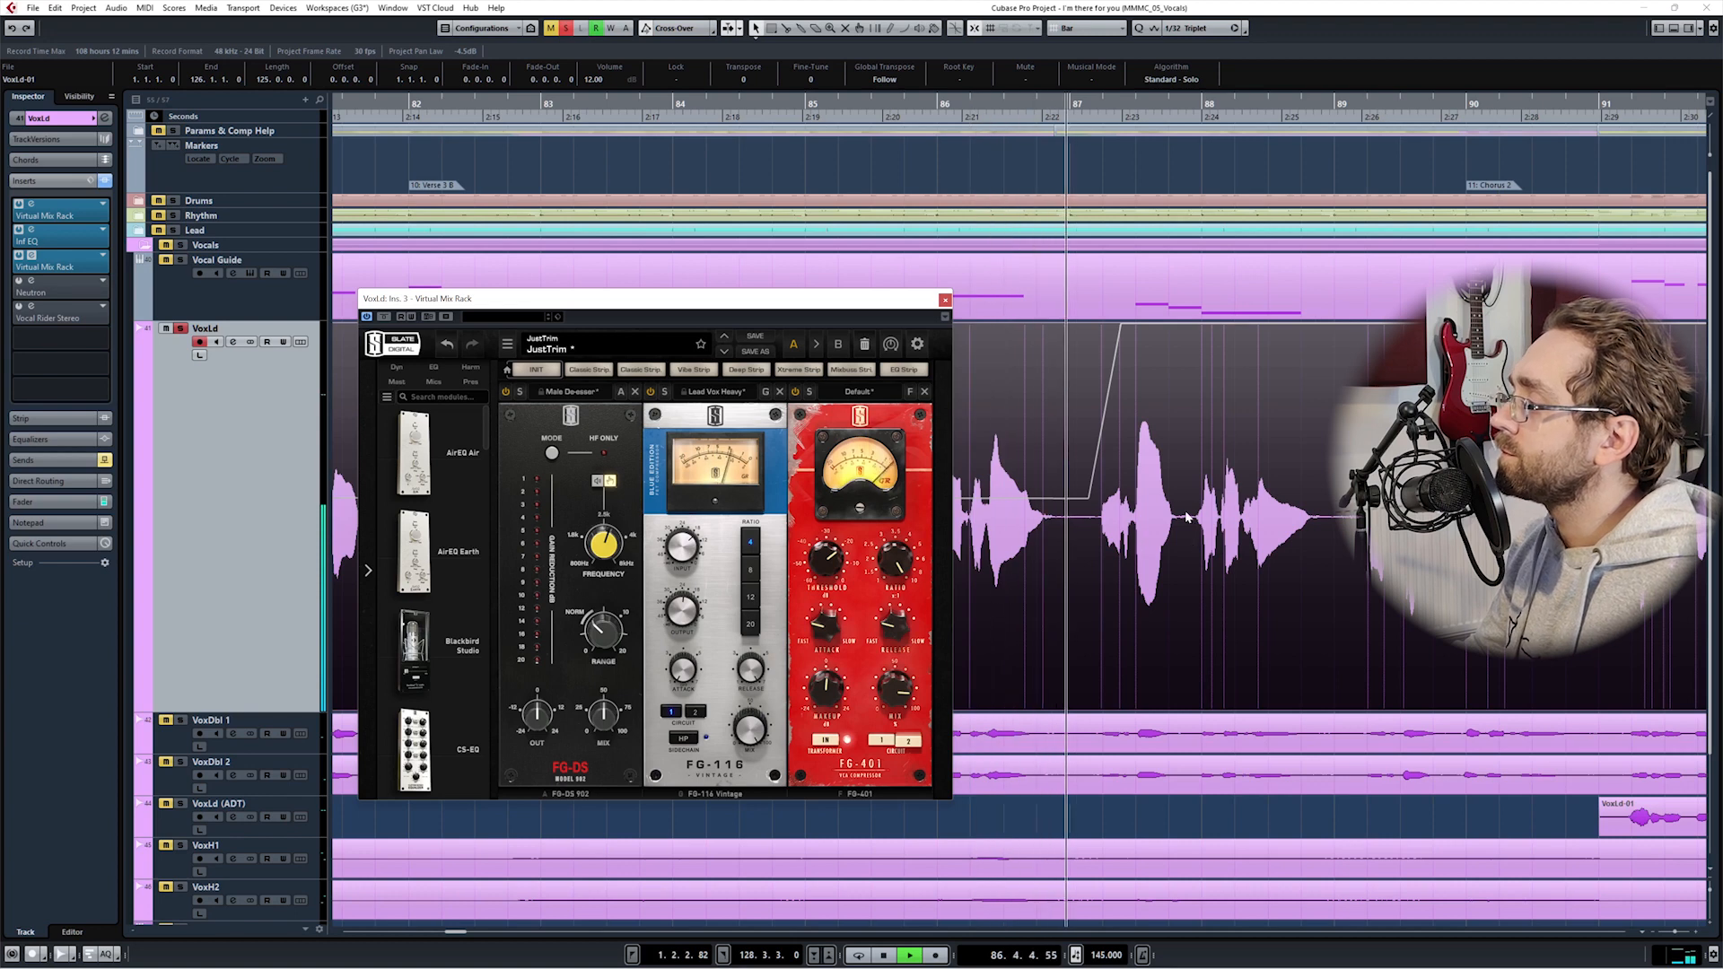
pyautogui.press('space')
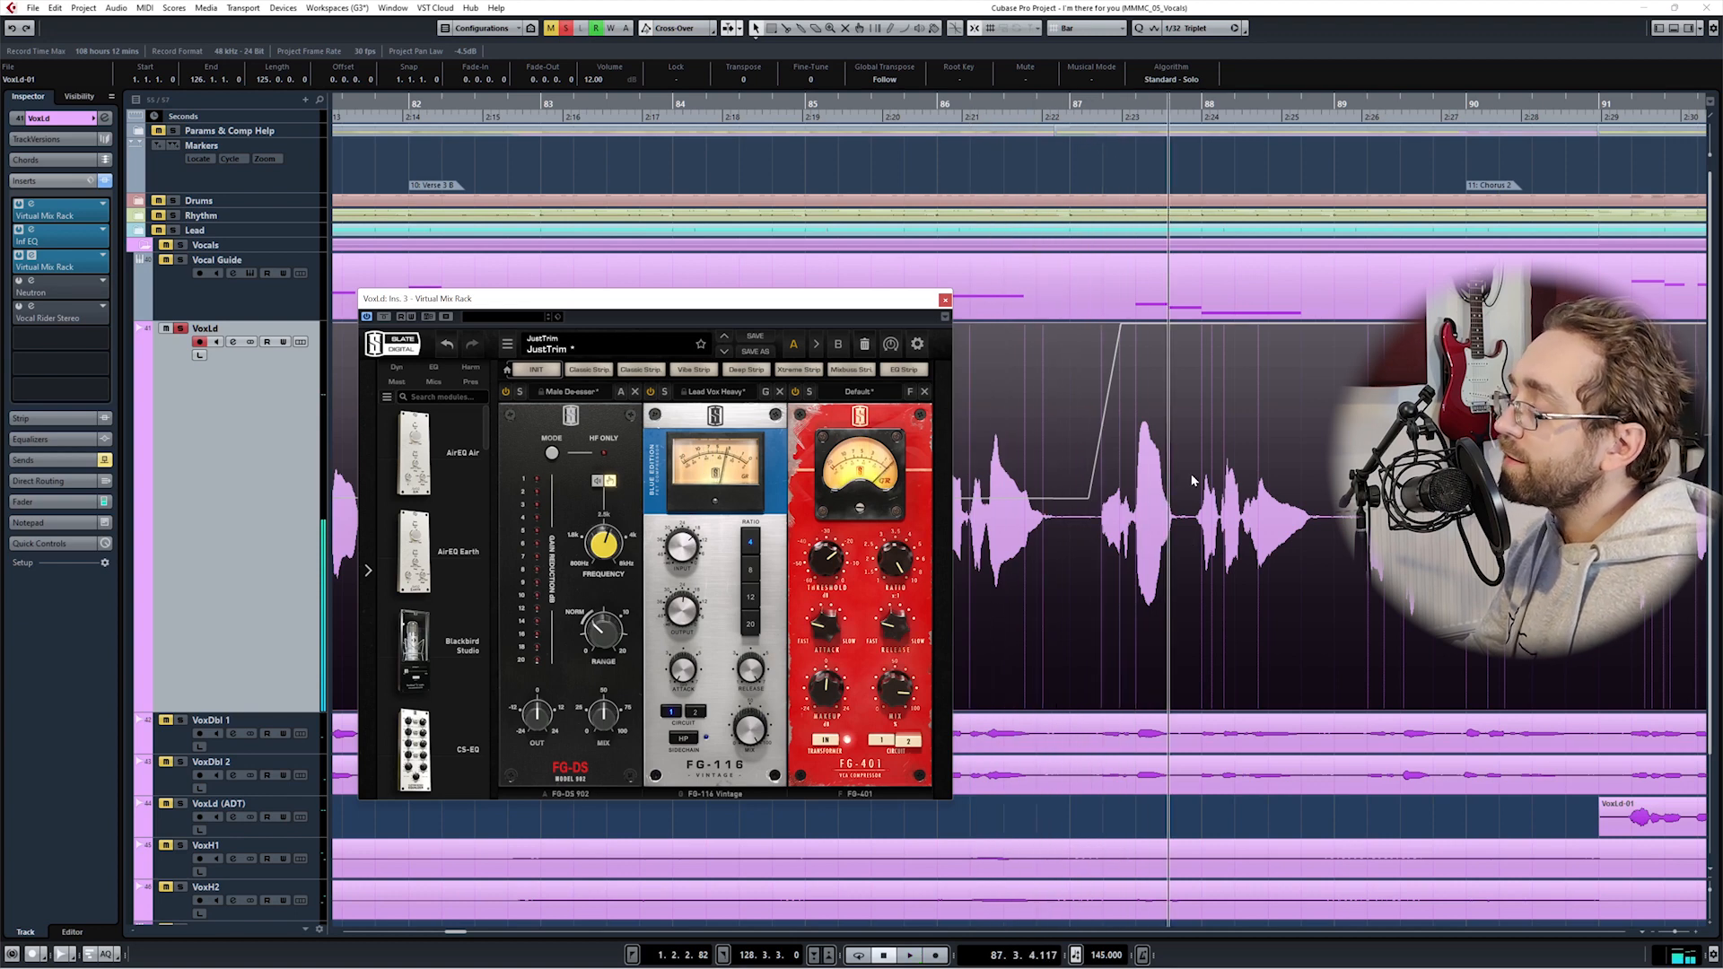
pyautogui.moveTo(906, 476); pyautogui.dragTo(903, 479)
pyautogui.scroll(4, 971, 459)
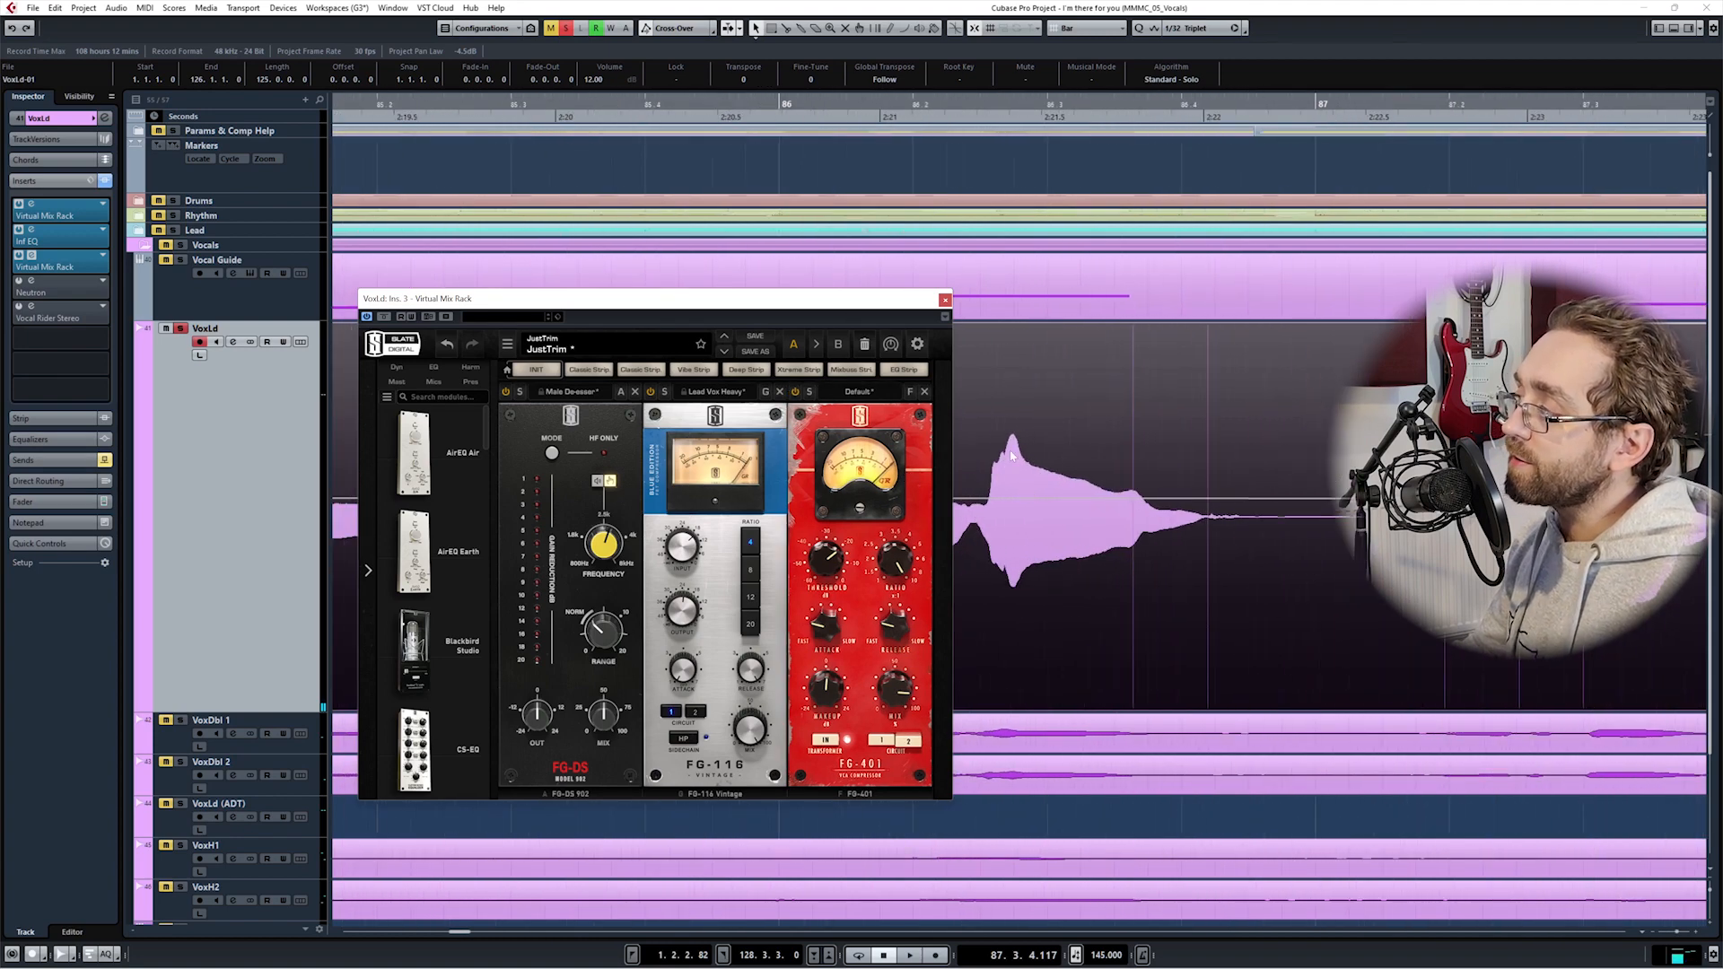
pyautogui.scroll(-4, 1012, 456)
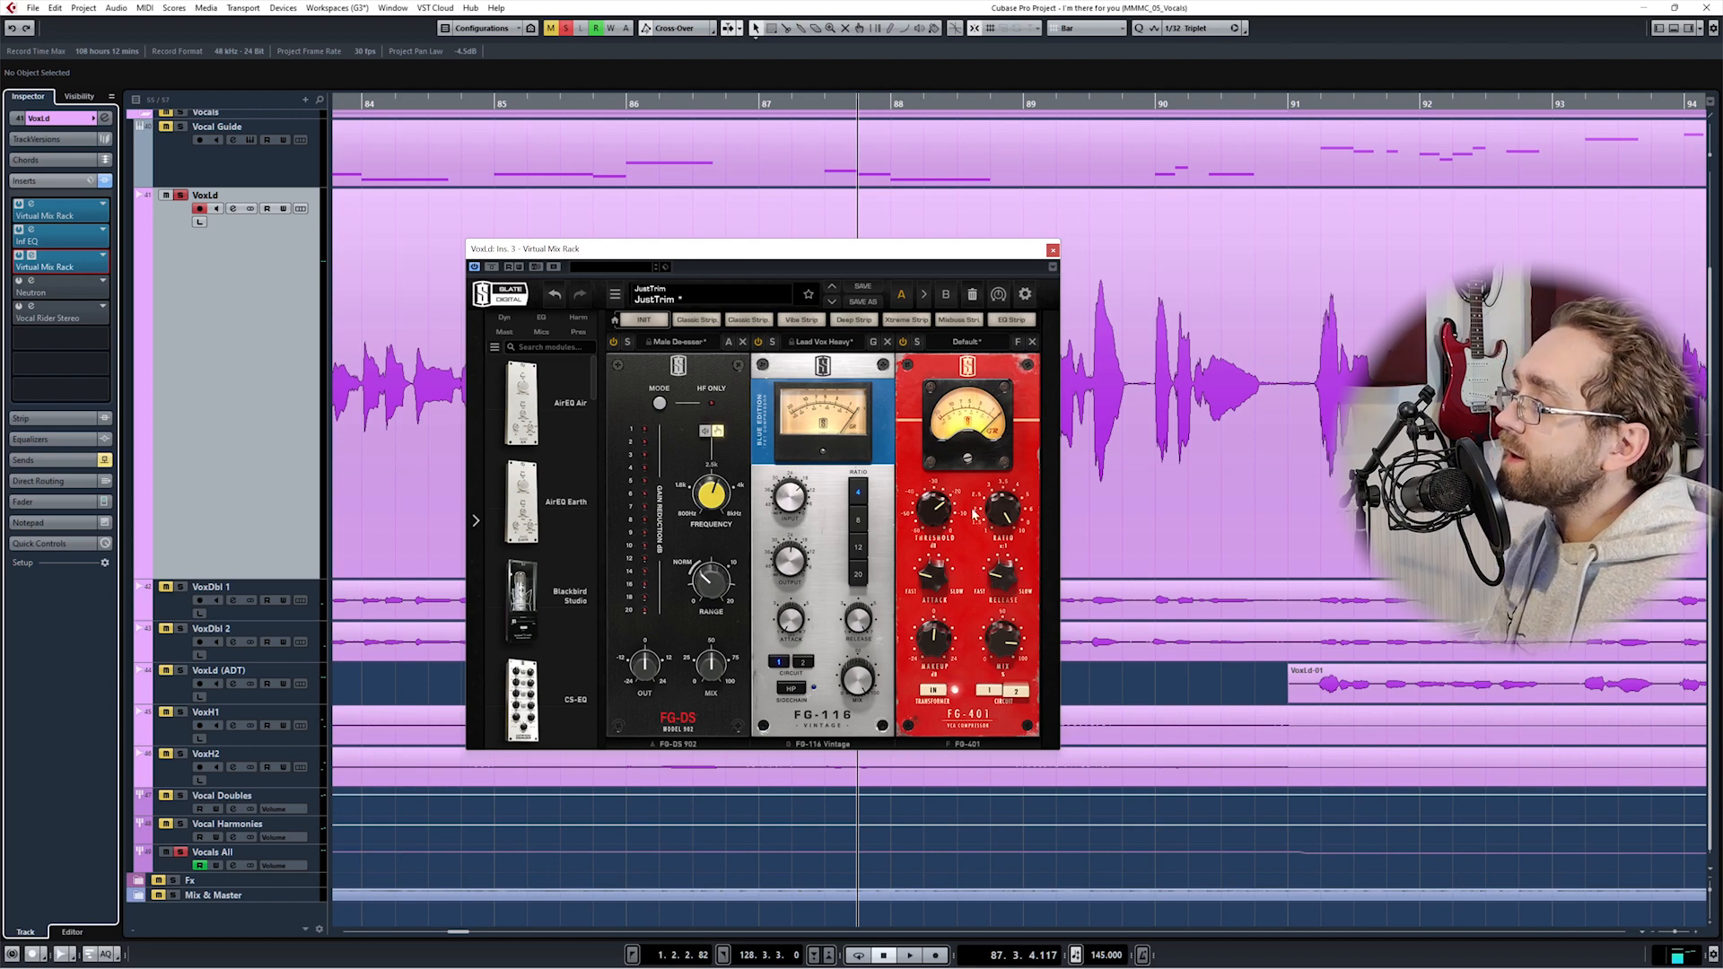
# Step: Examine the ratio and mix settings of the FG-401 compressor in VoxLd's second Virtual Mix Rack
pyautogui.moveTo(1003, 510); pyautogui.dragTo(1011, 445)
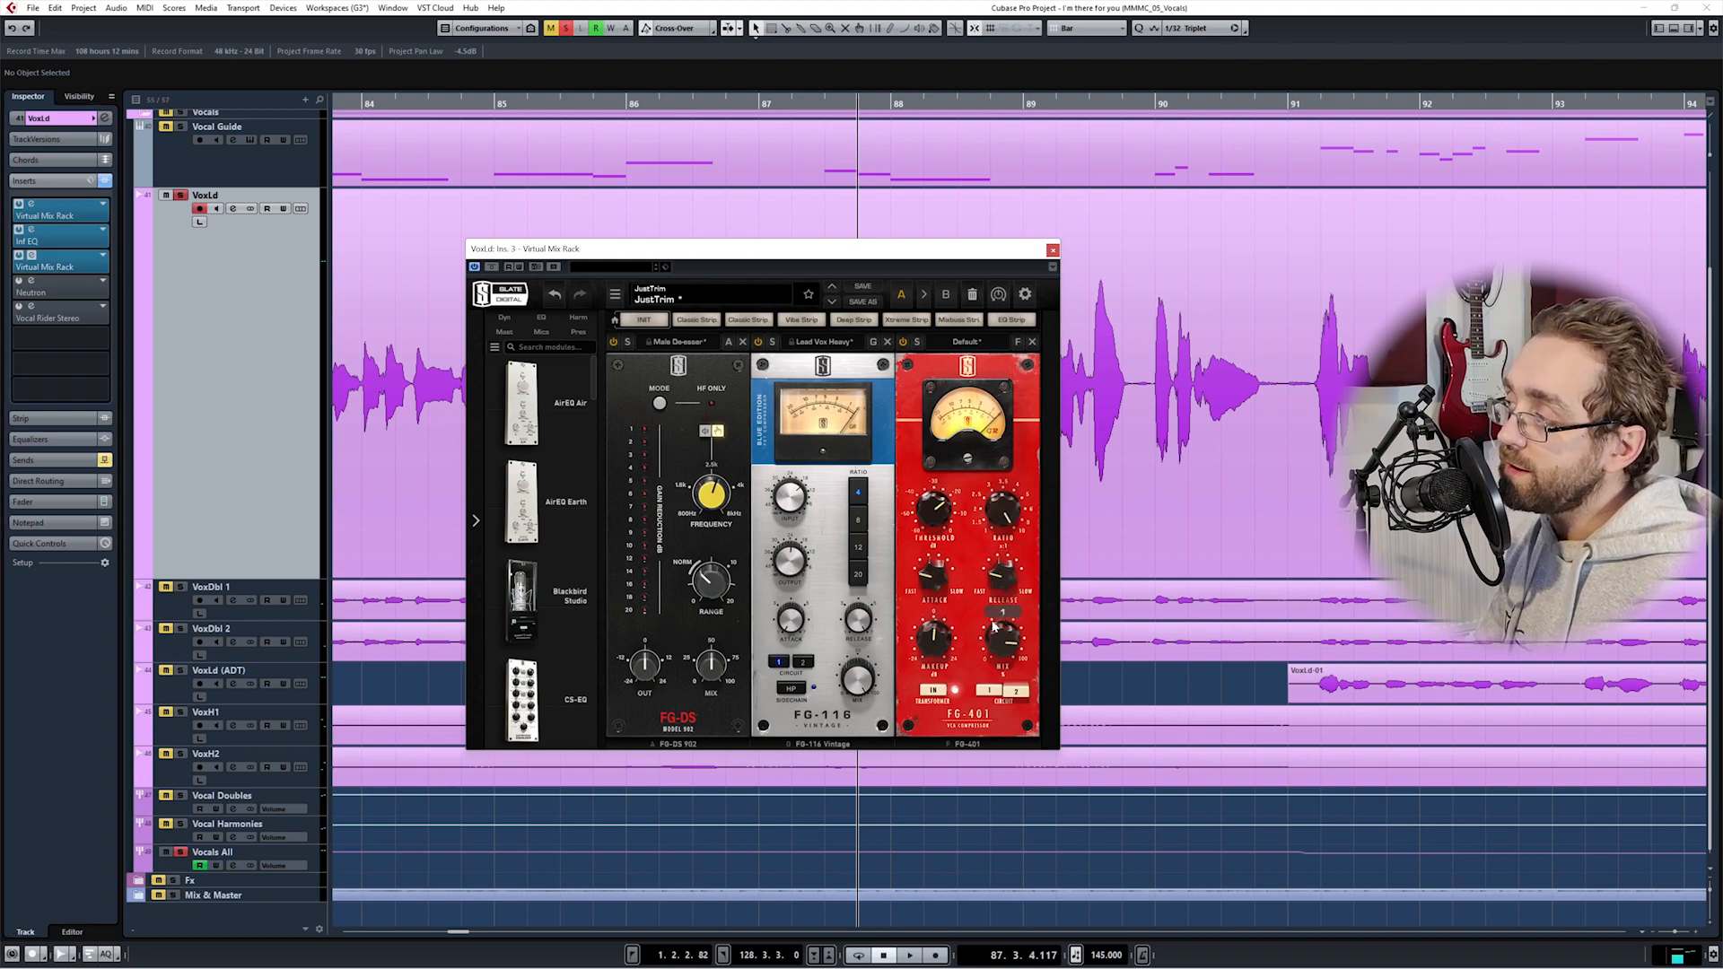
pyautogui.moveTo(1014, 649)
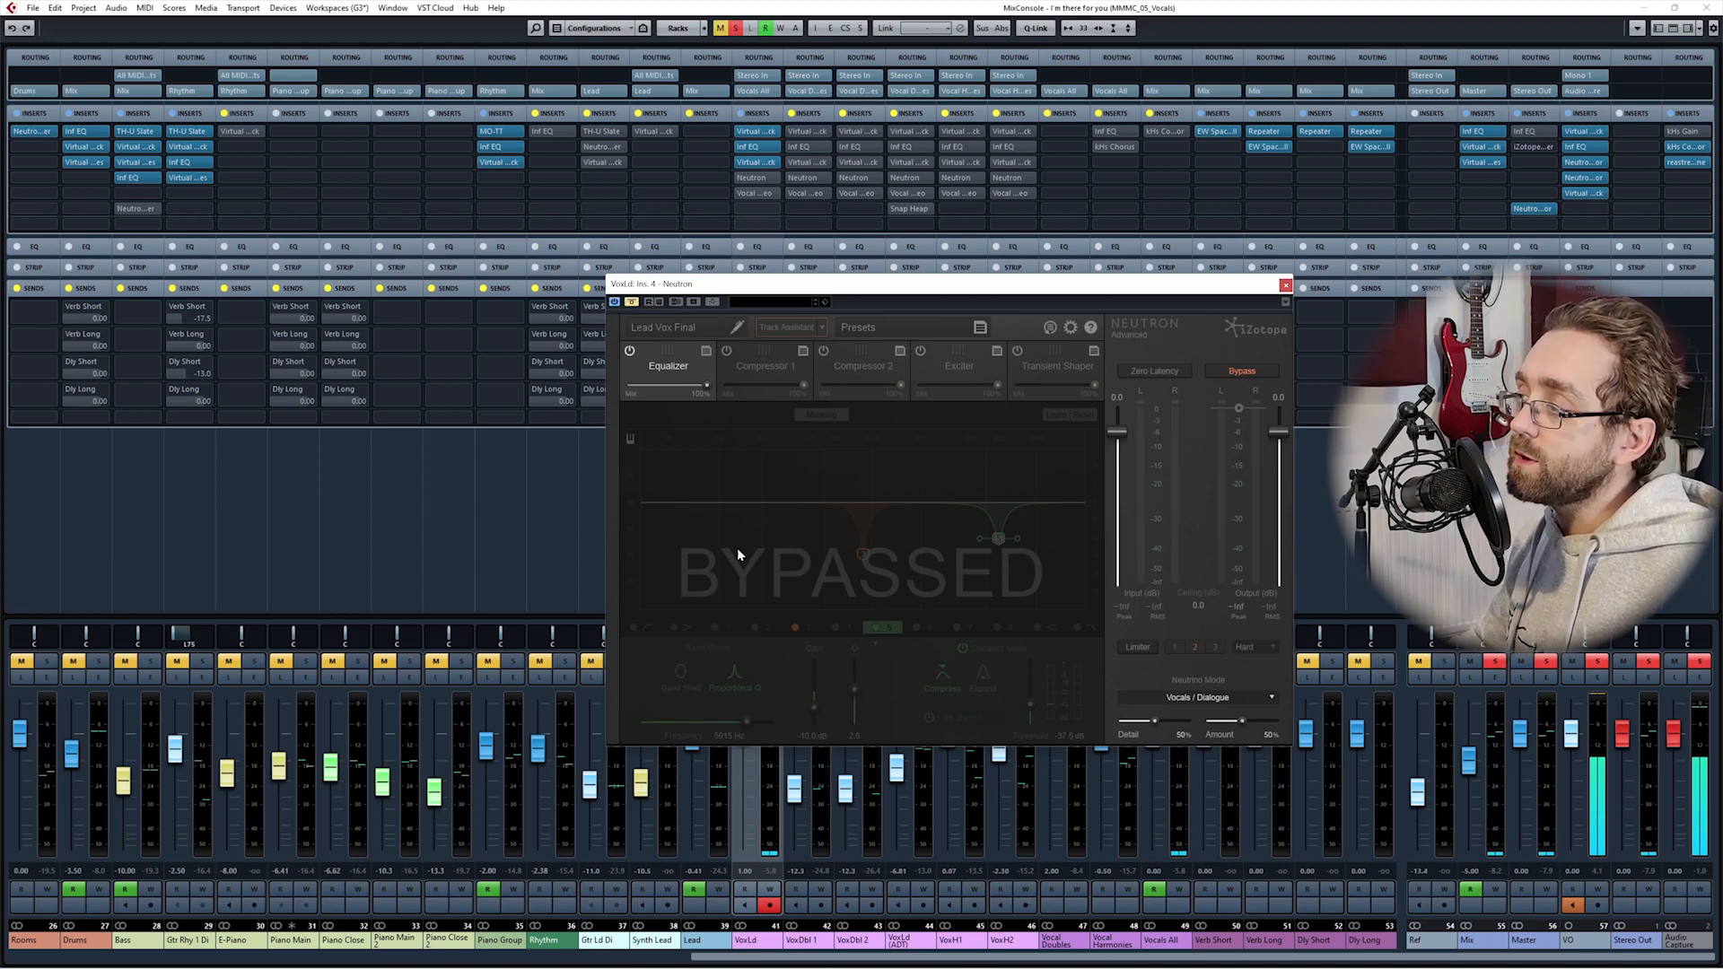
# Step: Take Neutron out of bypass on VoxLd and select its 879 Hz dynamic EQ band for inspection
pyautogui.click(632, 302)
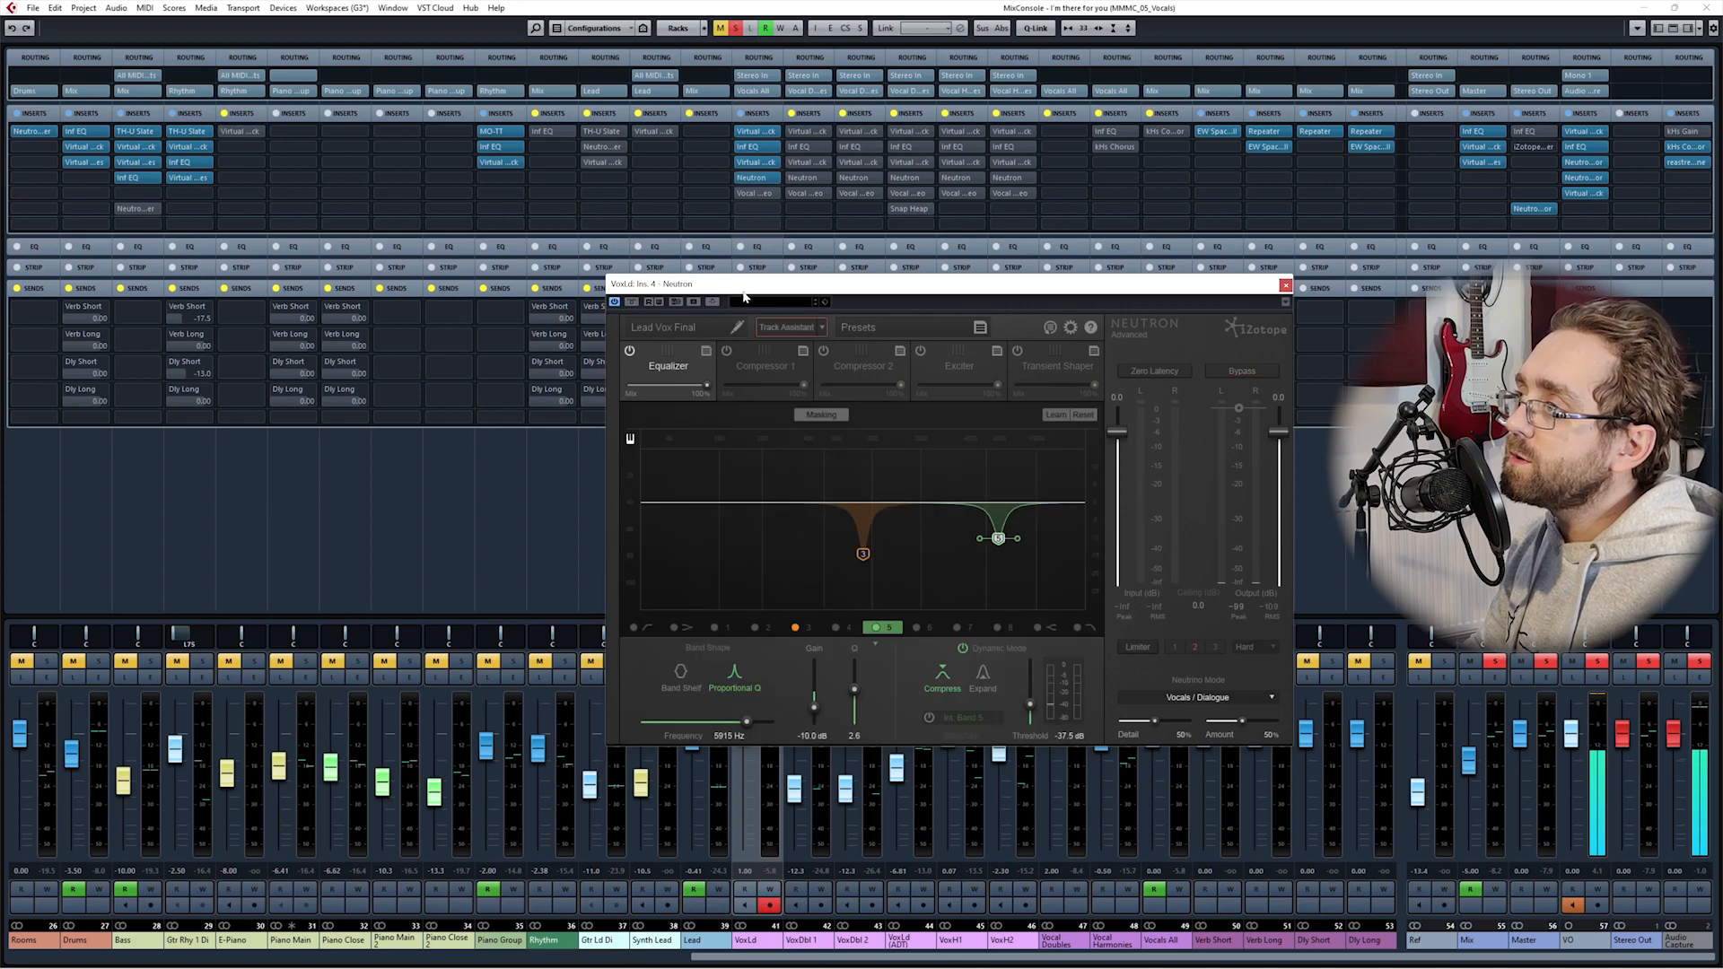
pyautogui.moveTo(777, 292); pyautogui.dragTo(670, 269)
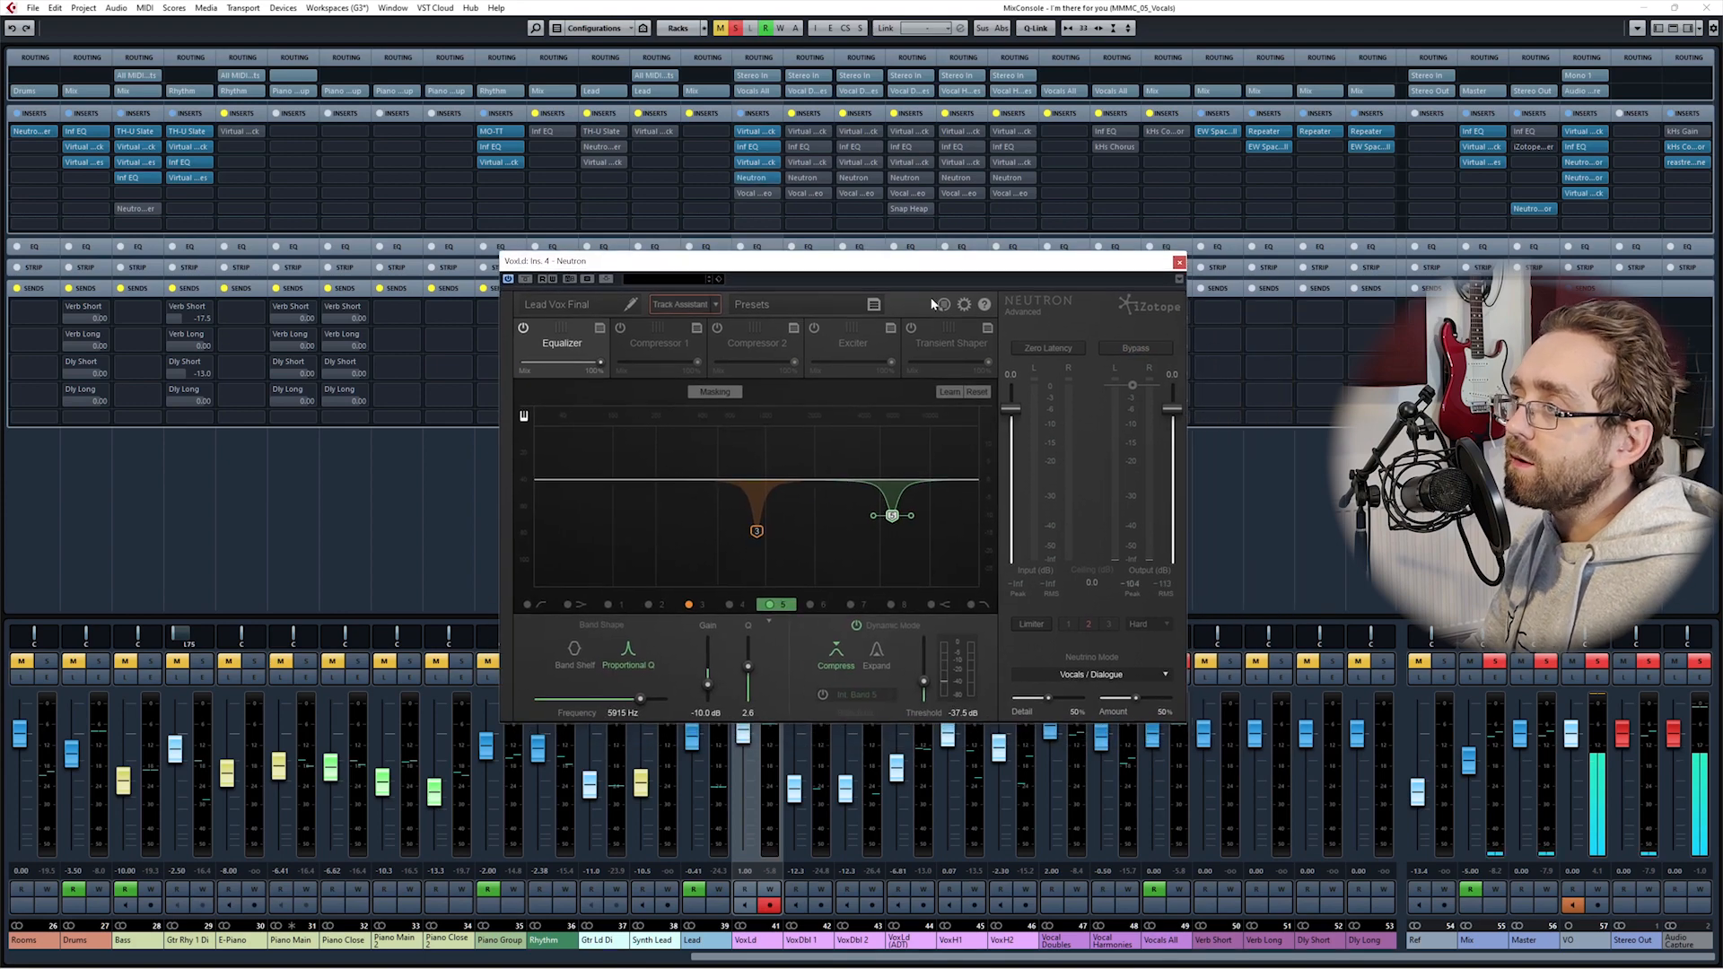
pyautogui.click(755, 533)
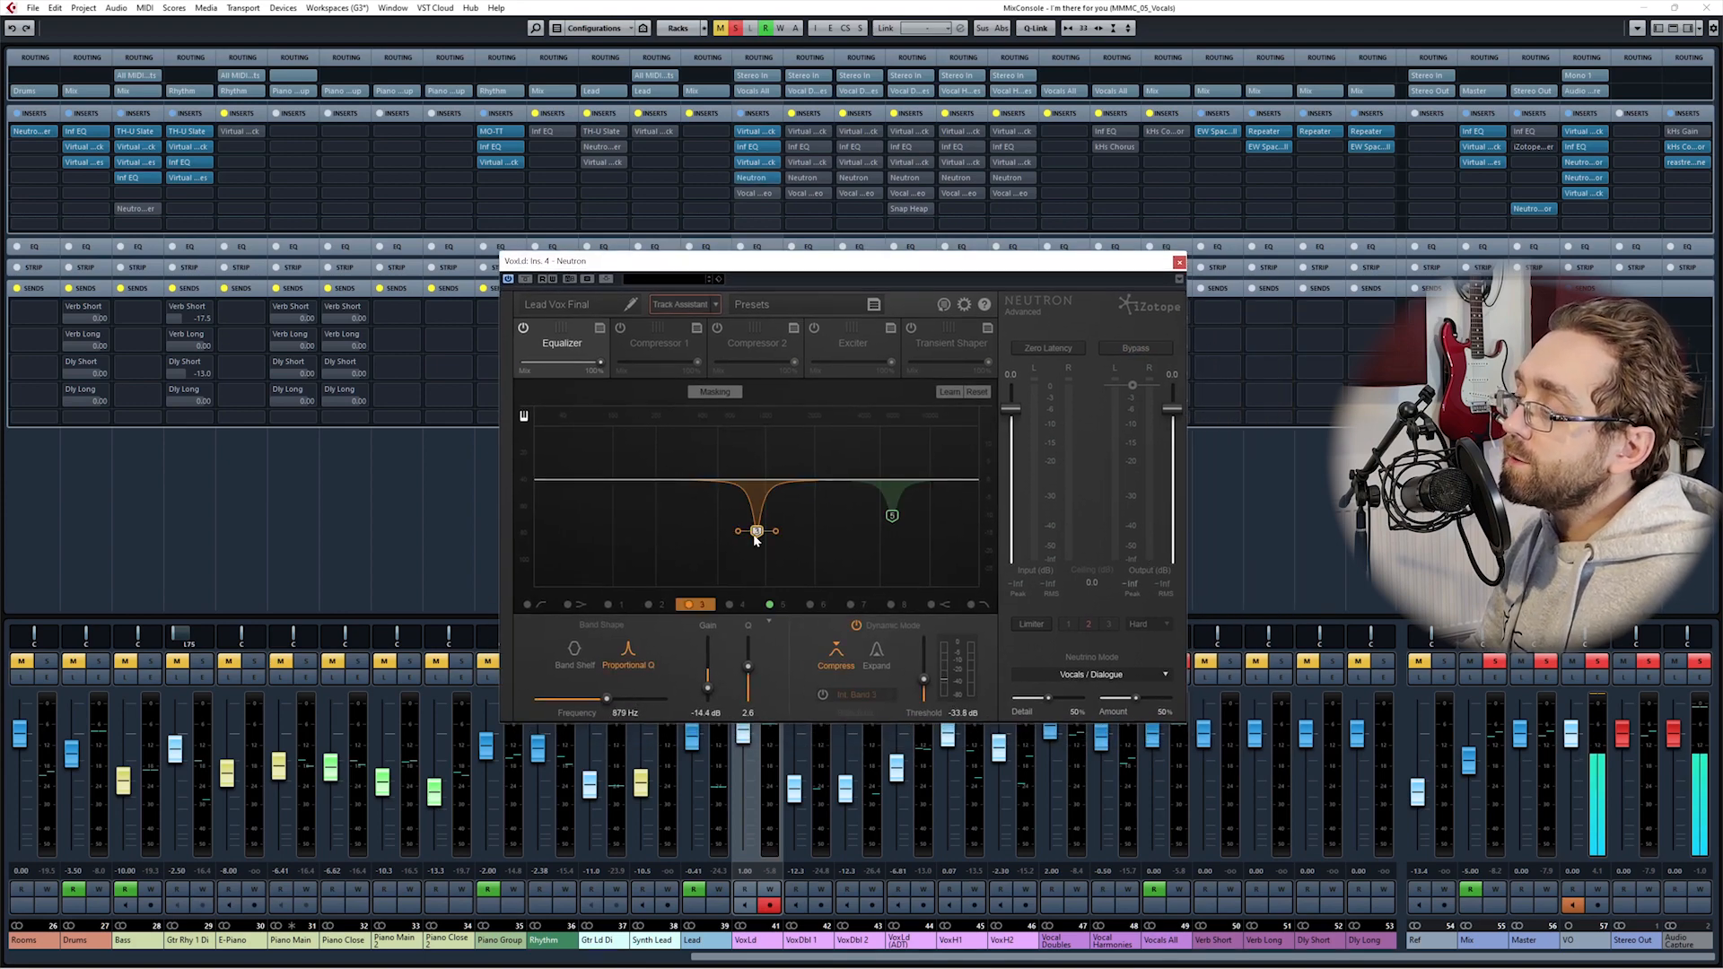
pyautogui.moveTo(754, 539); pyautogui.dragTo(756, 539)
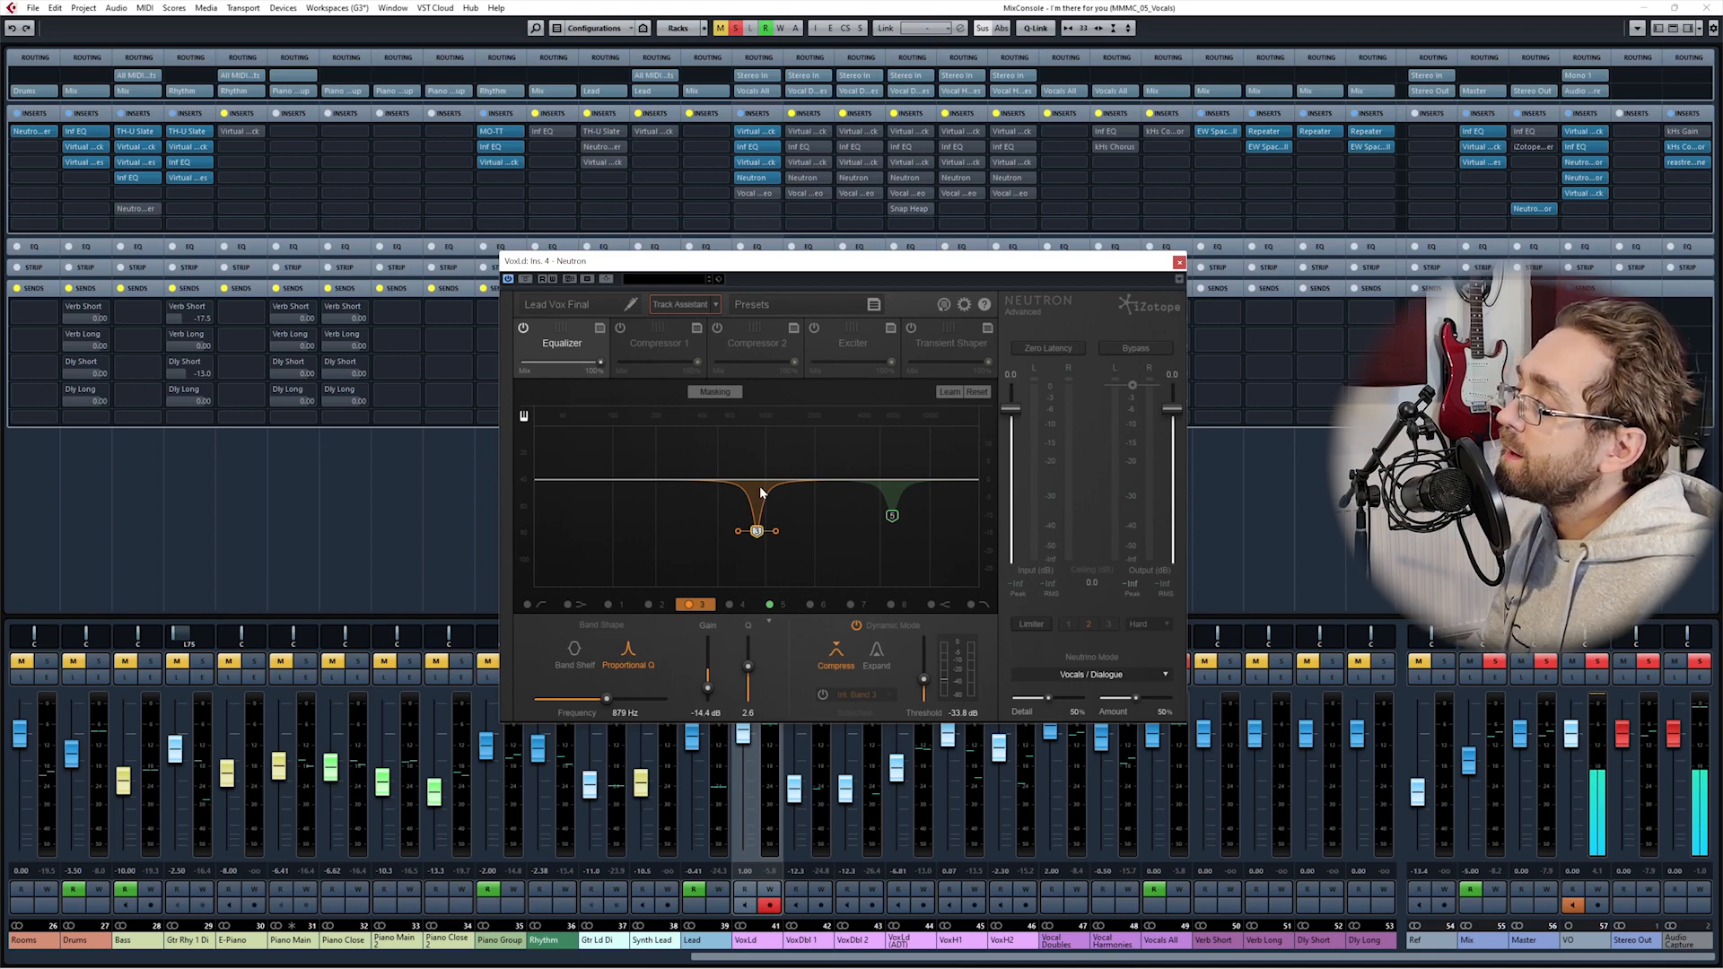
# Step: Inspect the gain and dynamic threshold settings of Neutron's 5915 Hz and 879 Hz bands
pyautogui.click(892, 517)
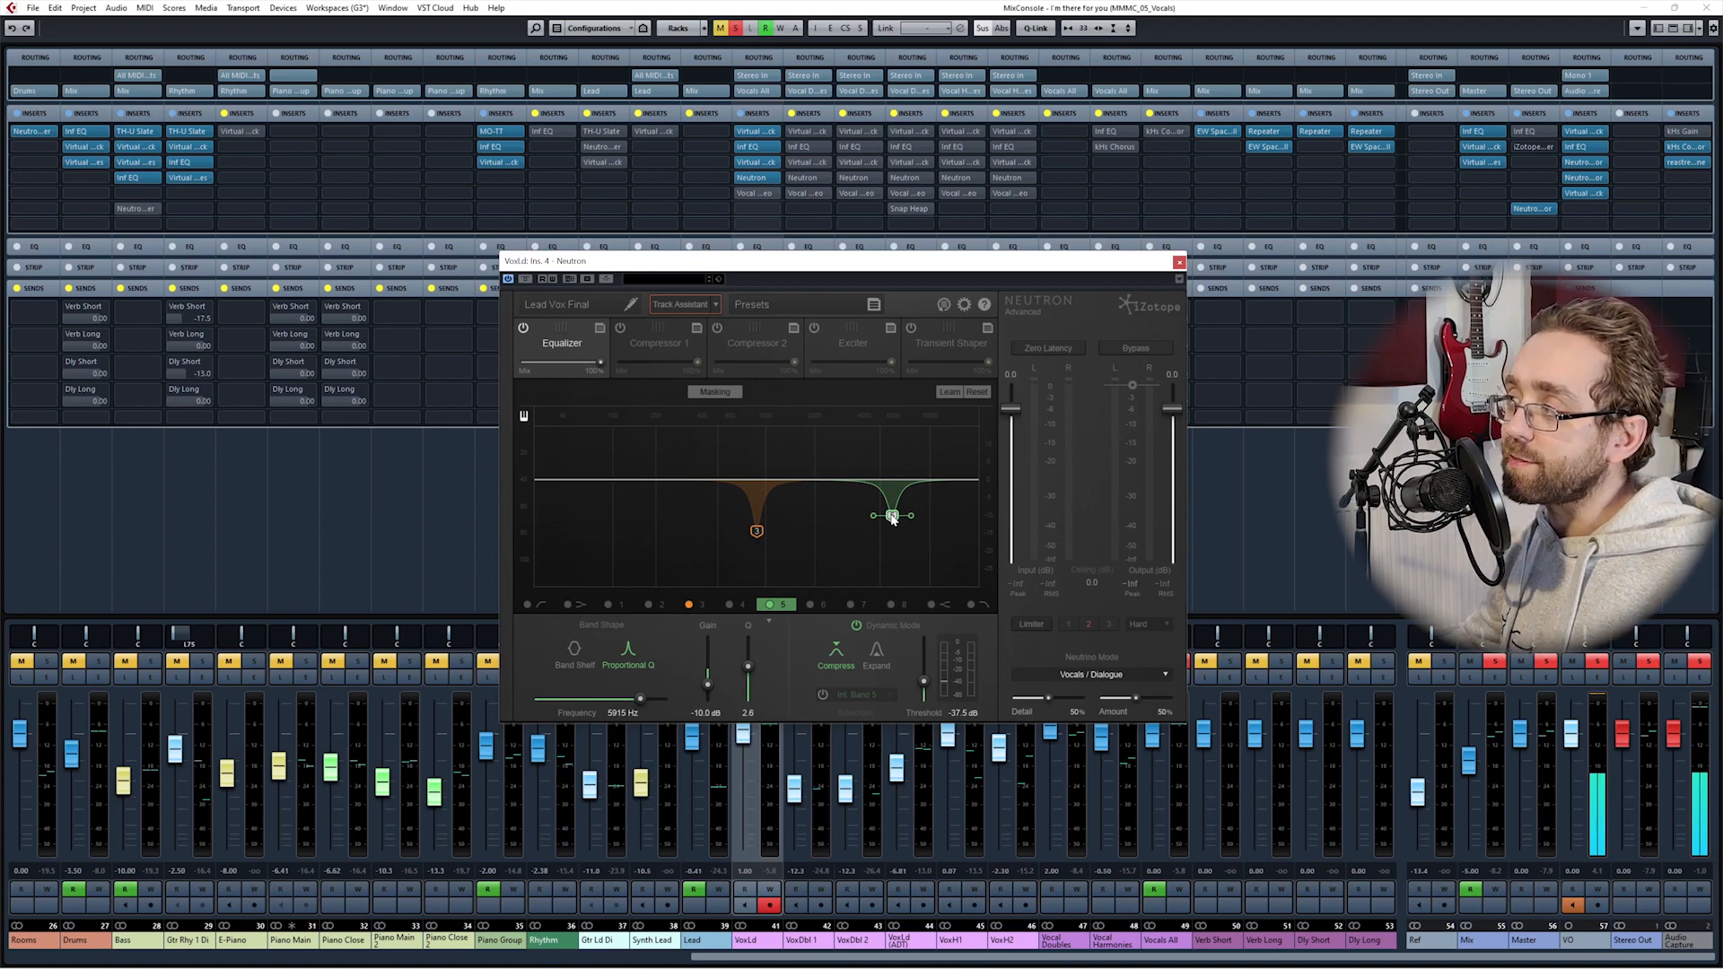
pyautogui.keyDown('alt'); pyautogui.click(893, 517); pyautogui.keyUp('alt')
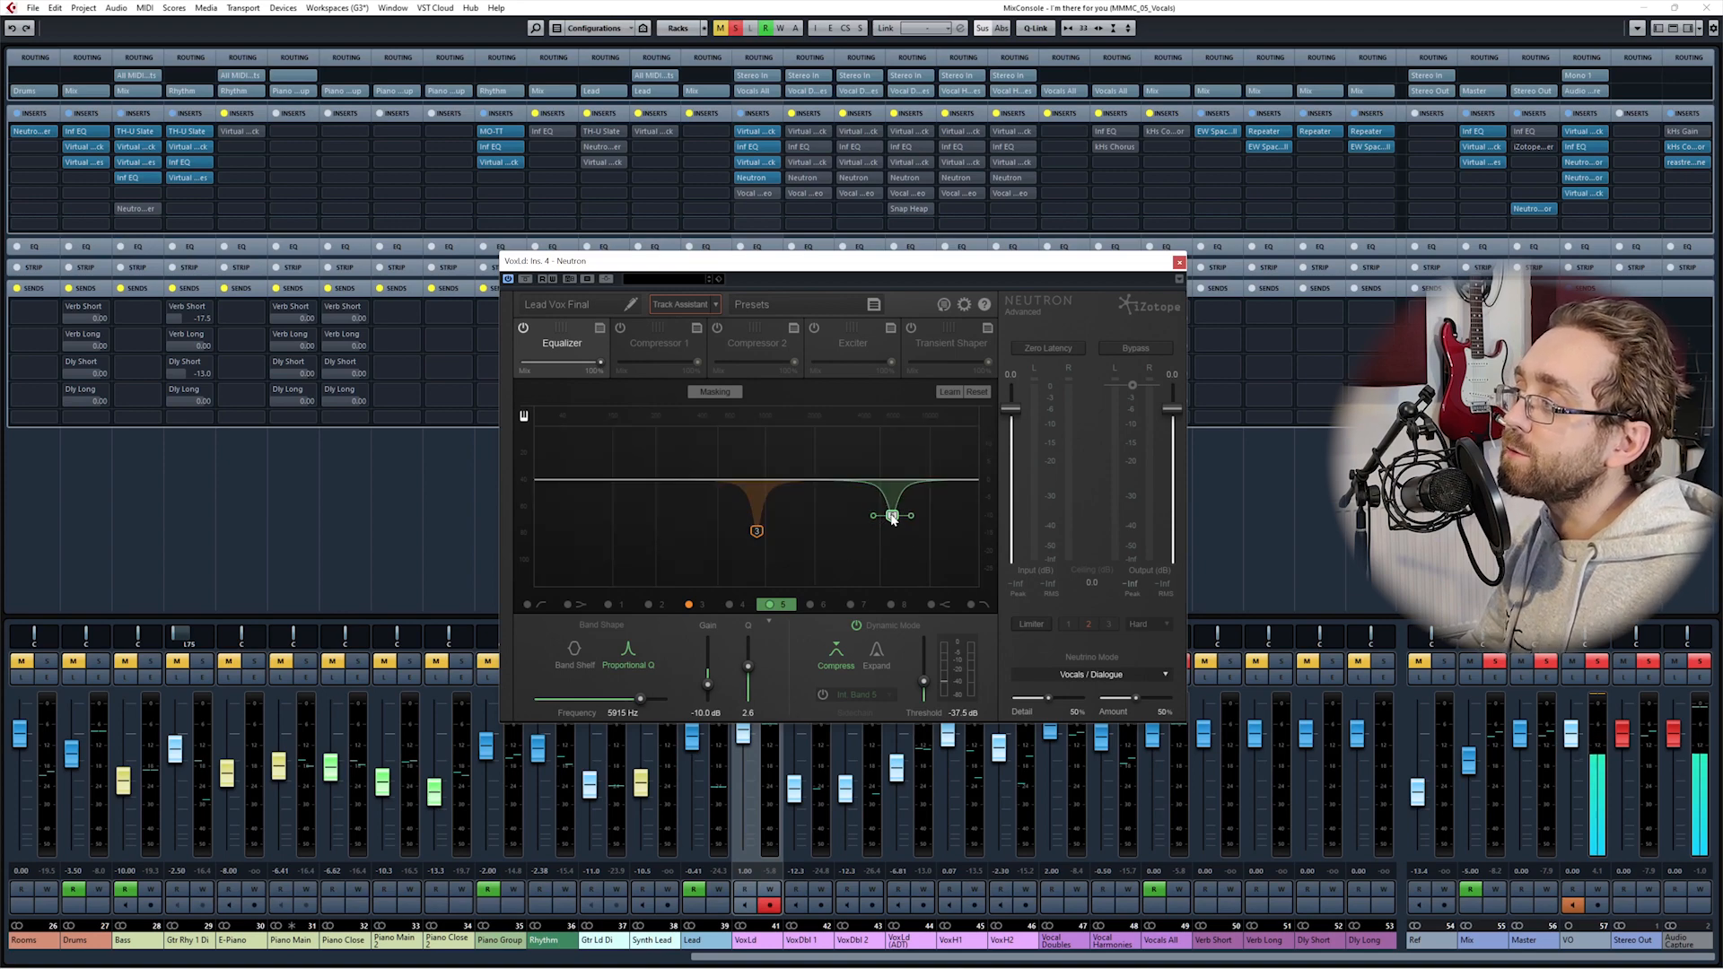
pyautogui.click(759, 531)
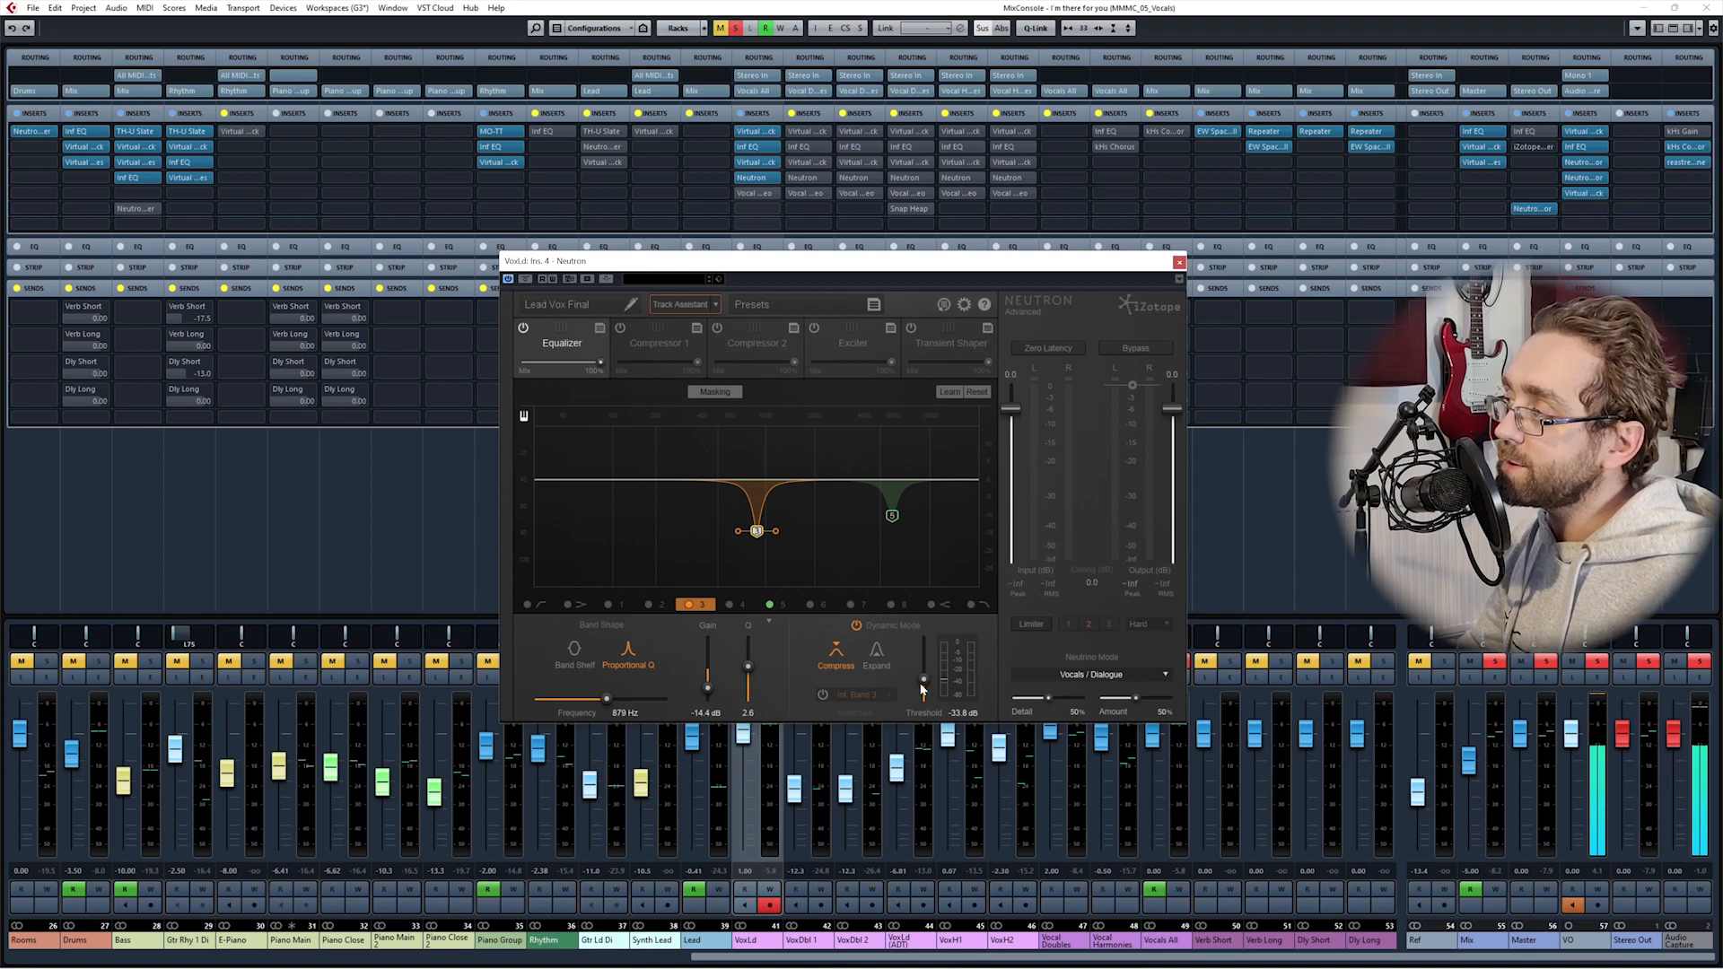
pyautogui.click(891, 515)
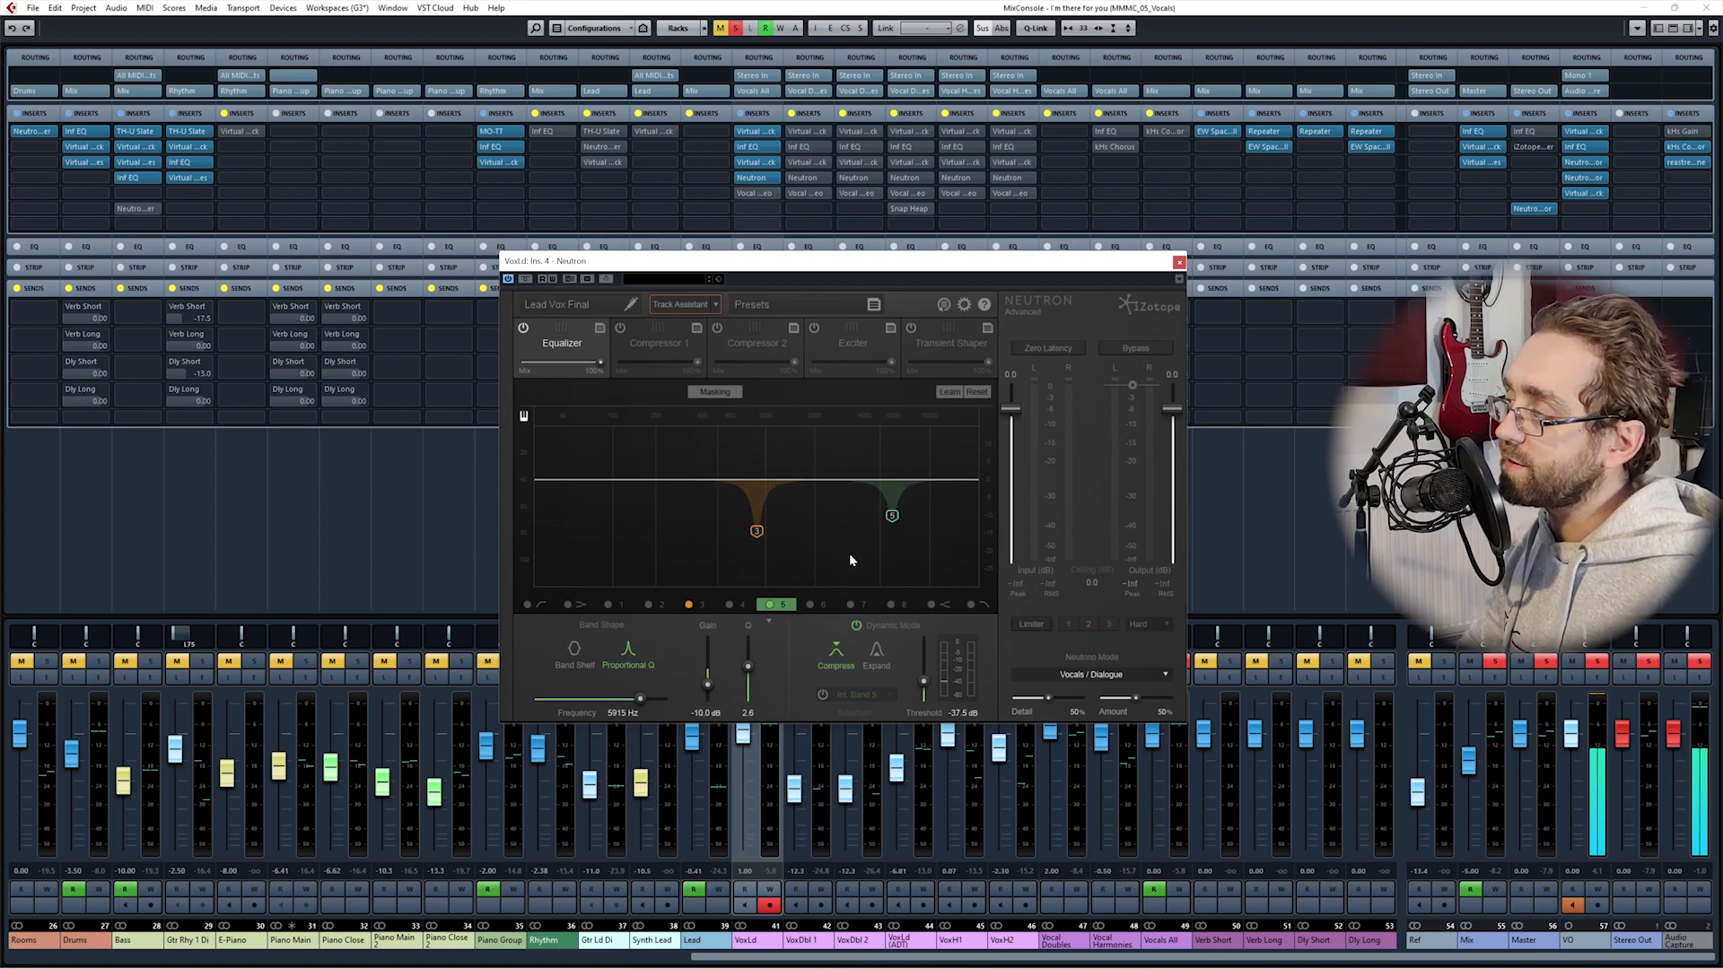
# Step: Play the lead vocal and audition Neutron's 879 Hz and 5915 Hz bands one after the other
pyautogui.press('space')
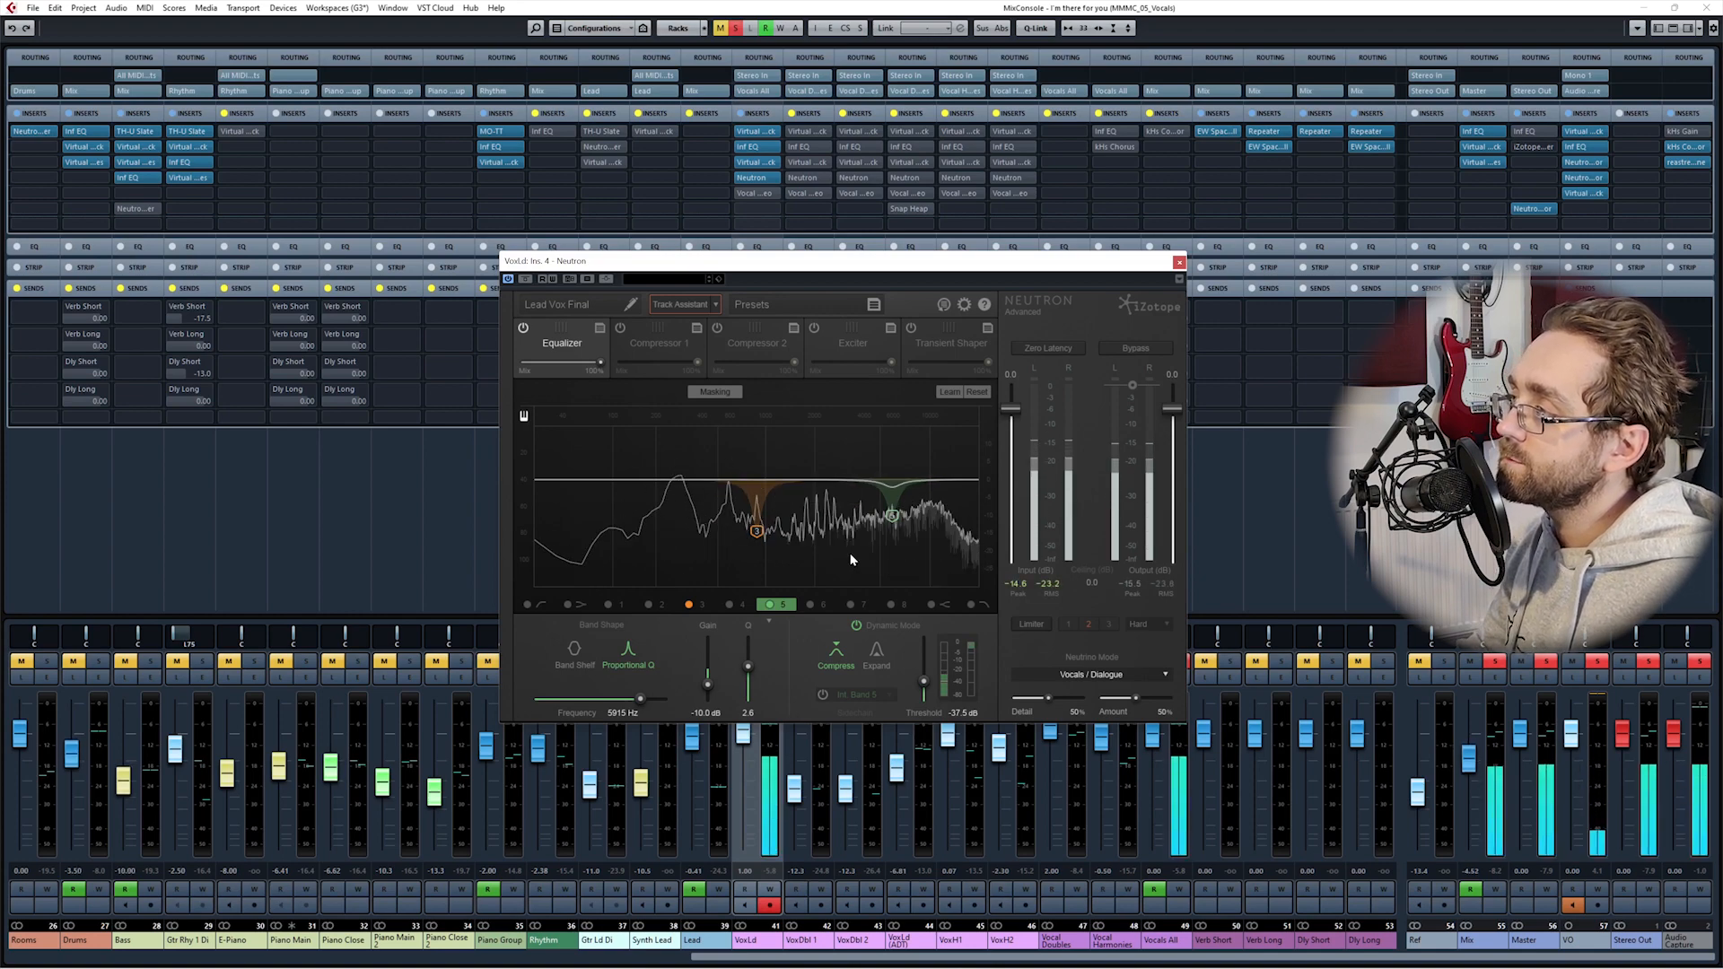
pyautogui.click(756, 533)
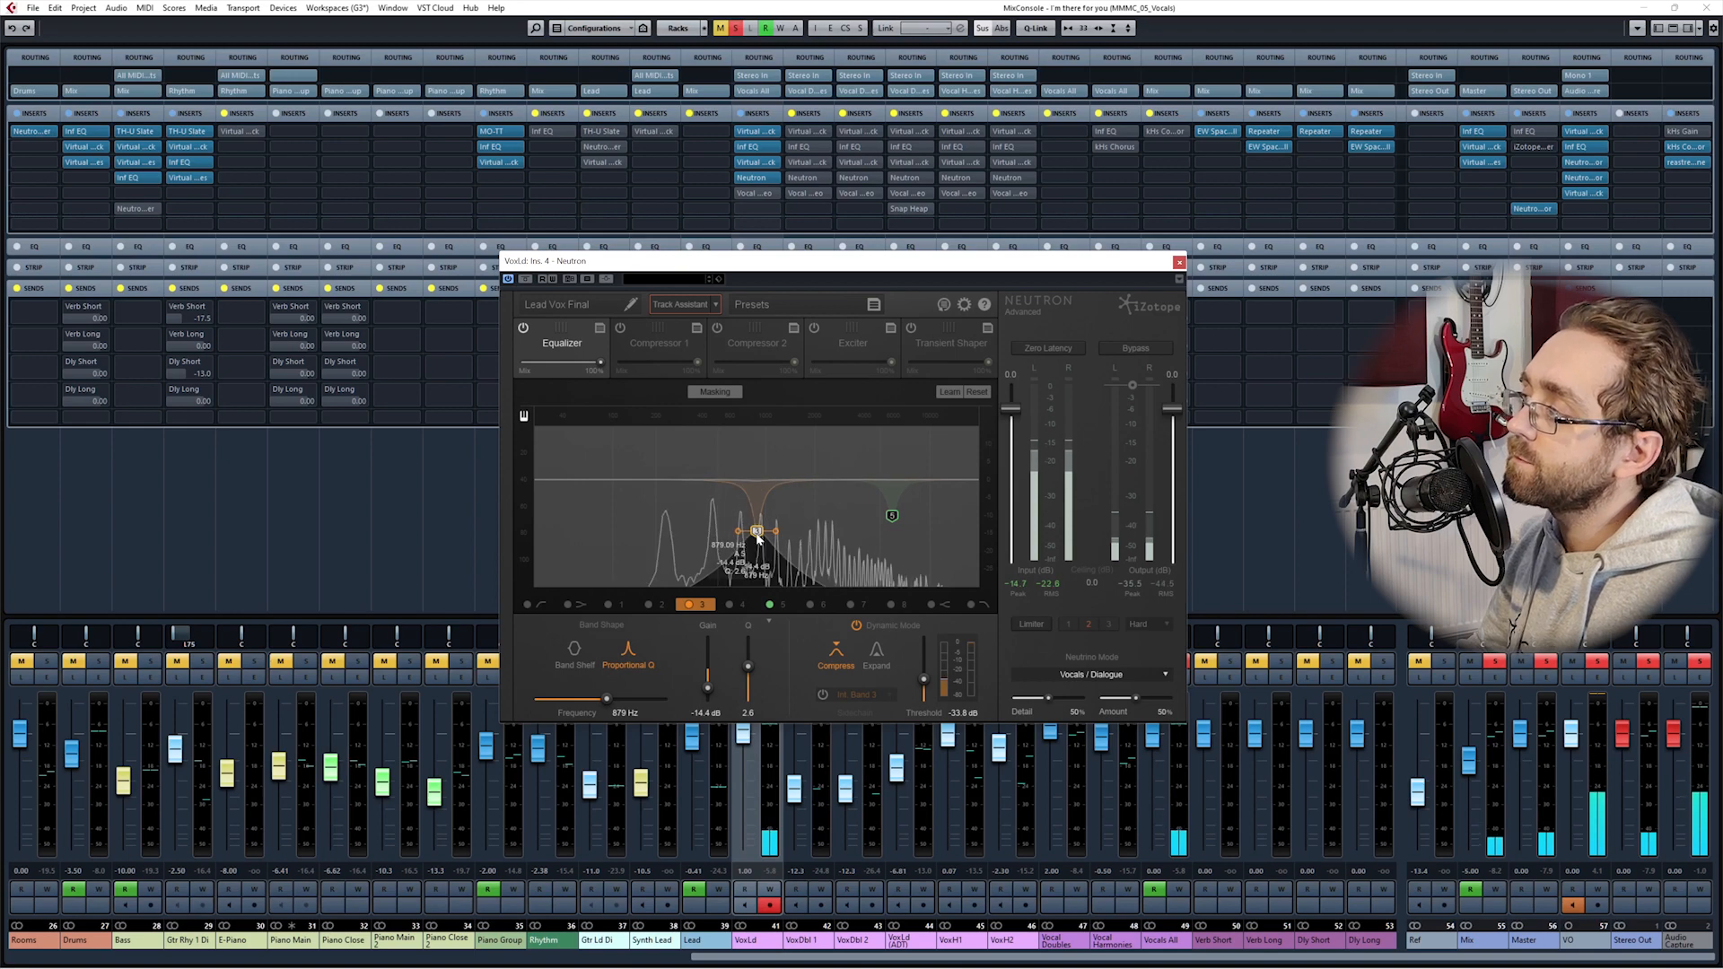
pyautogui.click(893, 517)
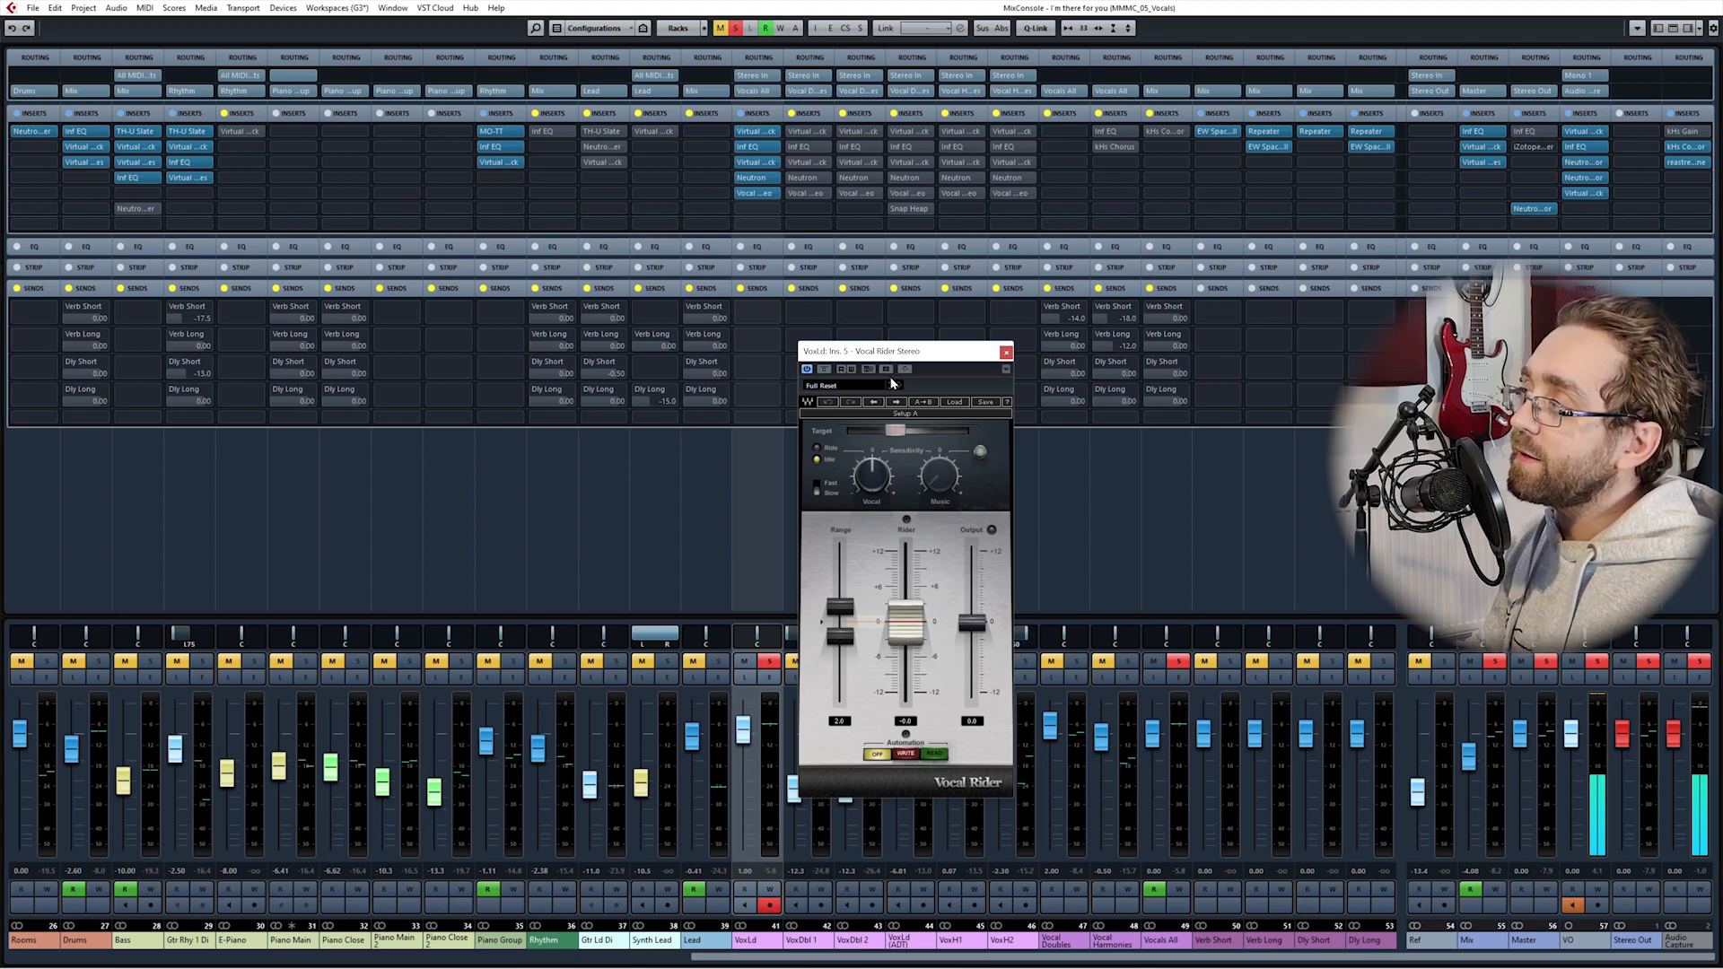
# Step: Examine VoxLd's waveform and volume curve across the whole song in the project window, and return to the MixConsole
pyautogui.press('F3')
pyautogui.moveTo(900, 355); pyautogui.dragTo(1063, 360)
pyautogui.click(869, 403)
pyautogui.scroll(-7, 827, 407)
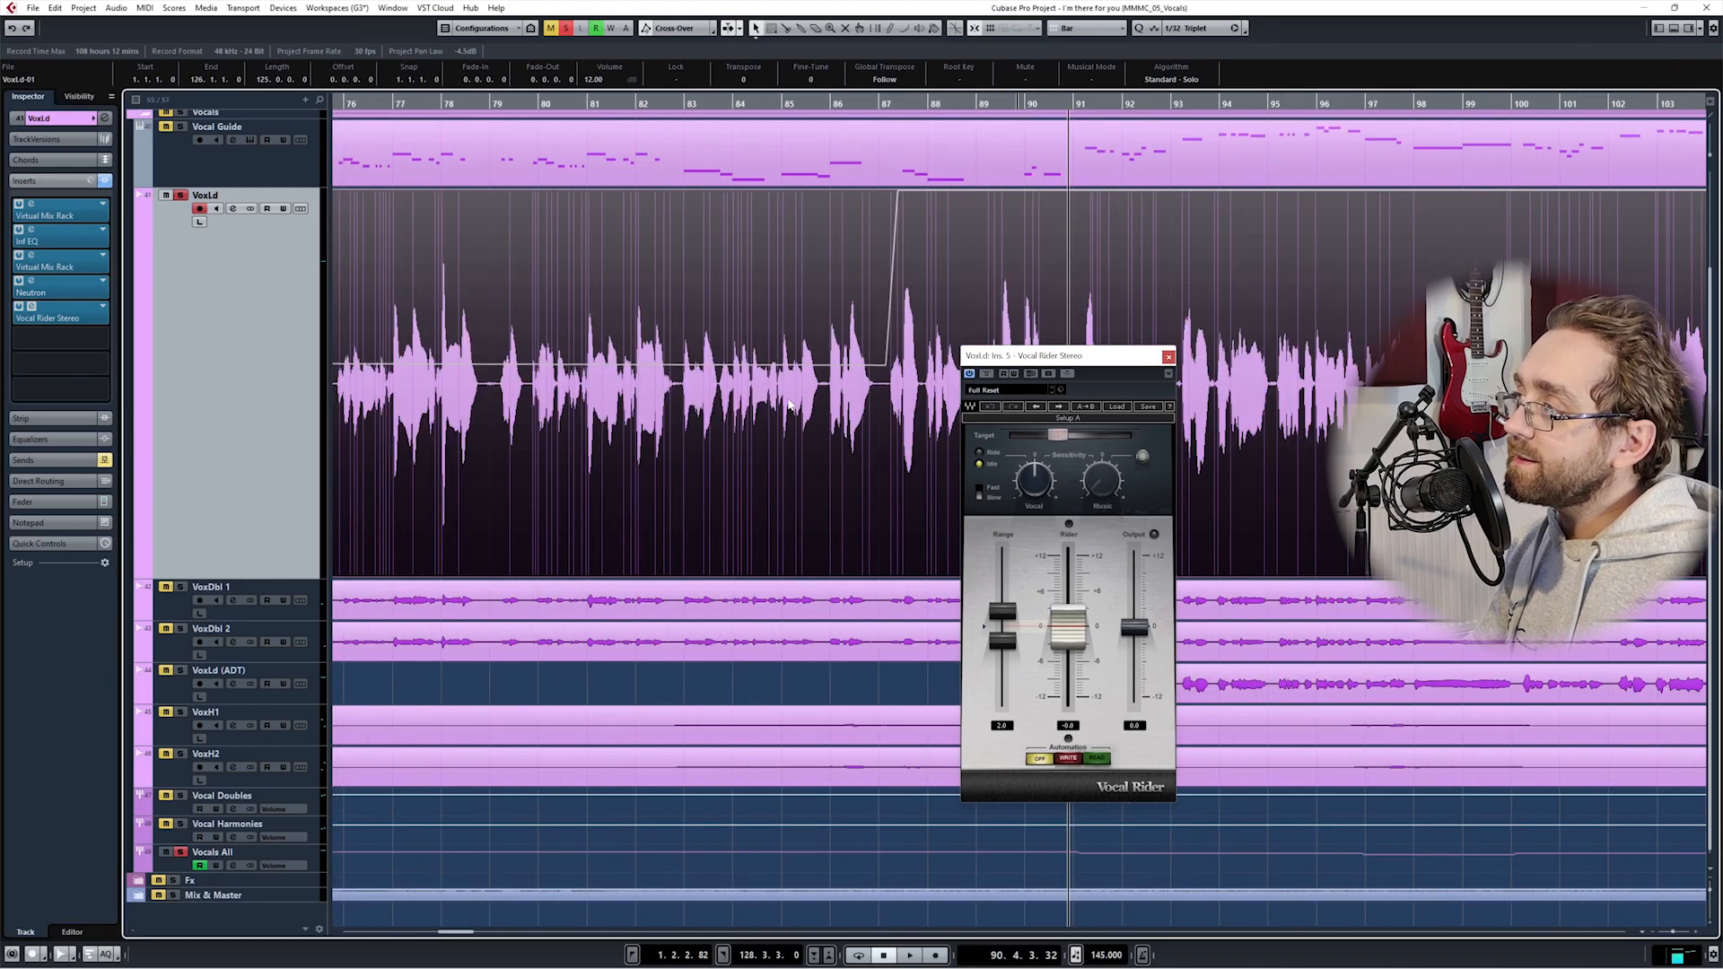
pyautogui.moveTo(661, 411); pyautogui.dragTo(1233, 439)
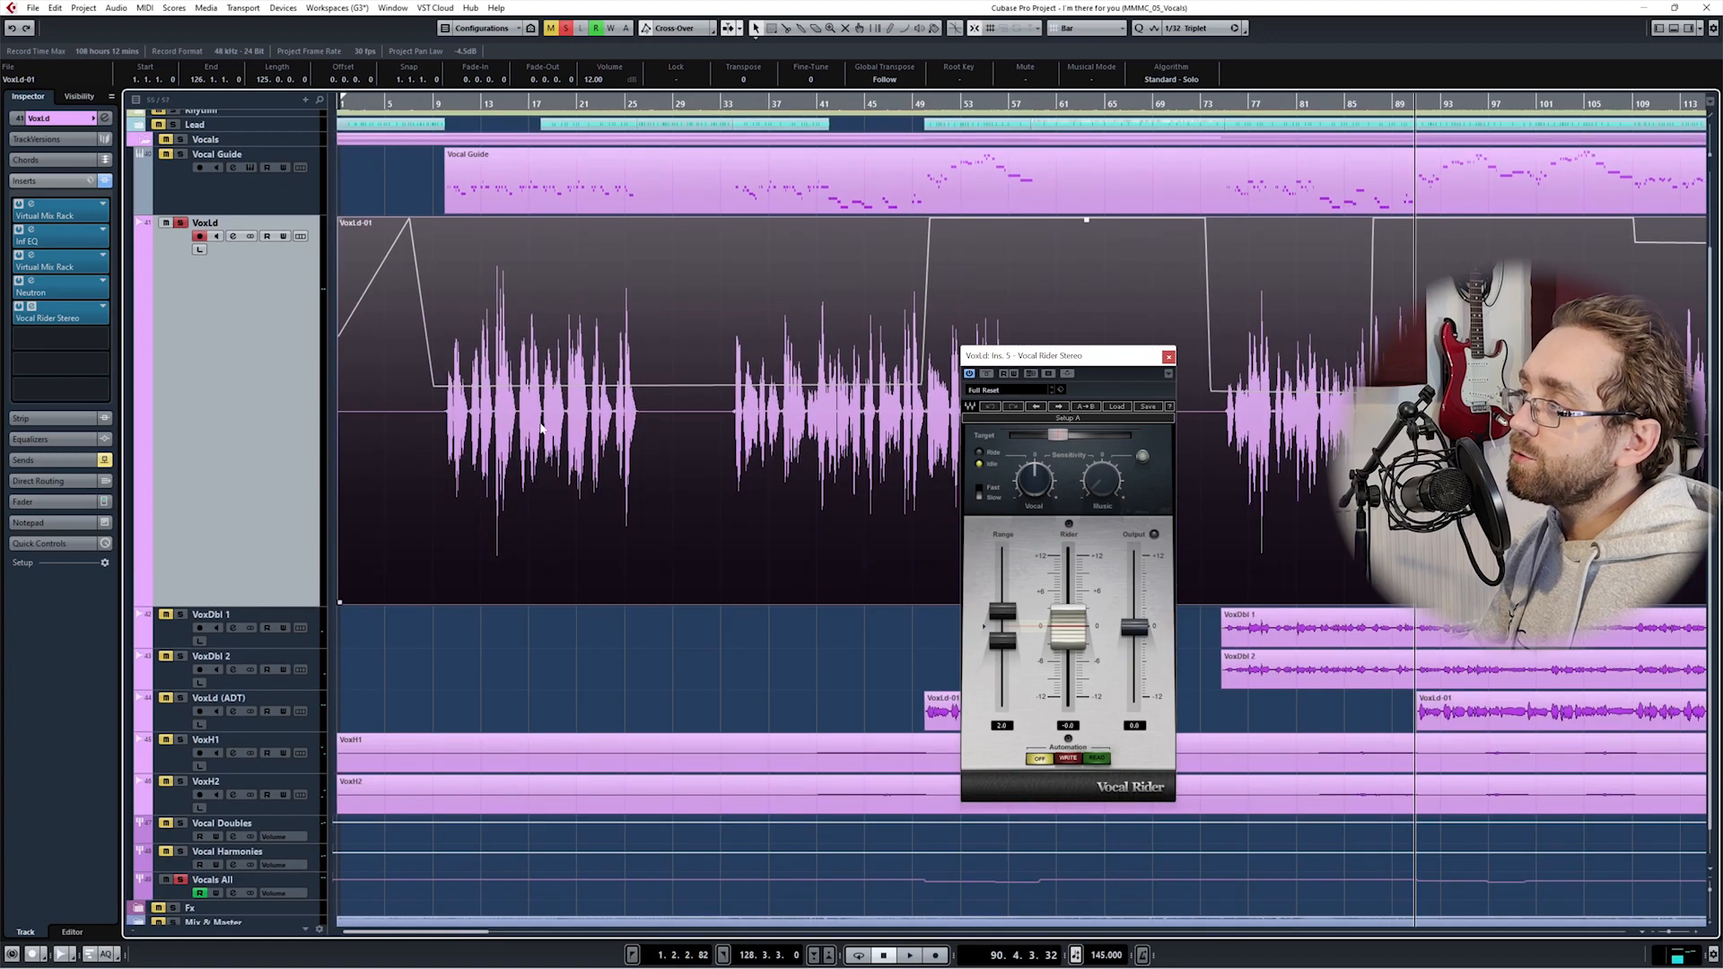
pyautogui.moveTo(1444, 414); pyautogui.dragTo(989, 393)
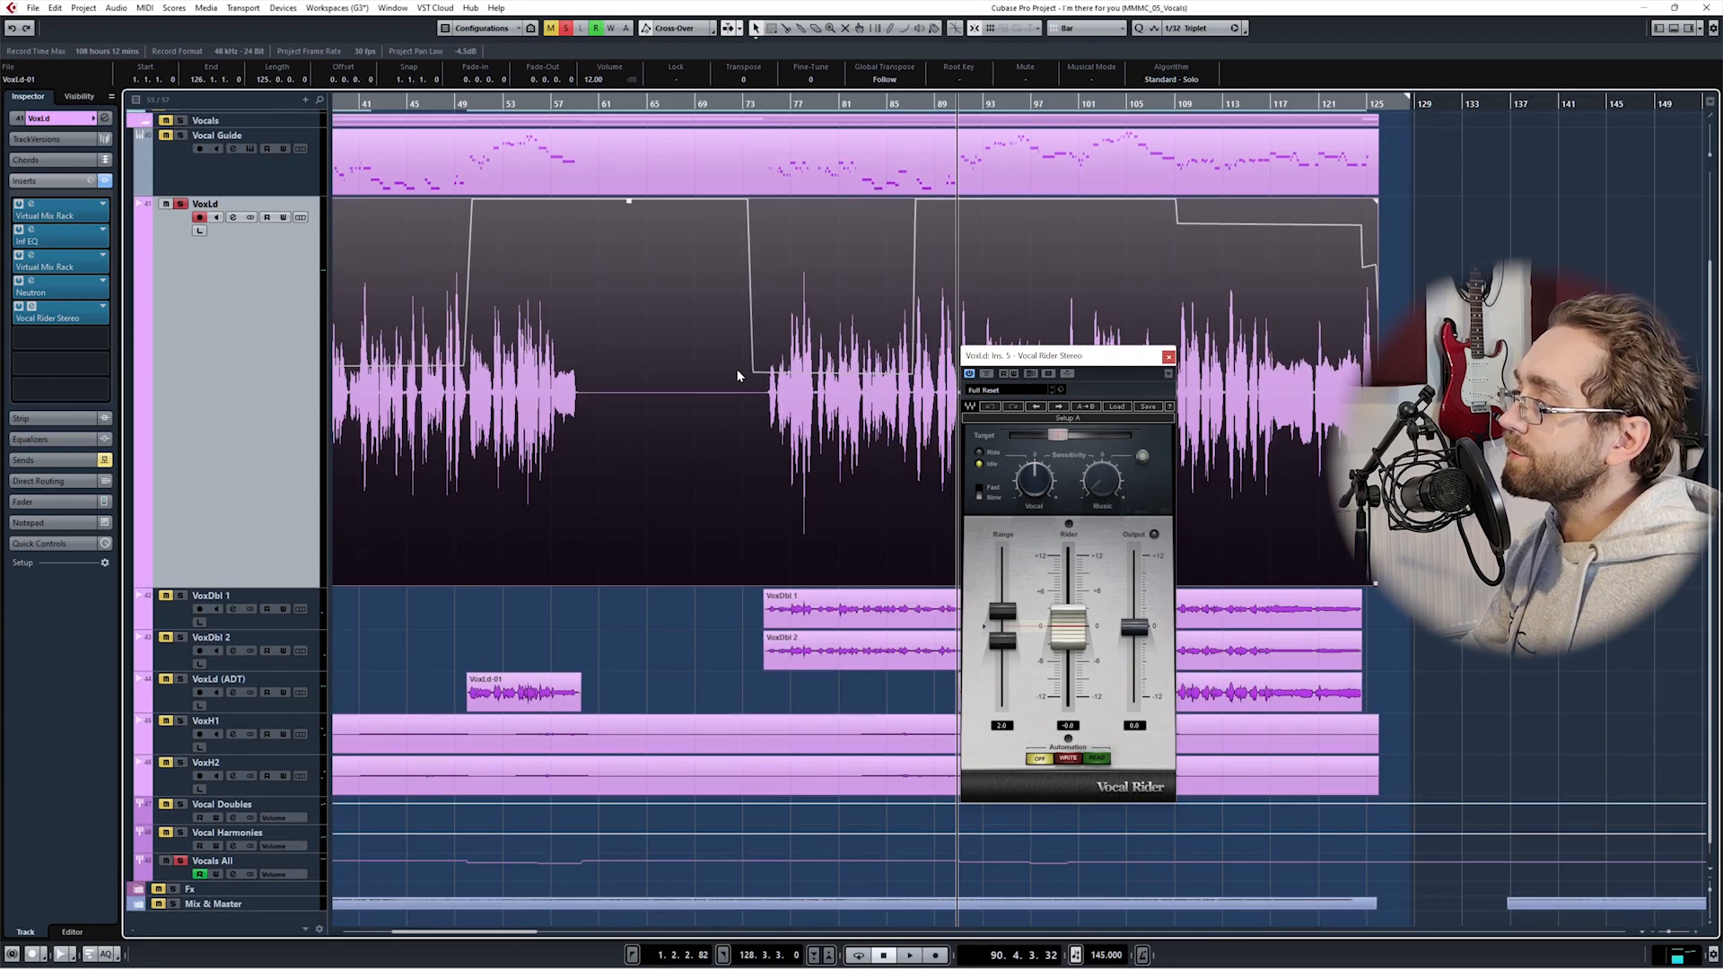
pyautogui.moveTo(738, 377); pyautogui.dragTo(674, 386)
pyautogui.press('F3')
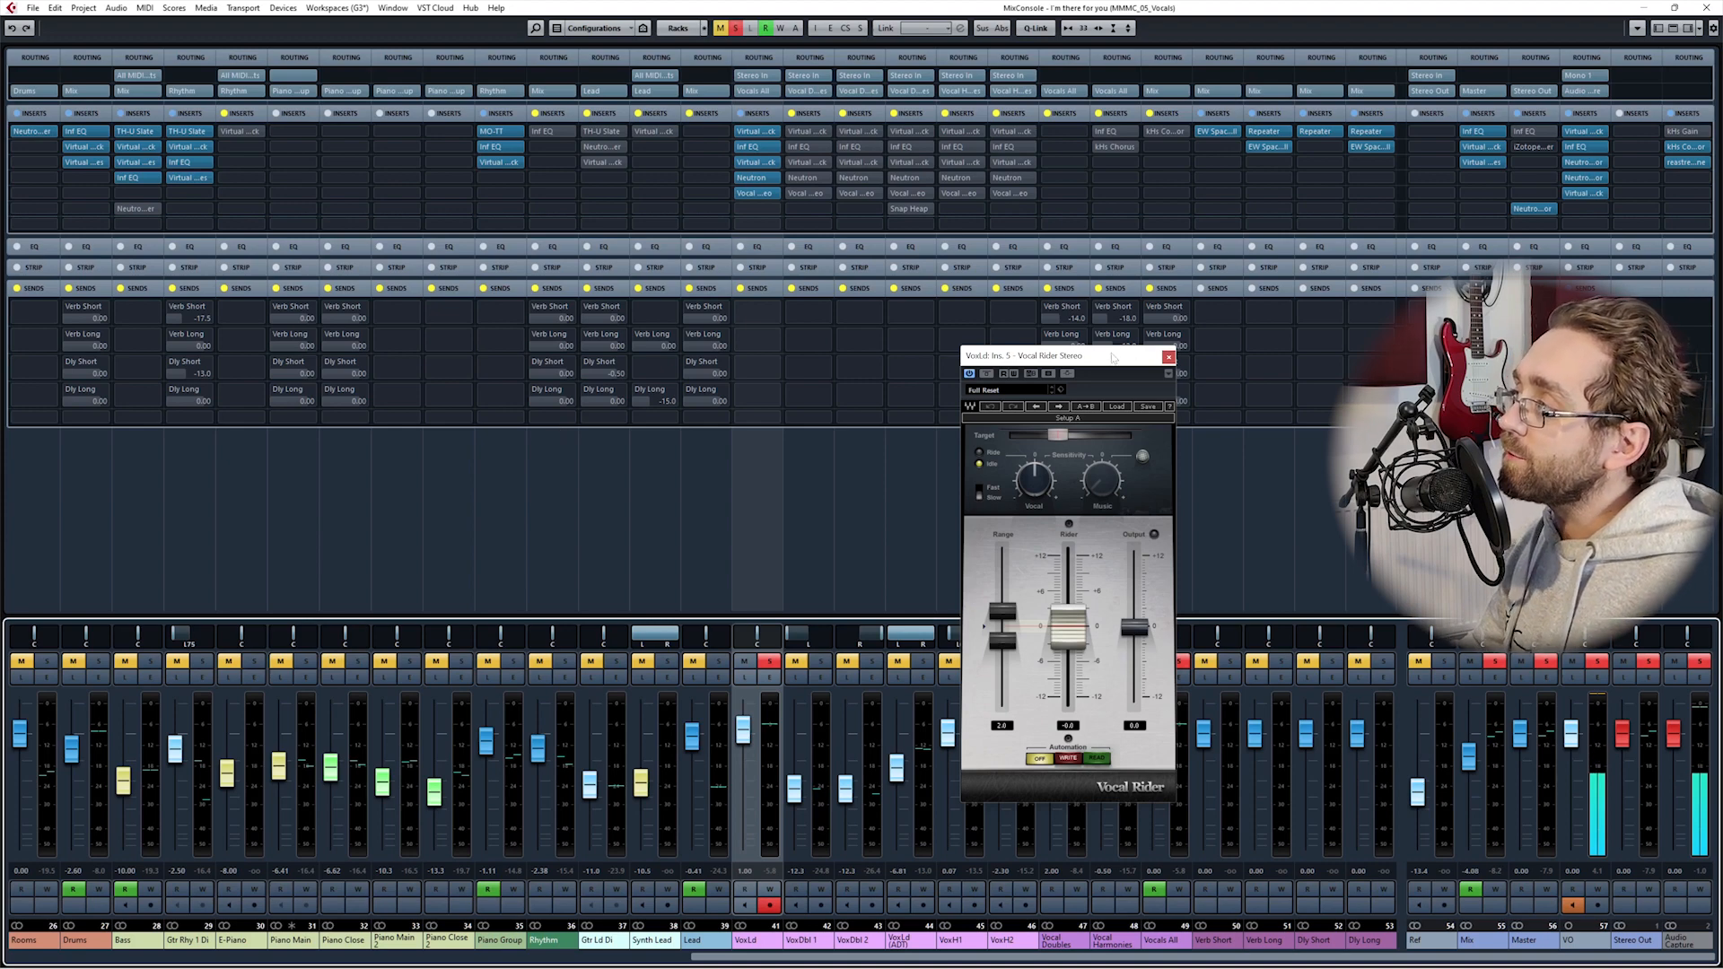
# Step: Play the lead vocal to watch Vocal Rider's range and fader movement on VoxLd, and close the plugin
pyautogui.moveTo(1112, 358); pyautogui.dragTo(1006, 347)
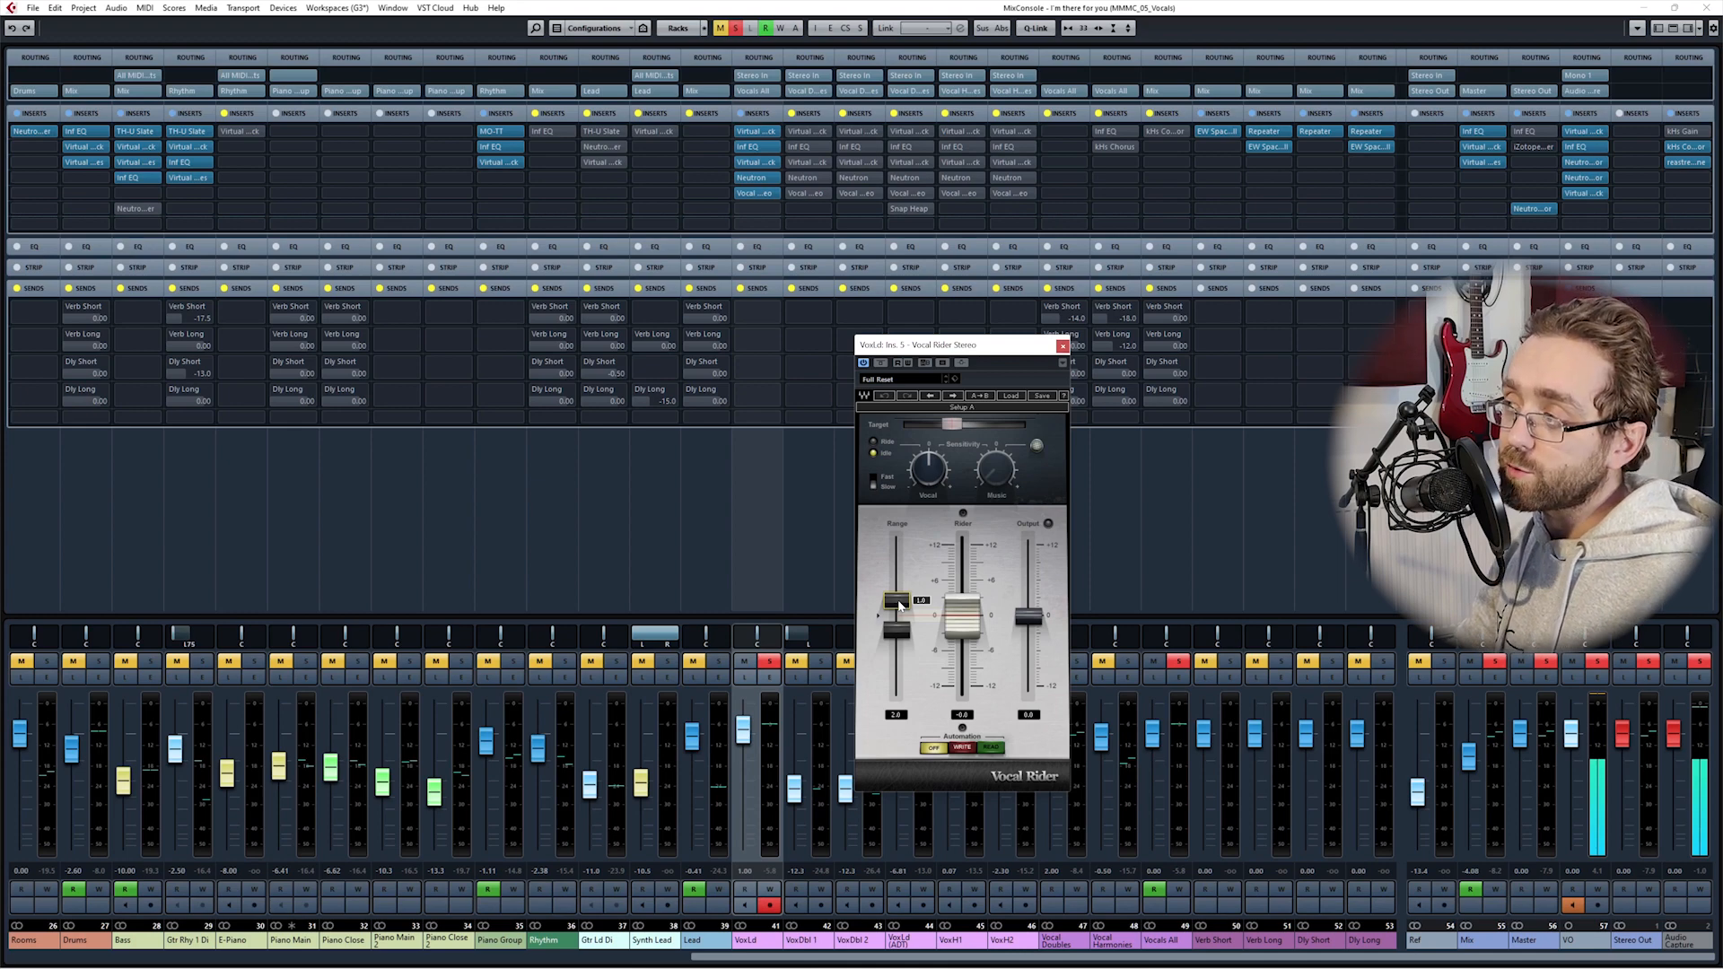
pyautogui.press('space')
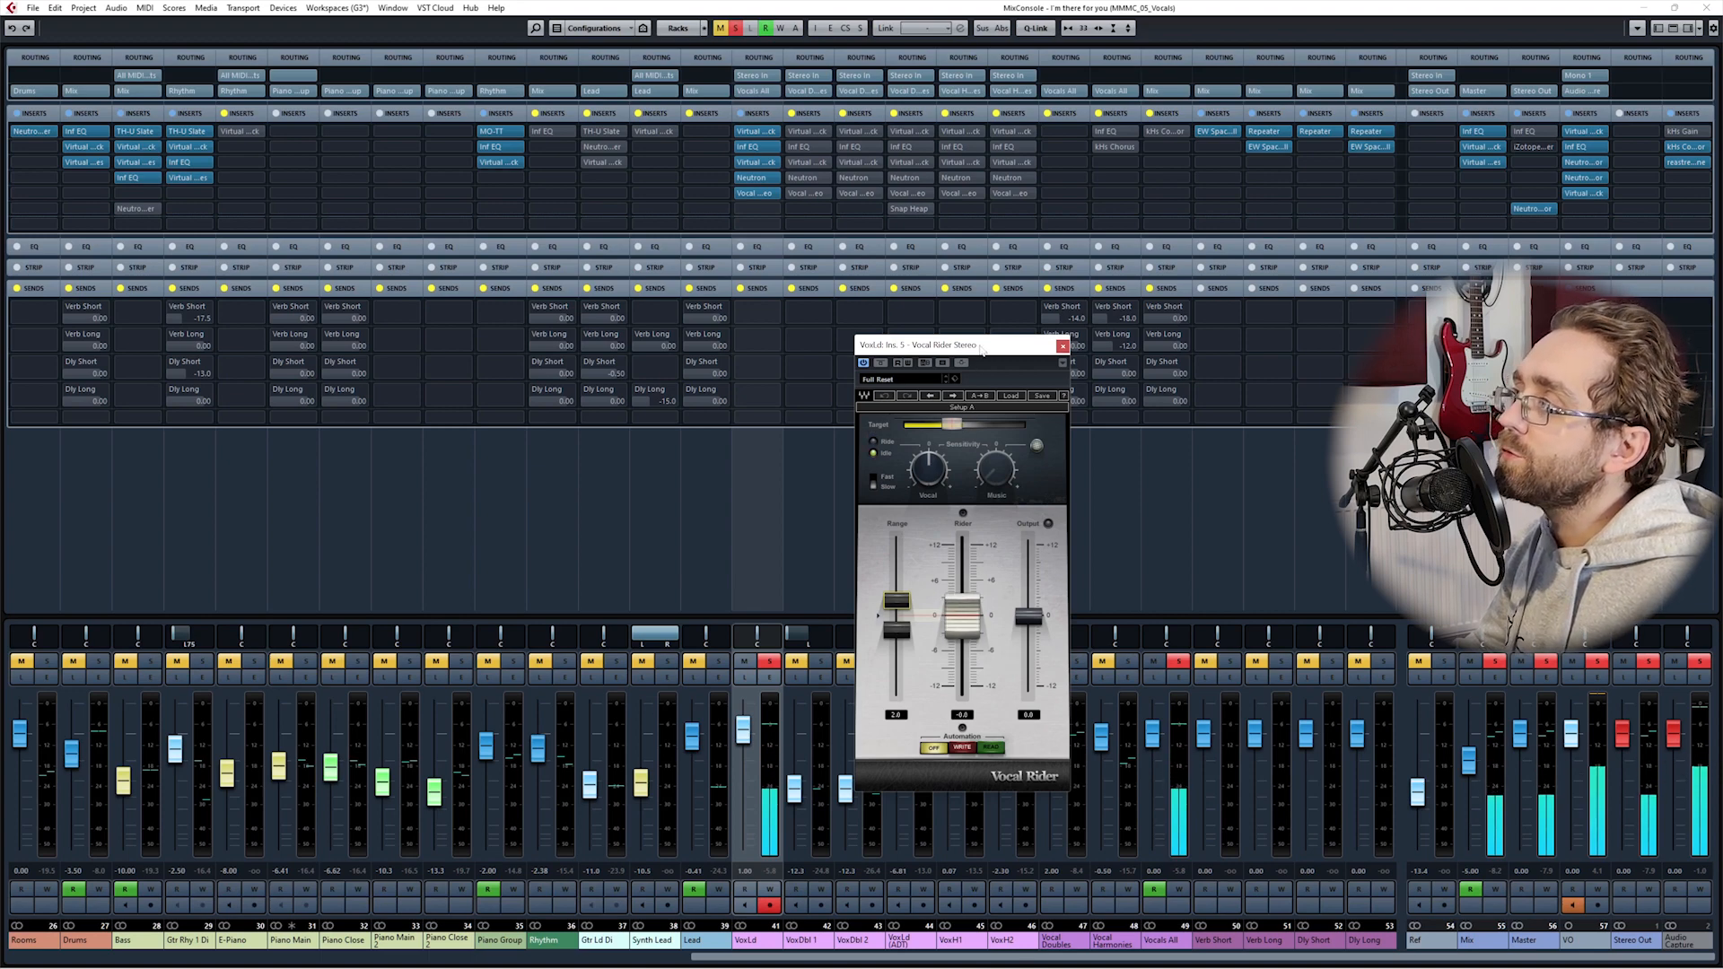
pyautogui.moveTo(1029, 348); pyautogui.dragTo(897, 340)
pyautogui.click(930, 338)
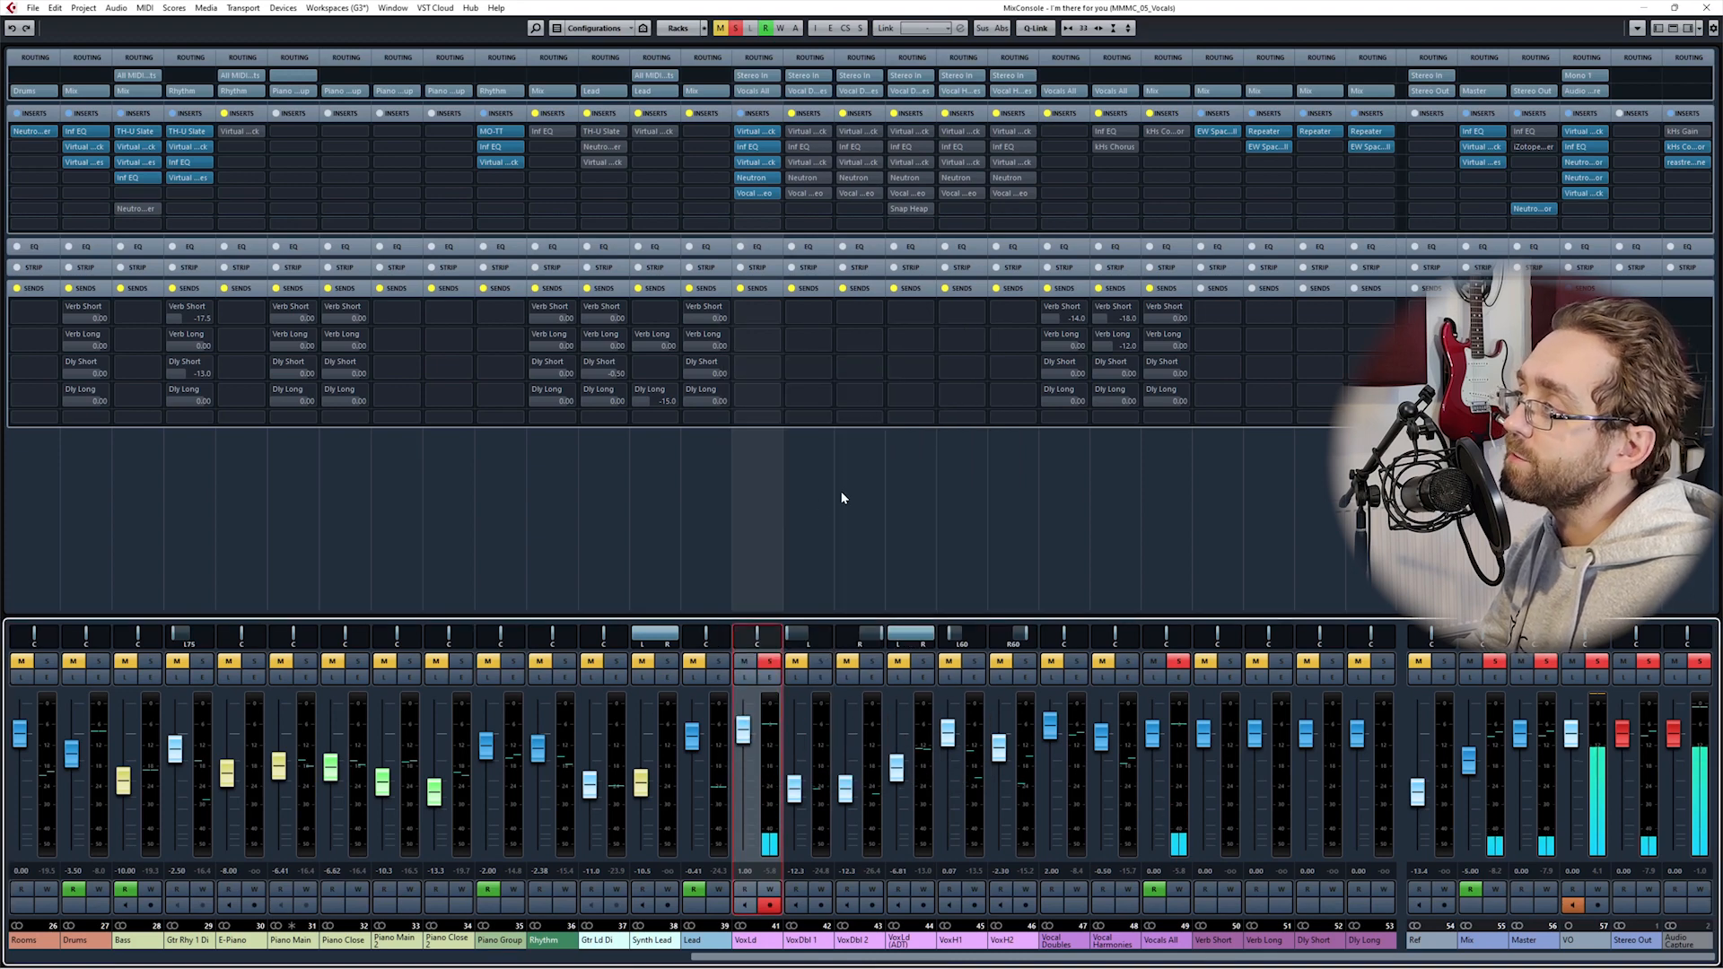
# Step: Activate Infinity EQ on Vocal Harmonies, check its low cut during playback, and close the plugin
pyautogui.click(1124, 573)
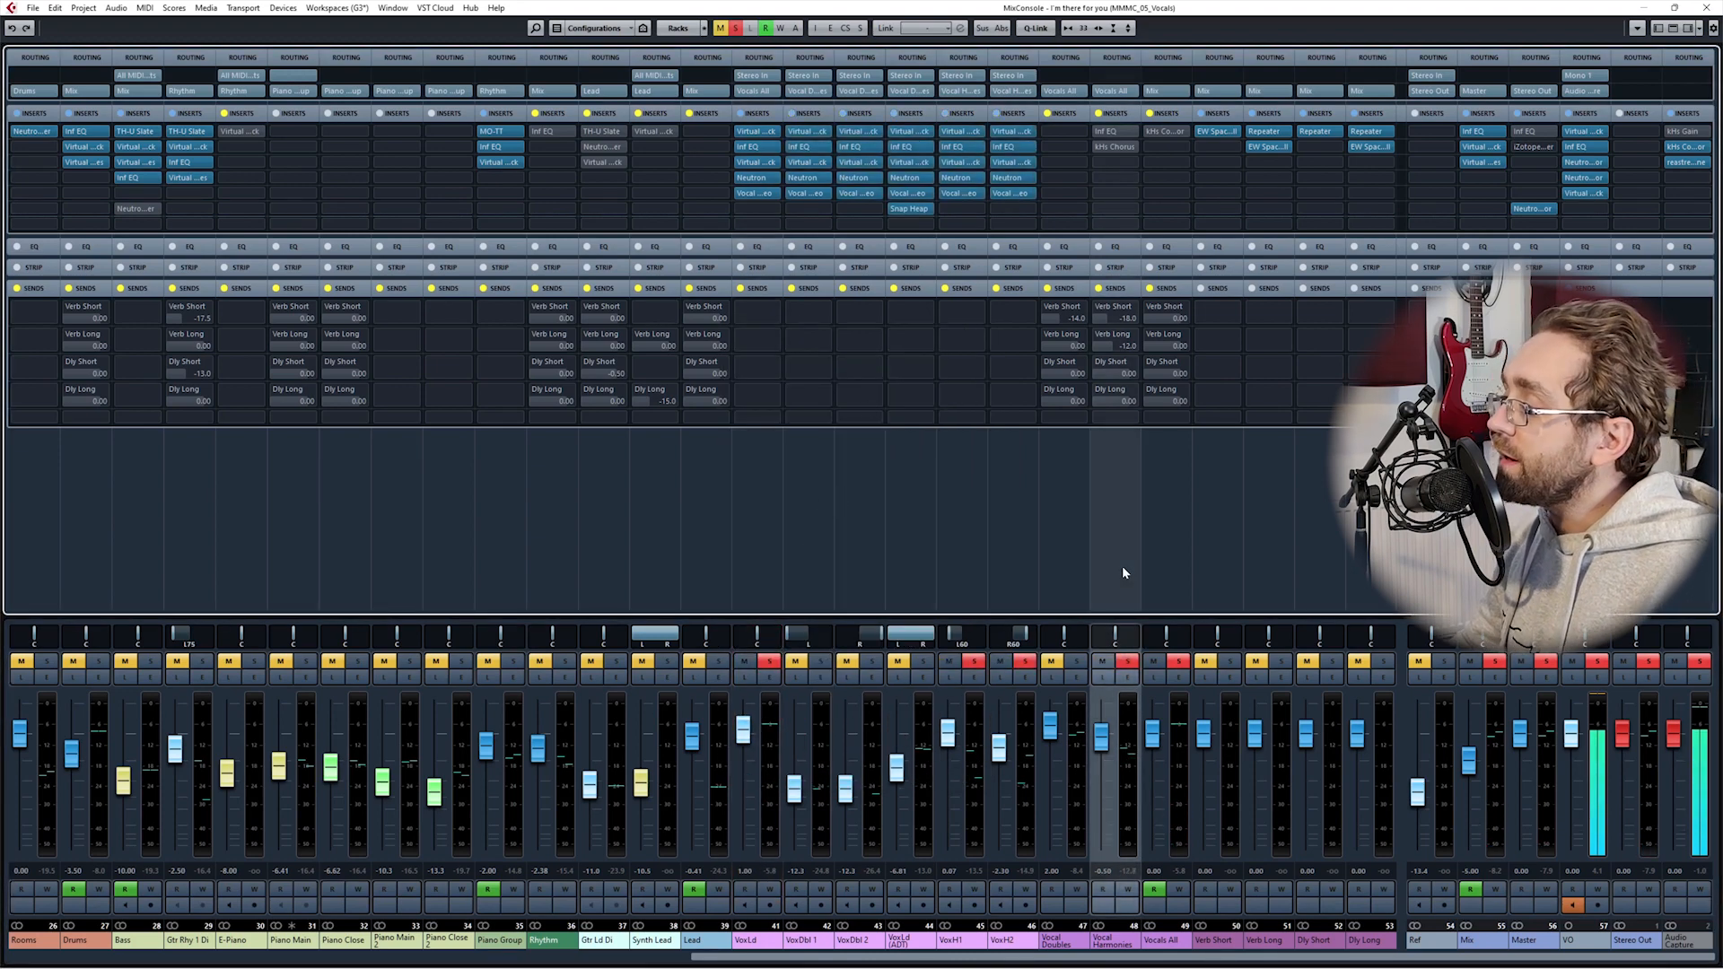
pyautogui.click(1124, 131)
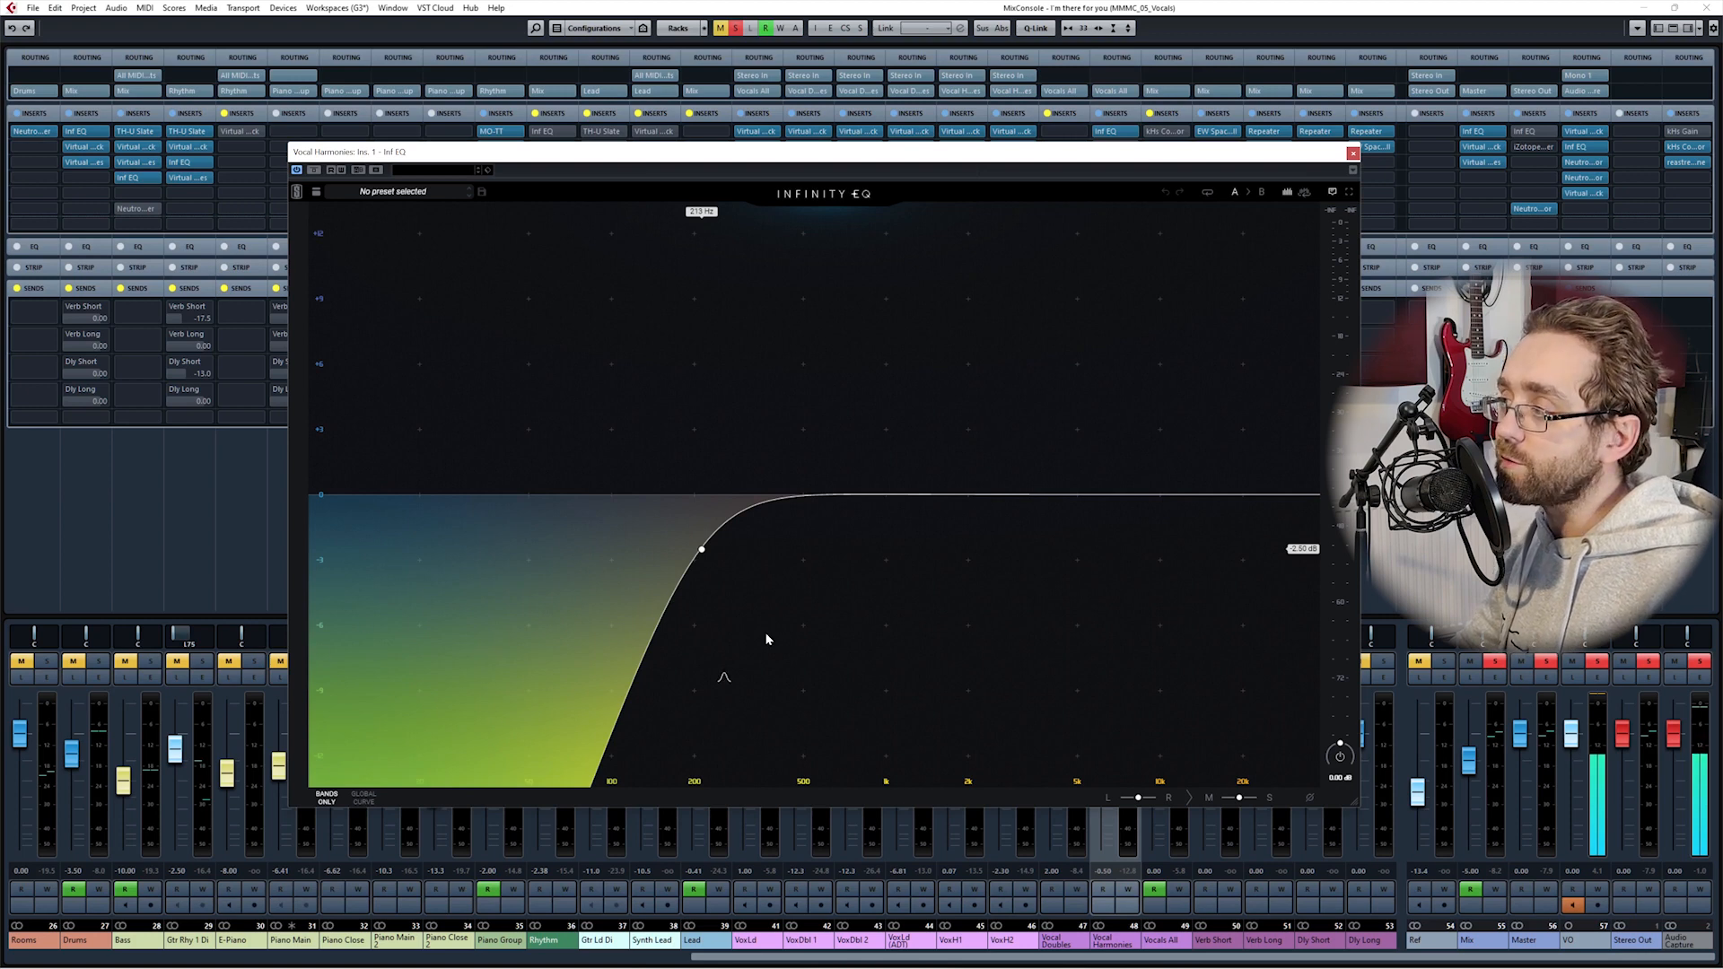
pyautogui.moveTo(702, 550)
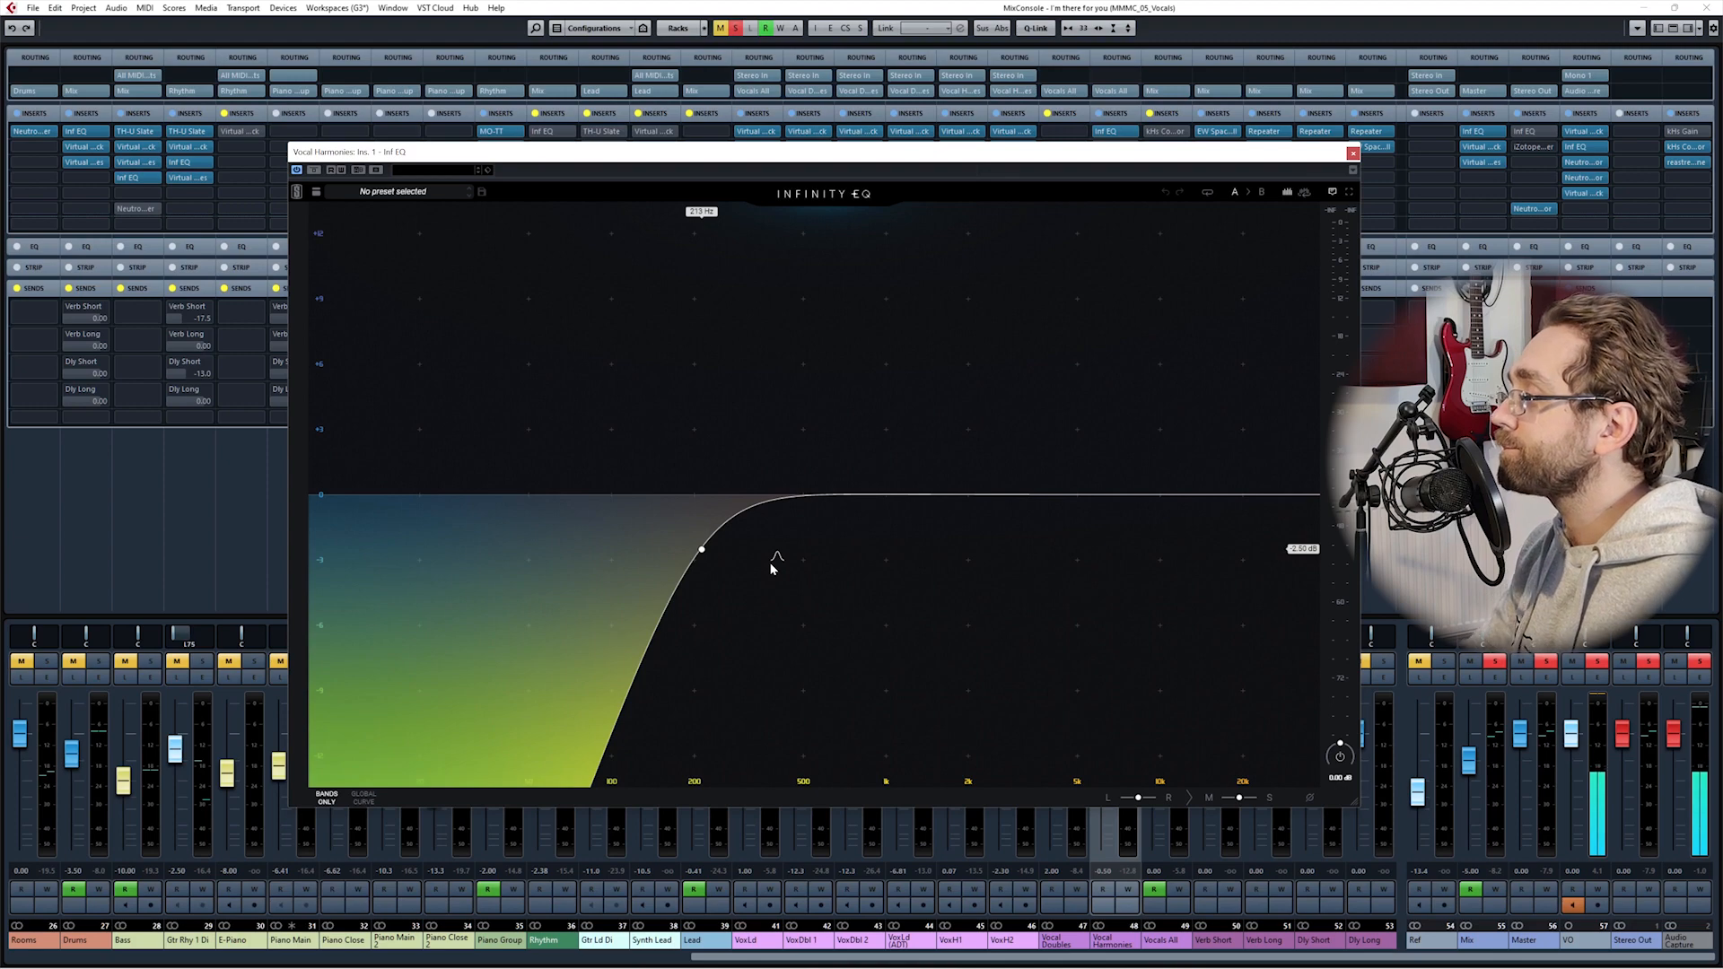
pyautogui.press('space')
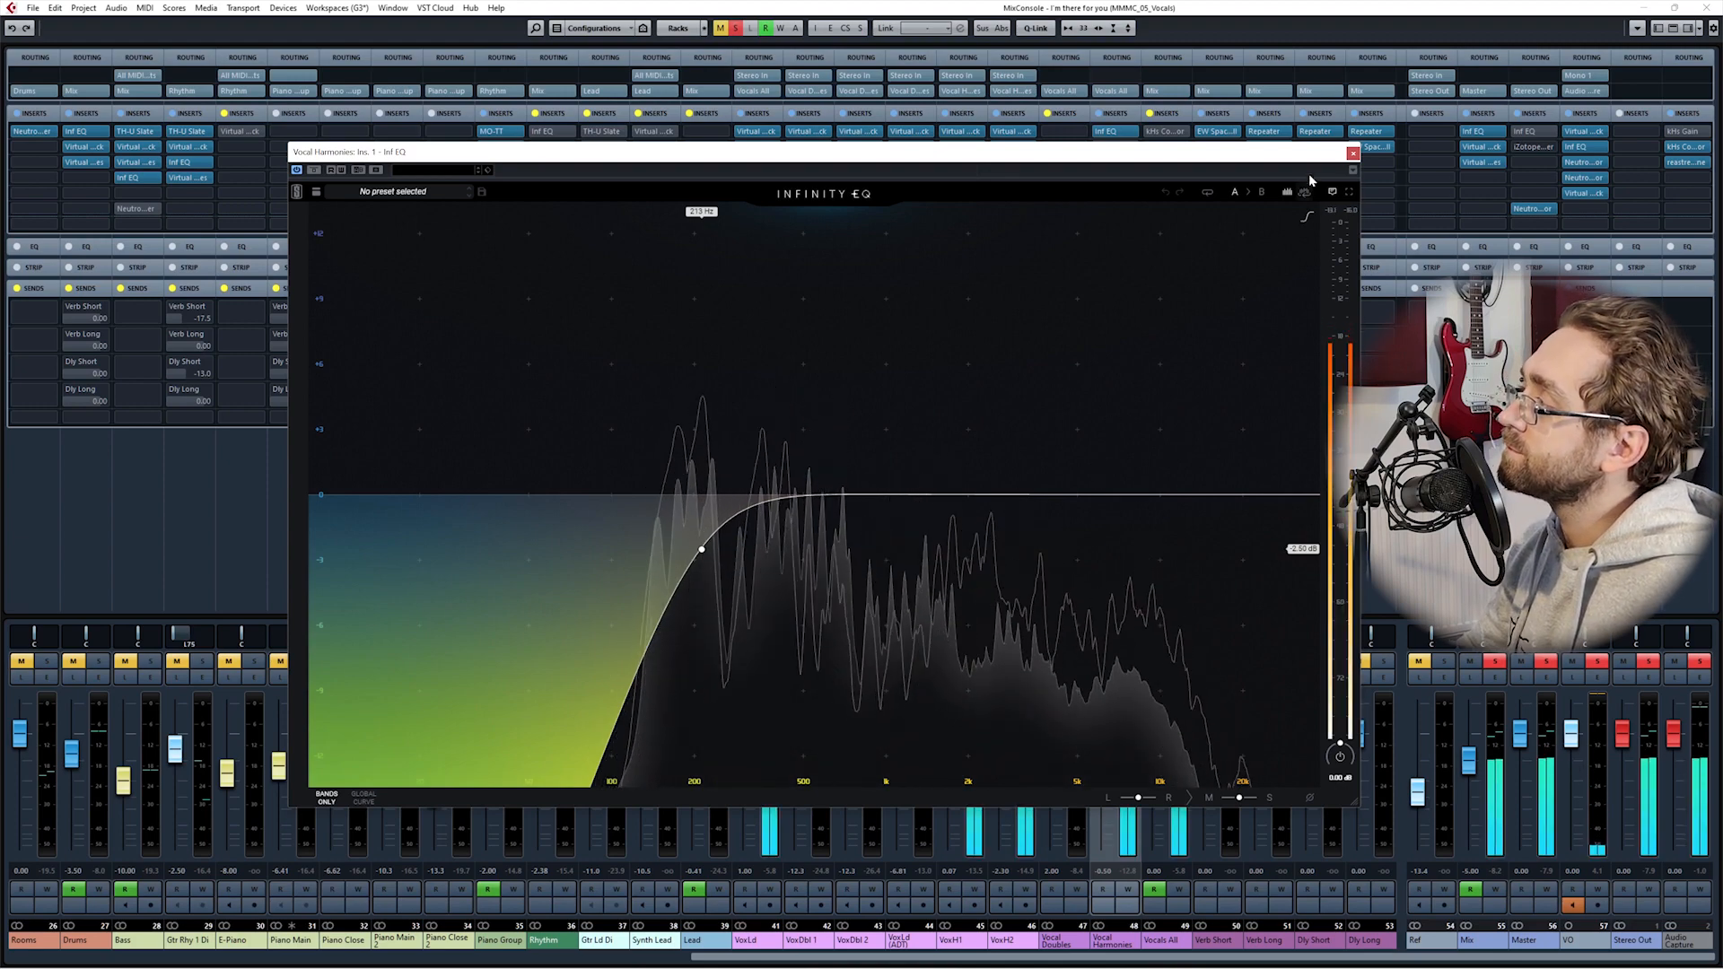
pyautogui.click(1352, 152)
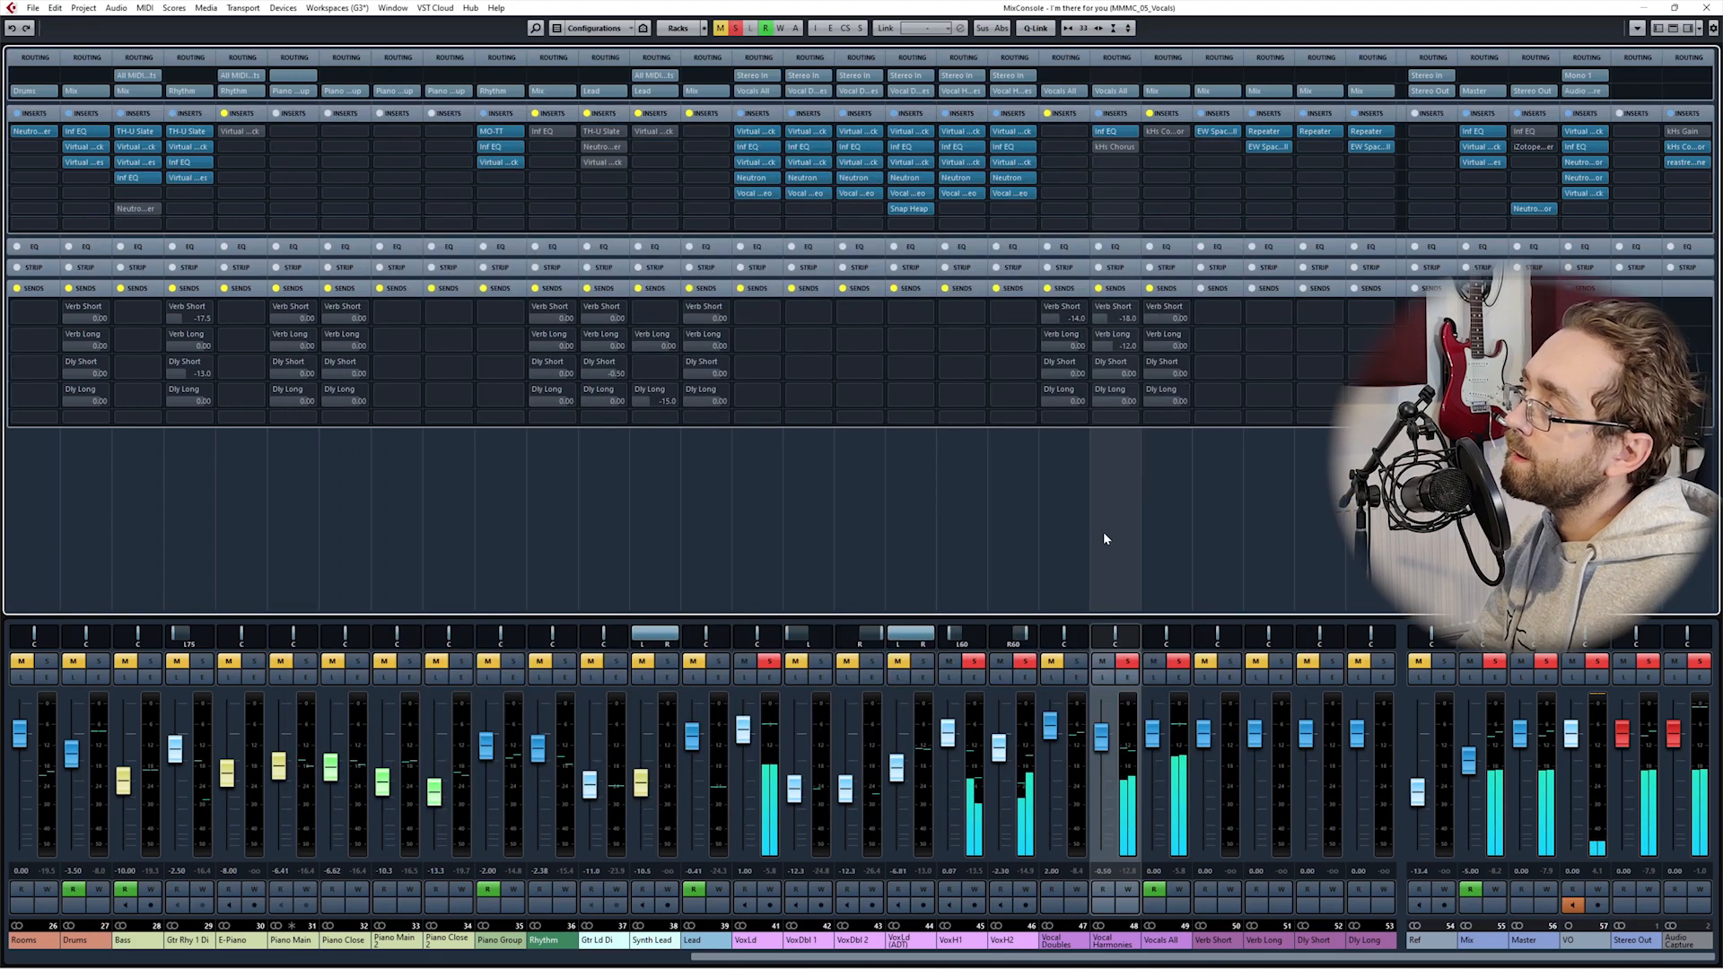
# Step: Compare kHs Chorus on and off on Vocal Harmonies during playback, leaving it switched on
pyautogui.click(1114, 146)
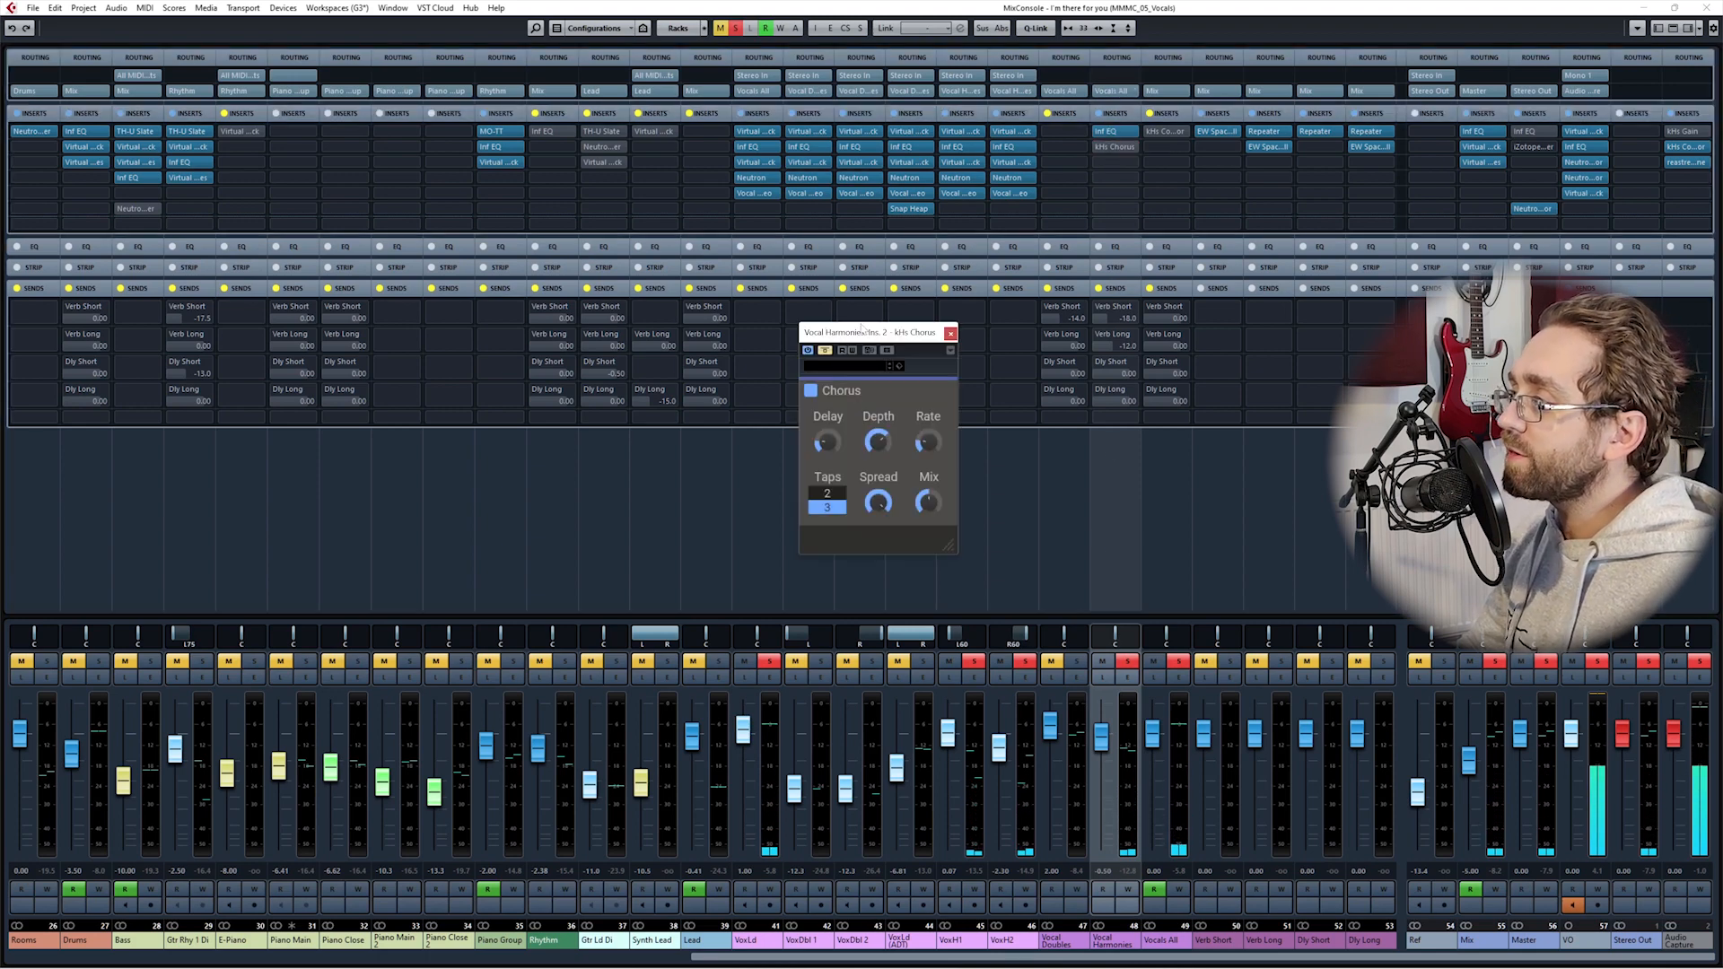
pyautogui.moveTo(861, 328); pyautogui.dragTo(881, 327)
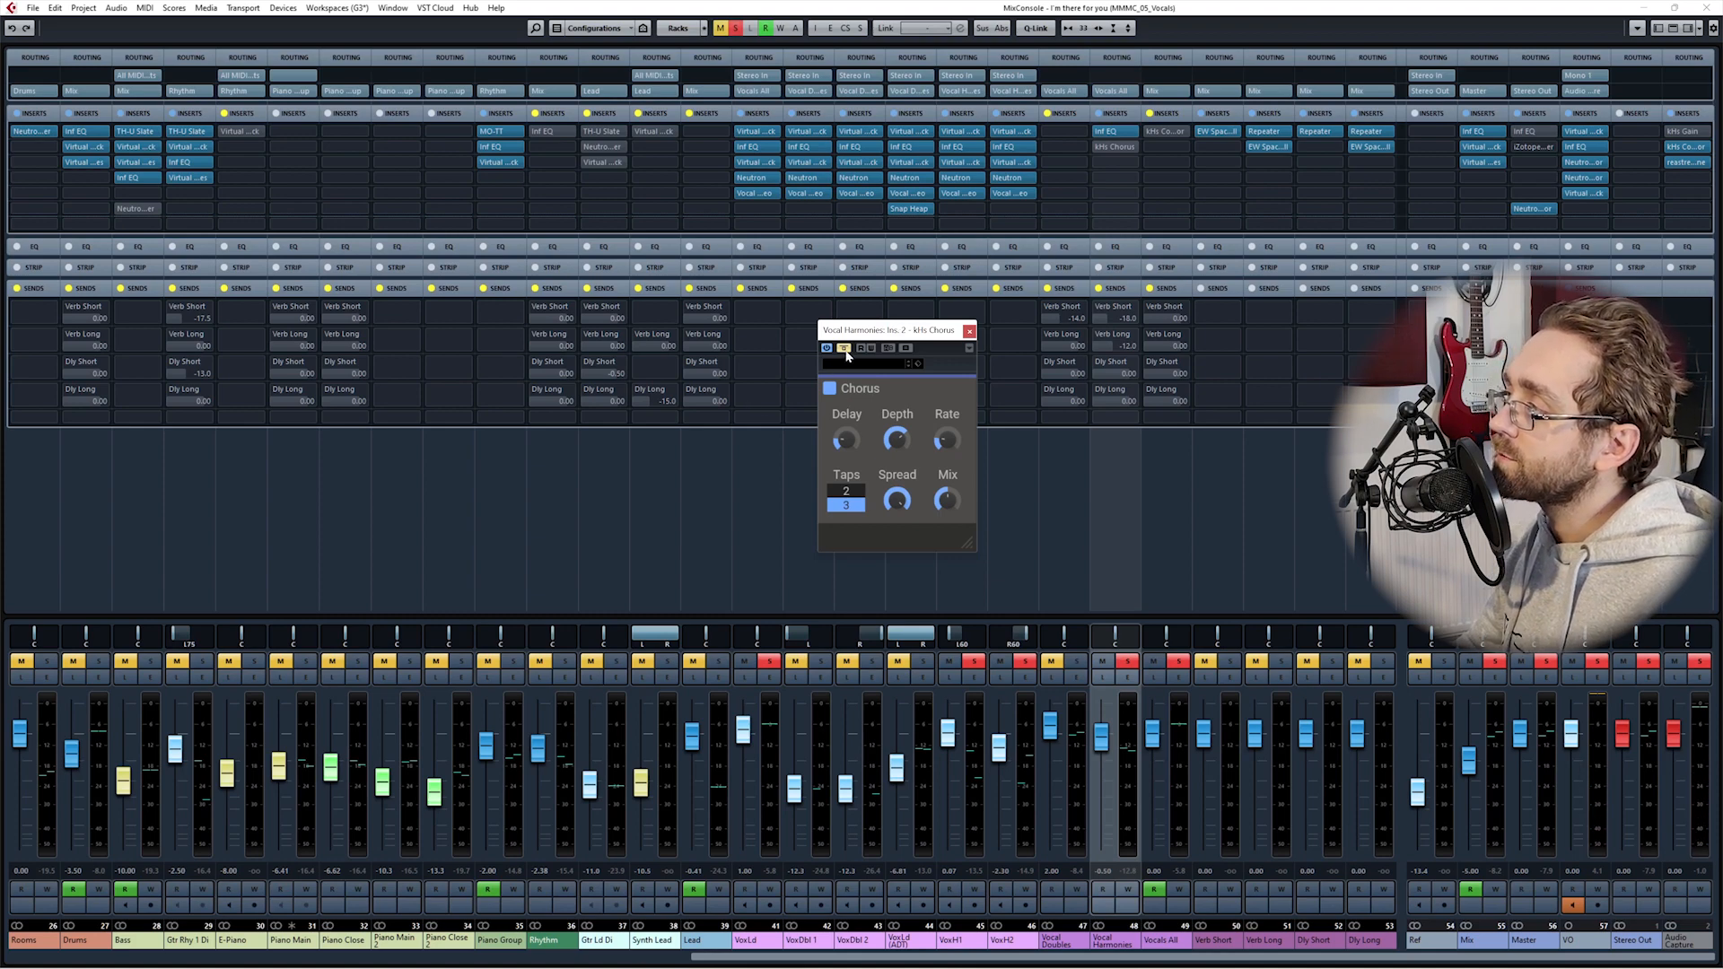
pyautogui.press('space')
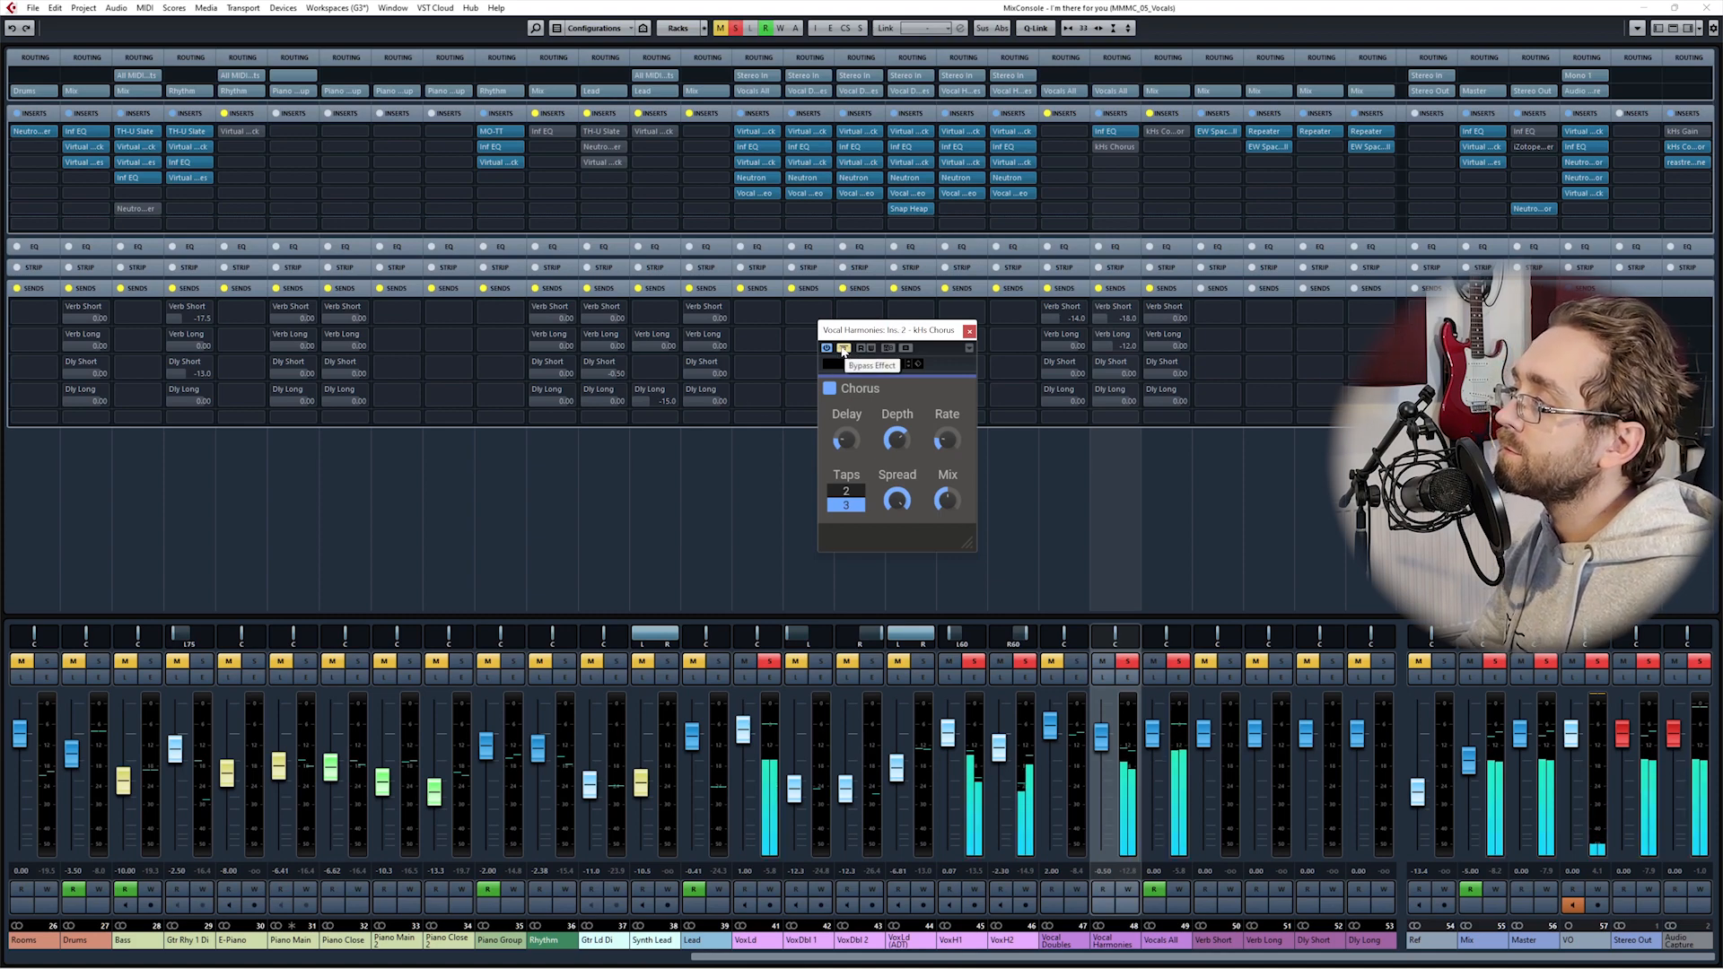
pyautogui.click(843, 348)
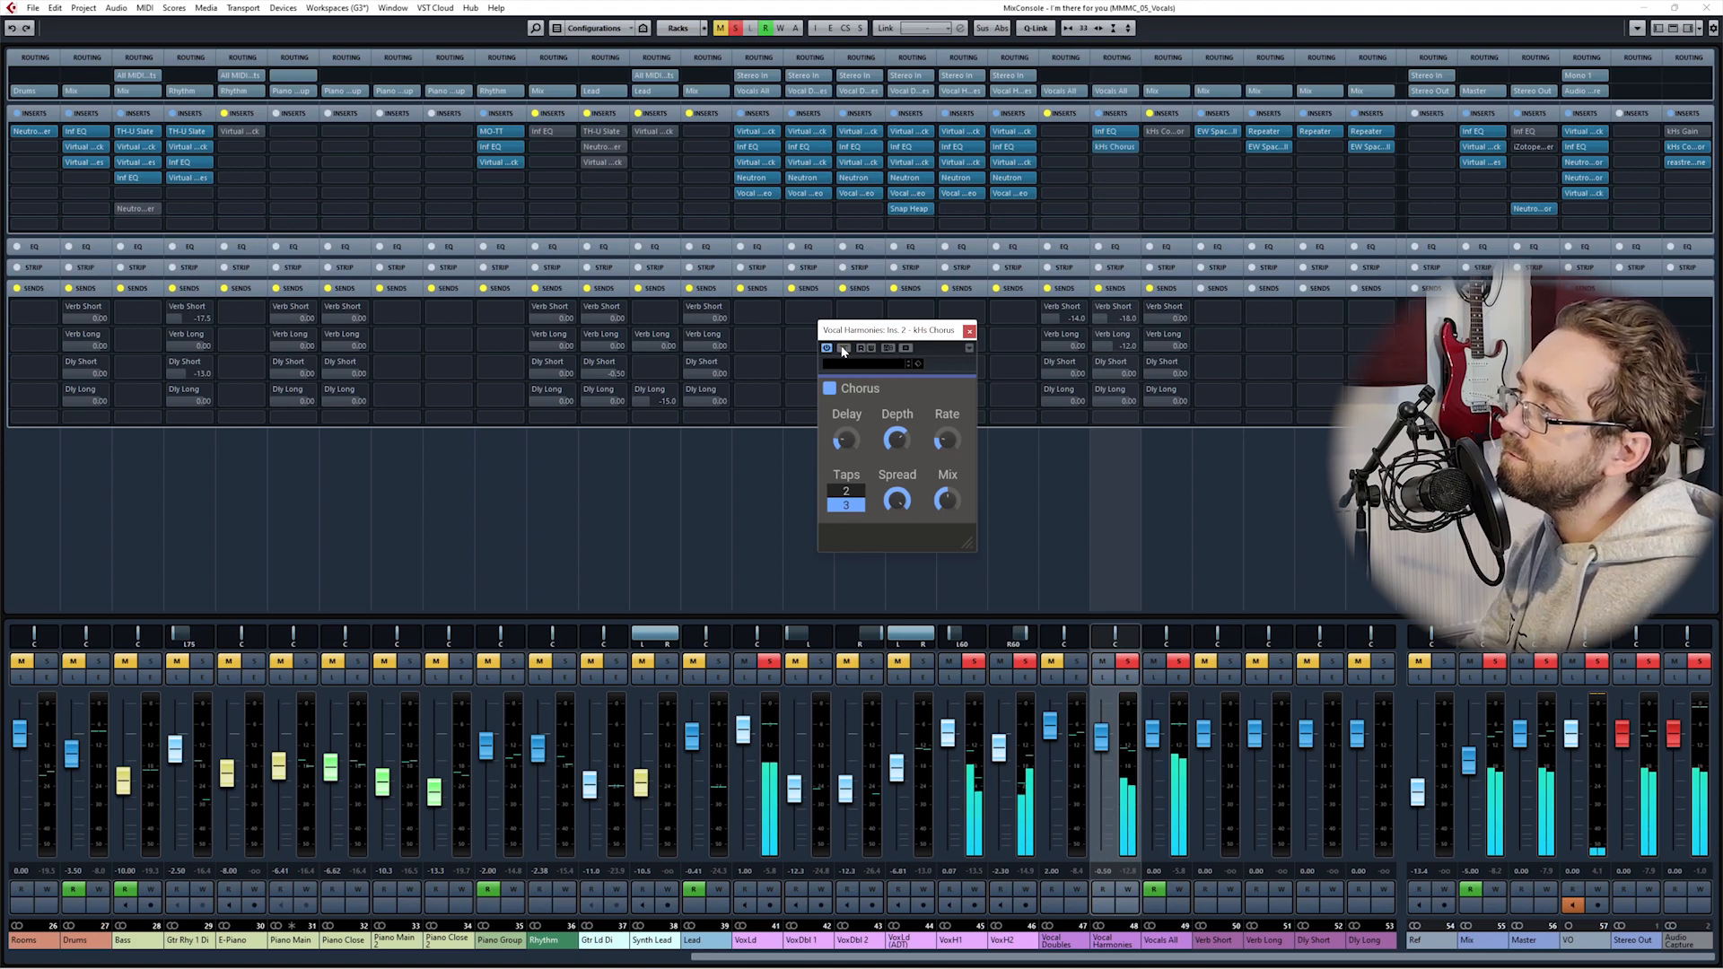
pyautogui.click(843, 349)
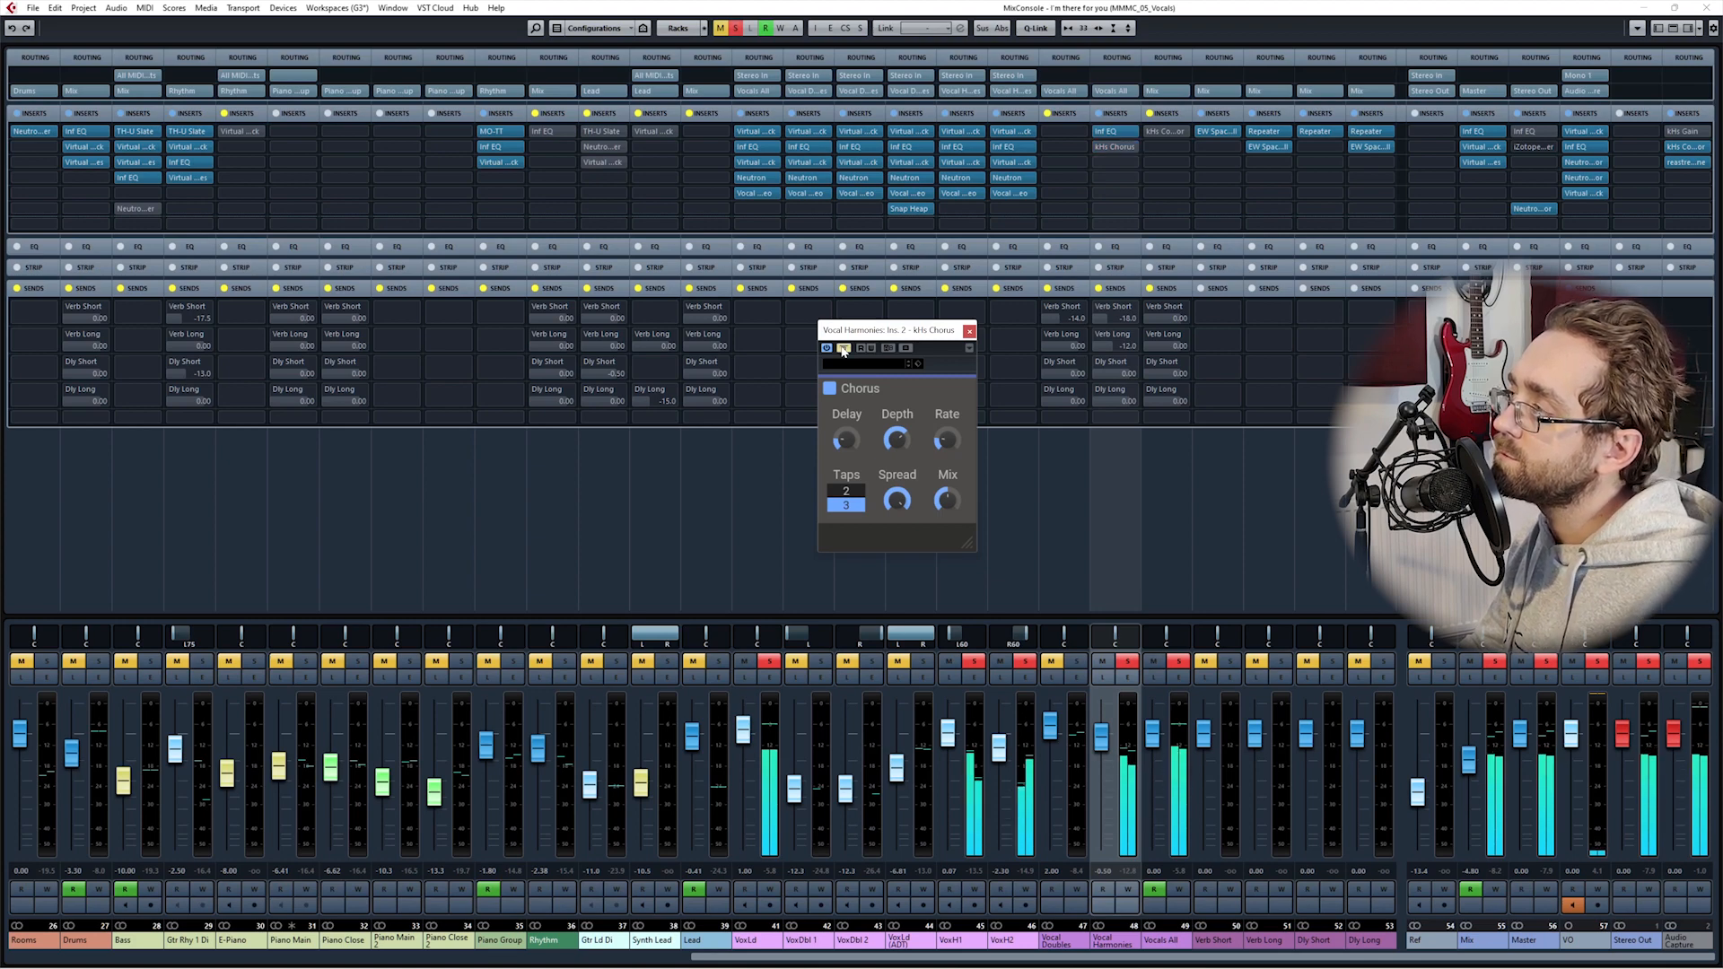
pyautogui.click(843, 349)
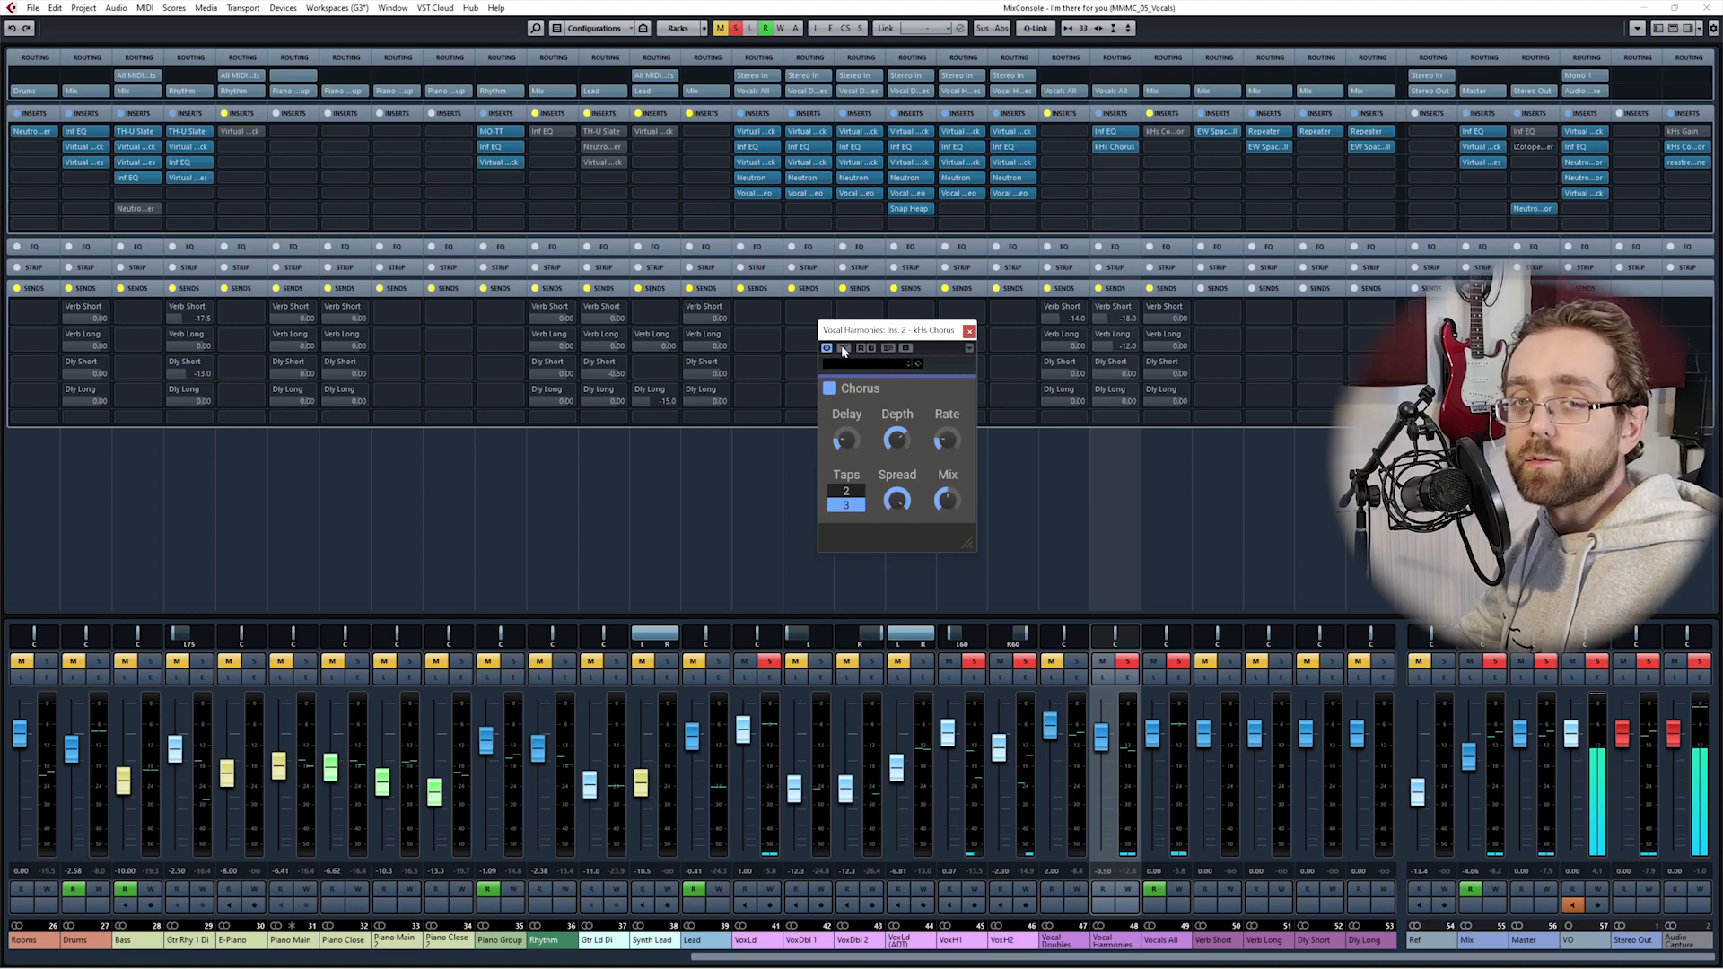
# Step: Activate kHs Compressor on the Vocals All channel and place its window clear of the faders for inspection
pyautogui.click(1157, 547)
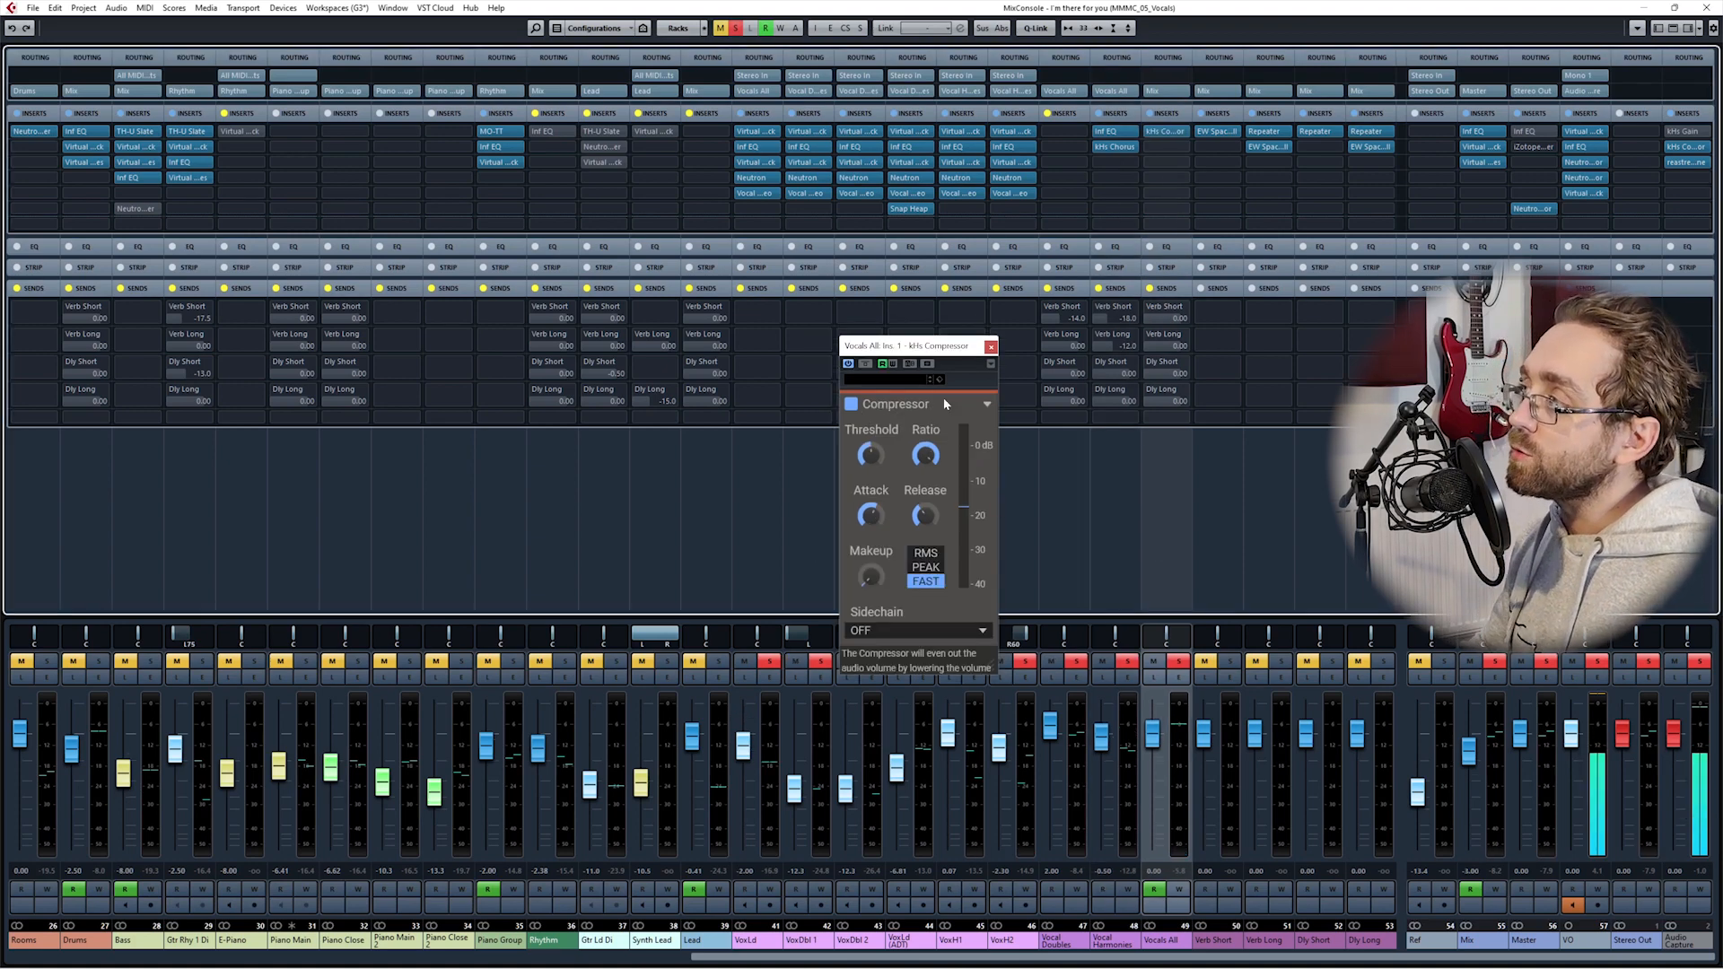
pyautogui.moveTo(923, 346); pyautogui.dragTo(994, 260)
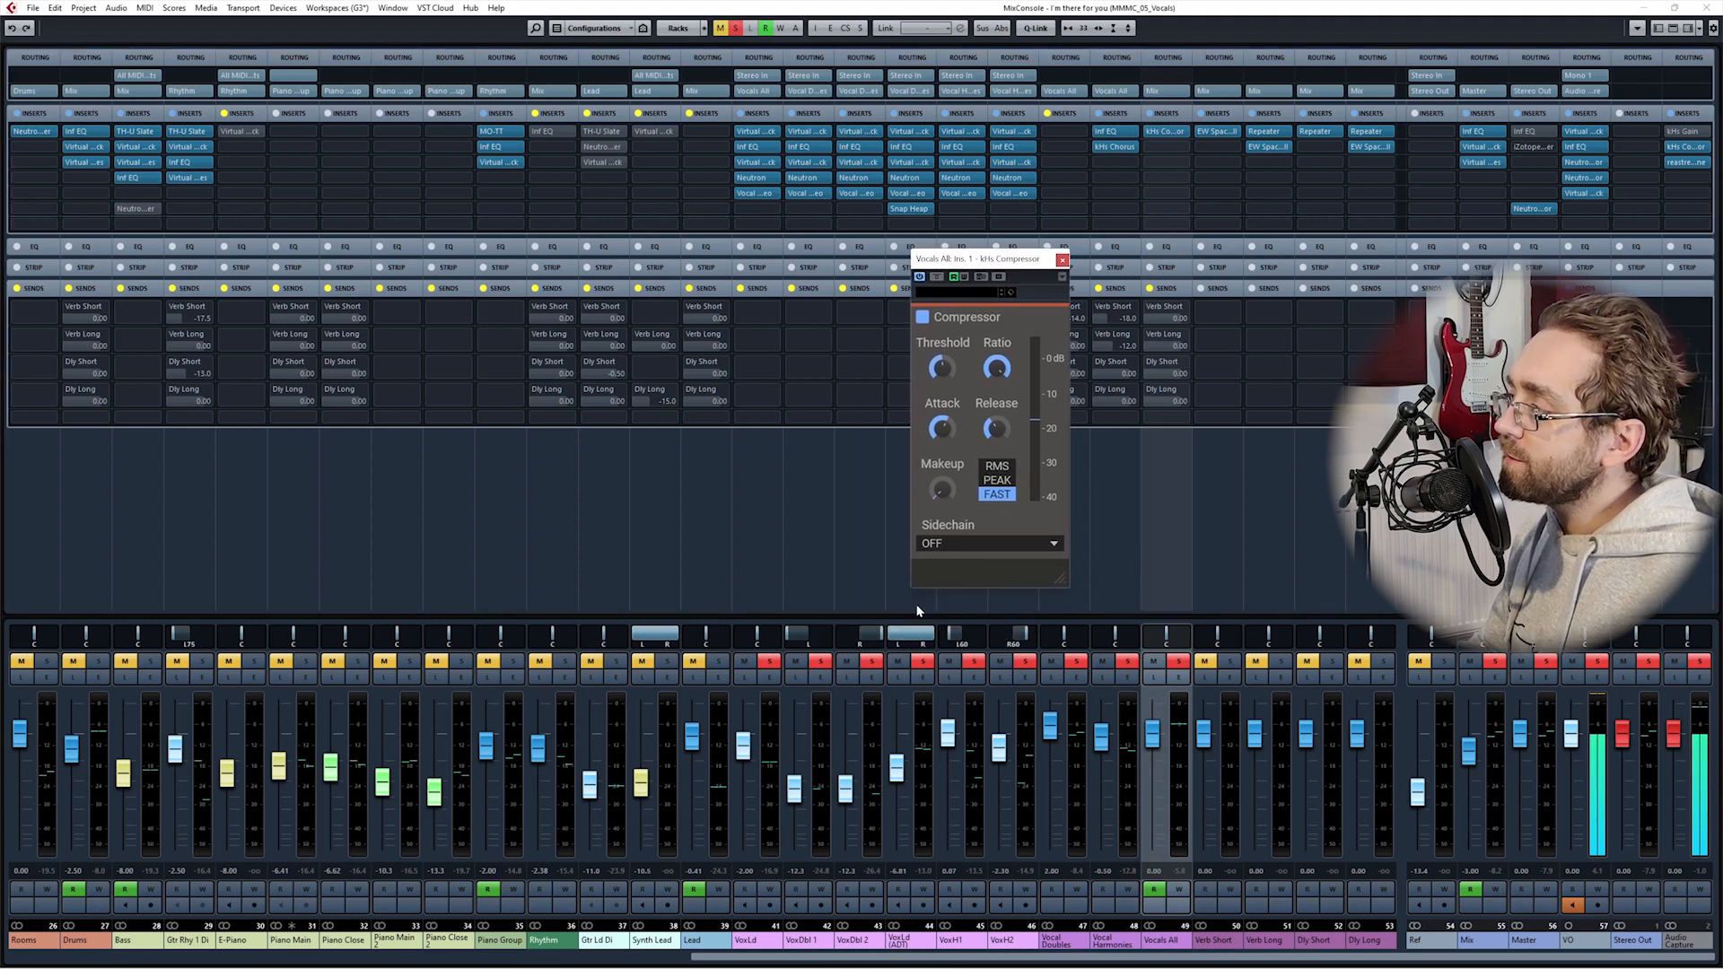
pyautogui.click(1159, 561)
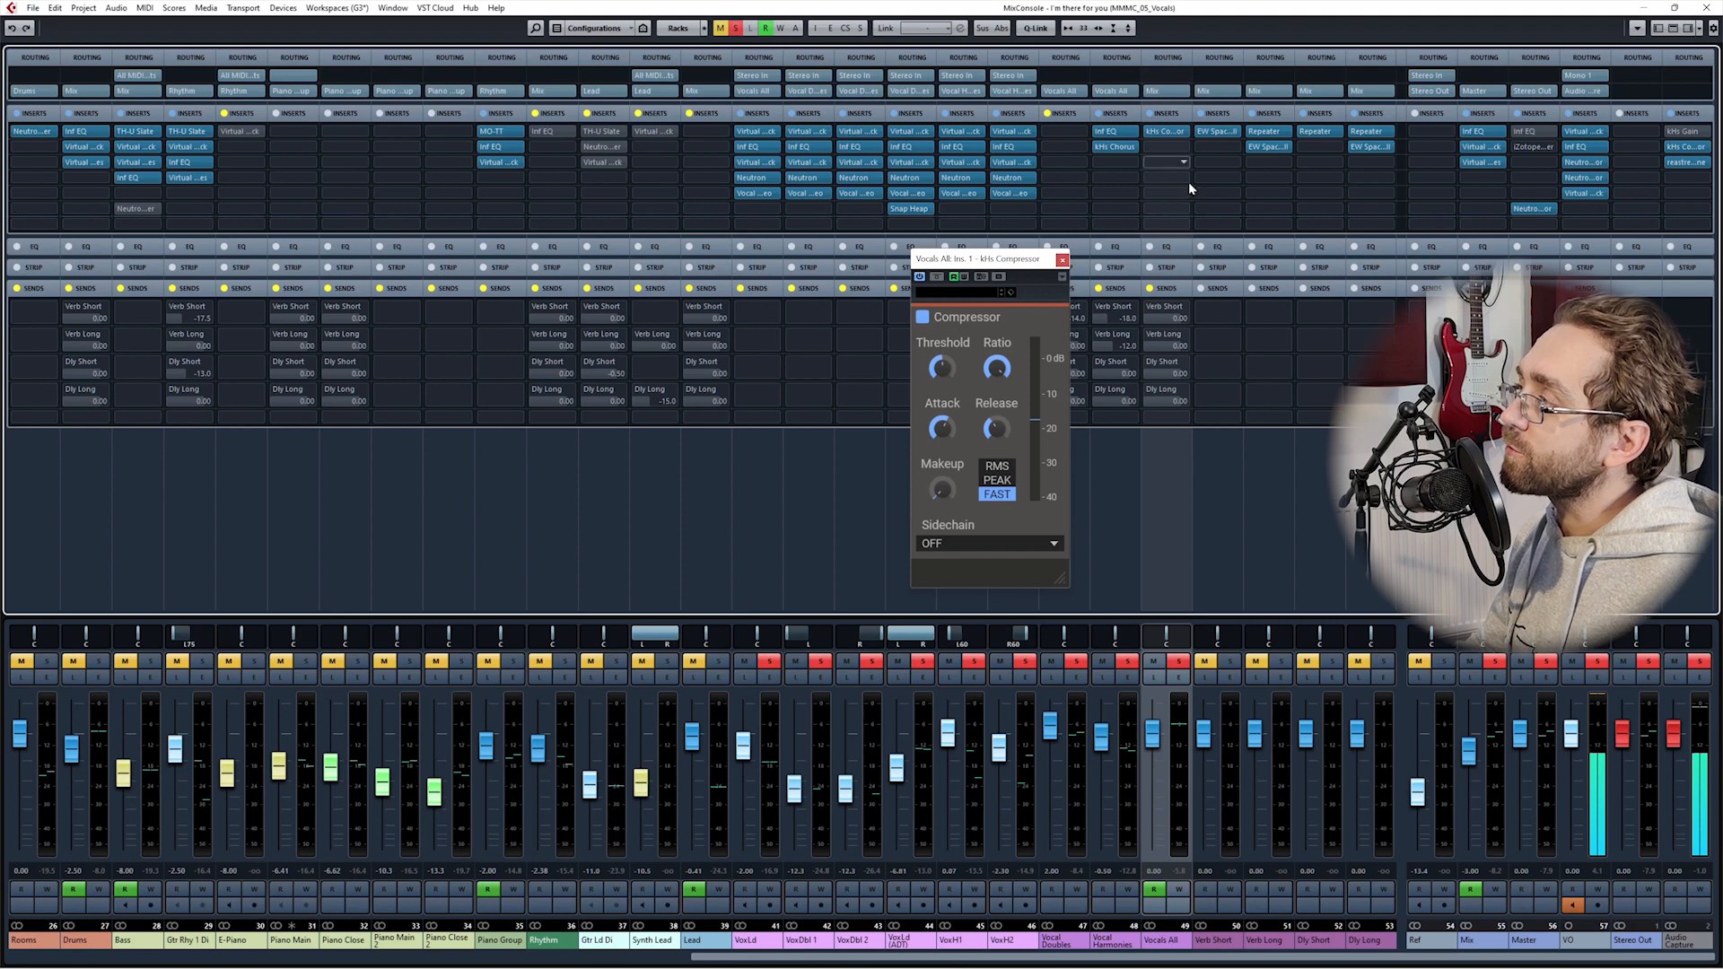
pyautogui.moveTo(982, 259); pyautogui.dragTo(973, 272)
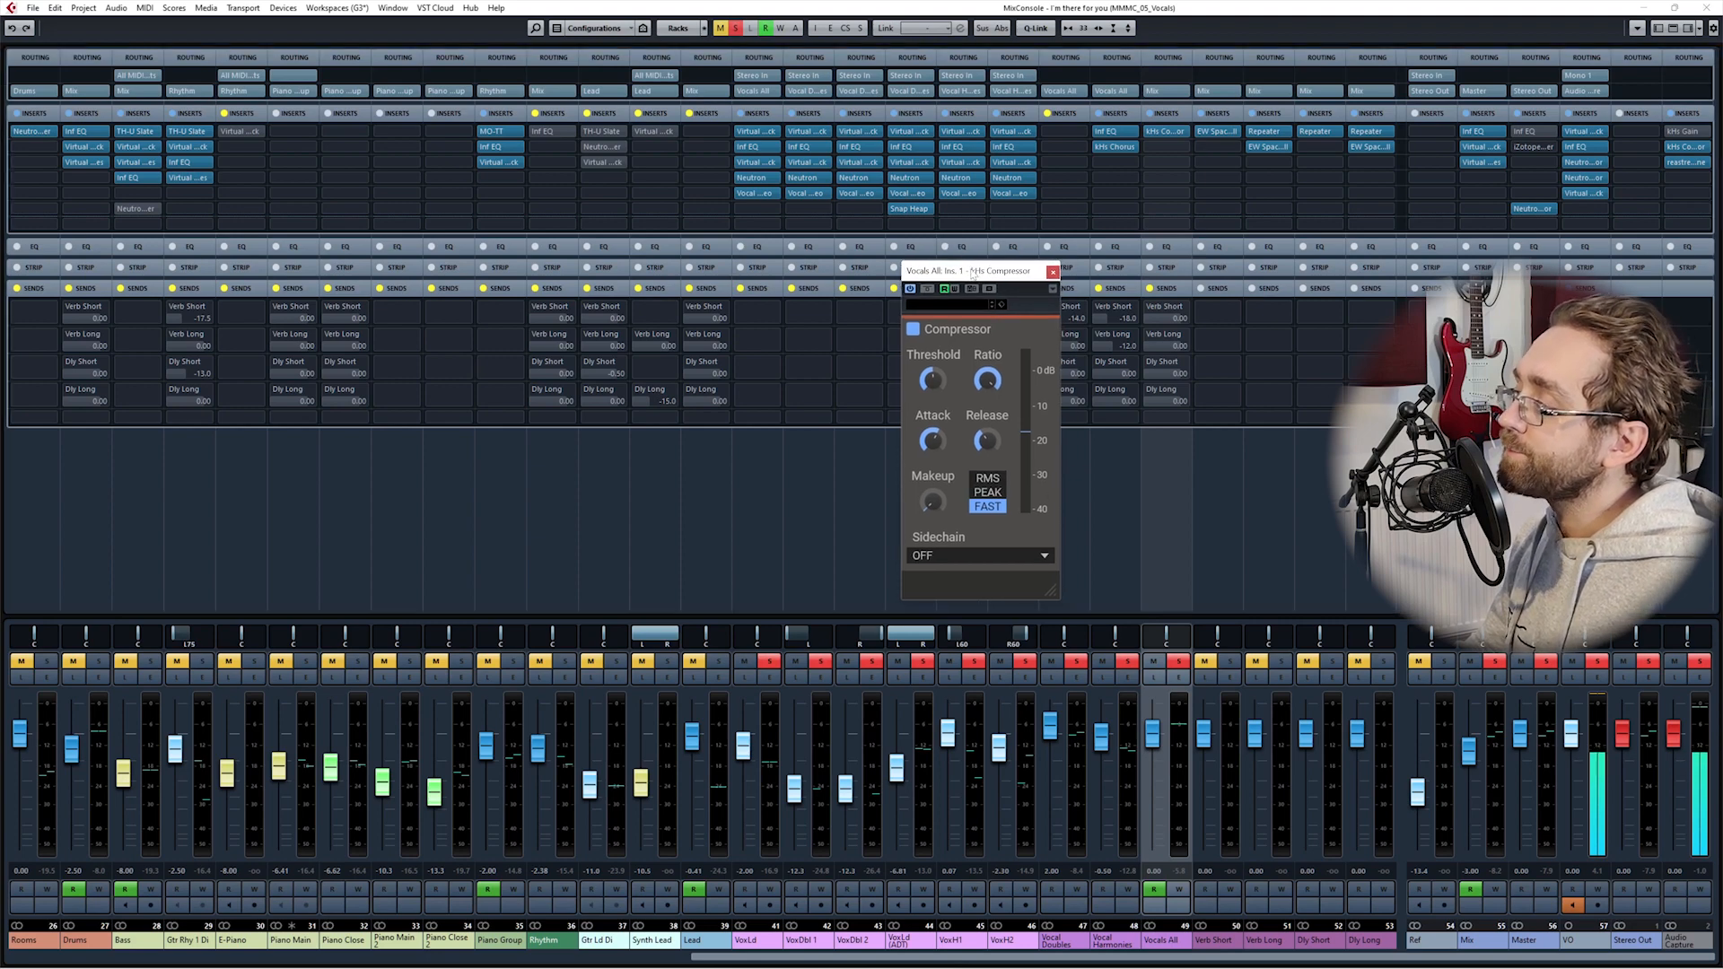
# Step: Switch to the project view and play the soloed vocals from bar 33 to check the kHs Compressor's input level
pyautogui.press('F3')
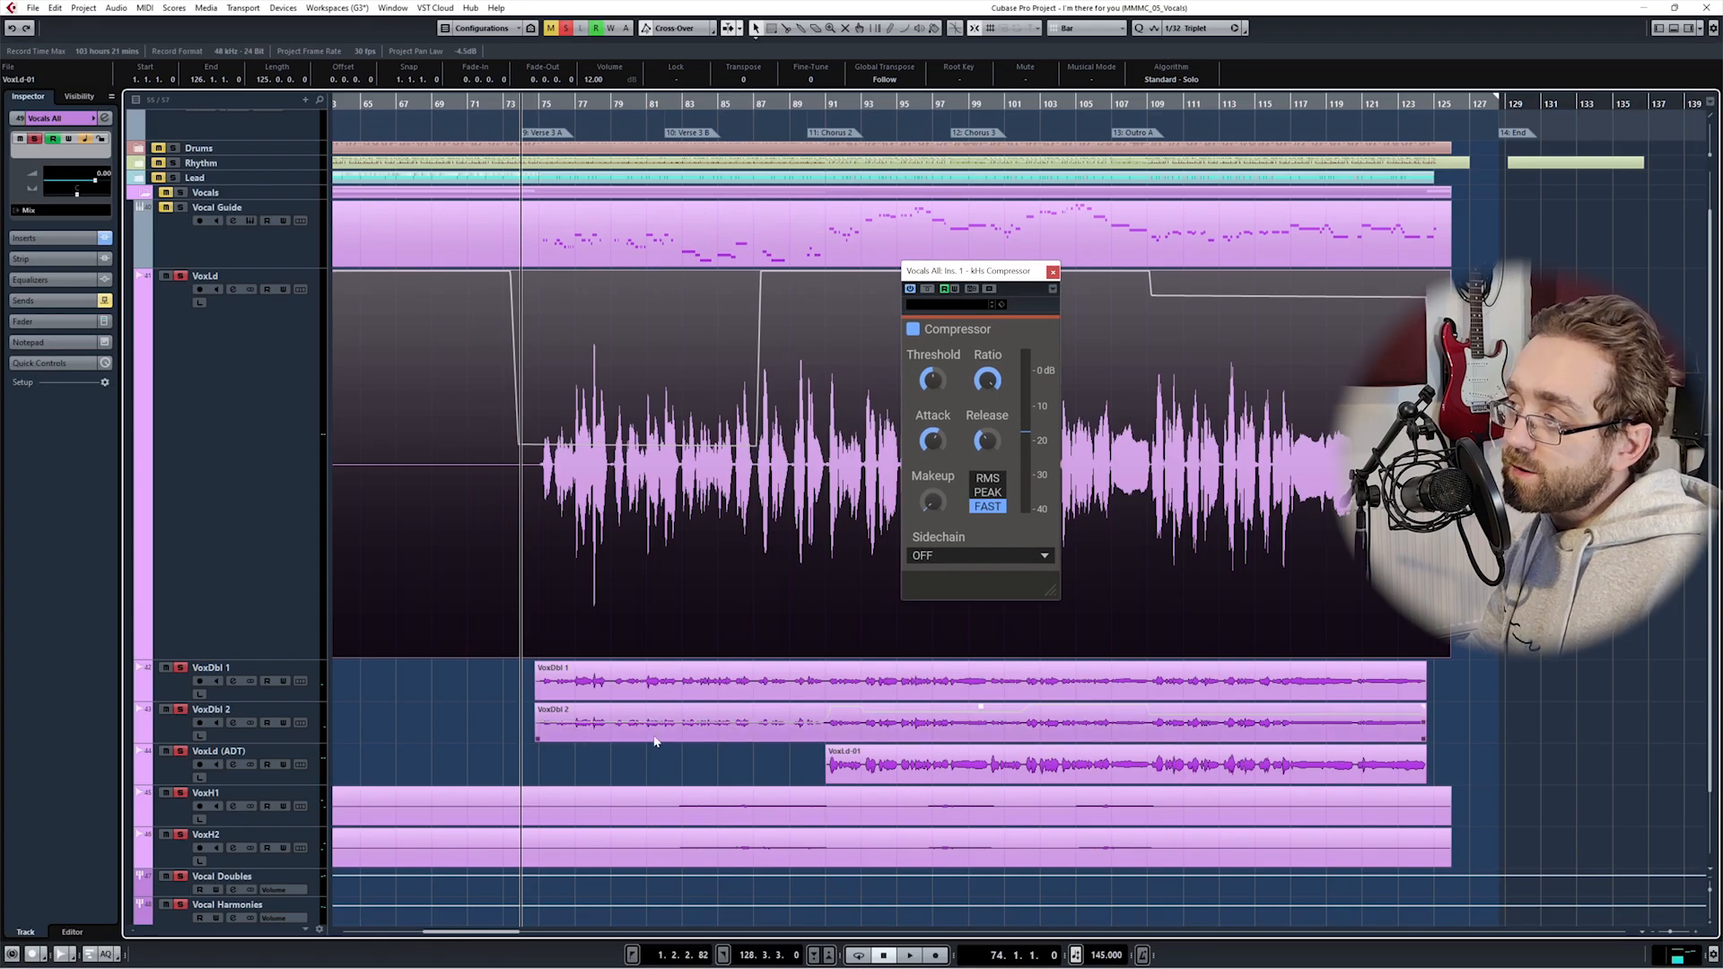
pyautogui.scroll(3, 544, 740)
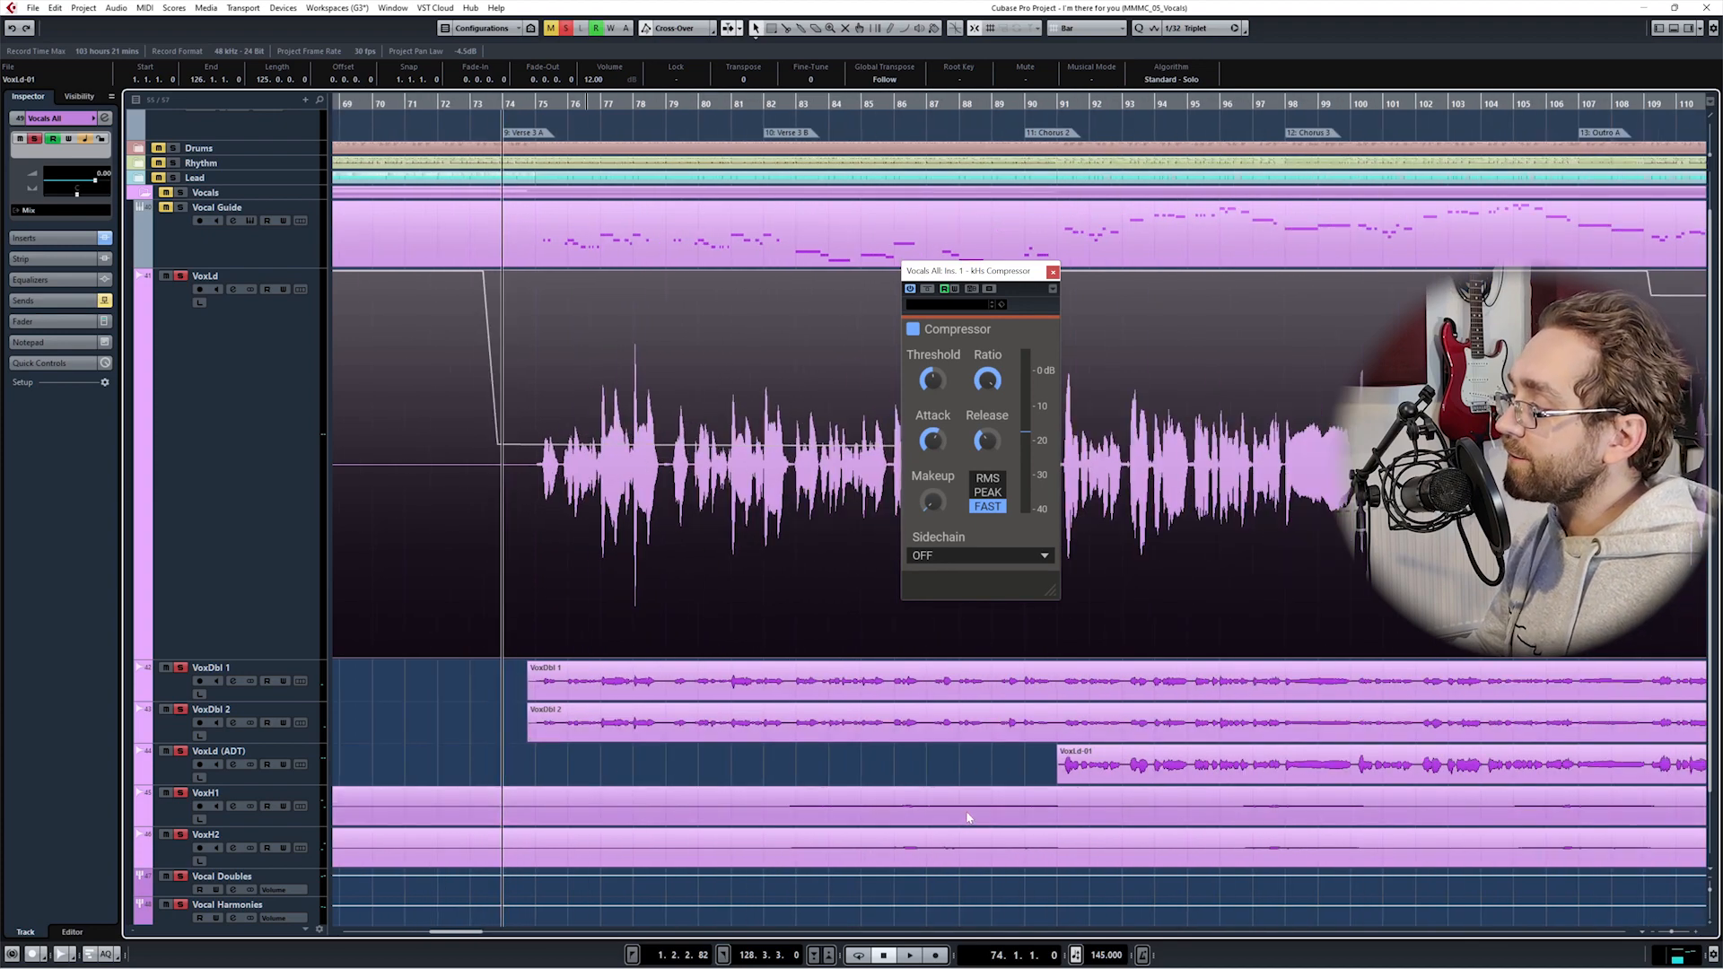
pyautogui.scroll(-6, 967, 817)
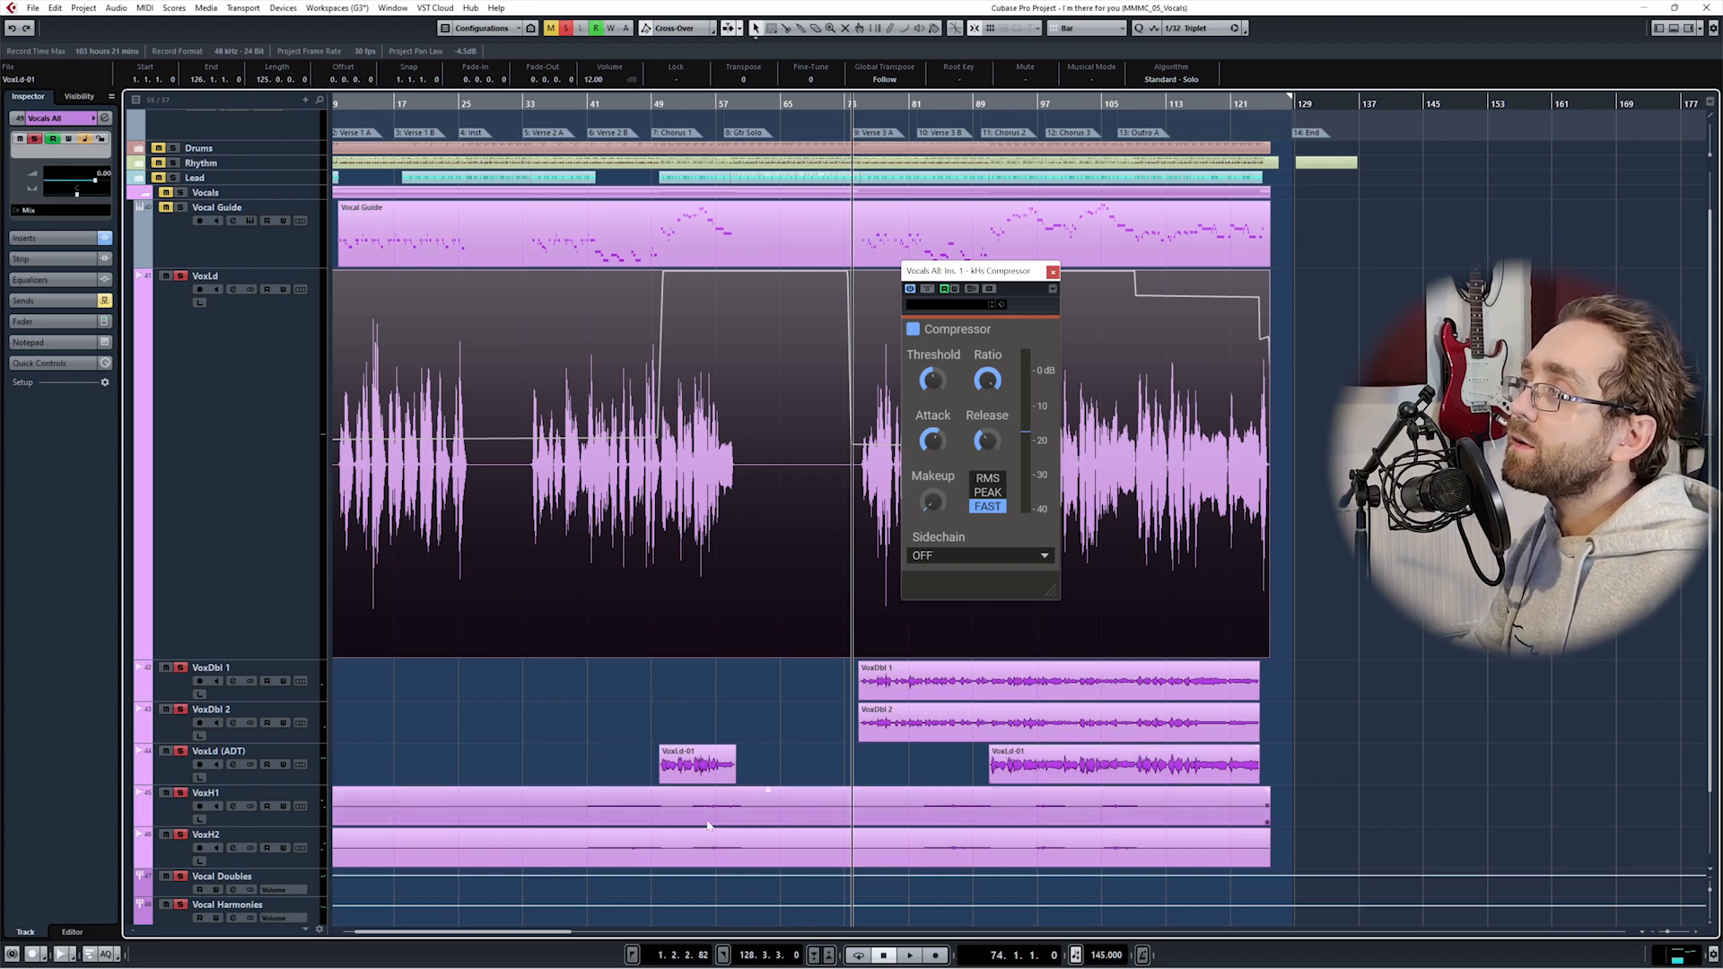
pyautogui.hscroll(-1, 529, 475)
pyautogui.keyDown('alt'); pyautogui.keyDown('shift'); pyautogui.click(530, 475); pyautogui.keyUp('shift'); pyautogui.keyUp('alt')
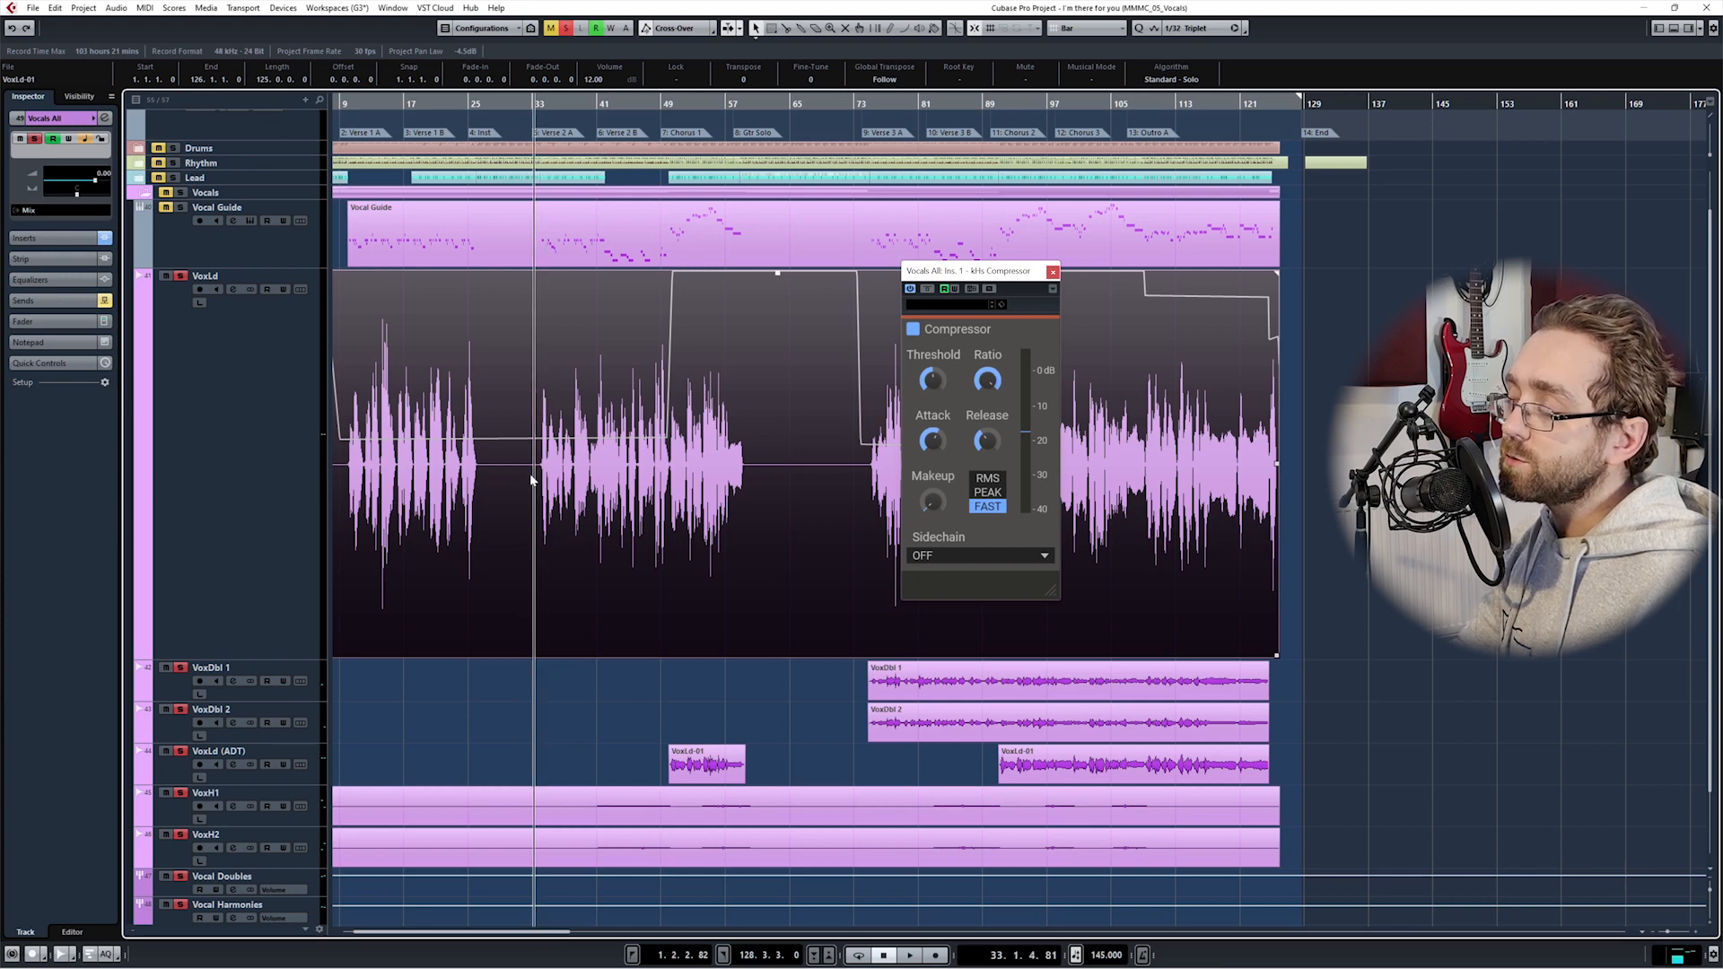
pyautogui.press('space')
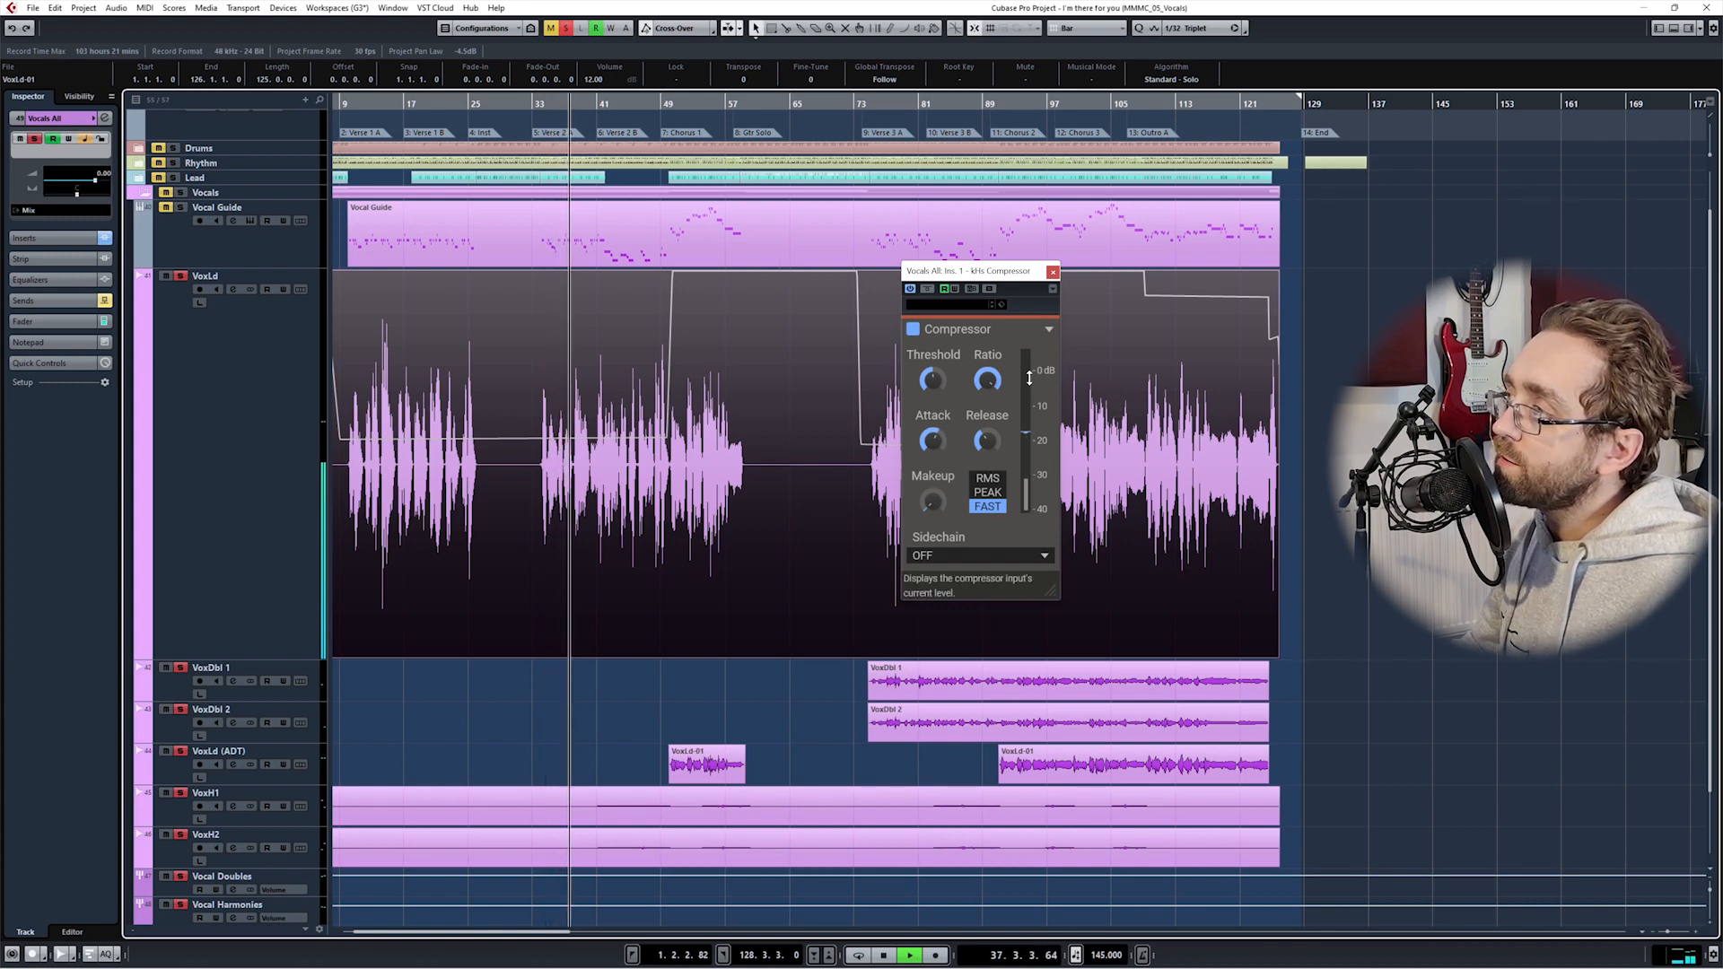
pyautogui.press('space')
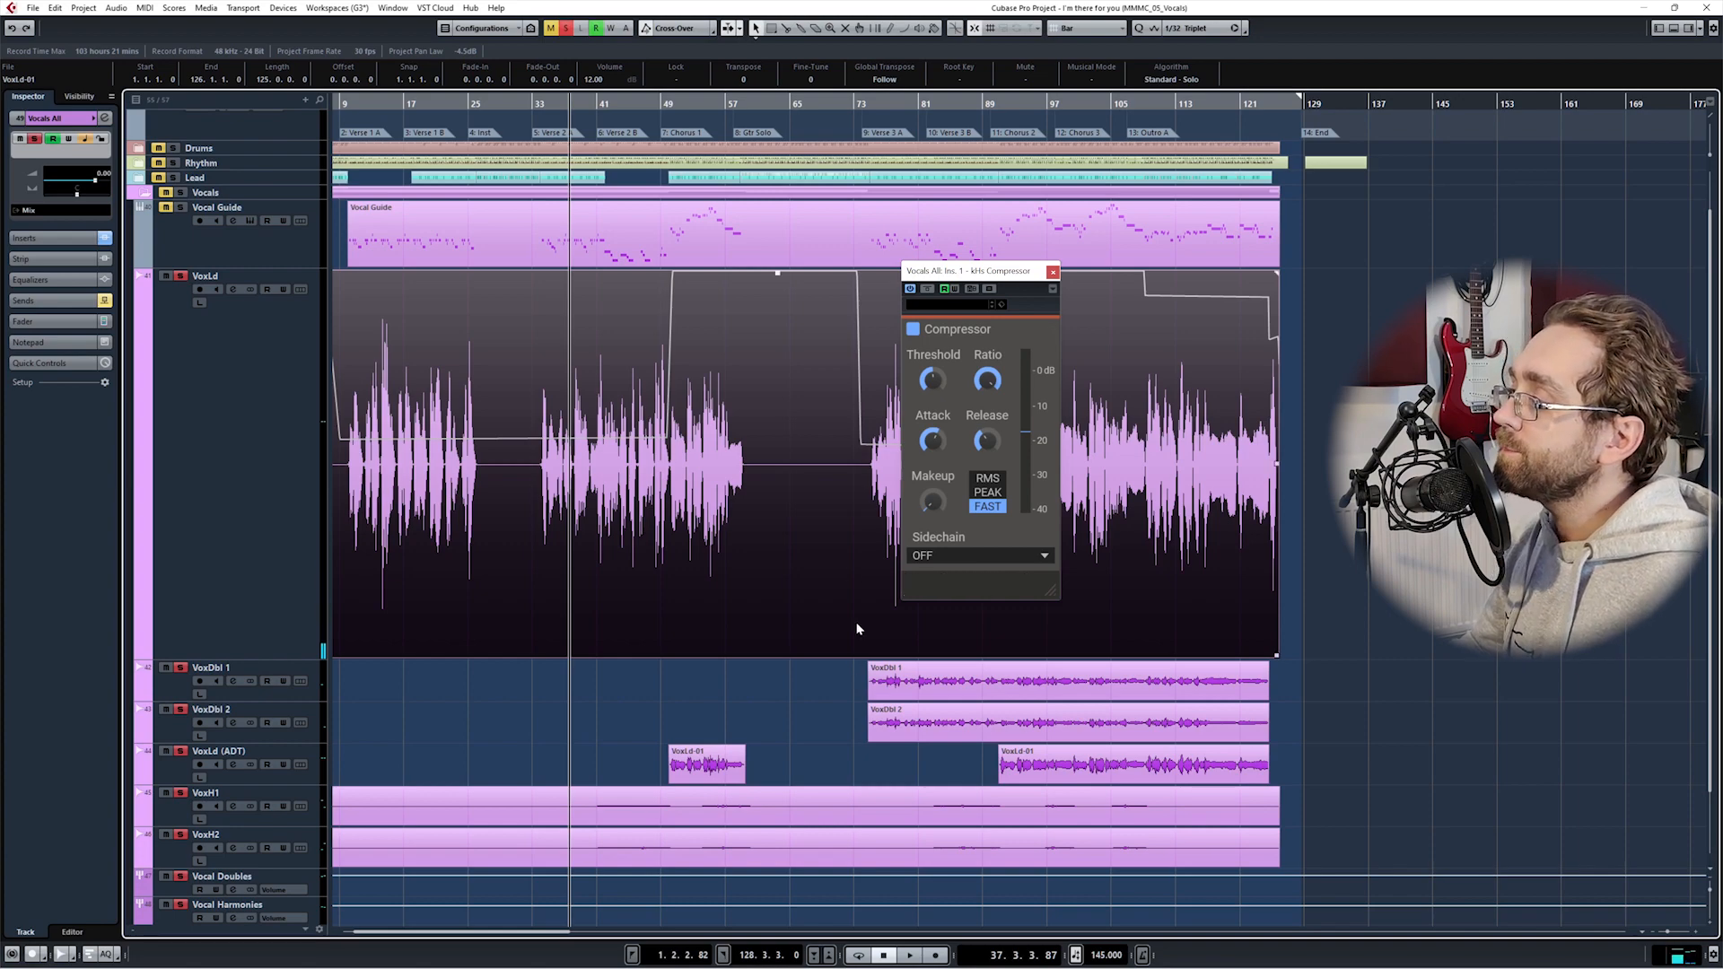
# Step: Play the soloed vocals from about bar 97 in Chorus 2 to watch how kHs Compressor reacts to the denser passage
pyautogui.scroll(5, 865, 685)
pyautogui.moveTo(925, 688); pyautogui.dragTo(540, 677)
pyautogui.moveTo(1041, 688); pyautogui.dragTo(723, 702)
pyautogui.scroll(3, 746, 753)
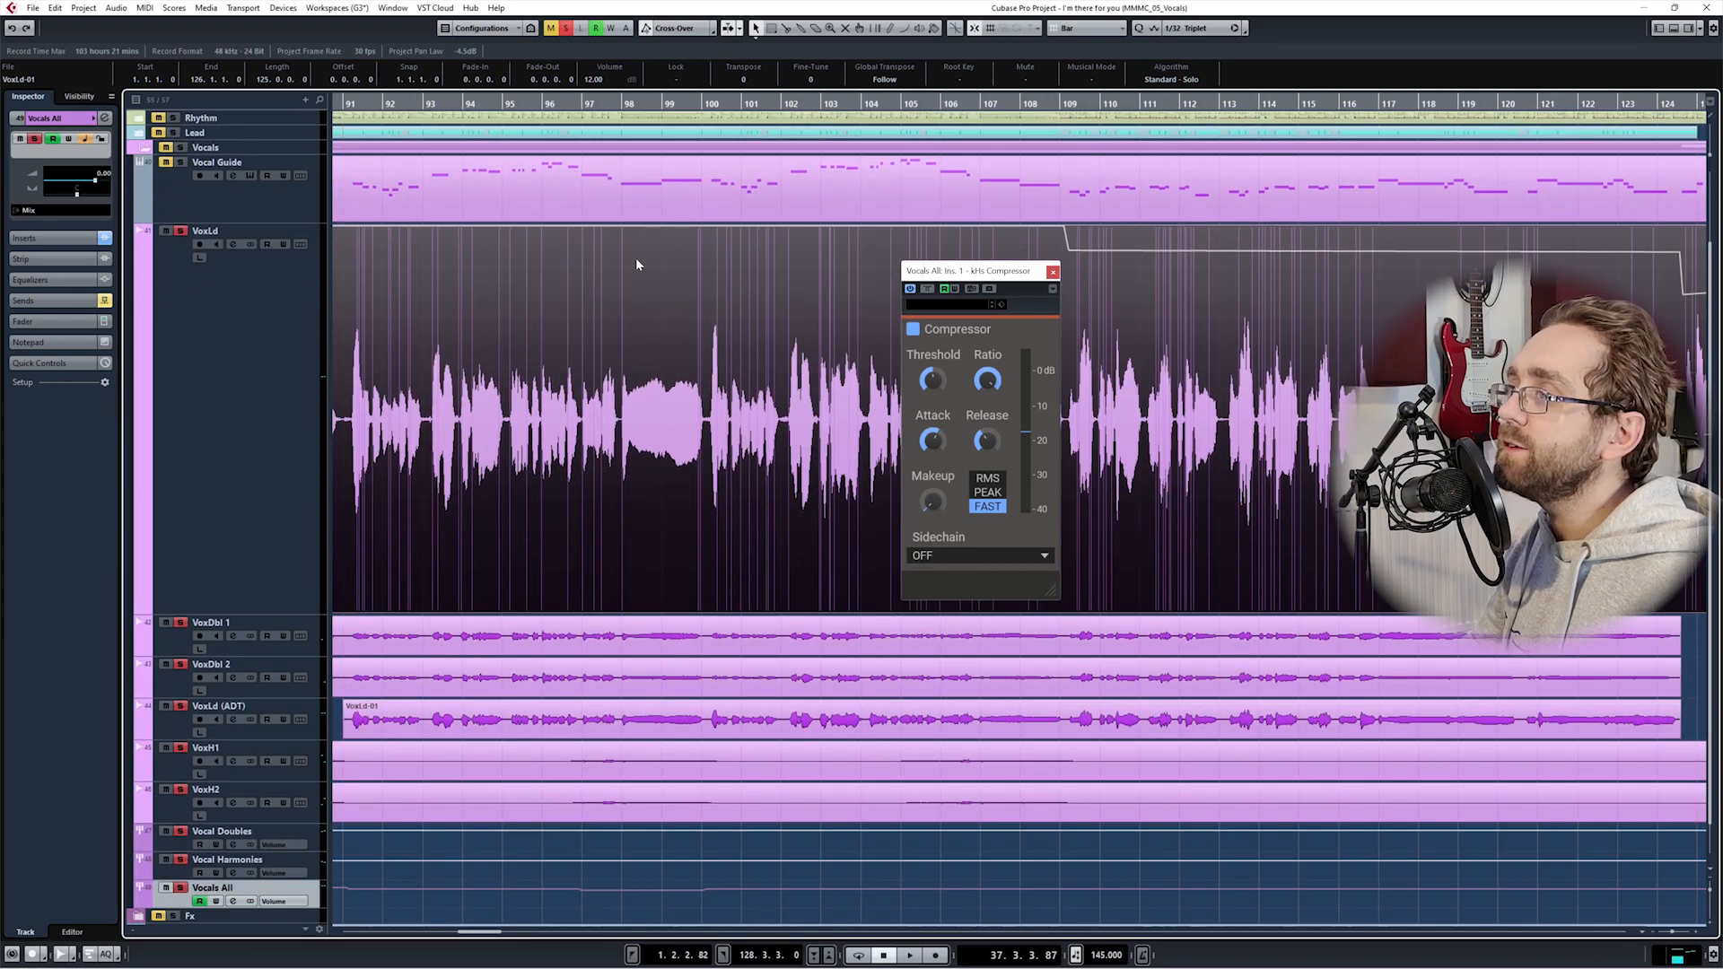
pyautogui.click(574, 102)
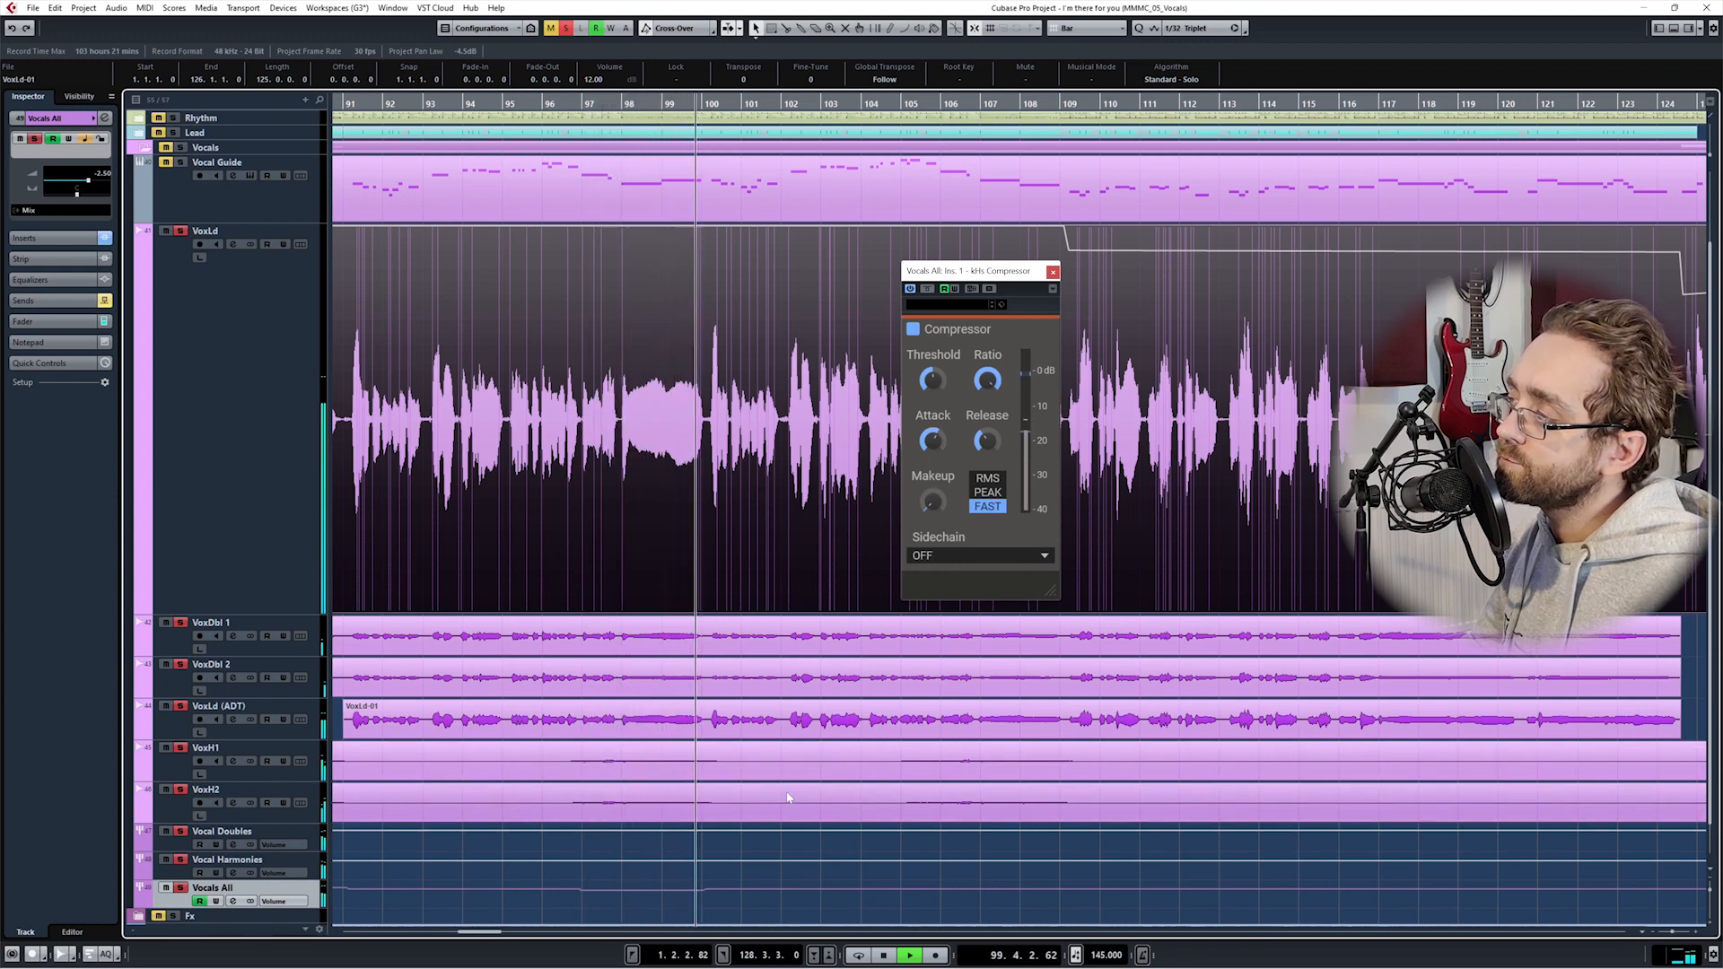
pyautogui.press('space')
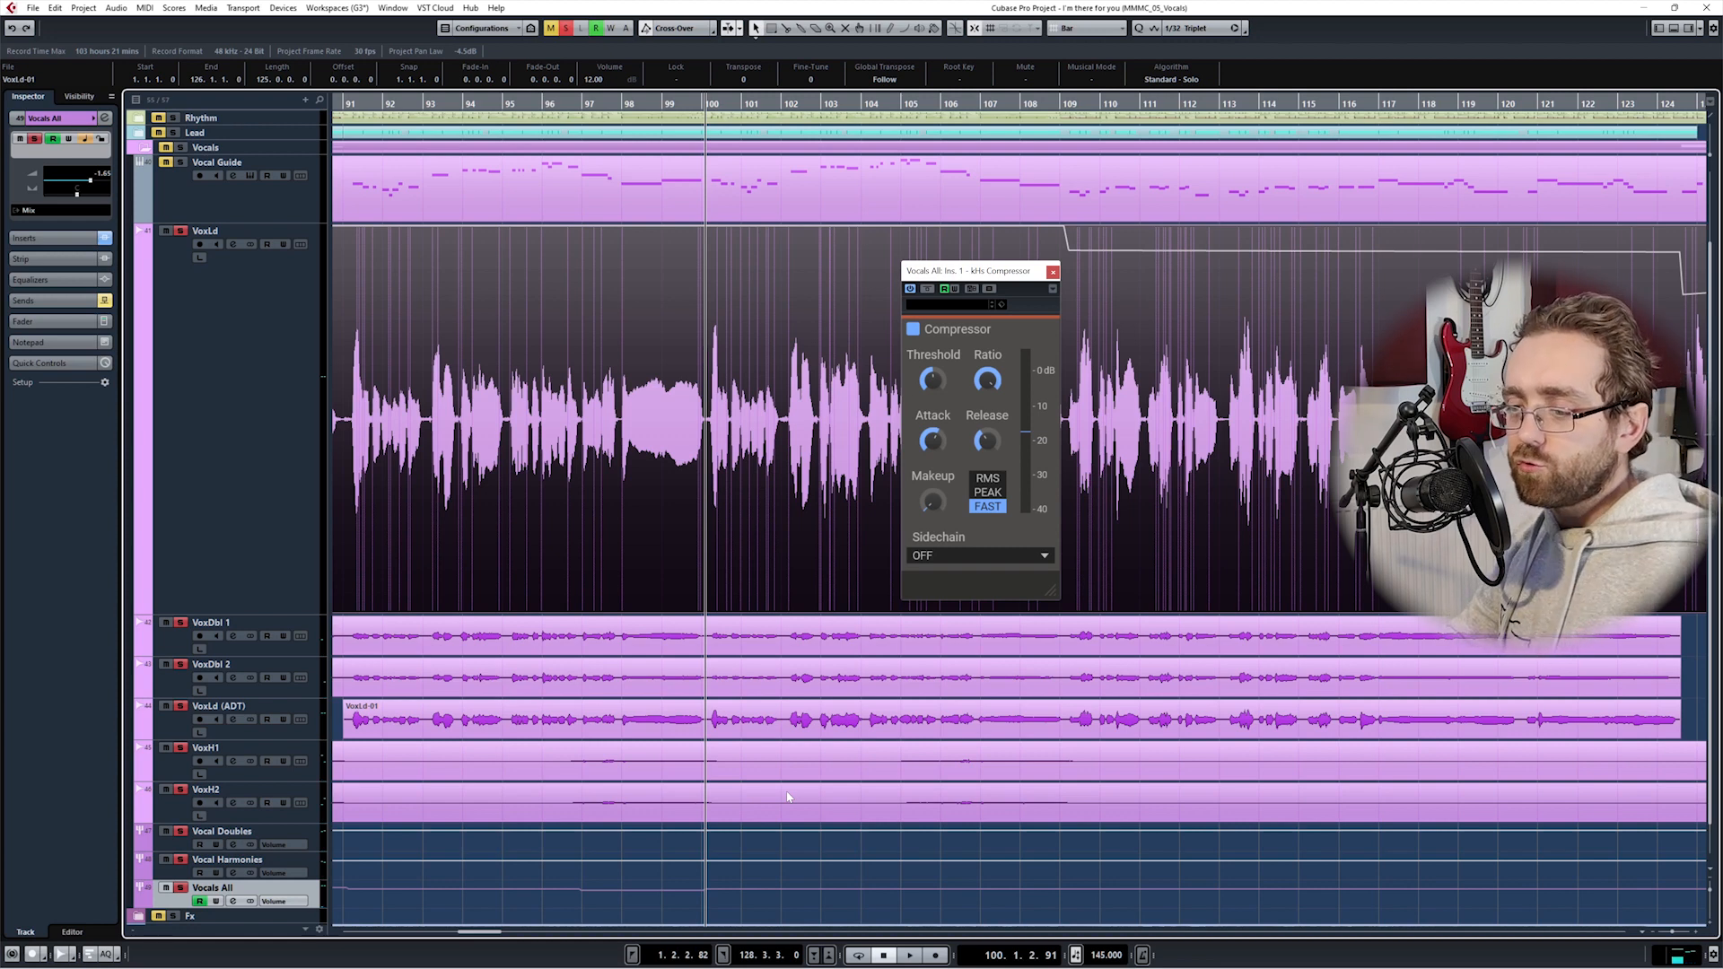
# Step: Clear all solos and play the full mix from bar 33 to check the Vocals All compression in context
pyautogui.click(567, 29)
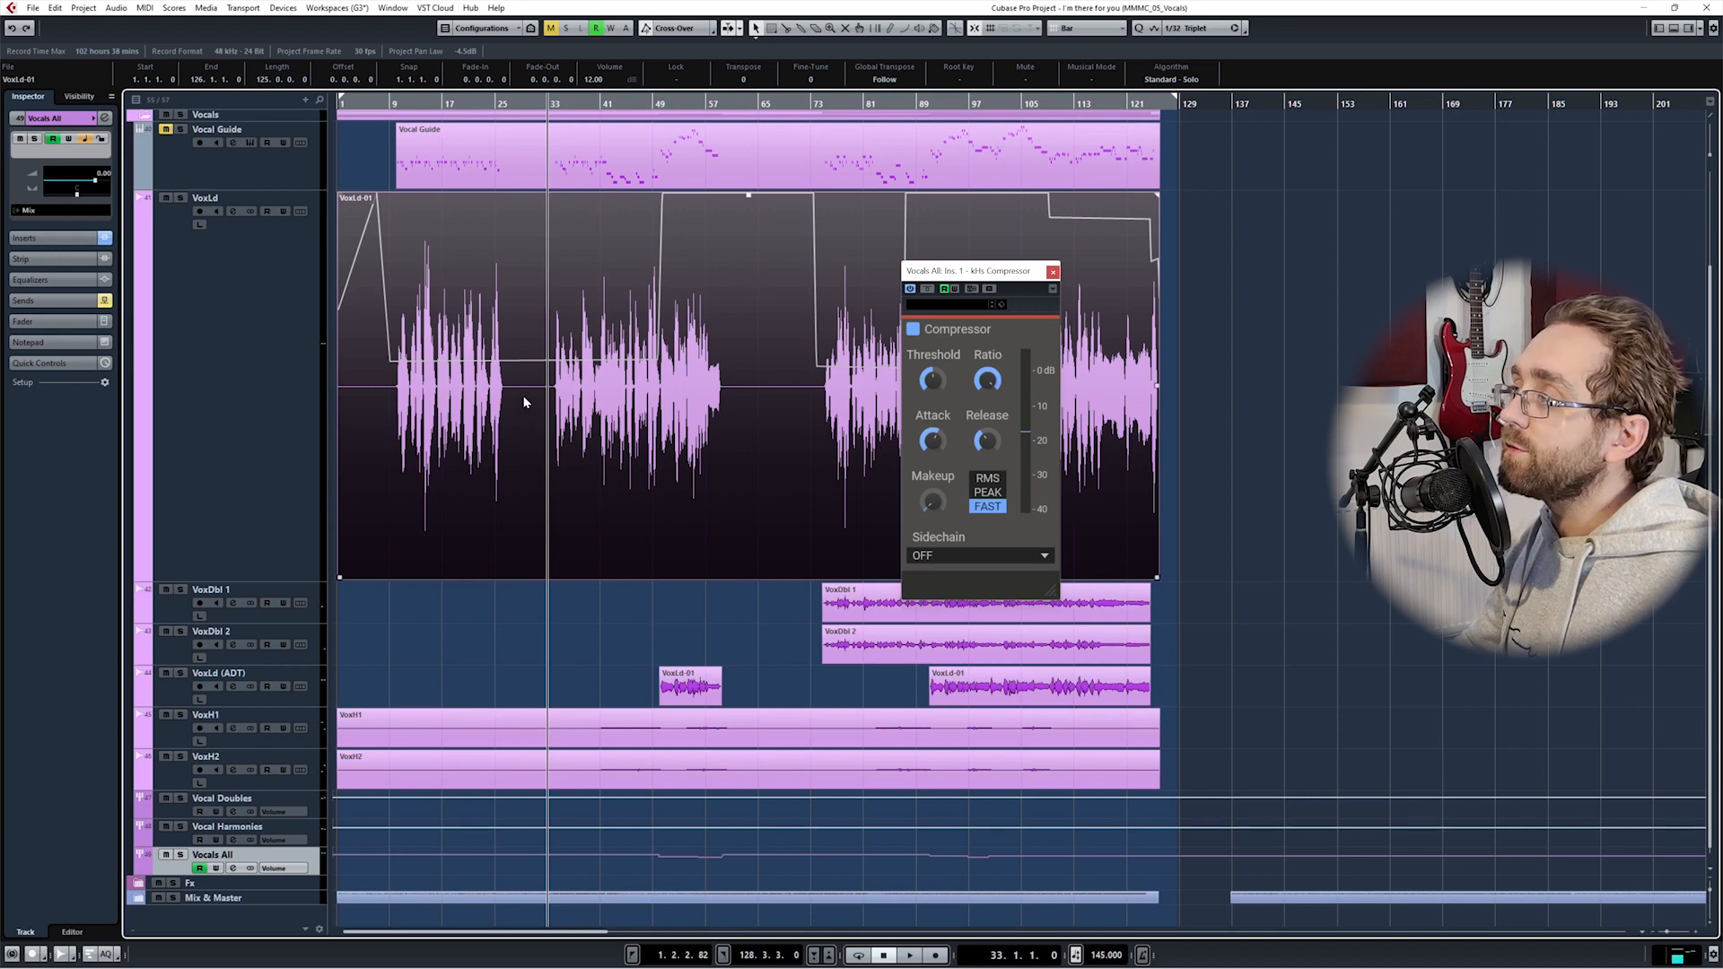
pyautogui.click(1015, 688)
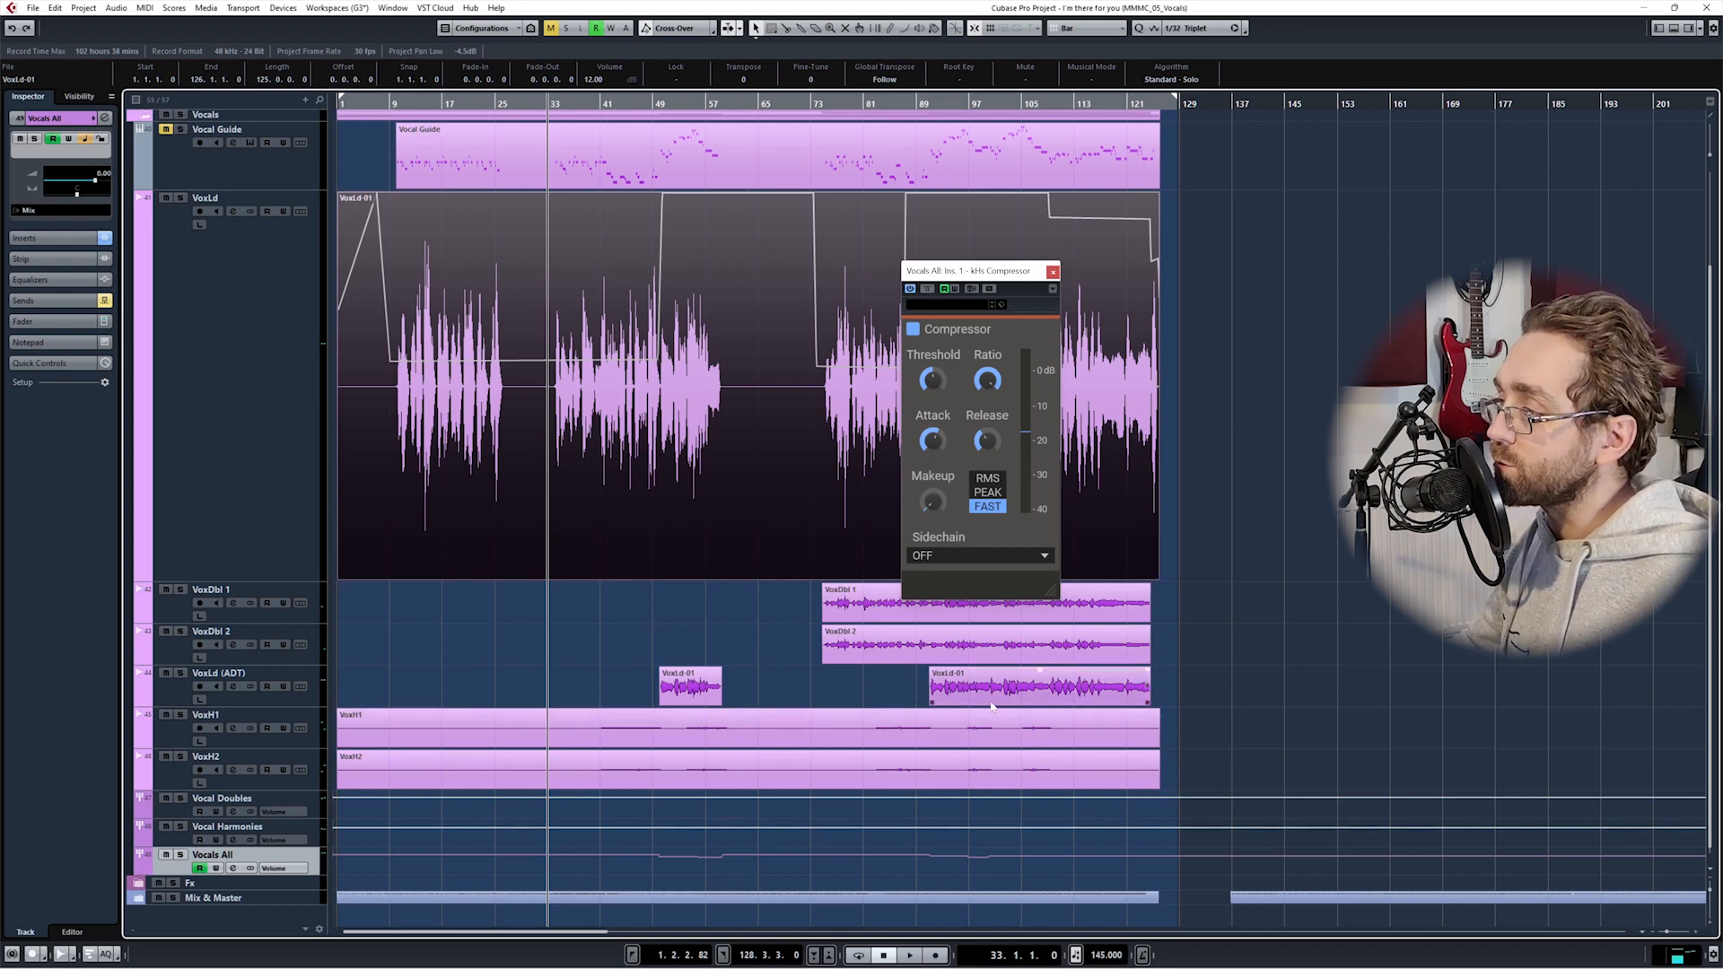
pyautogui.click(709, 689)
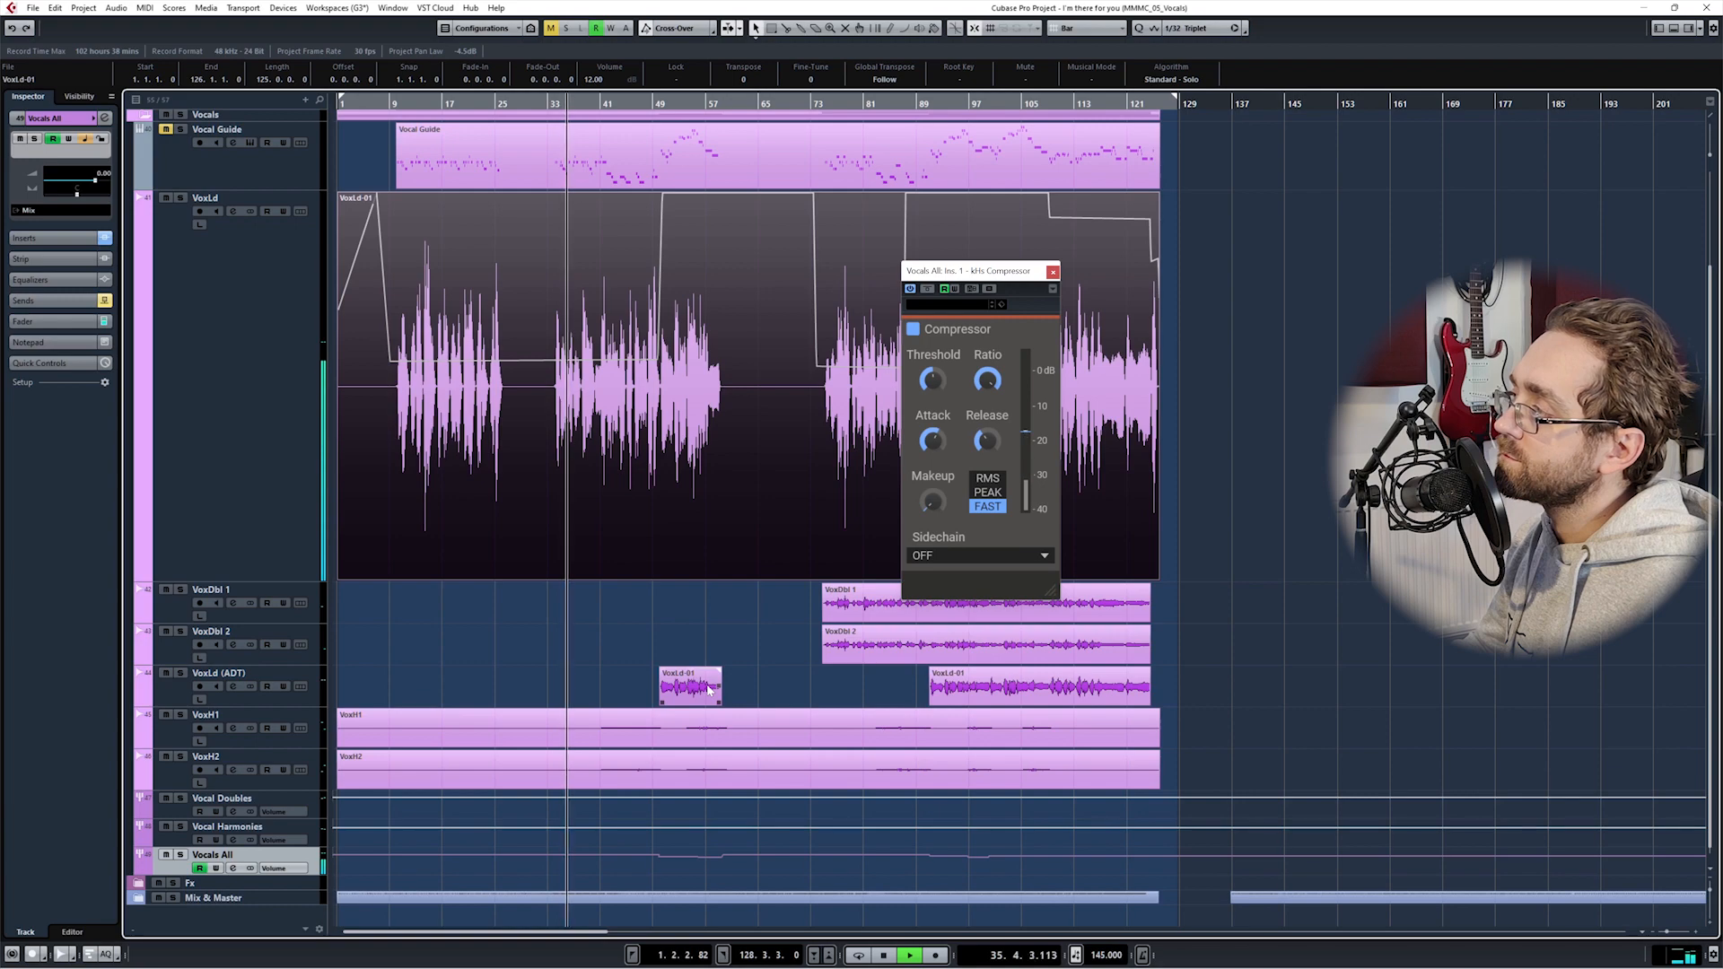
pyautogui.scroll(2, 807, 715)
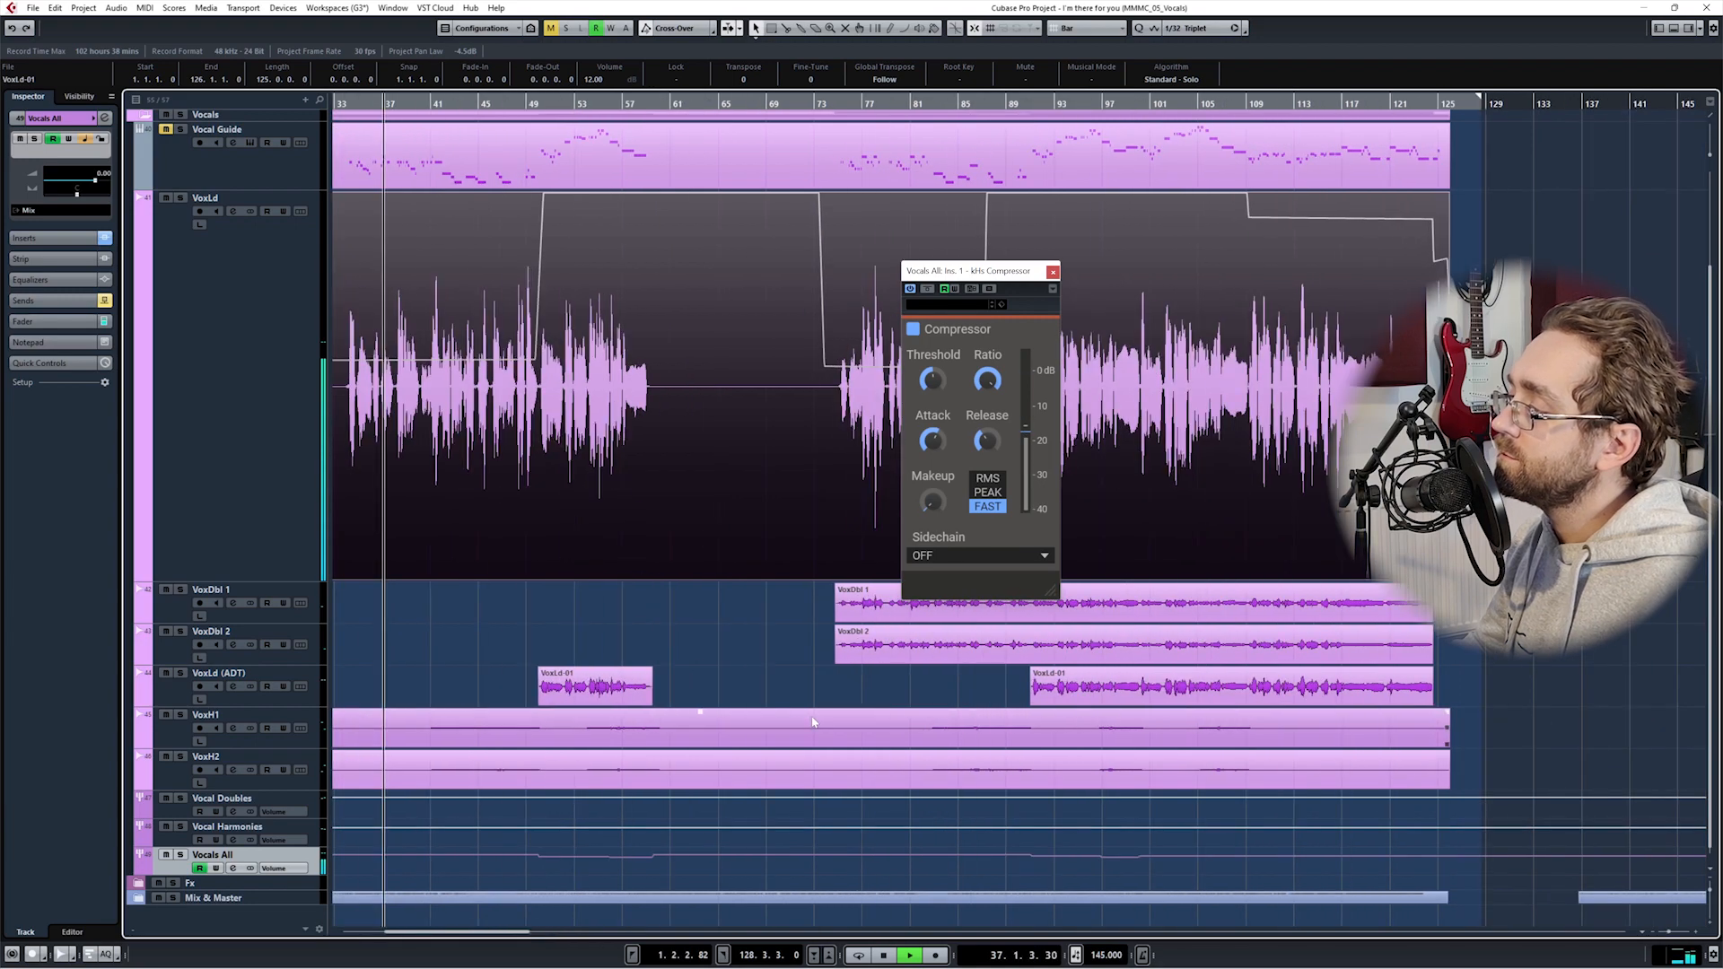
pyautogui.hscroll(3, 974, 713)
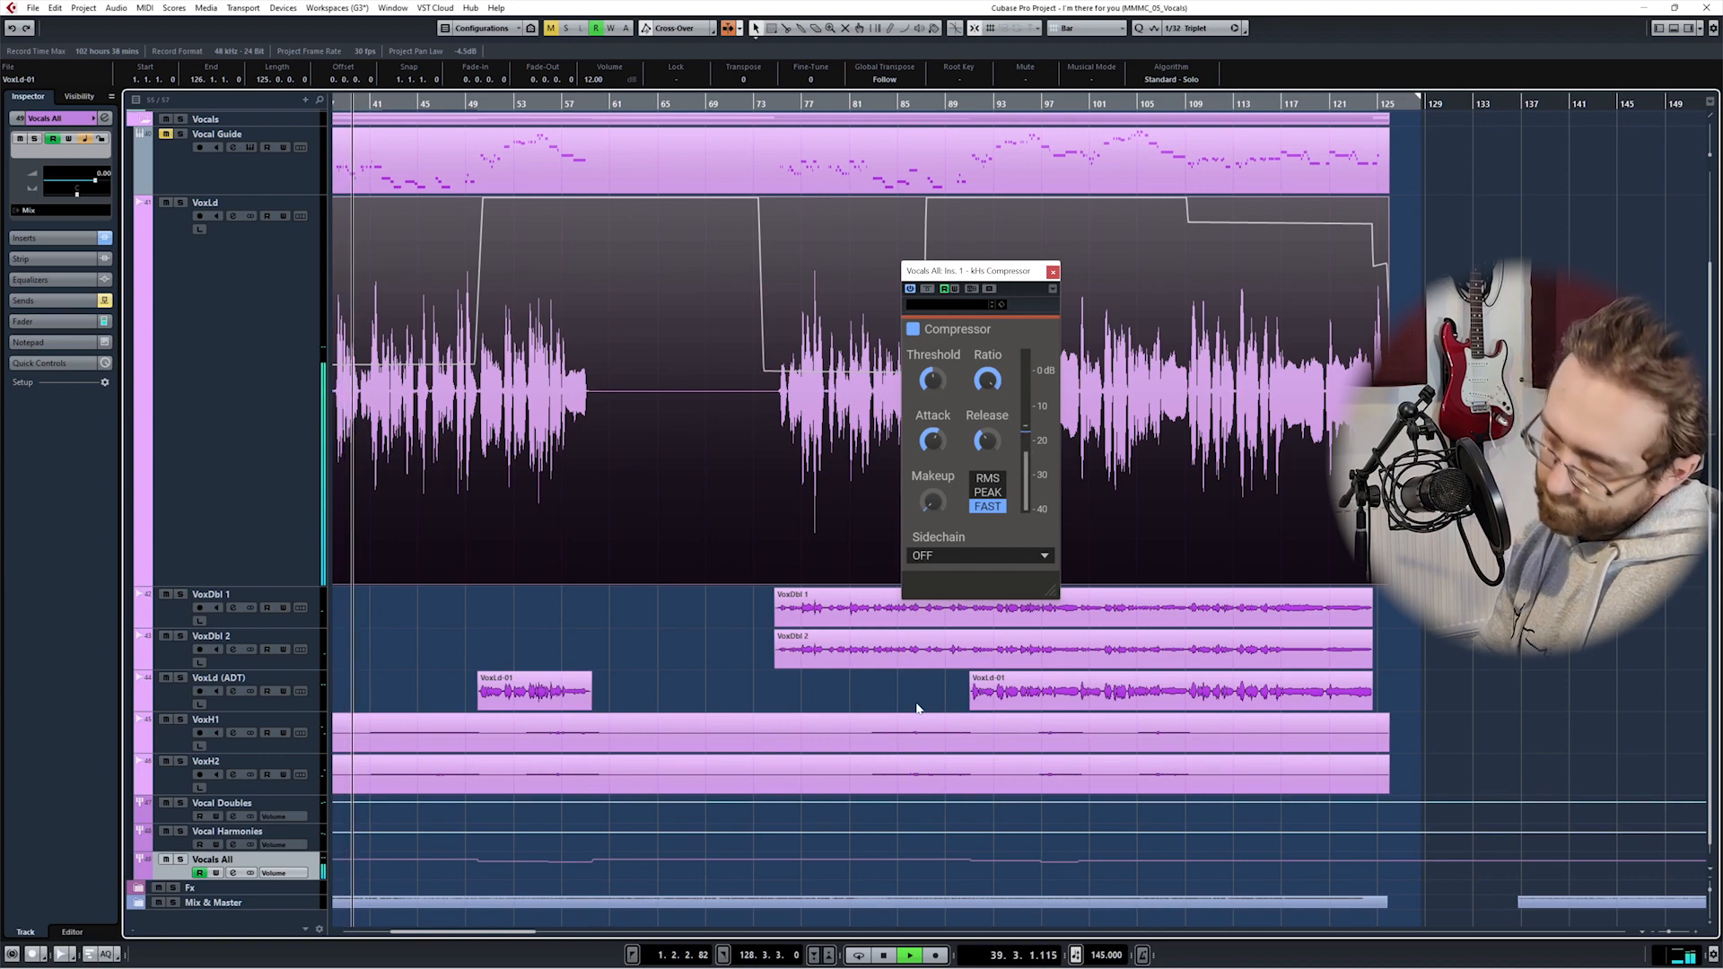
pyautogui.hscroll(5, 1078, 722)
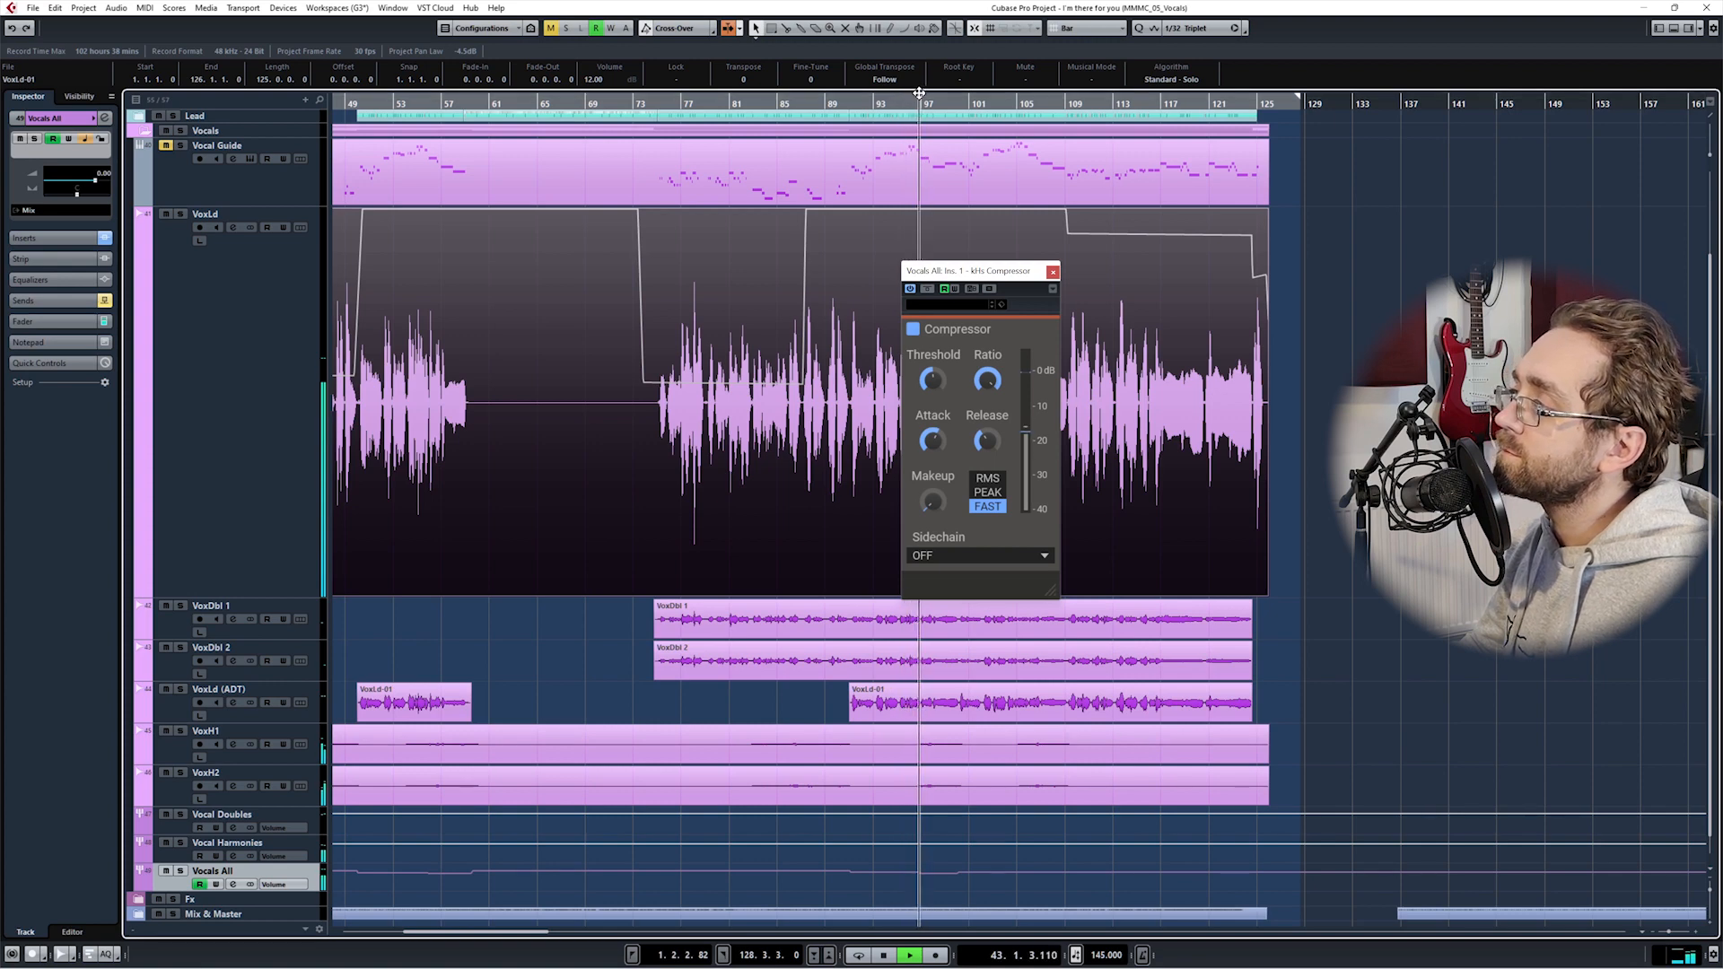
# Step: Play the full mix from about bars 97 and 105 to check the chorus vocal compression, and return the playhead to bar 105
pyautogui.click(919, 94)
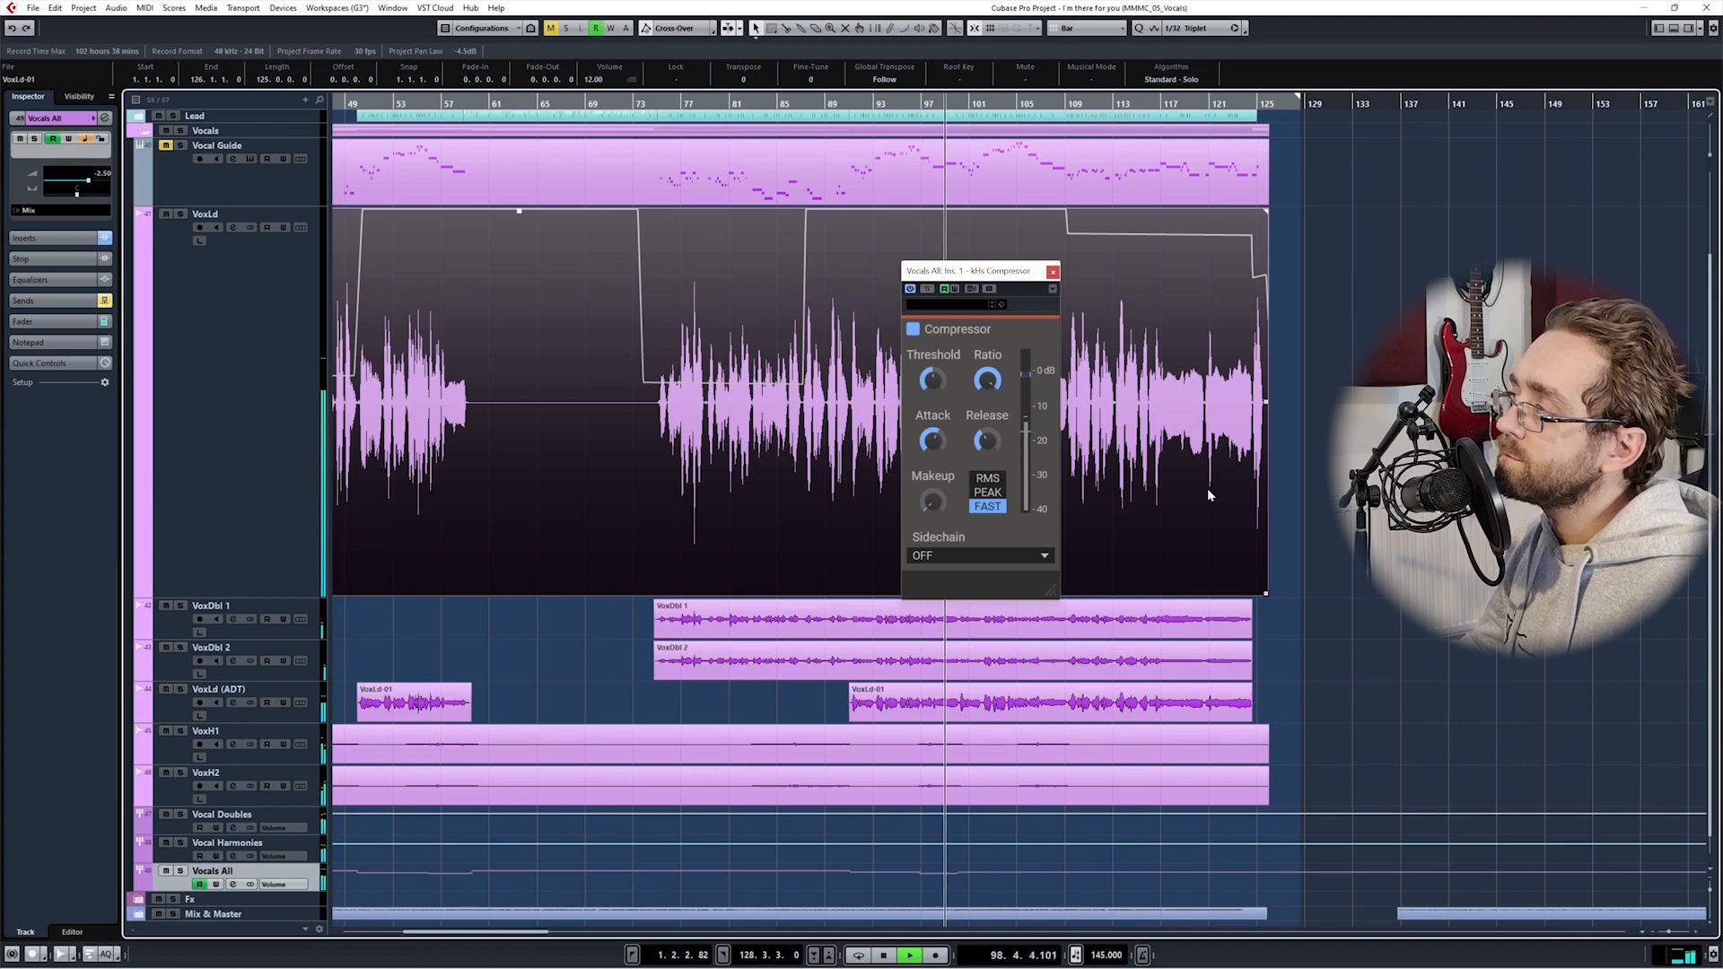
pyautogui.press('space')
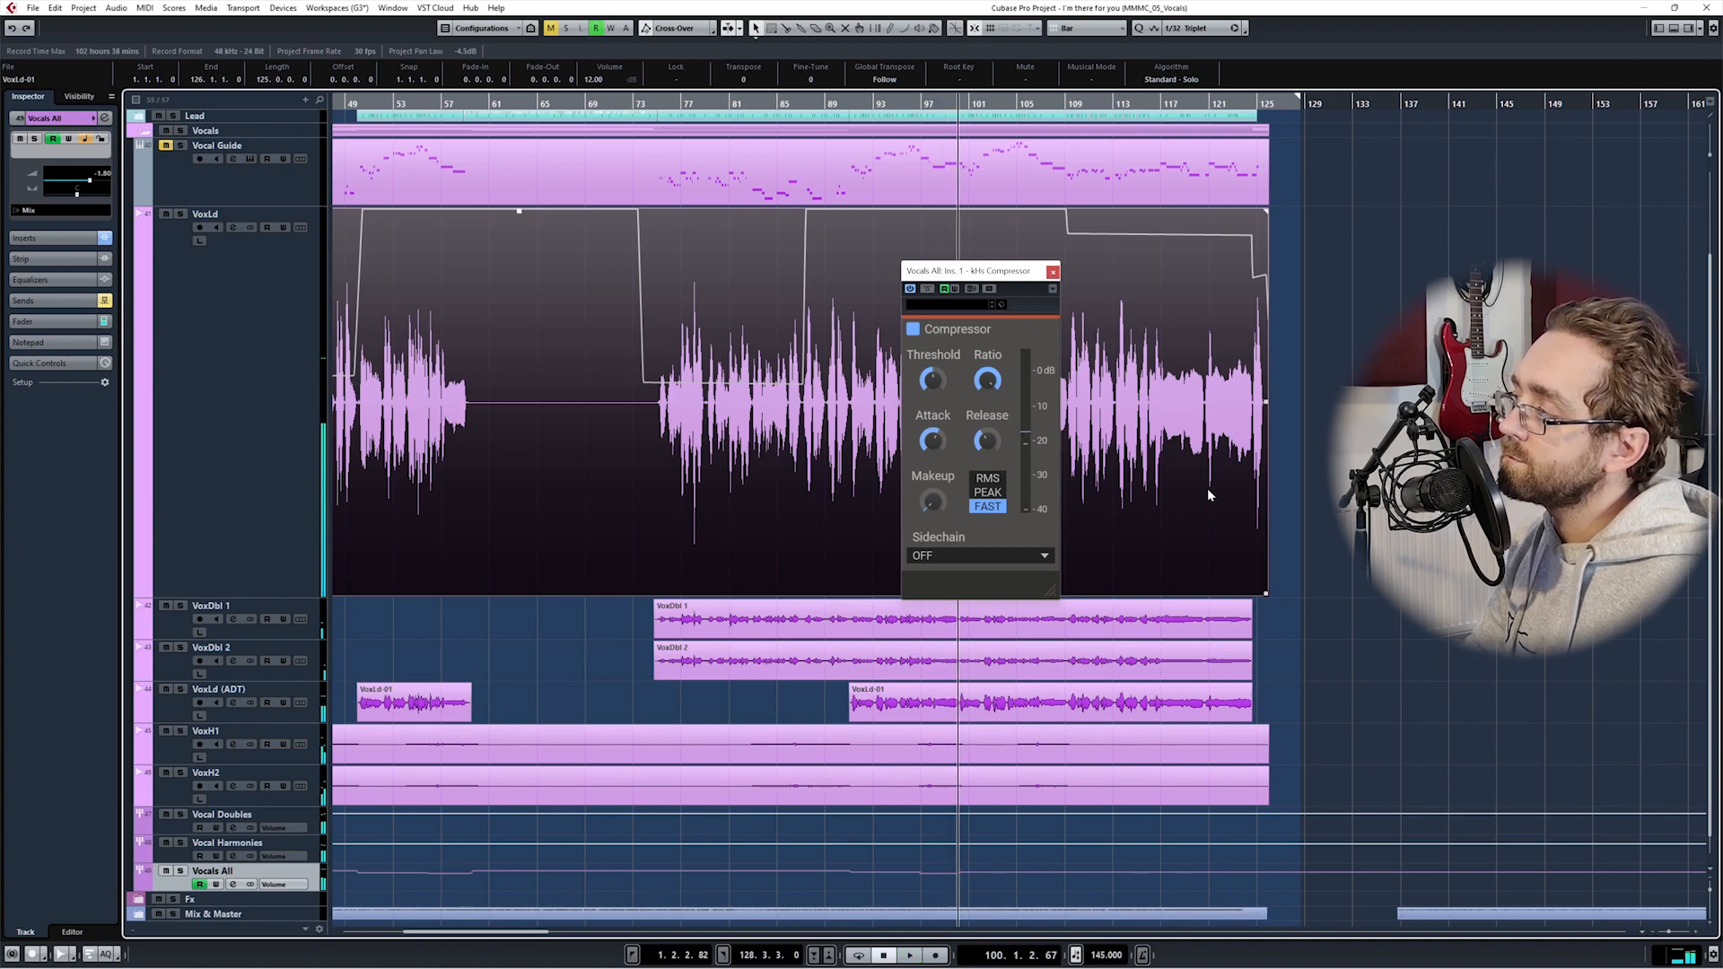
pyautogui.scroll(4, 1028, 239)
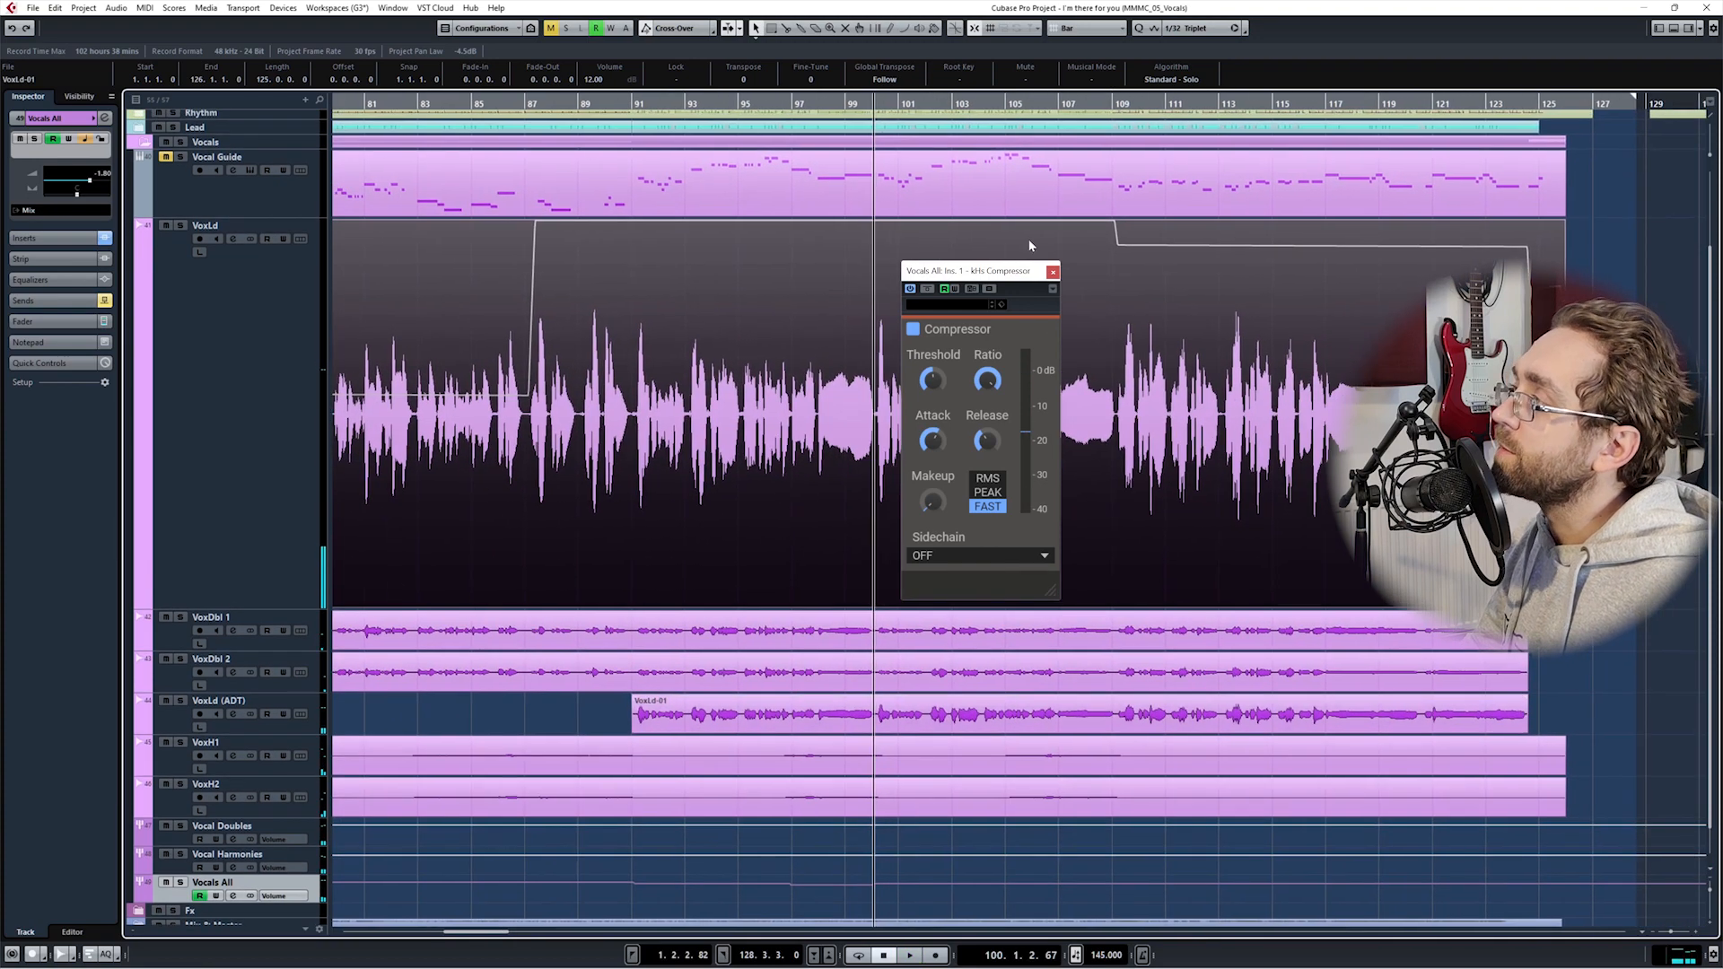
pyautogui.moveTo(991, 91); pyautogui.dragTo(1014, 90)
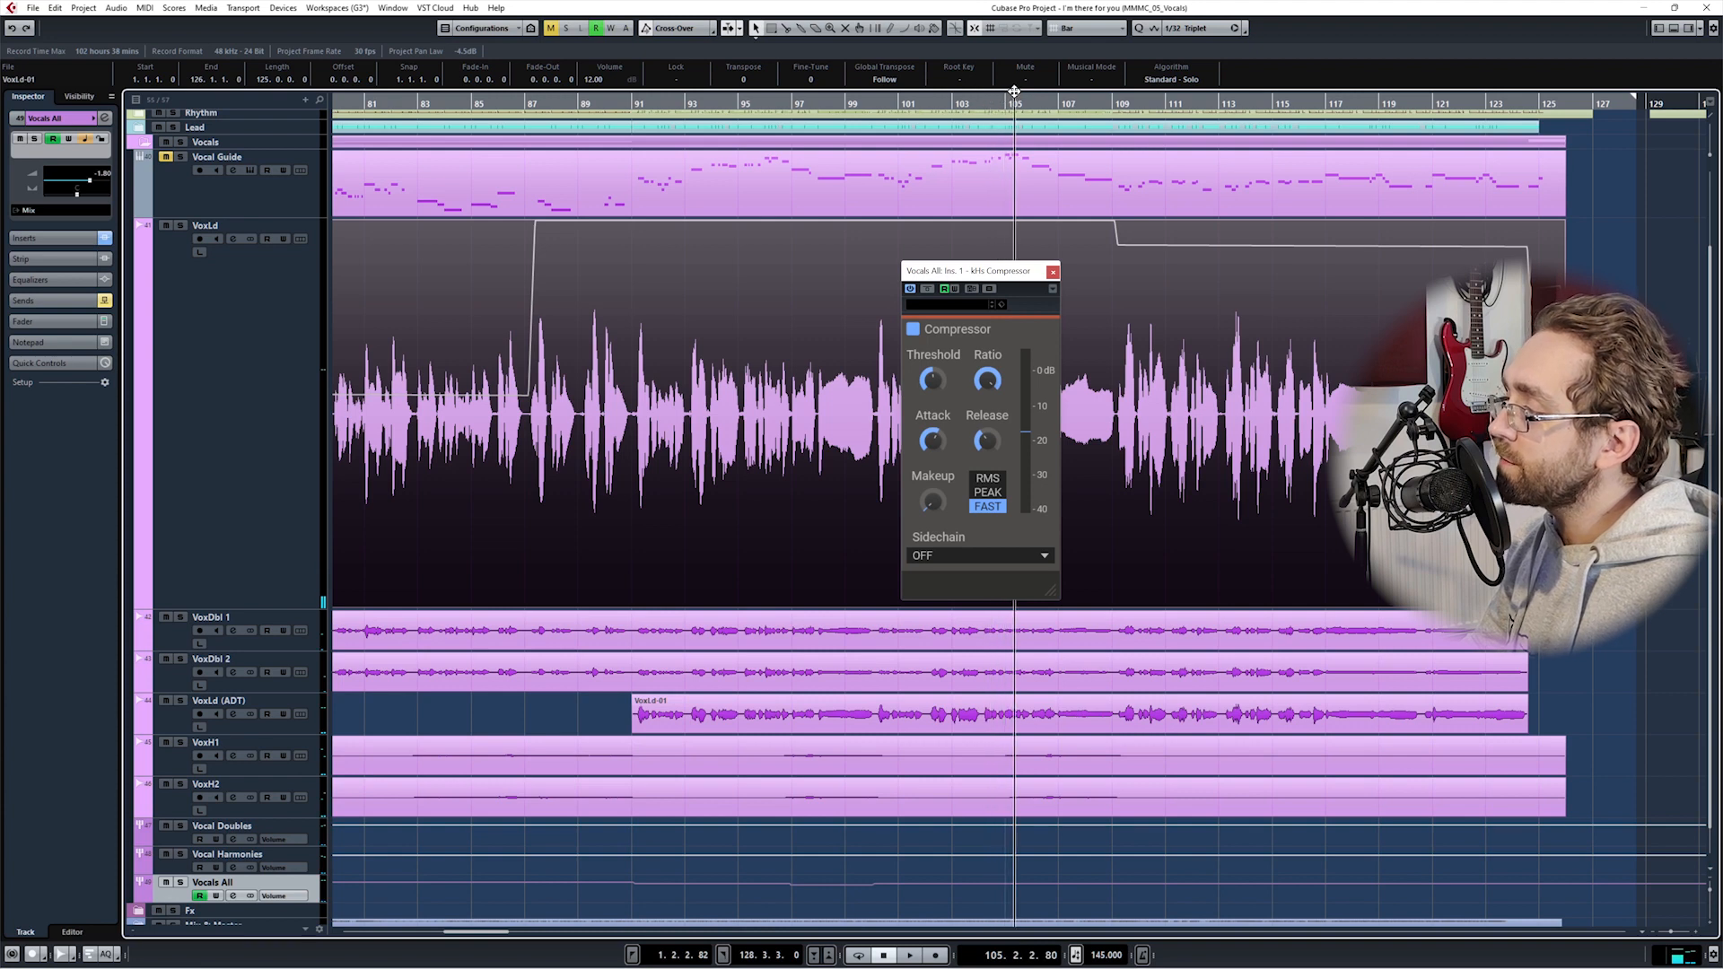
pyautogui.press('space')
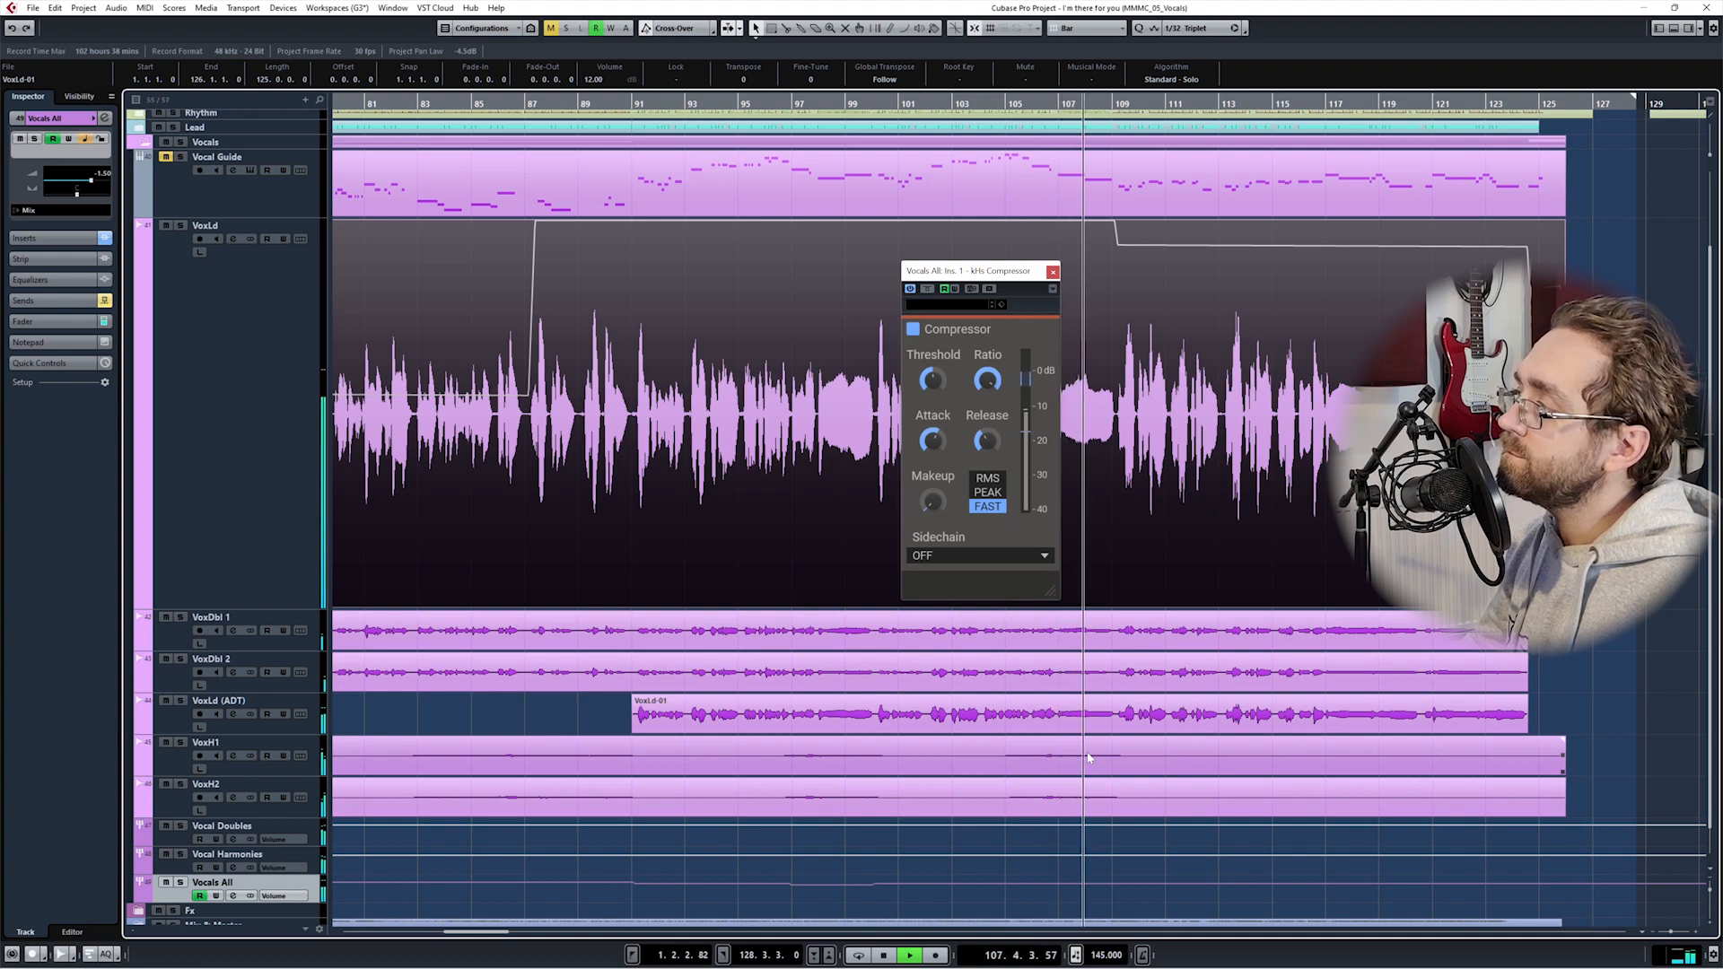
pyautogui.press('space')
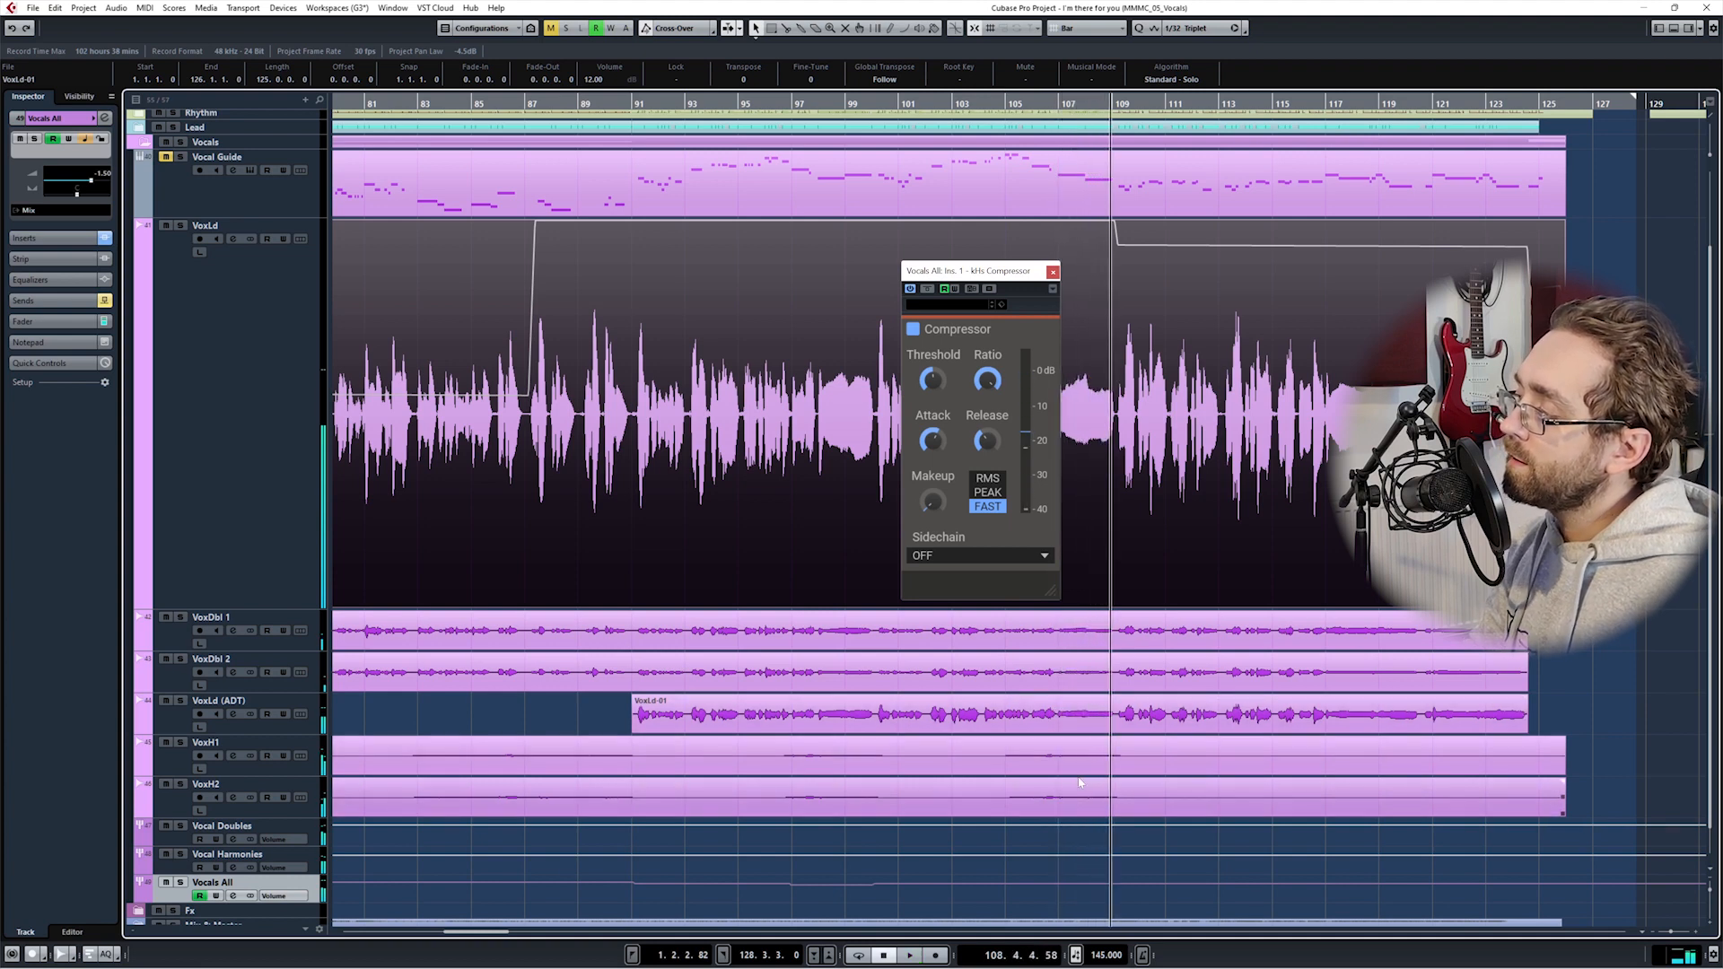
pyautogui.press('KP_0')
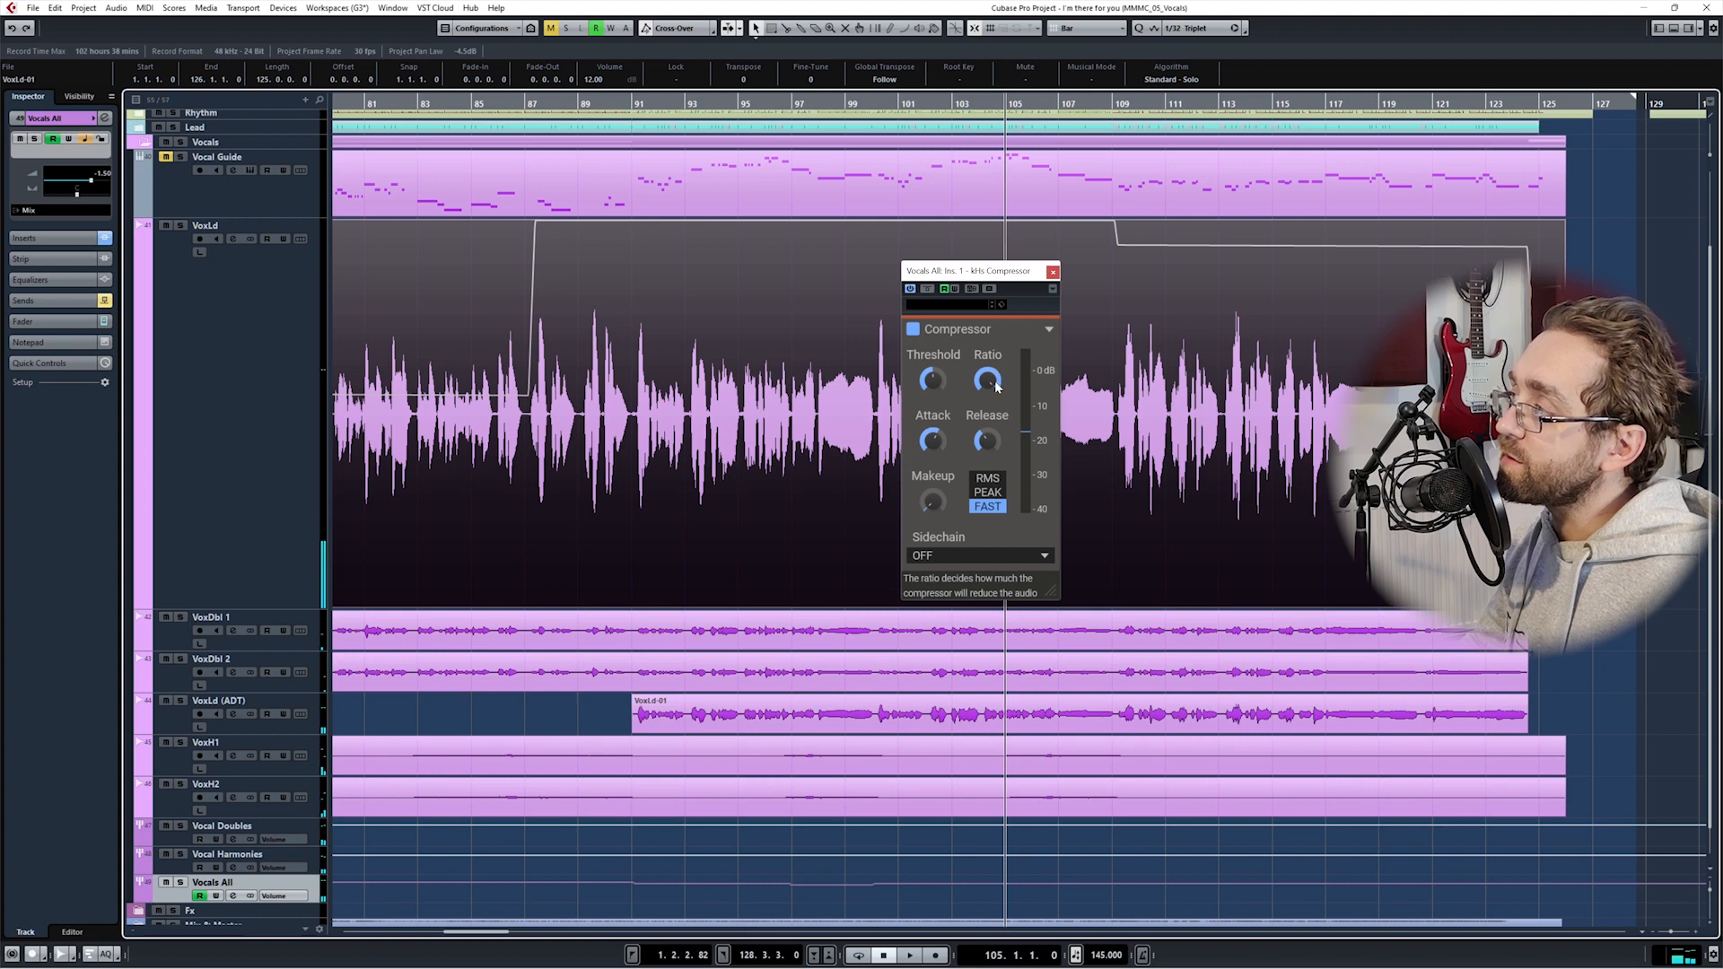
# Step: Compare kHs Compressor bypassed and active during playback from bar 105, leave it active, close its window, and return to the mixer
pyautogui.click(930, 288)
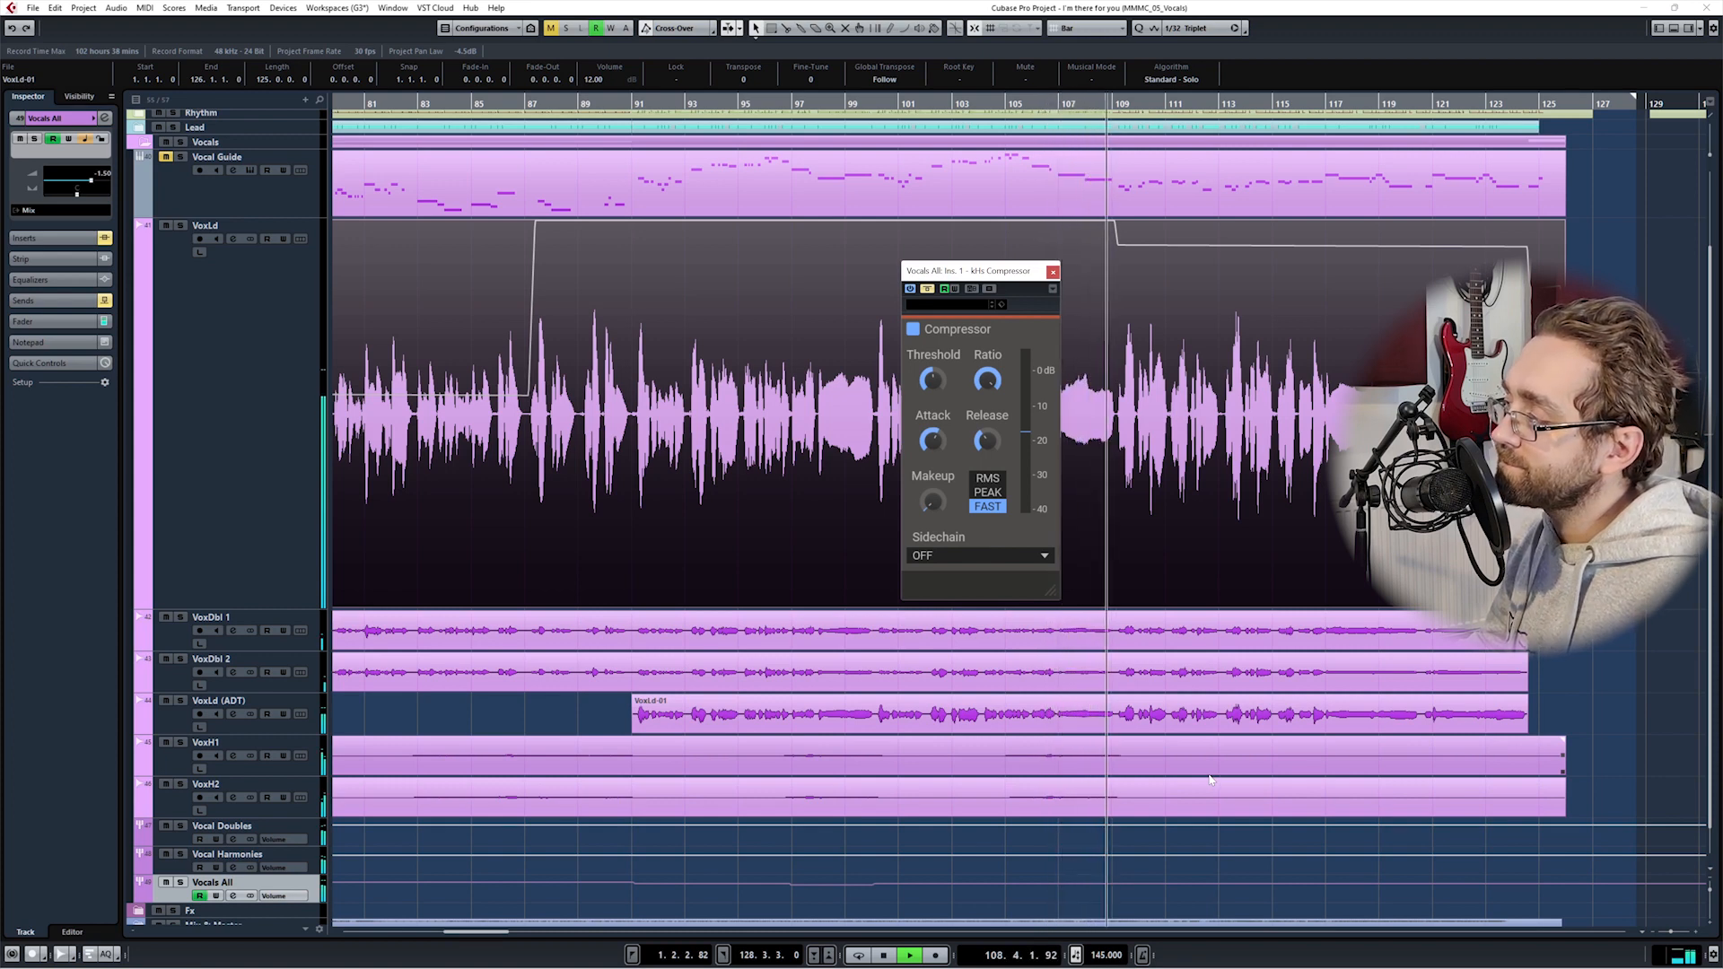
pyautogui.press('space')
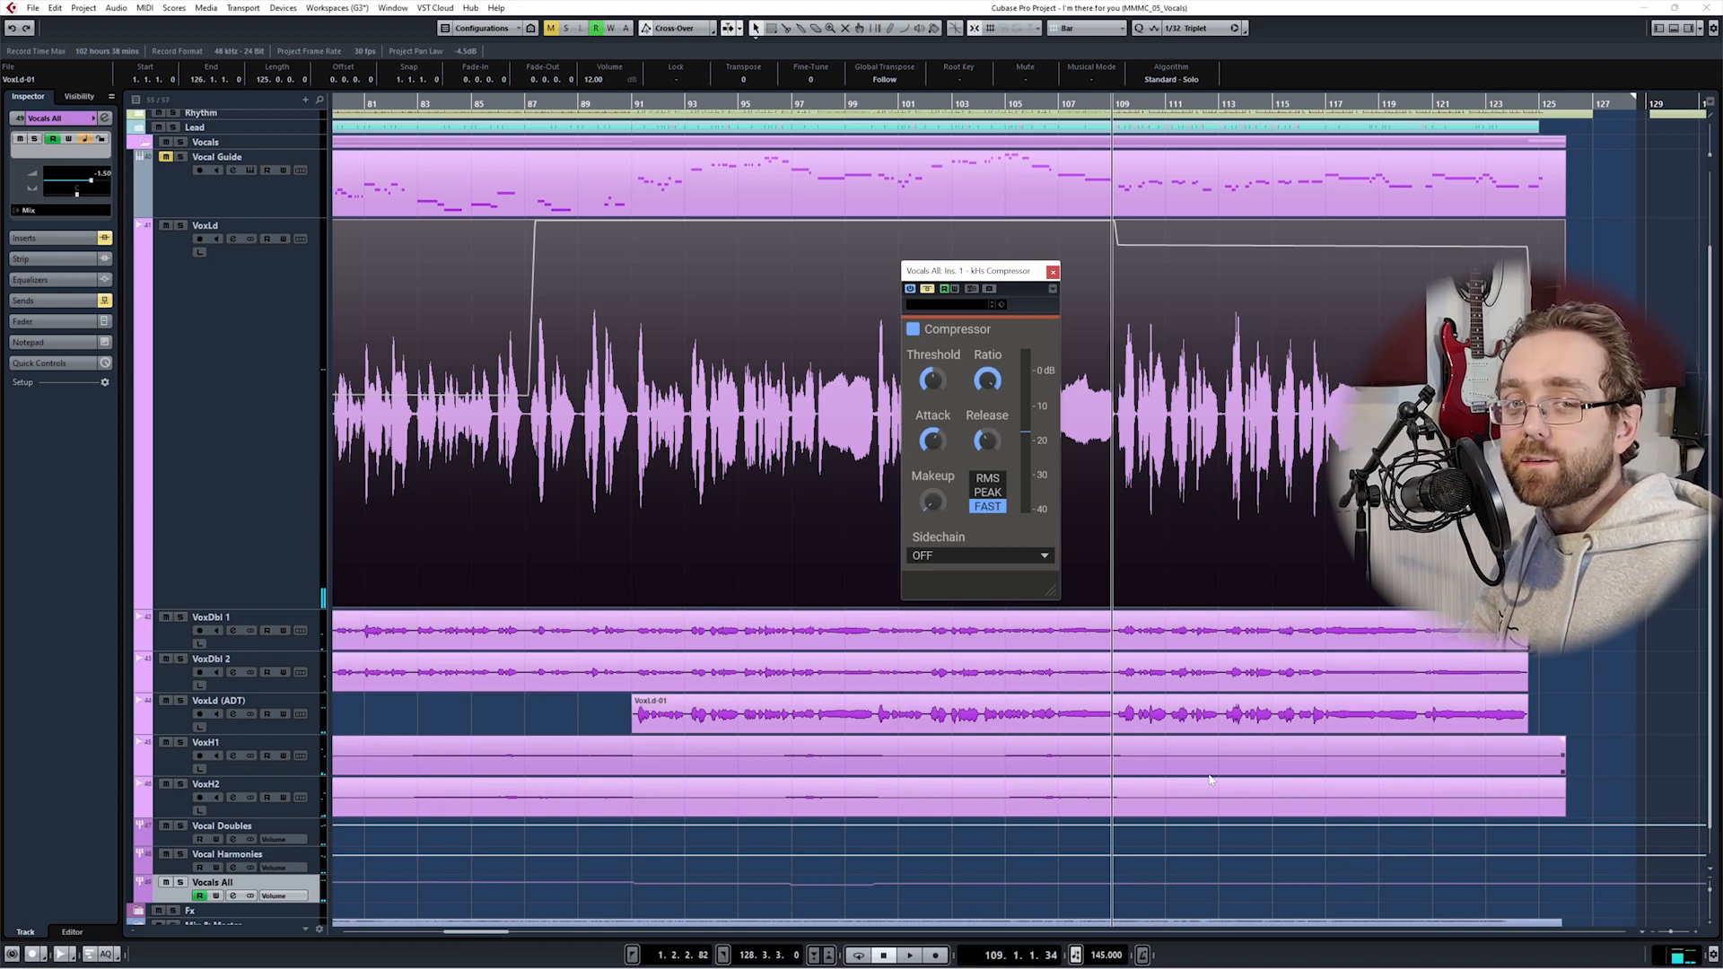
pyautogui.press('KP_Subtract')
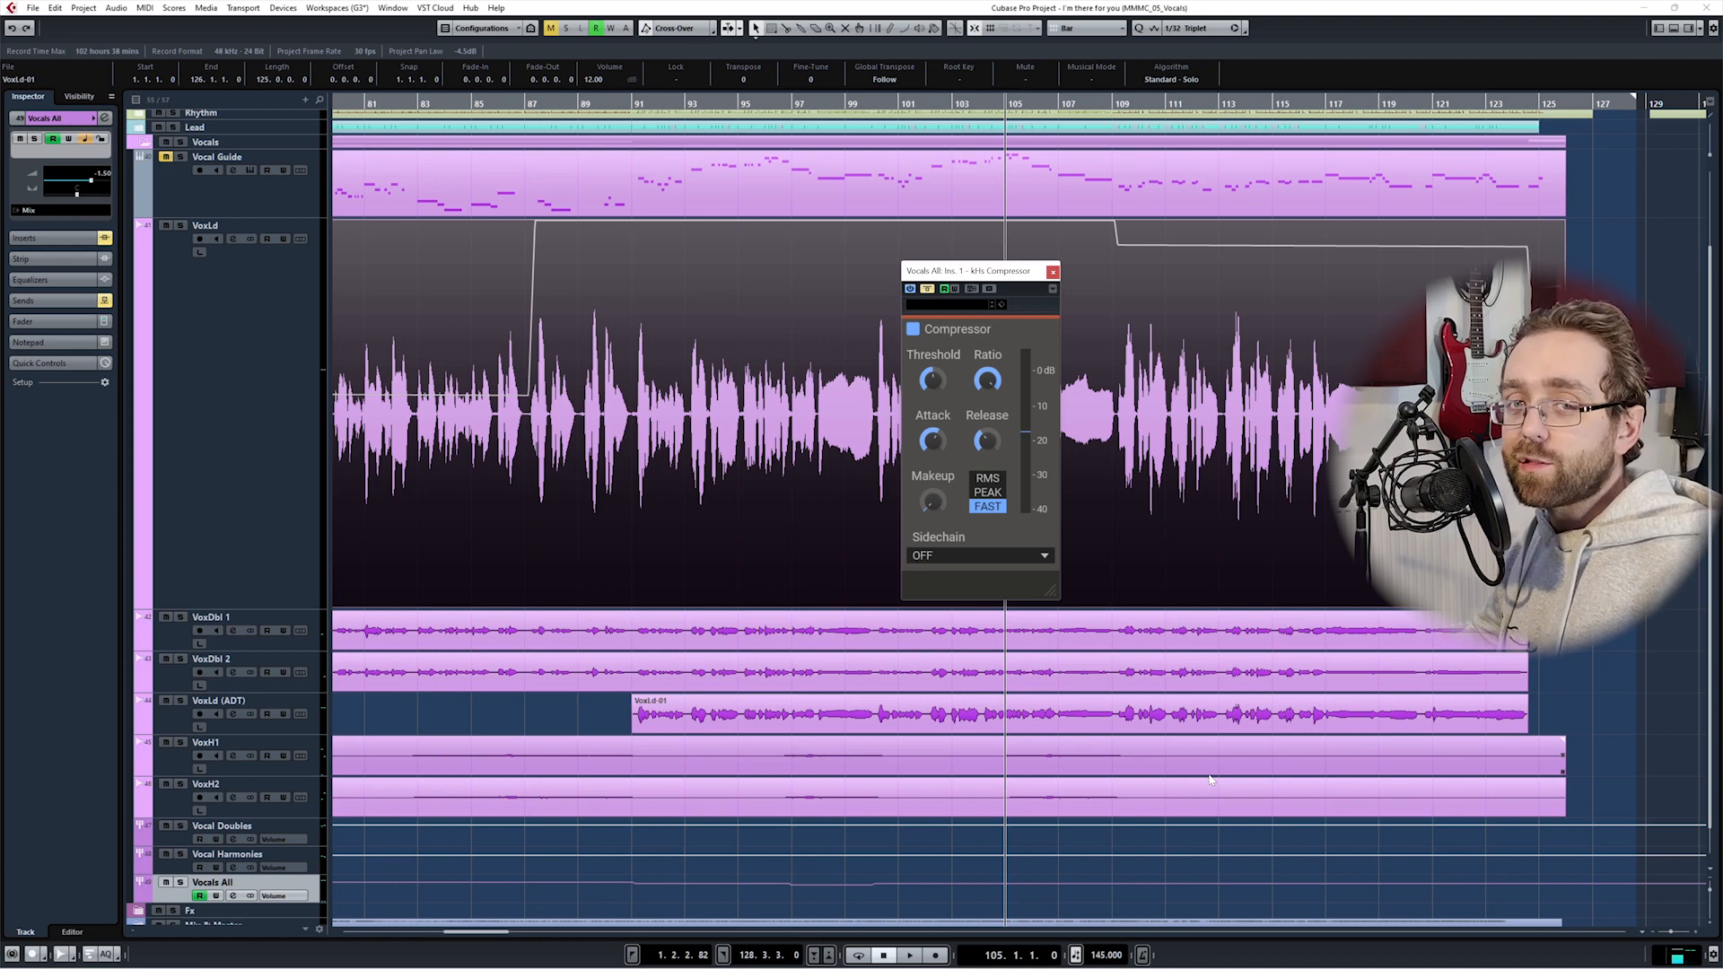
pyautogui.click(929, 289)
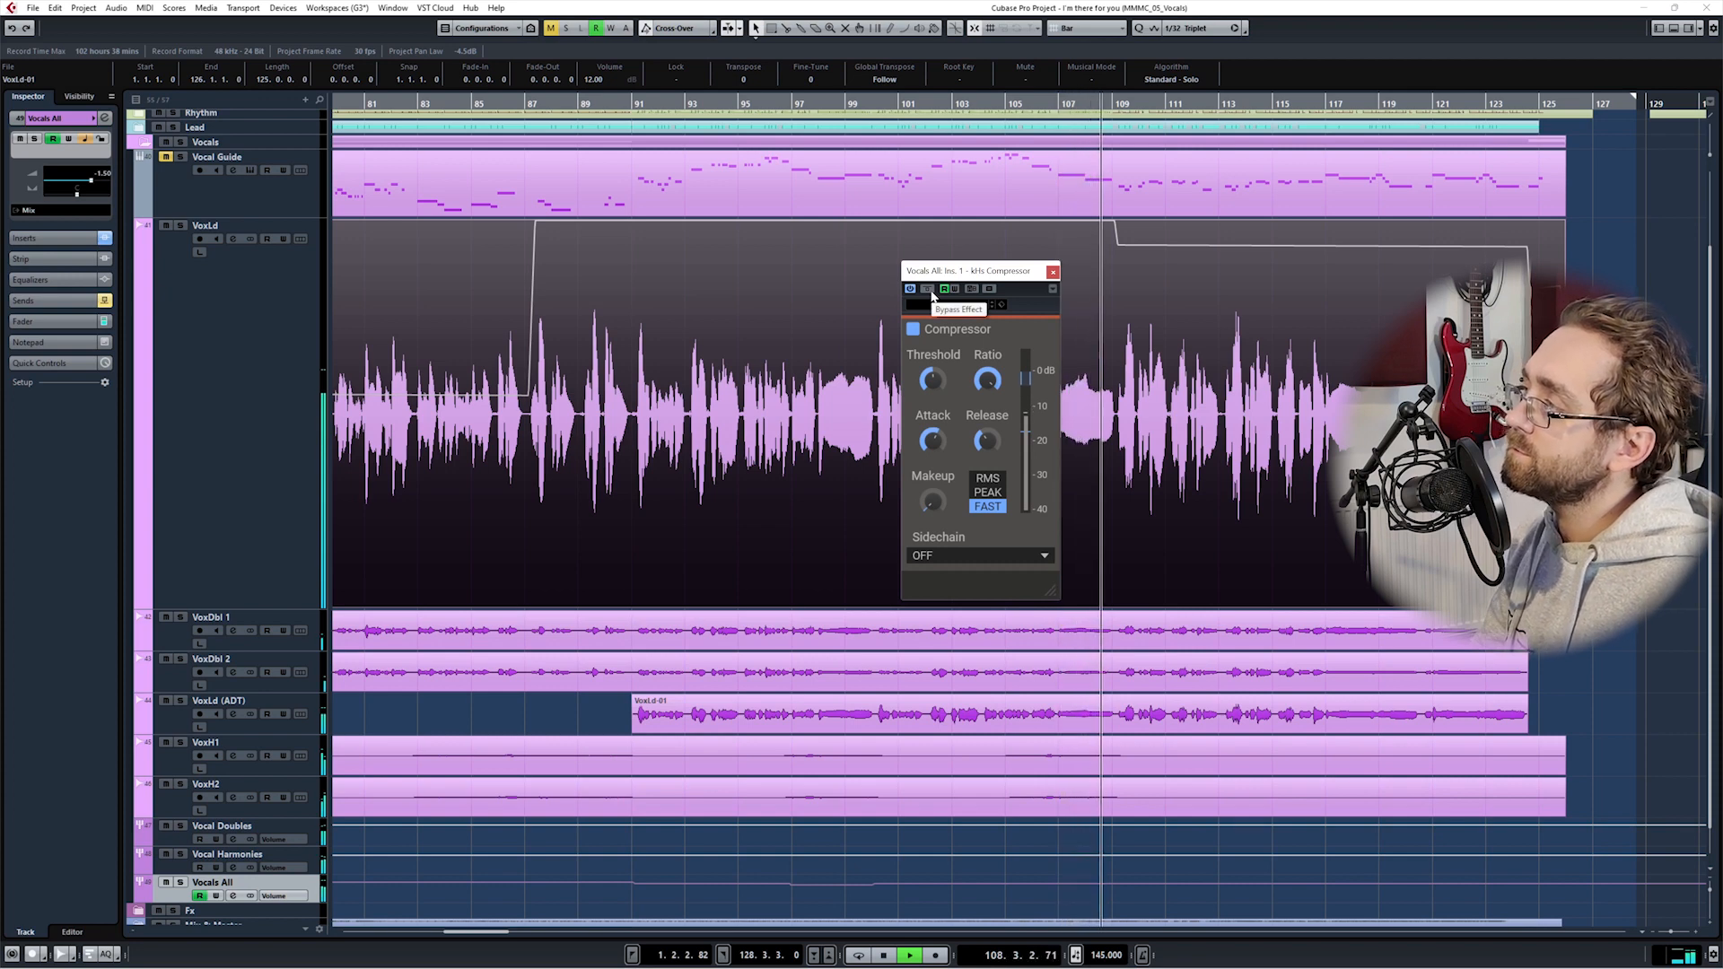
pyautogui.press('space')
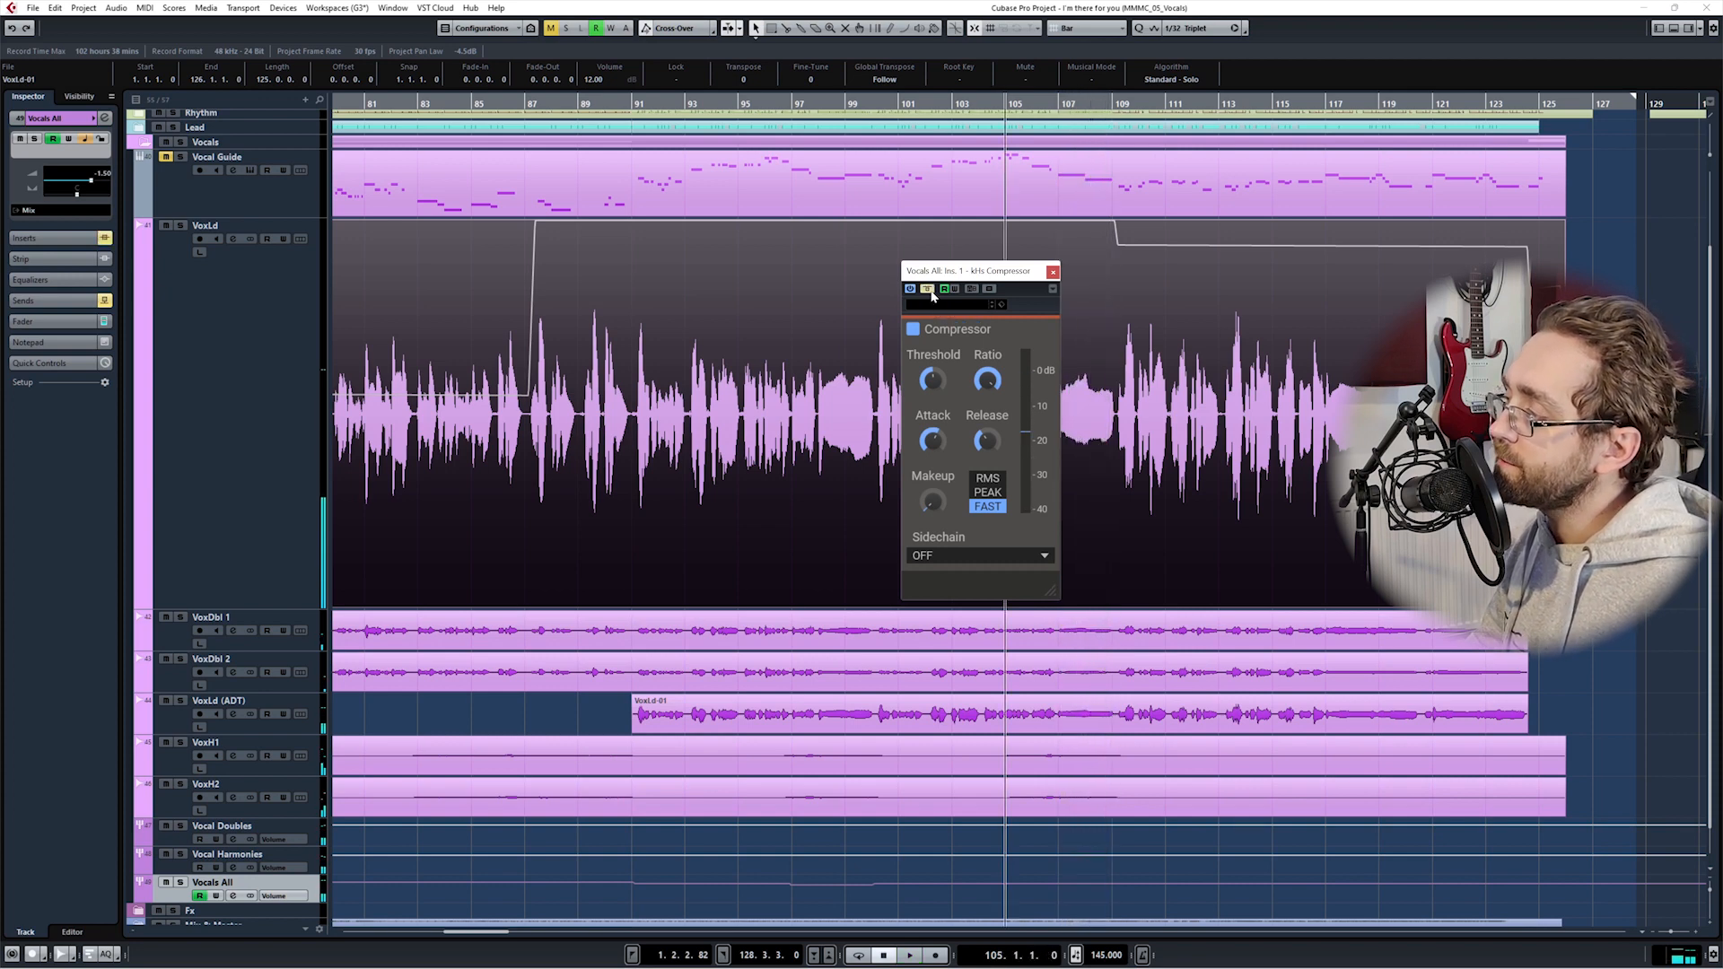
pyautogui.press('space')
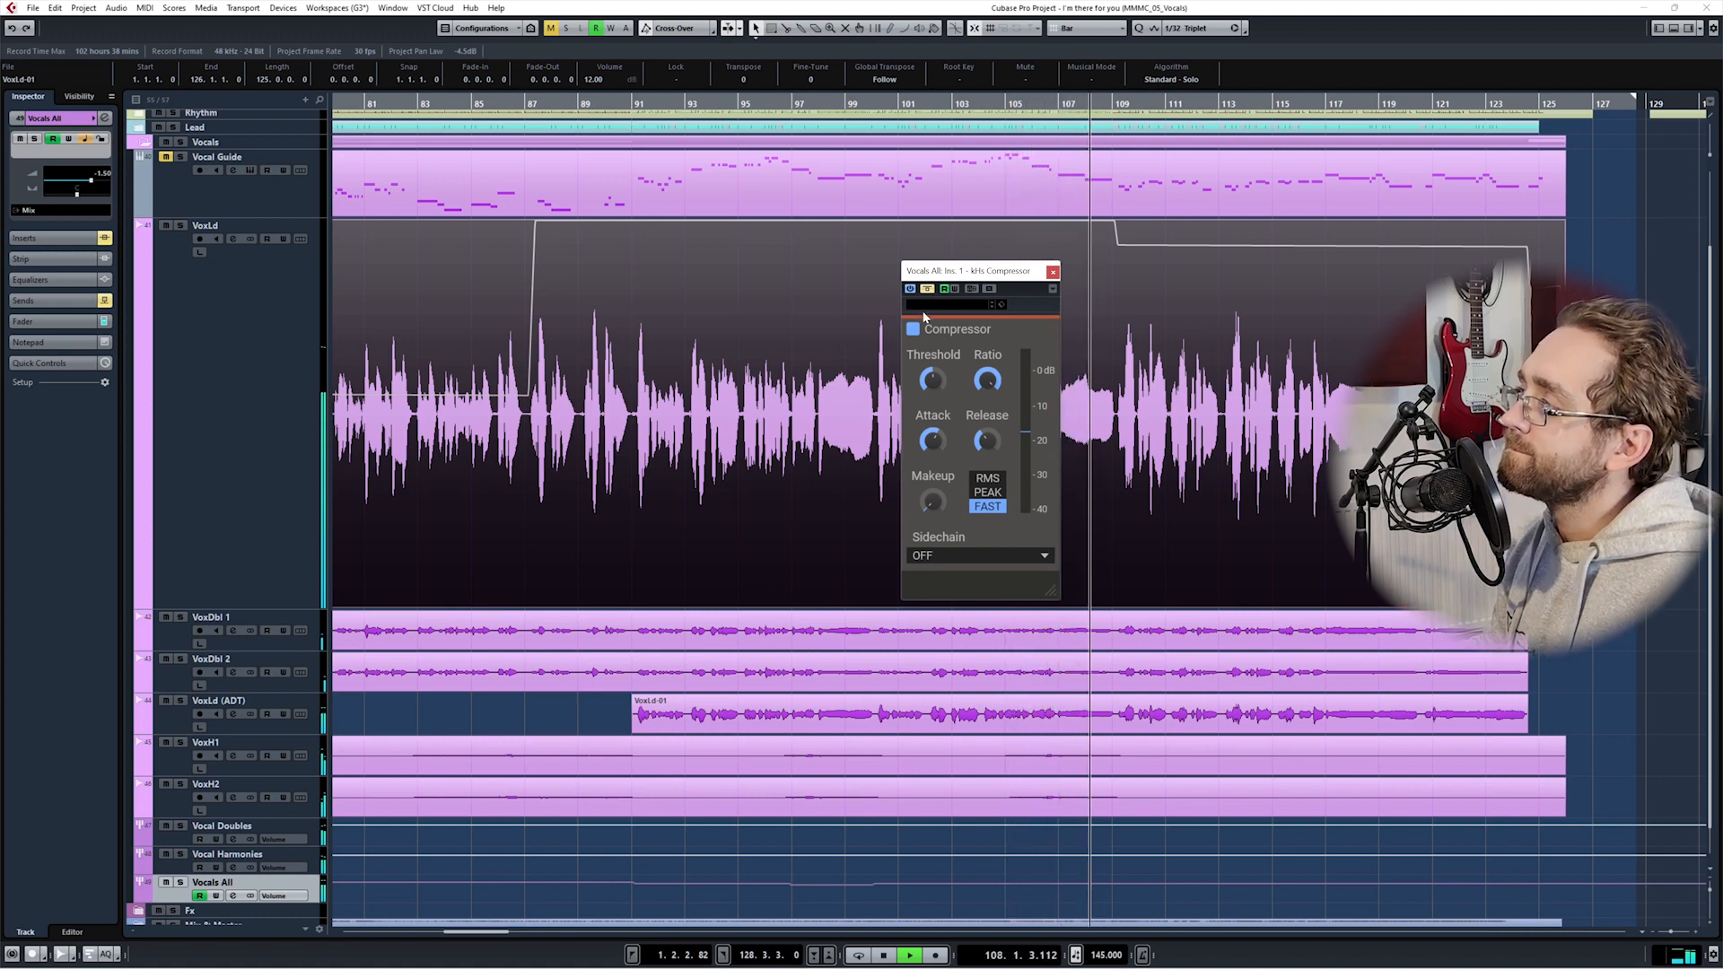
pyautogui.press('space')
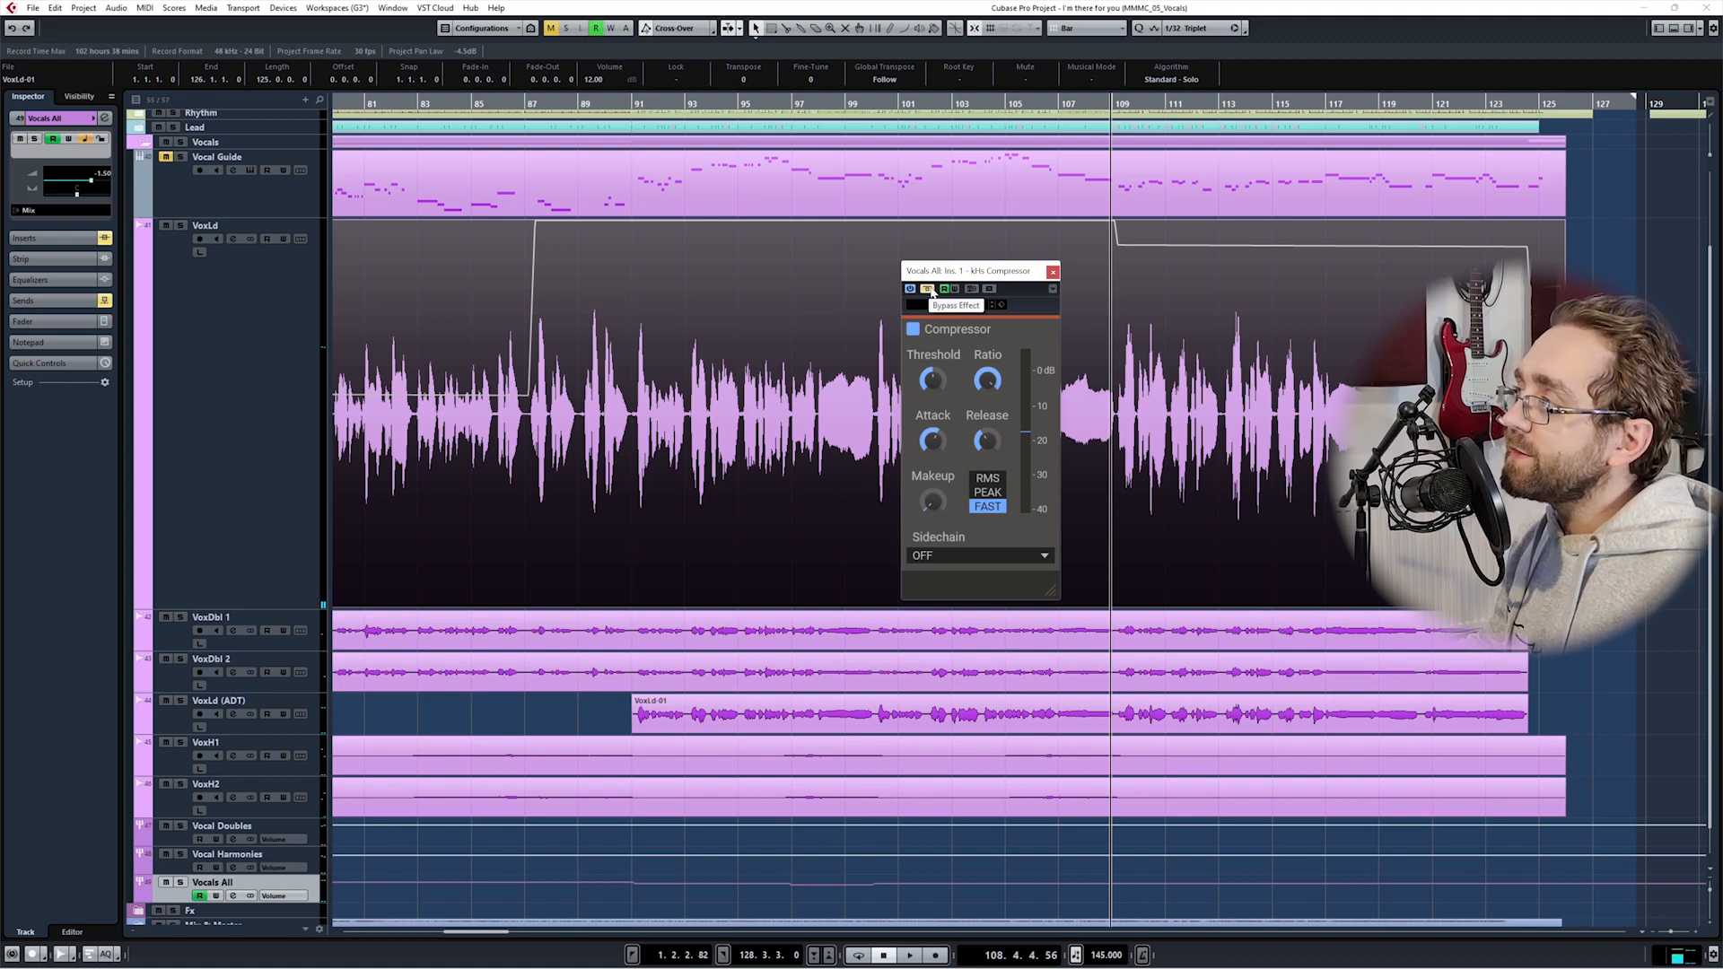
pyautogui.click(929, 289)
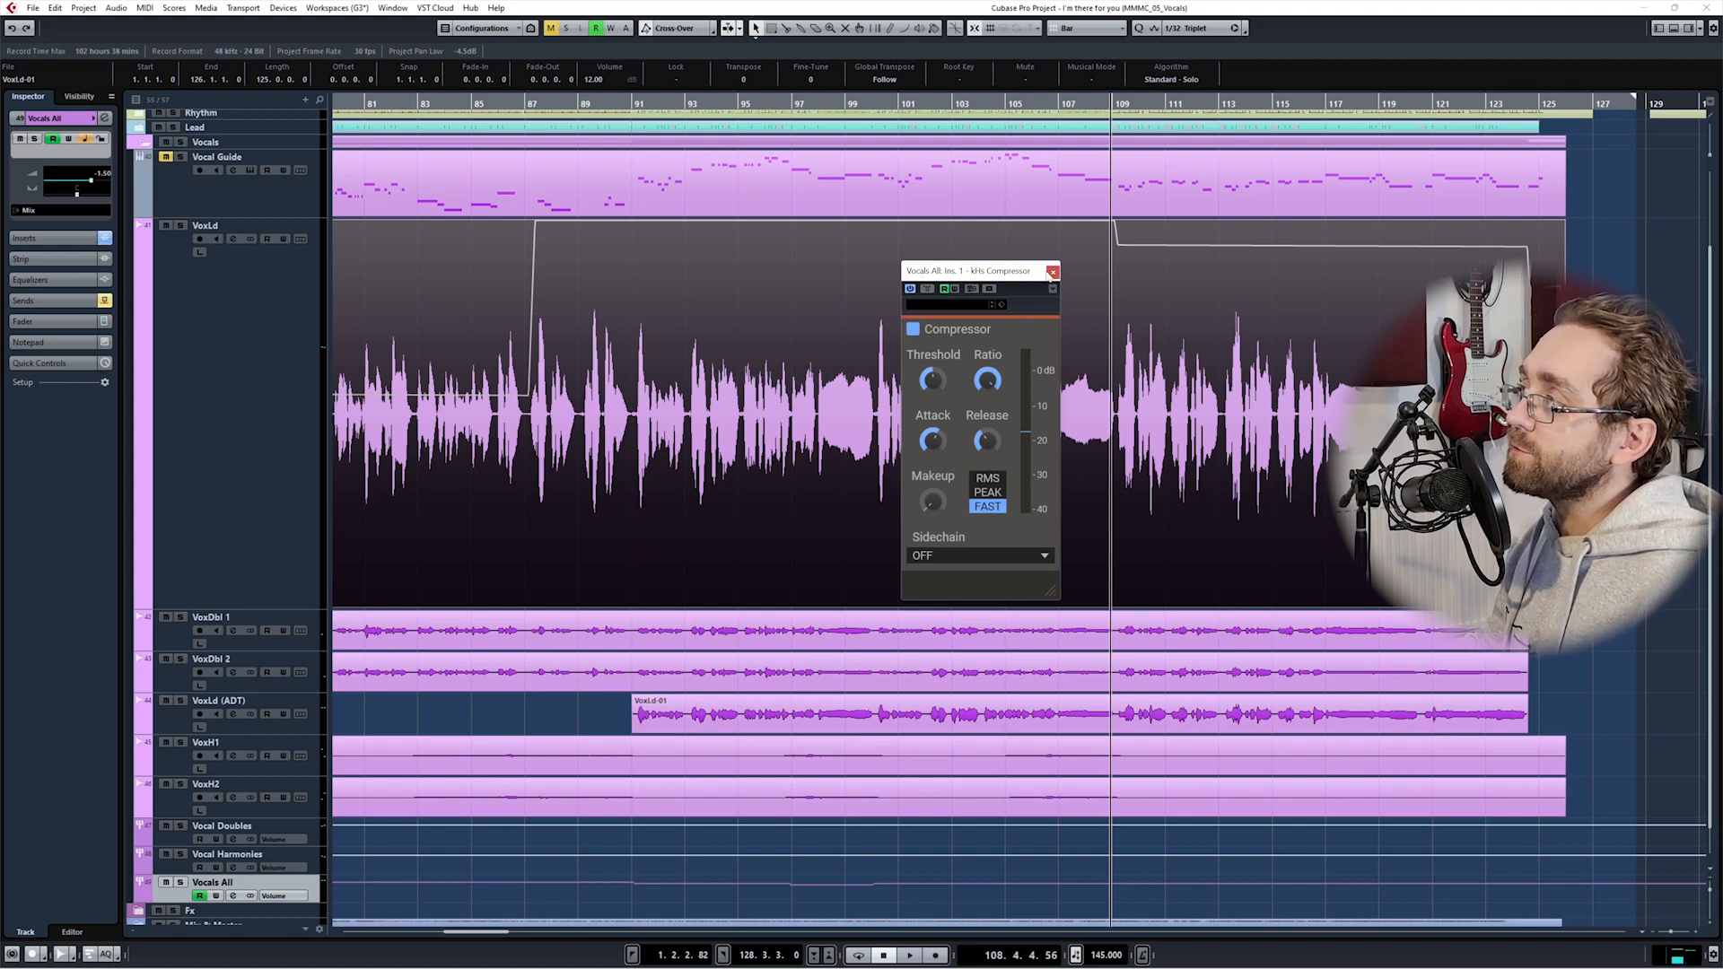
pyautogui.click(1052, 273)
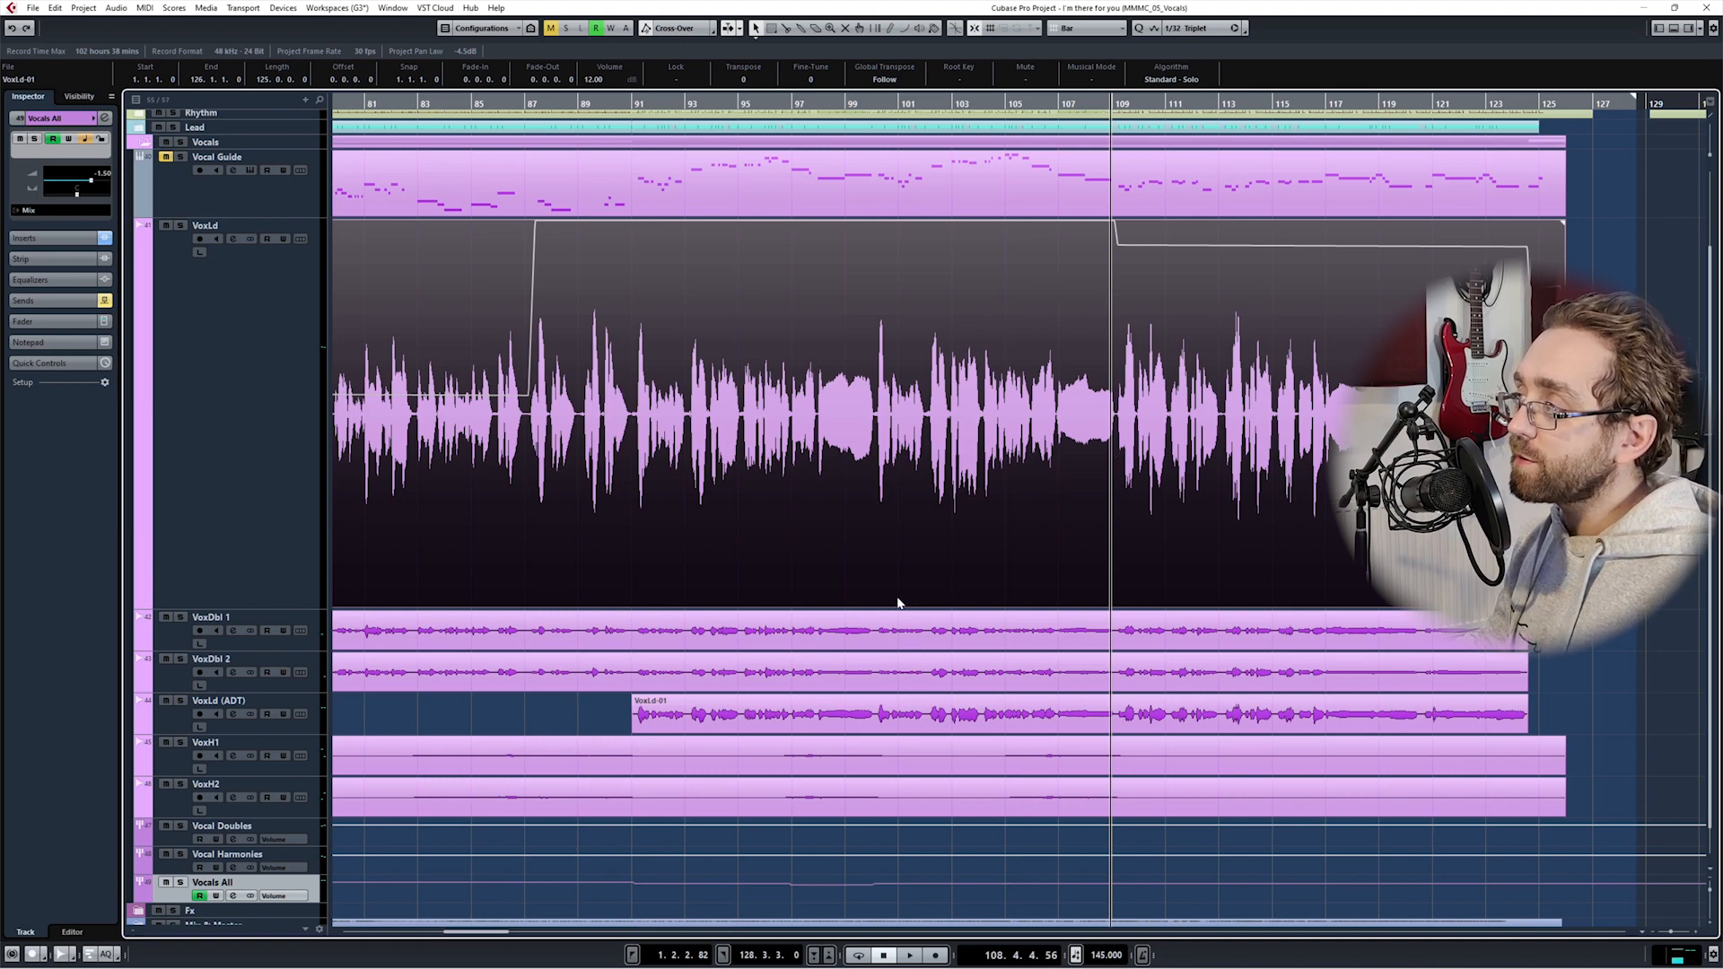
pyautogui.press('F3')
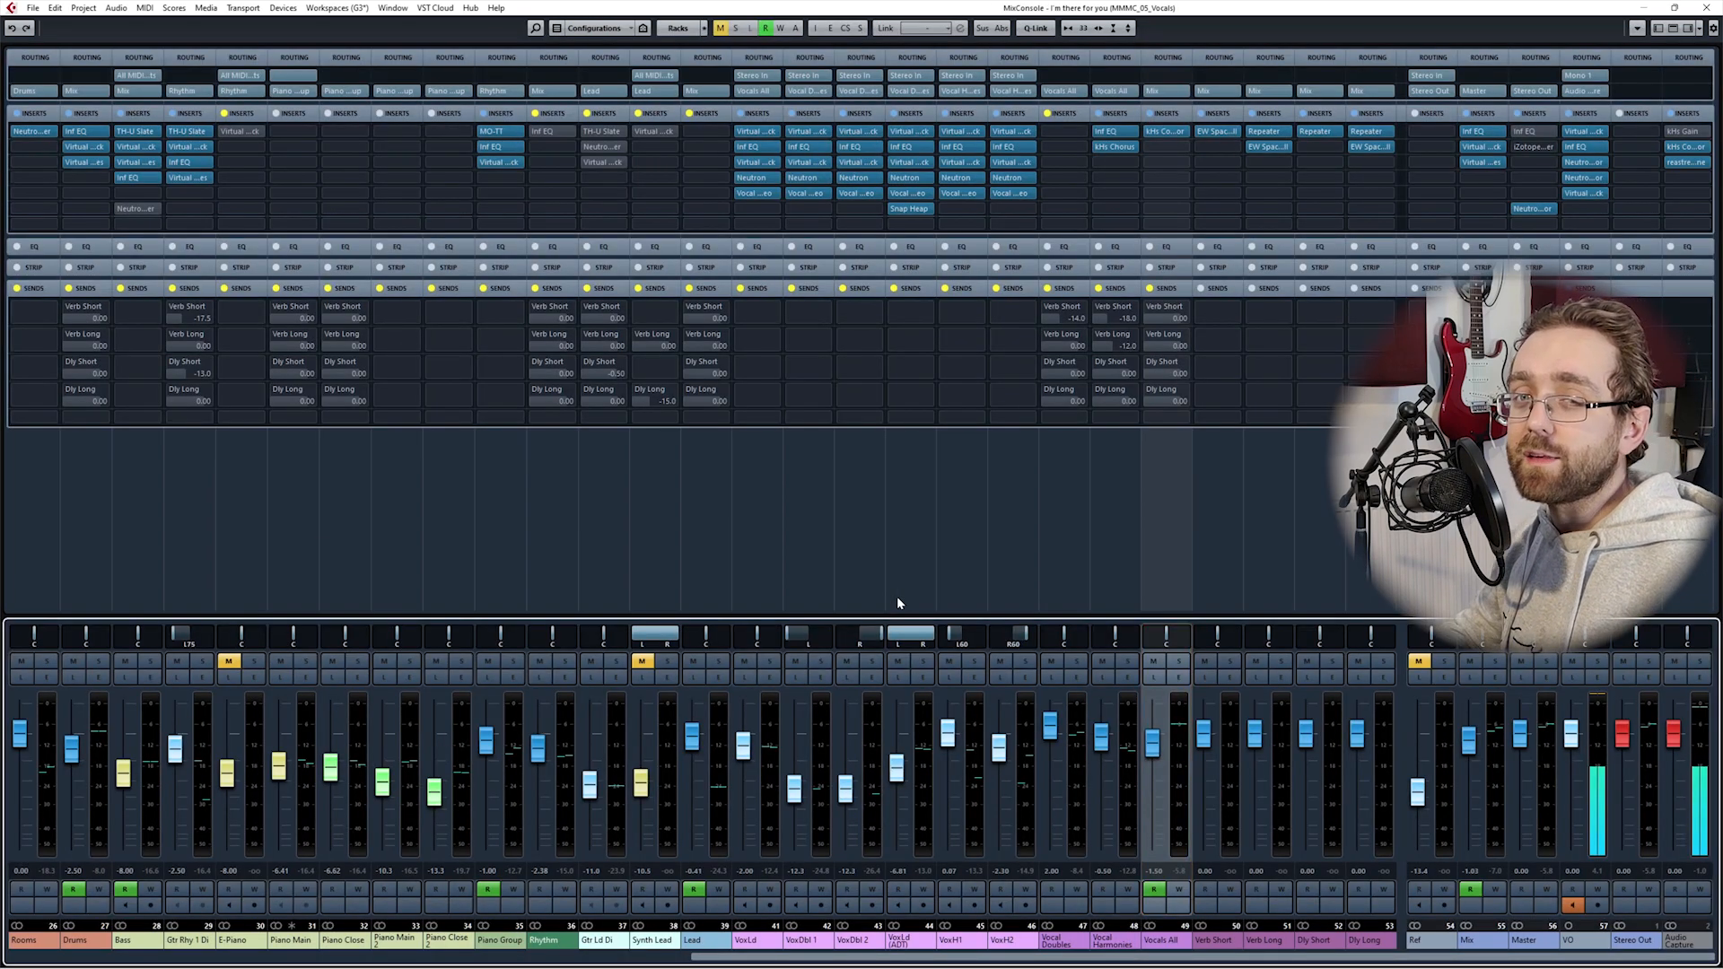